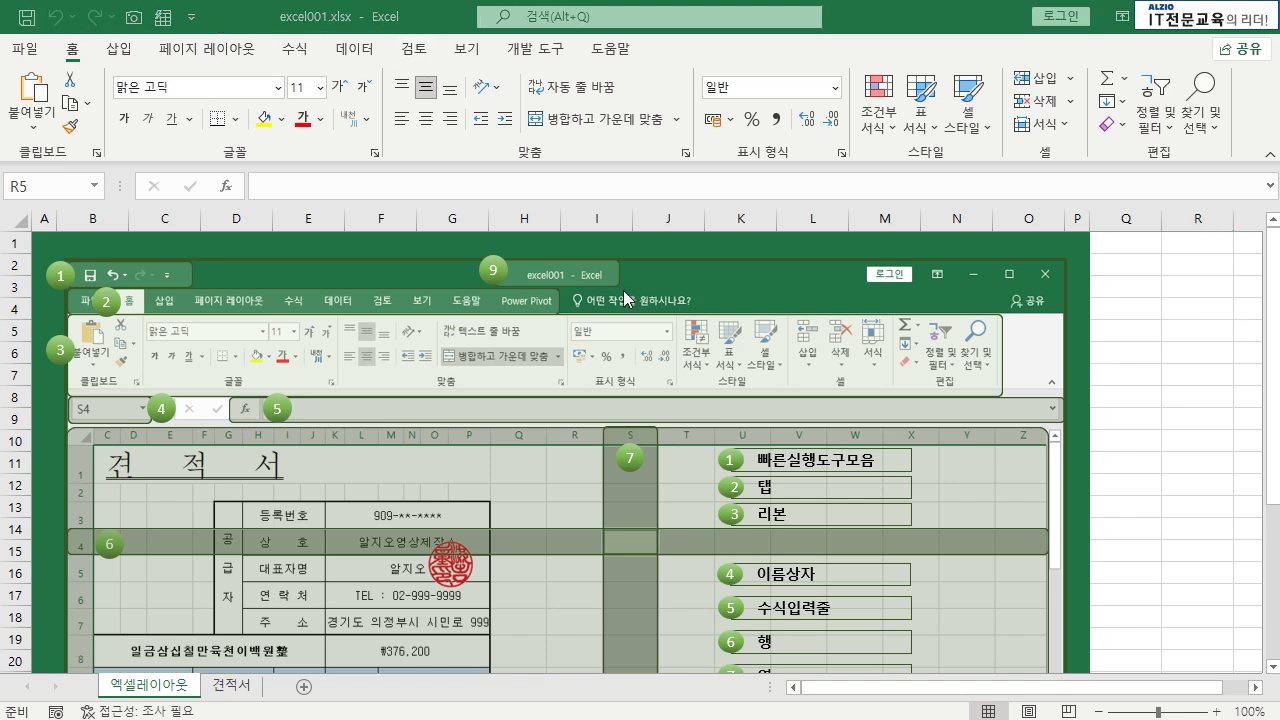
# - Add the spelling check command (맞춤법 검사) to the Quick Access Toolbar and remove it again
pyautogui.click(265, 27)
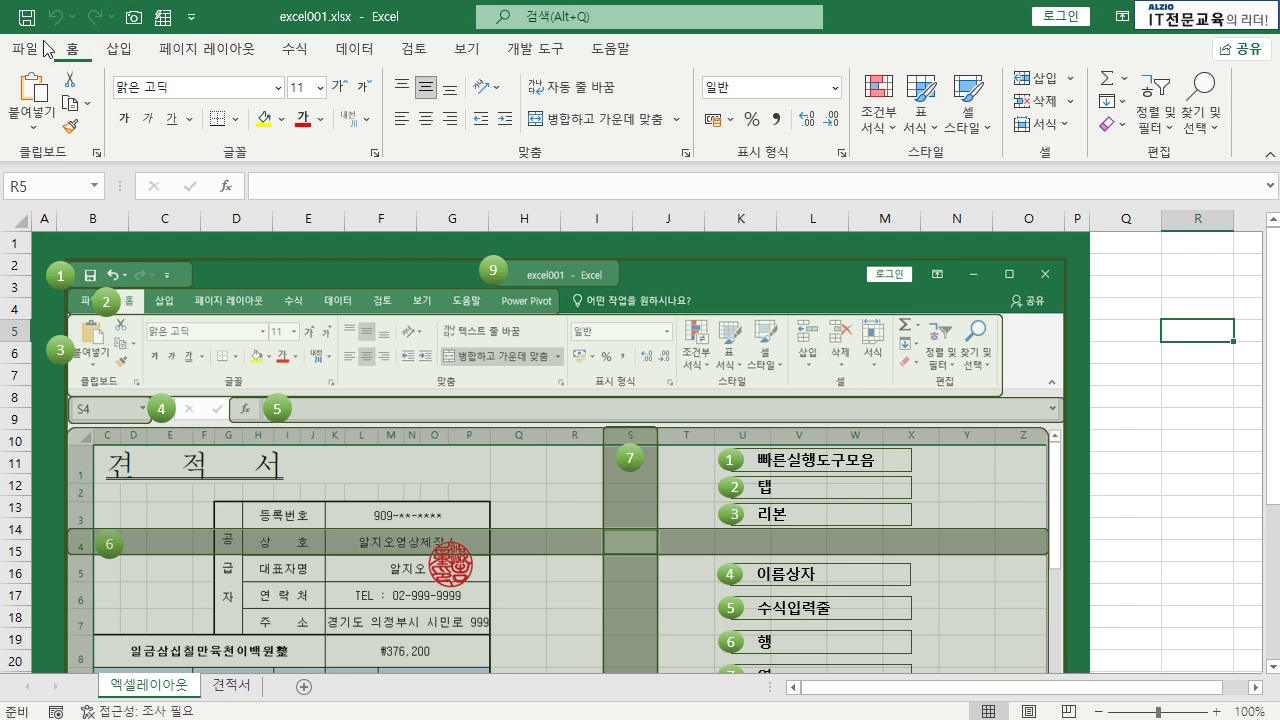
pyautogui.click(191, 18)
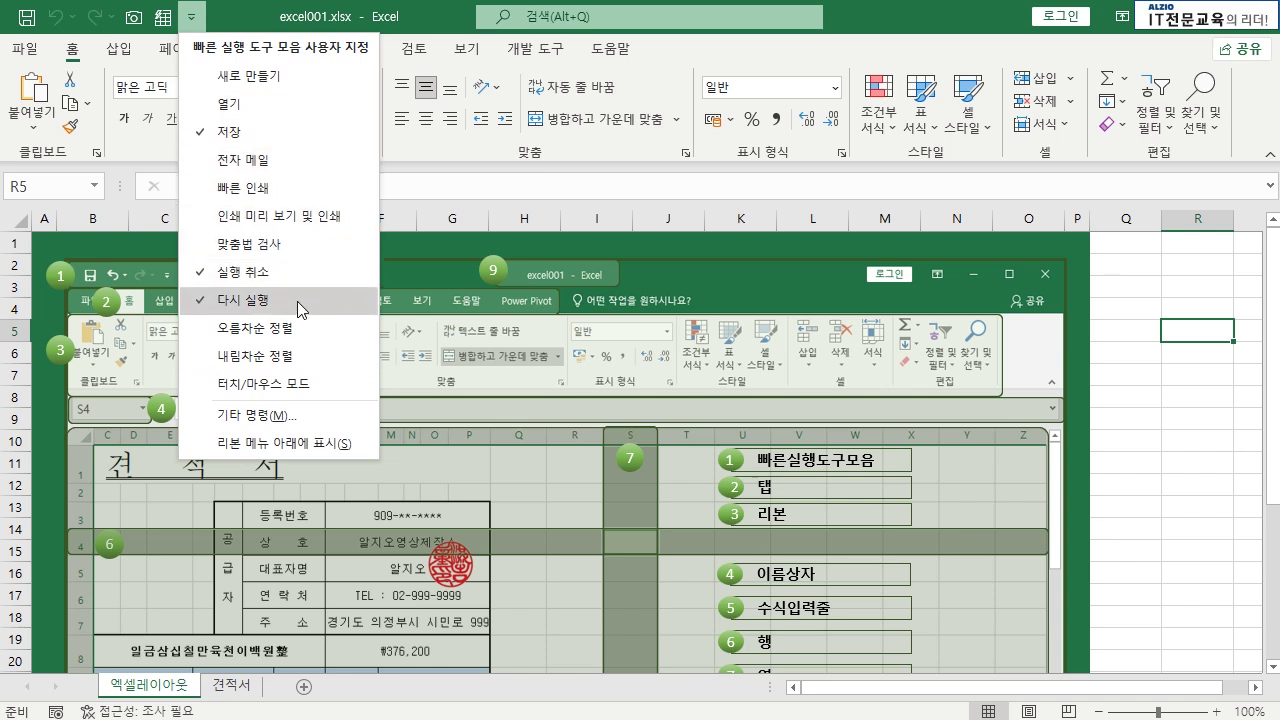
pyautogui.click(291, 245)
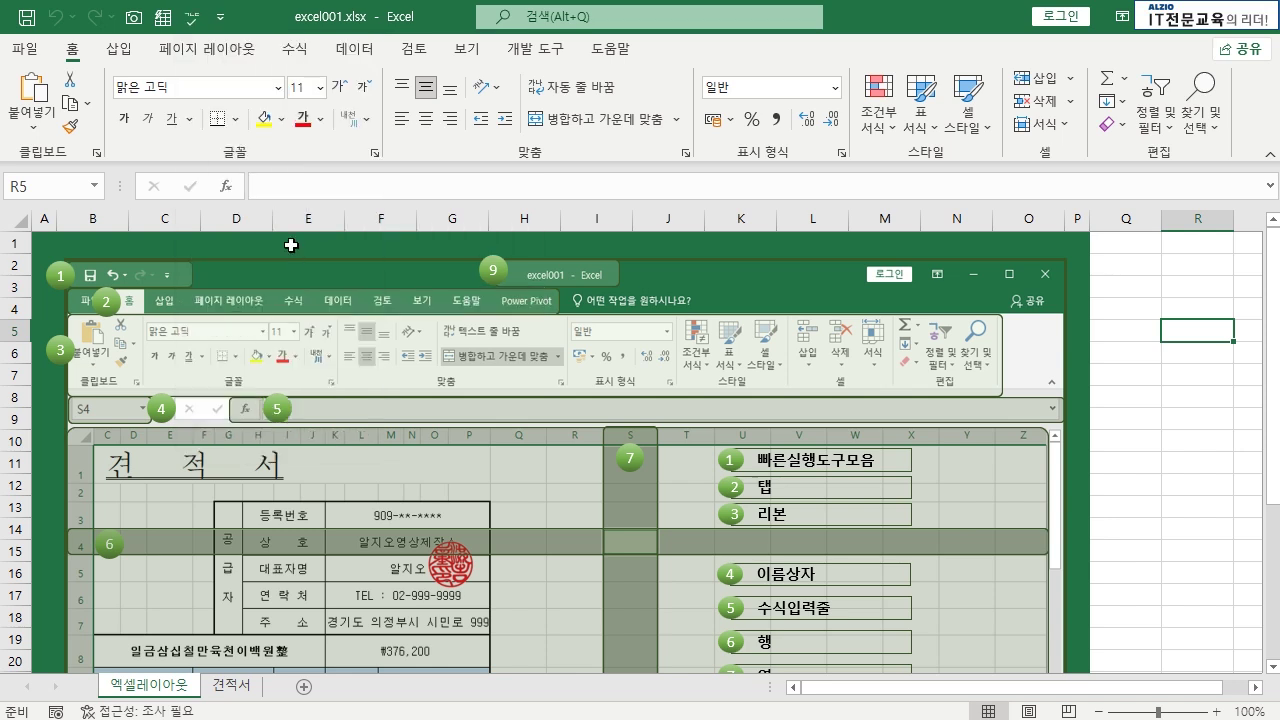
pyautogui.click(221, 17)
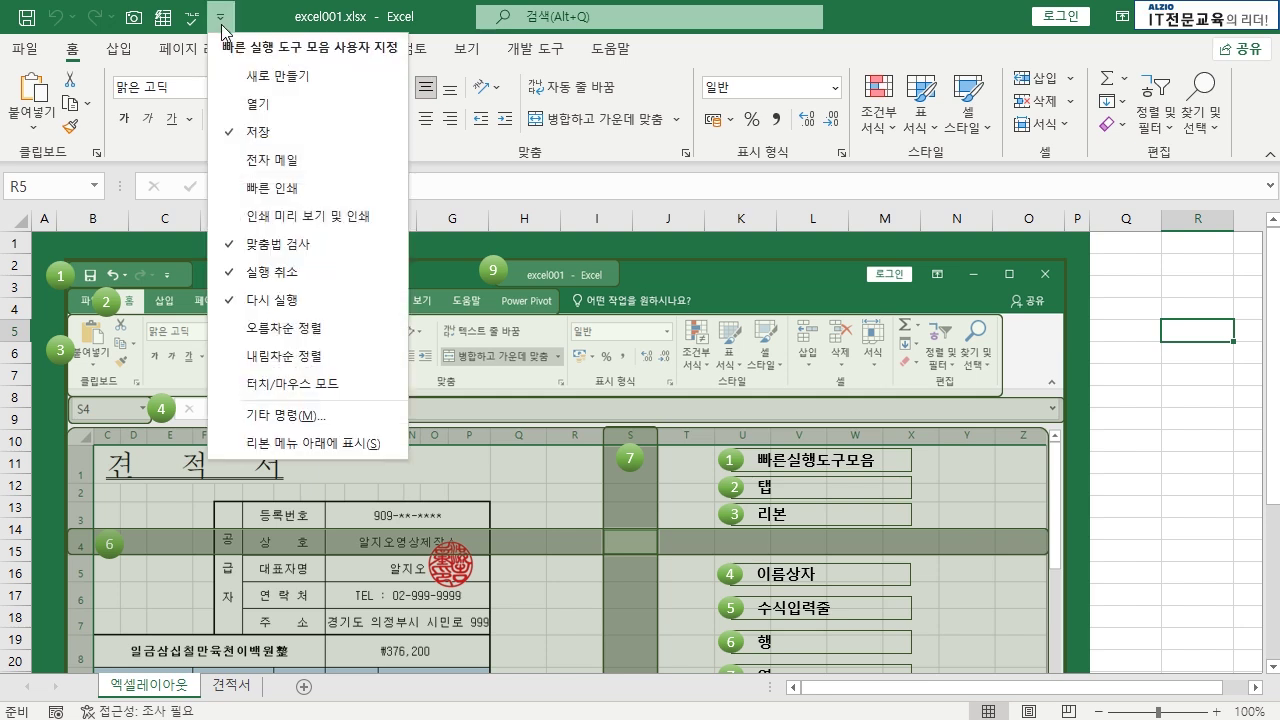
pyautogui.click(231, 246)
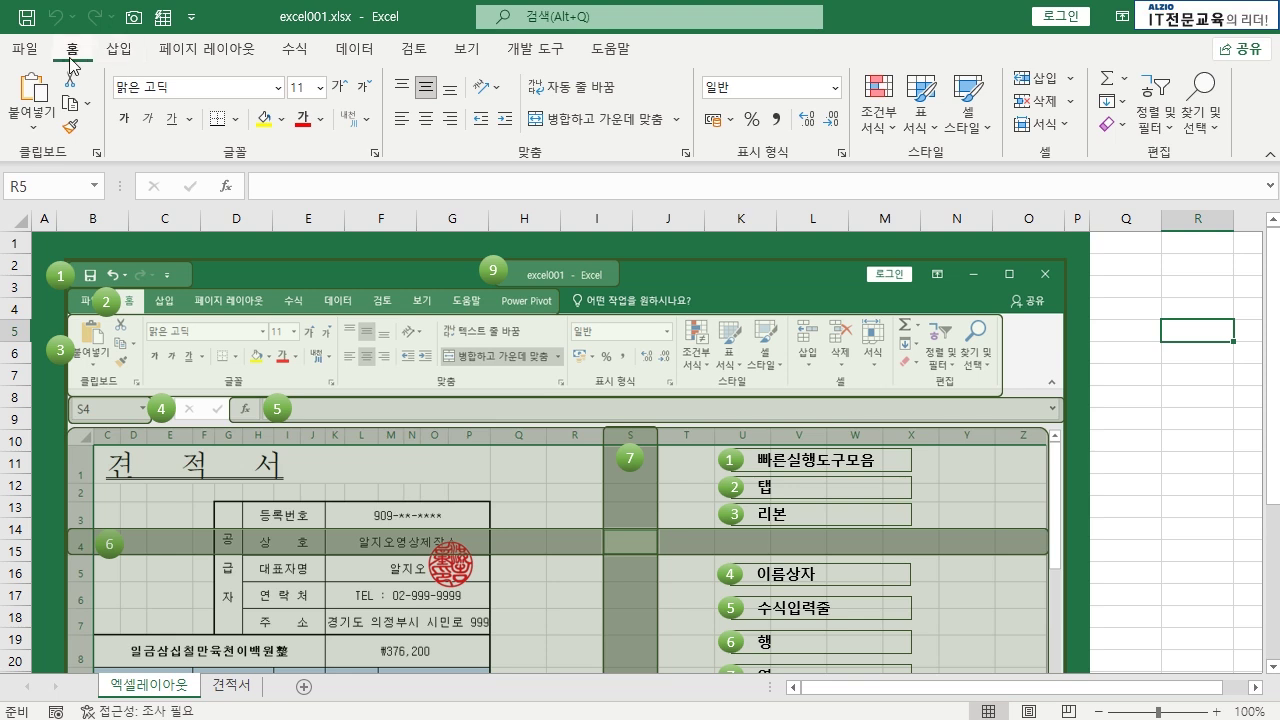
pyautogui.click(119, 50)
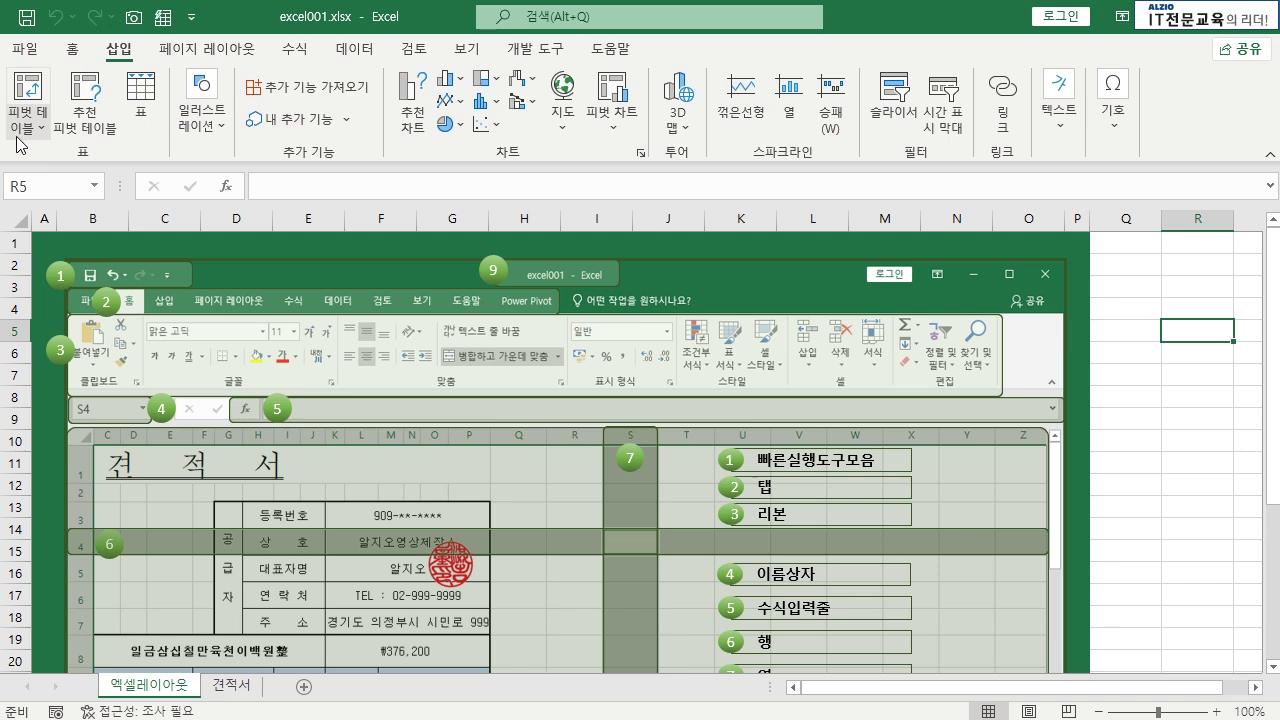
pyautogui.click(72, 48)
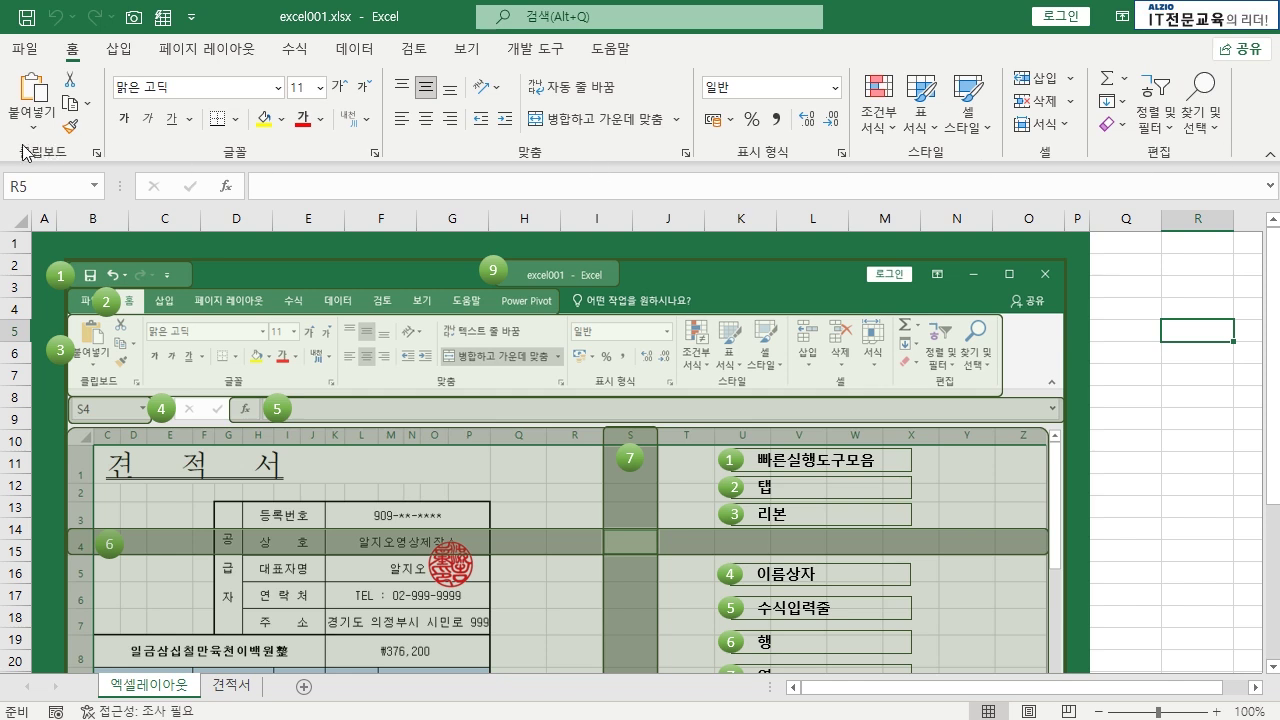
pyautogui.click(119, 48)
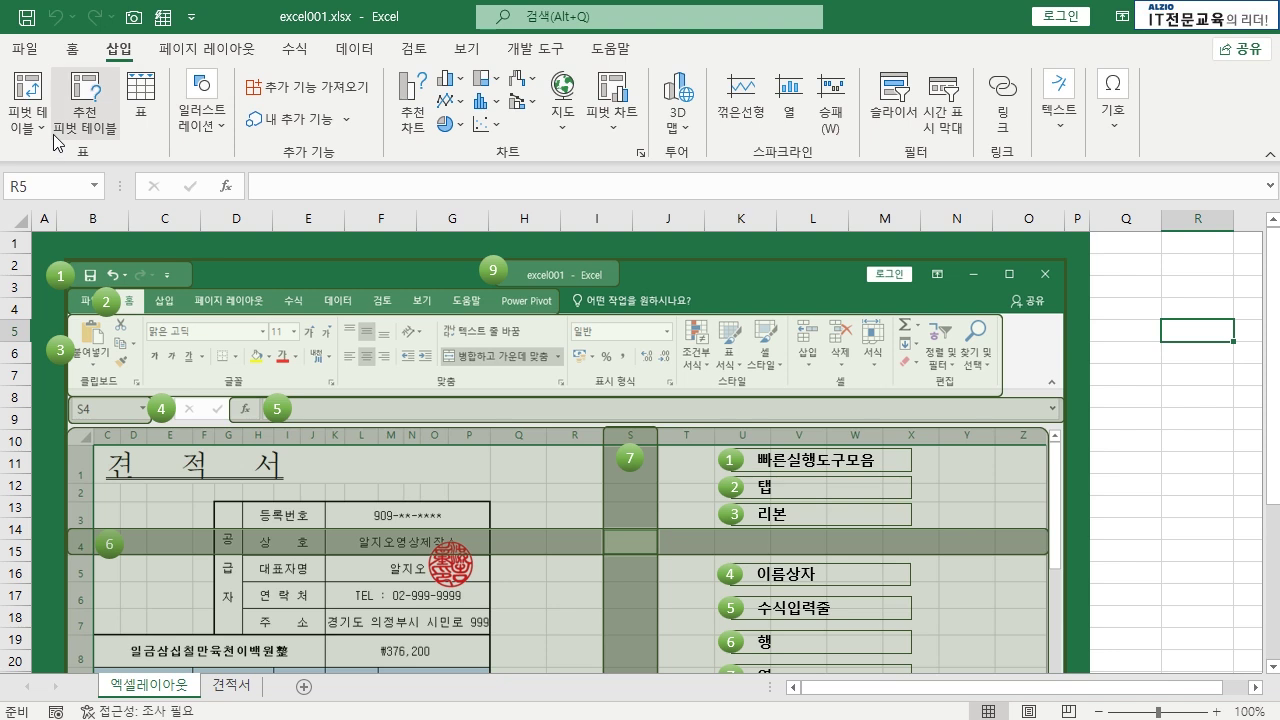
pyautogui.click(72, 48)
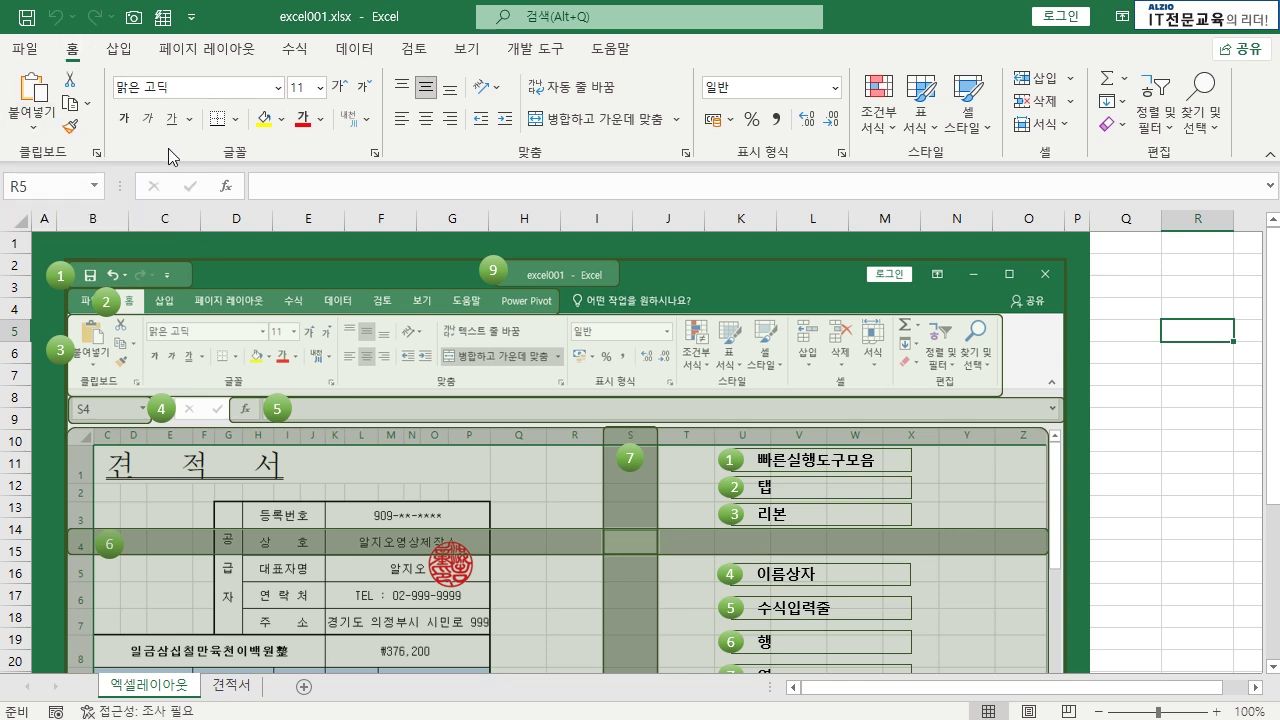
# - Collapse the ribbon to its tab names, show the Insert (삽입) commands temporarily, and restore the full ribbon
pyautogui.doubleClick(77, 54)
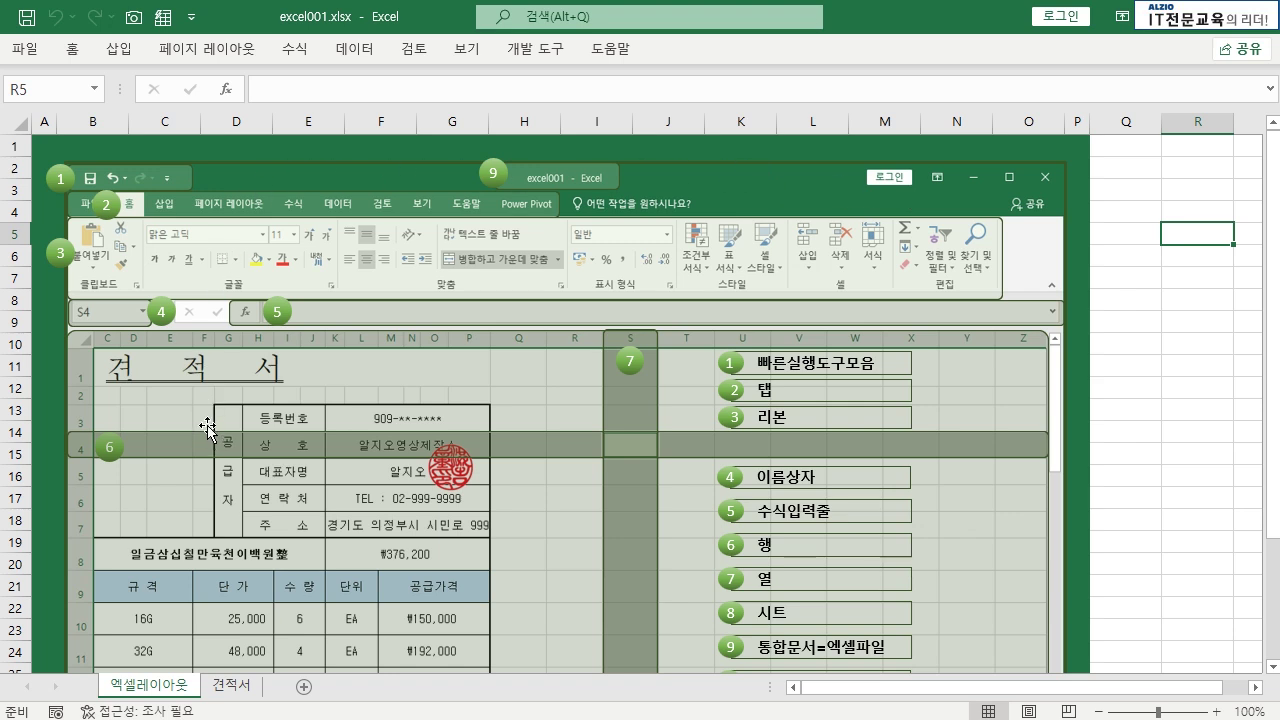
pyautogui.click(120, 50)
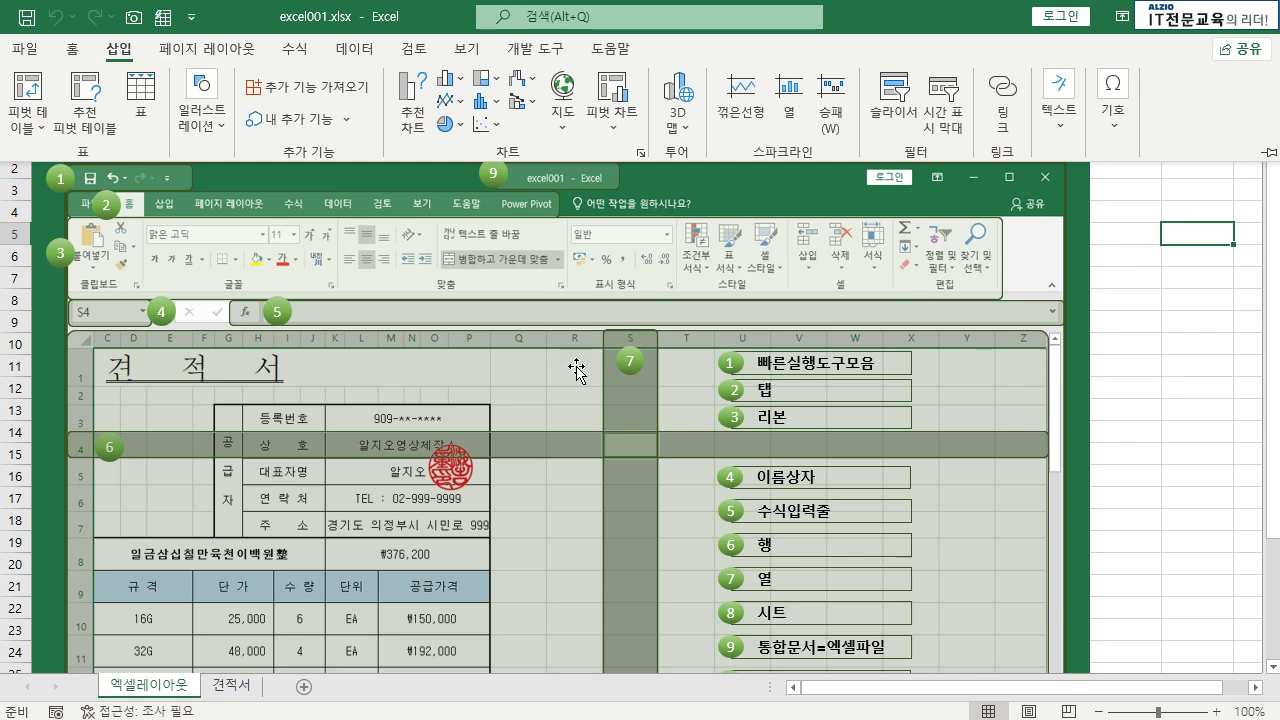
pyautogui.click(1177, 327)
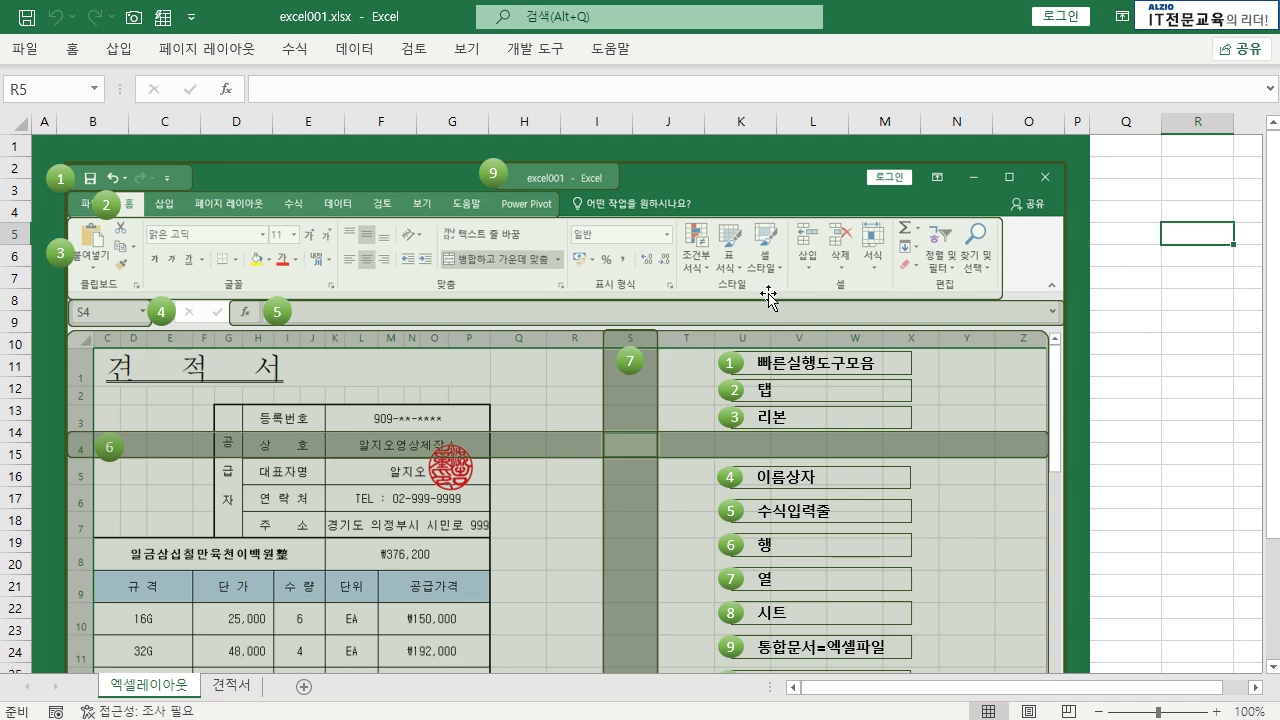
pyautogui.doubleClick(73, 52)
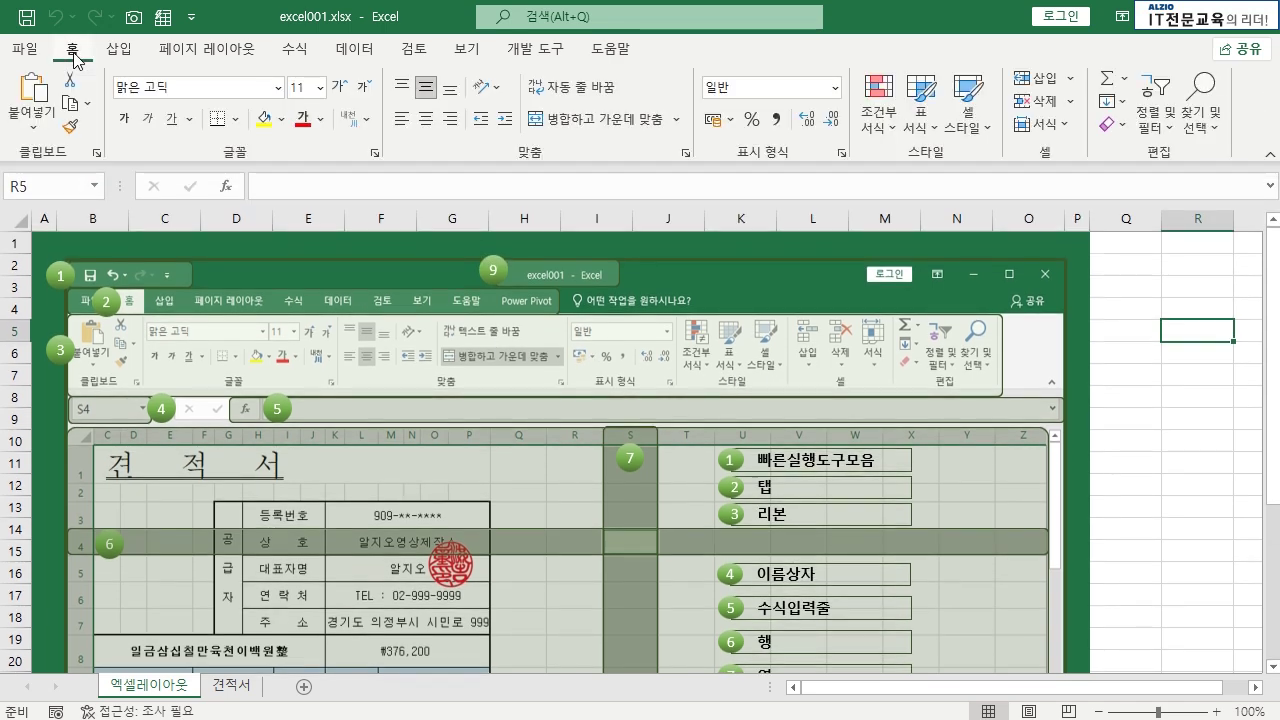
pyautogui.click(1176, 402)
pyautogui.click(1181, 466)
pyautogui.click(1183, 530)
pyautogui.click(1188, 374)
pyautogui.click(1180, 398)
pyautogui.click(1186, 460)
pyautogui.click(1188, 398)
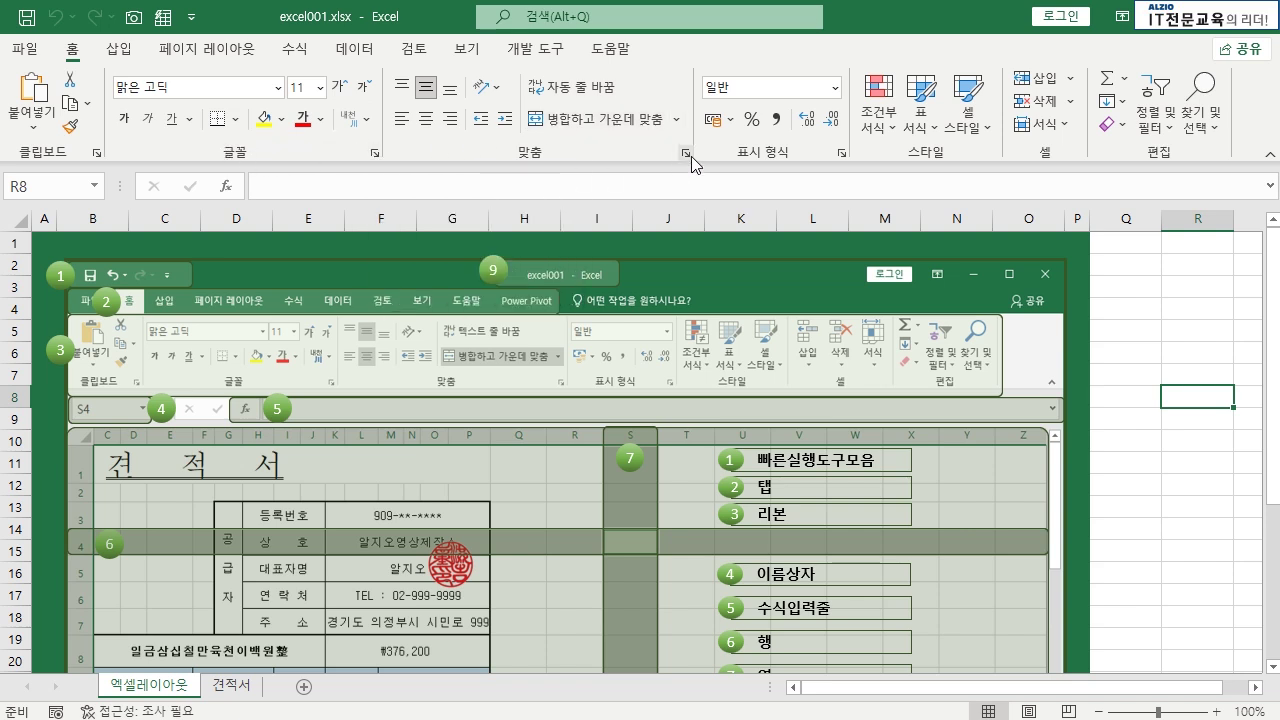
# - View the detailed font settings for cell R8 and close them without applying any changes
pyautogui.click(373, 154)
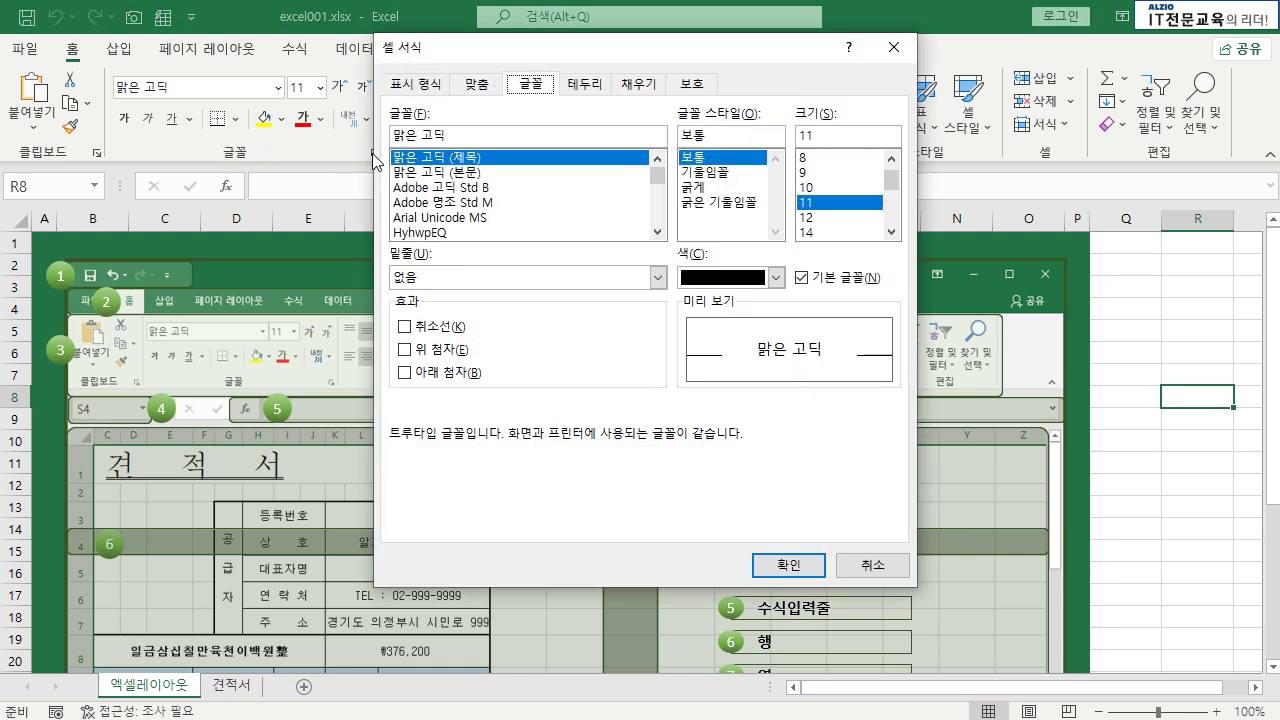
pyautogui.moveTo(473, 55); pyautogui.dragTo(497, 78)
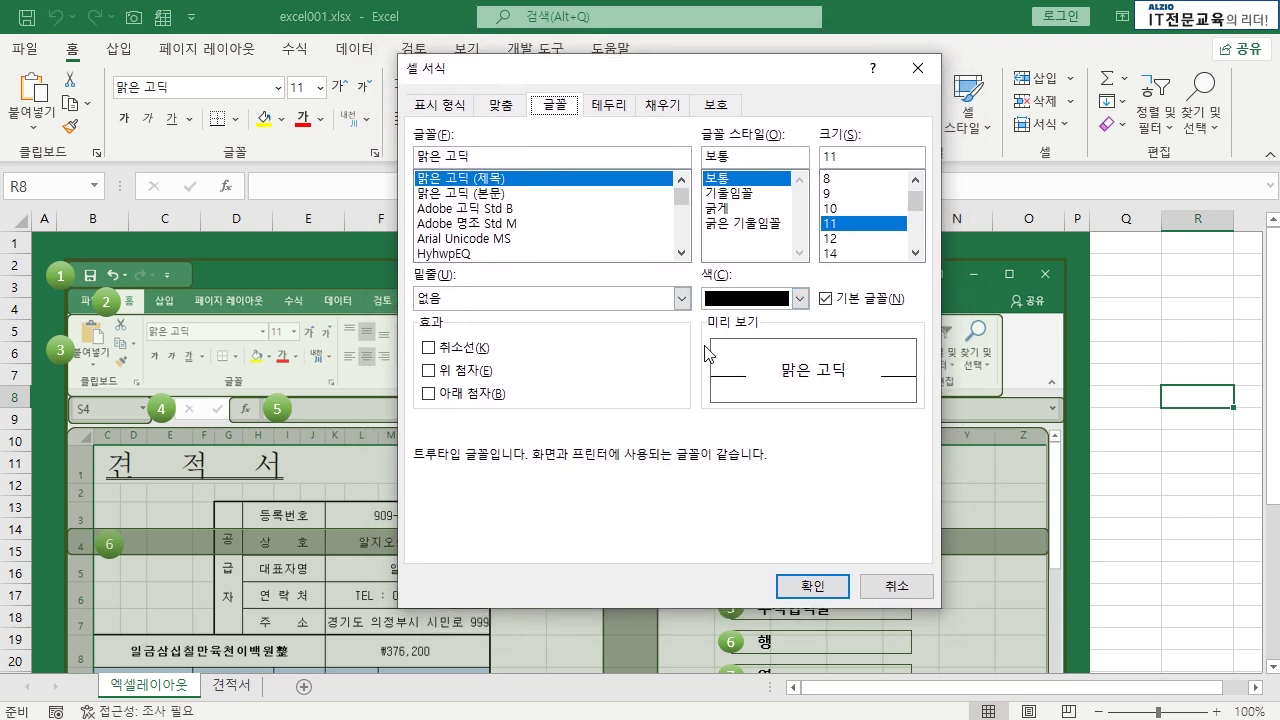
pyautogui.click(894, 588)
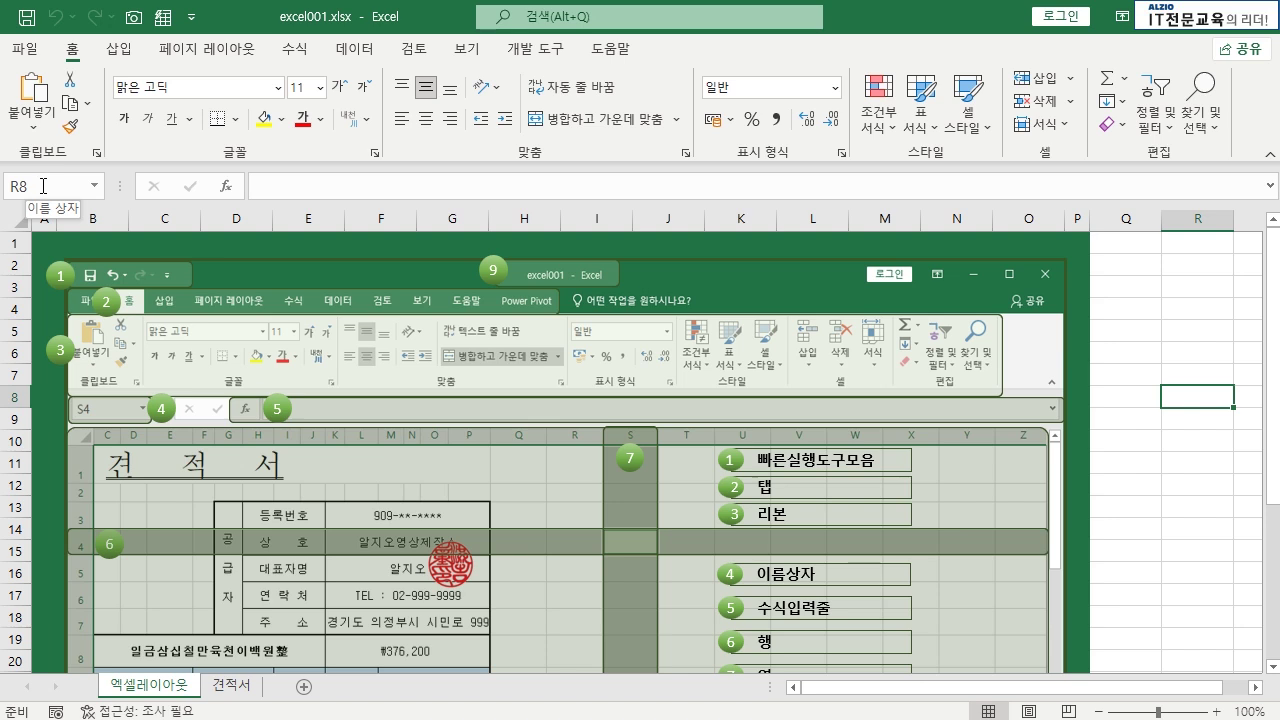
# - Fill every cell of the range R2:R8 with the text "내용" in a single entry
pyautogui.click(271, 185)
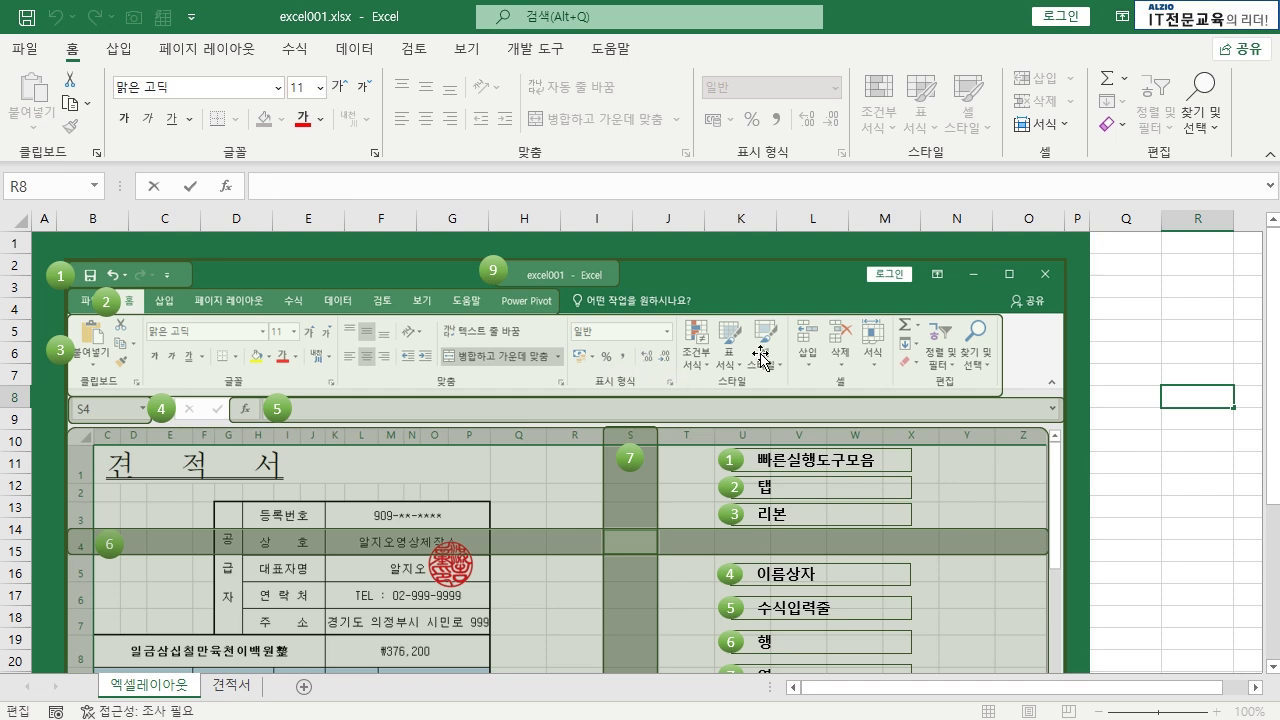
pyautogui.moveTo(1182, 262); pyautogui.dragTo(1202, 397)
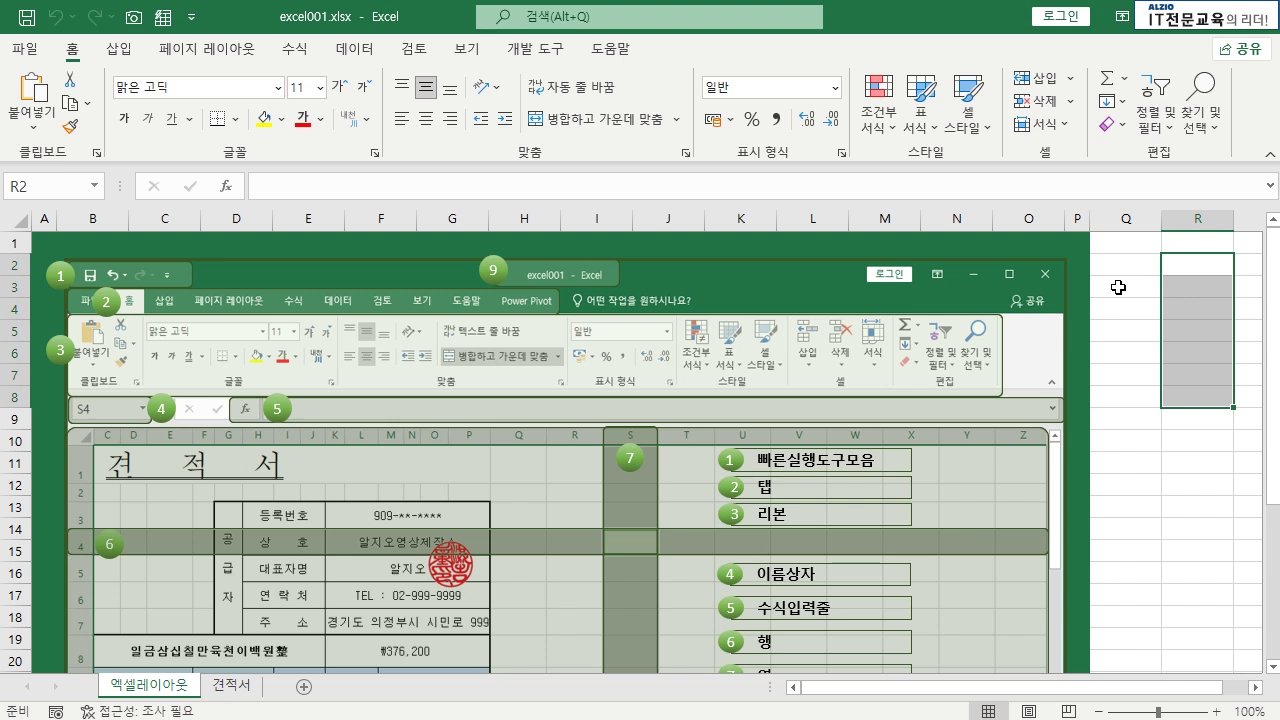
pyautogui.write('내용')
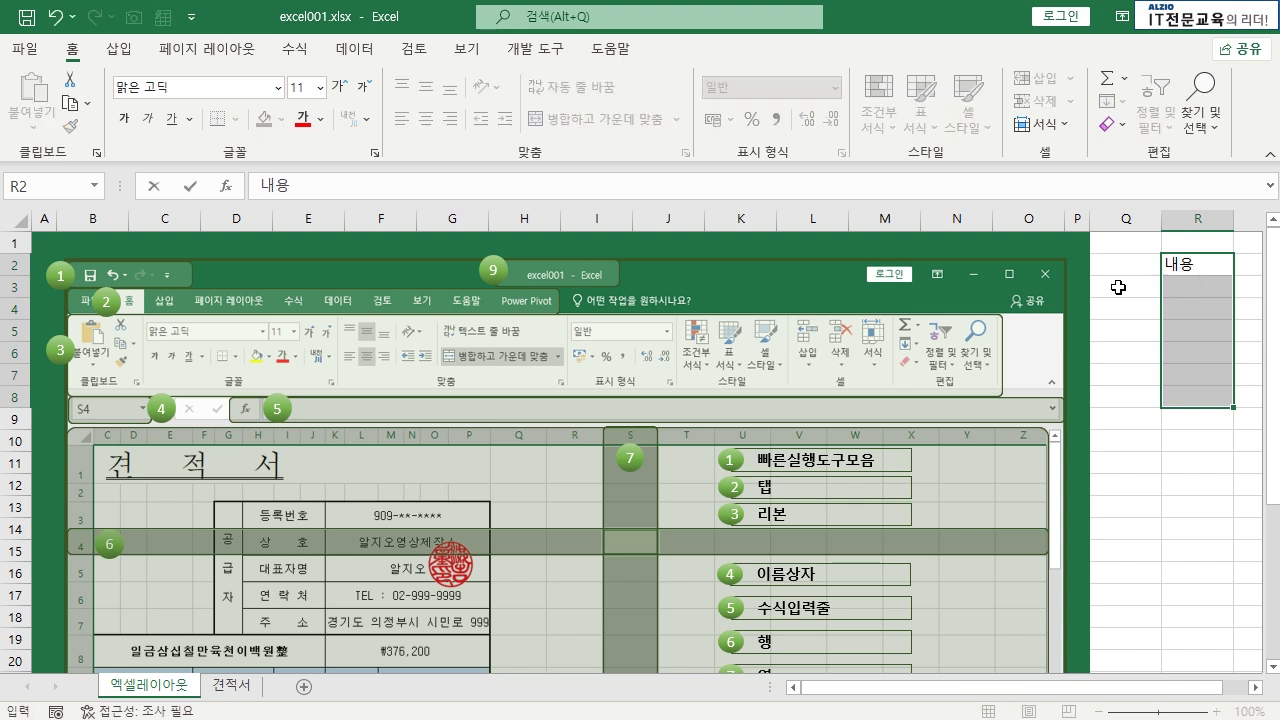
pyautogui.hotkey('ctrl', 'Return')
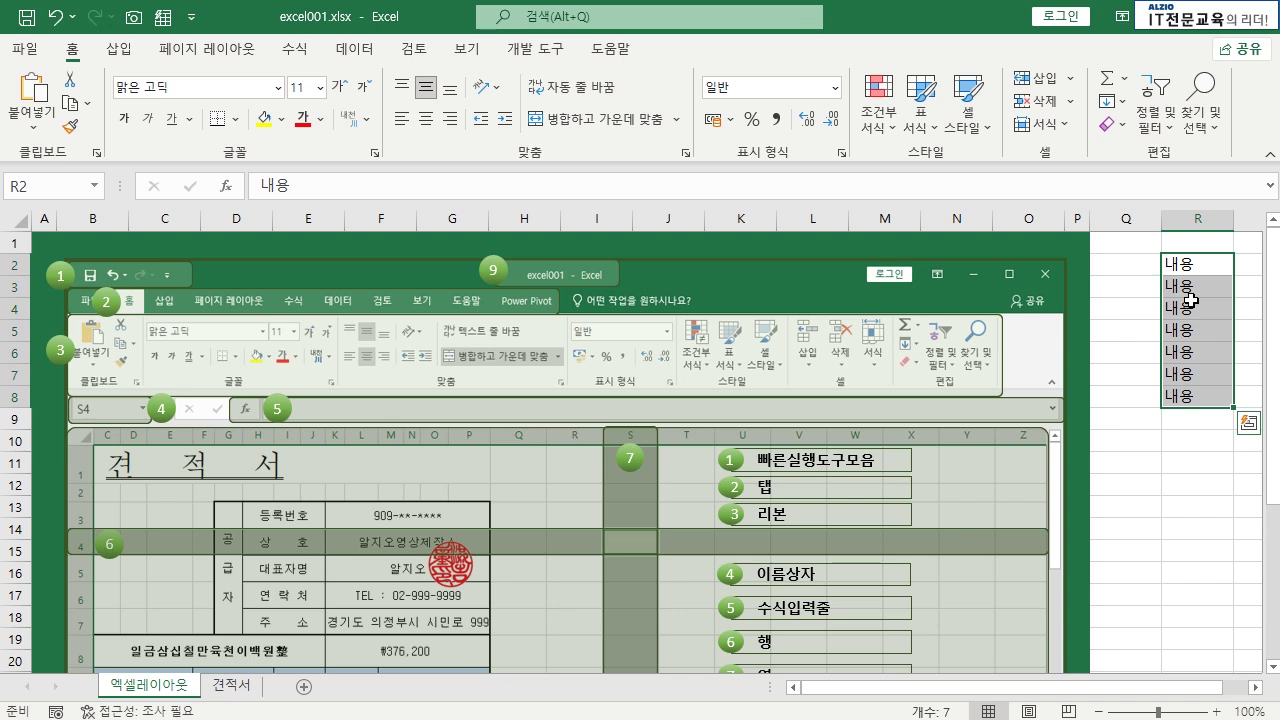
# - Assign the name "알지오" to the selected range R2:R8
pyautogui.click(51, 187)
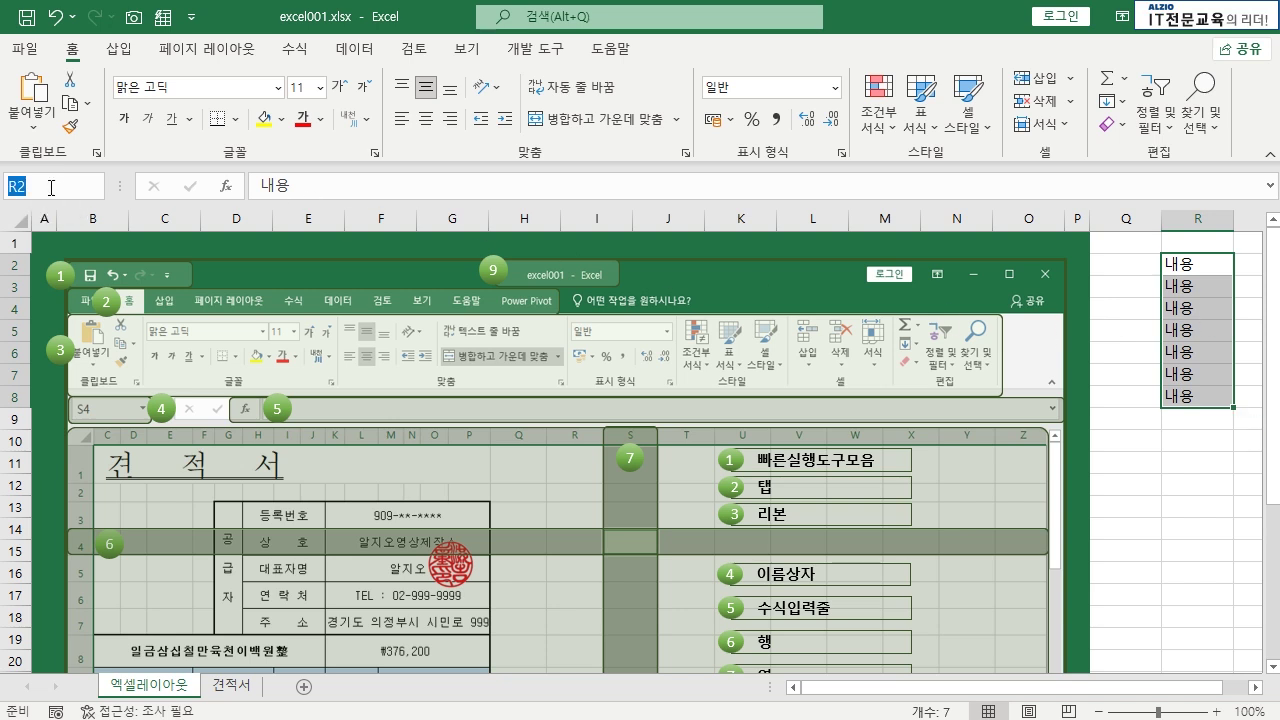
pyautogui.write('알지오')
pyautogui.press('Return')
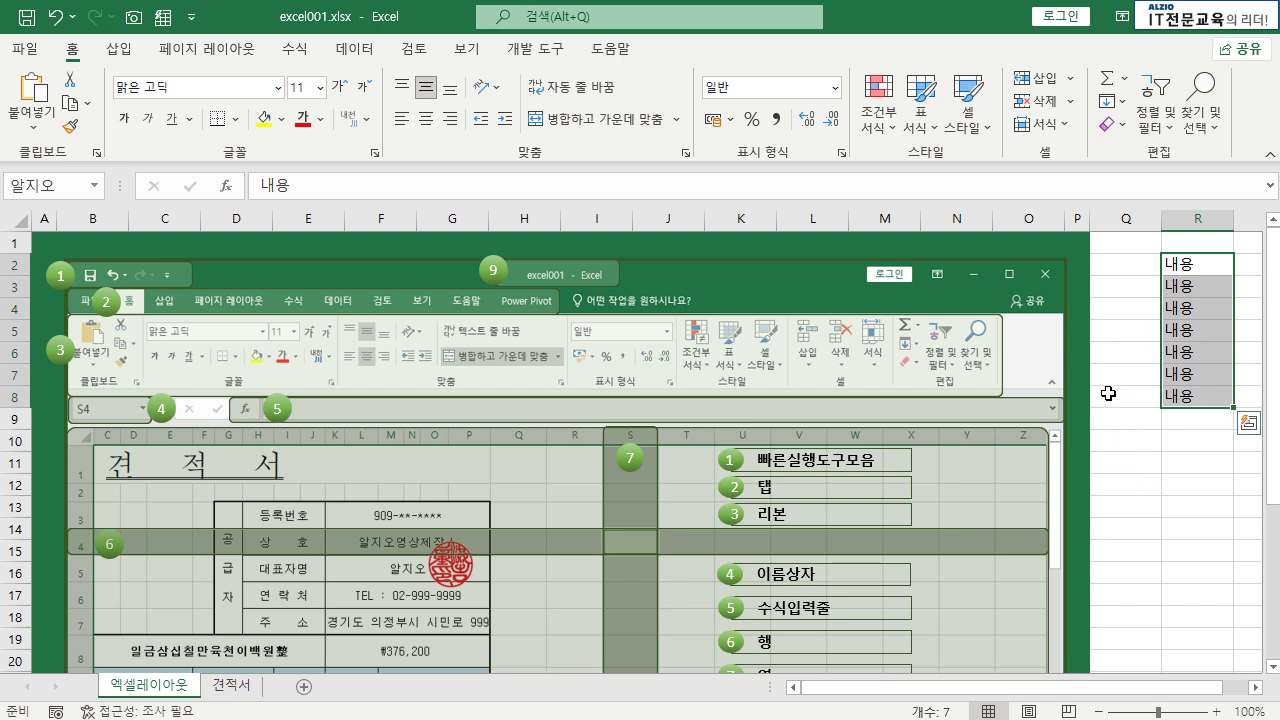
# - Practise recalling the named range "알지오" by its name after moving the selection to empty cells in column Q
pyautogui.click(1120, 242)
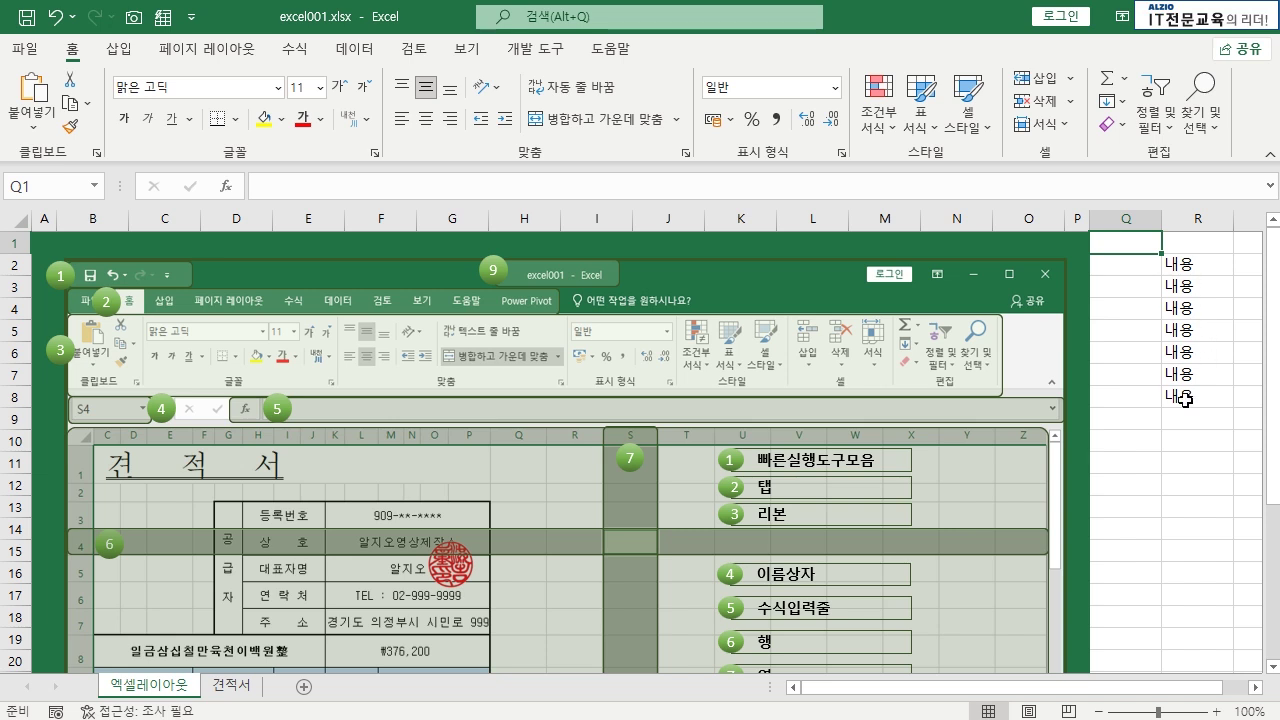
pyautogui.click(94, 187)
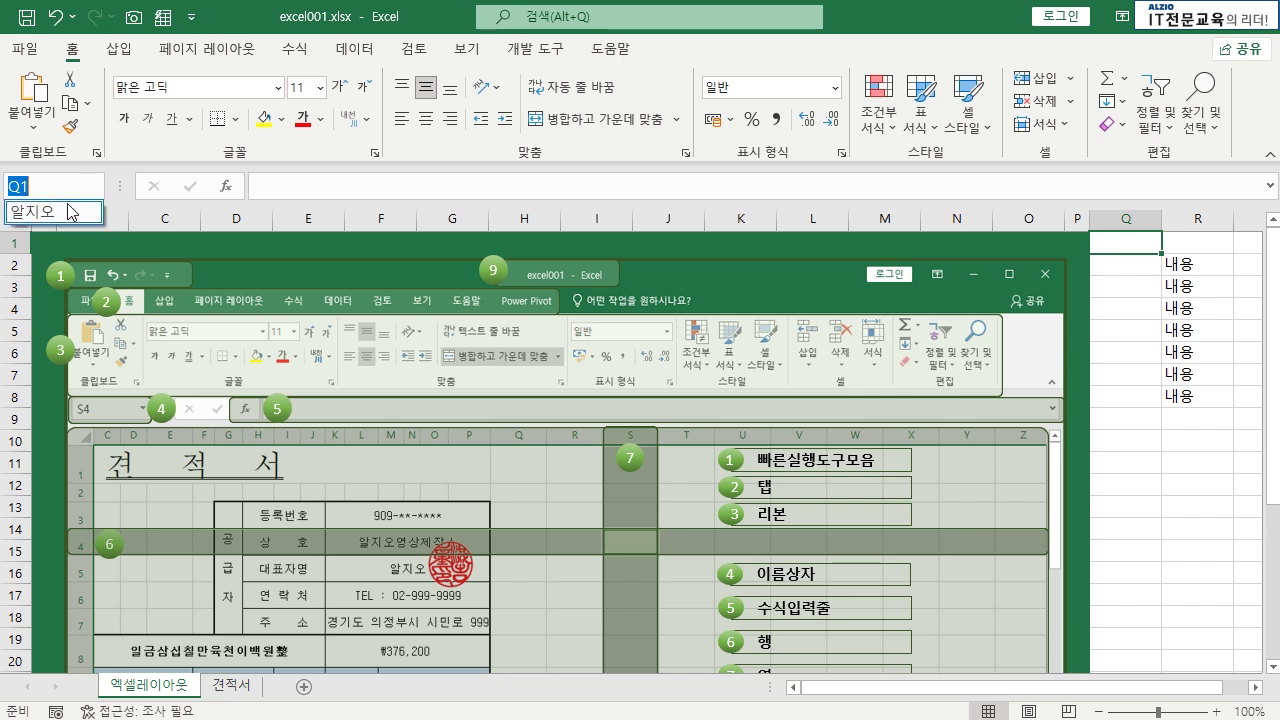
pyautogui.click(58, 220)
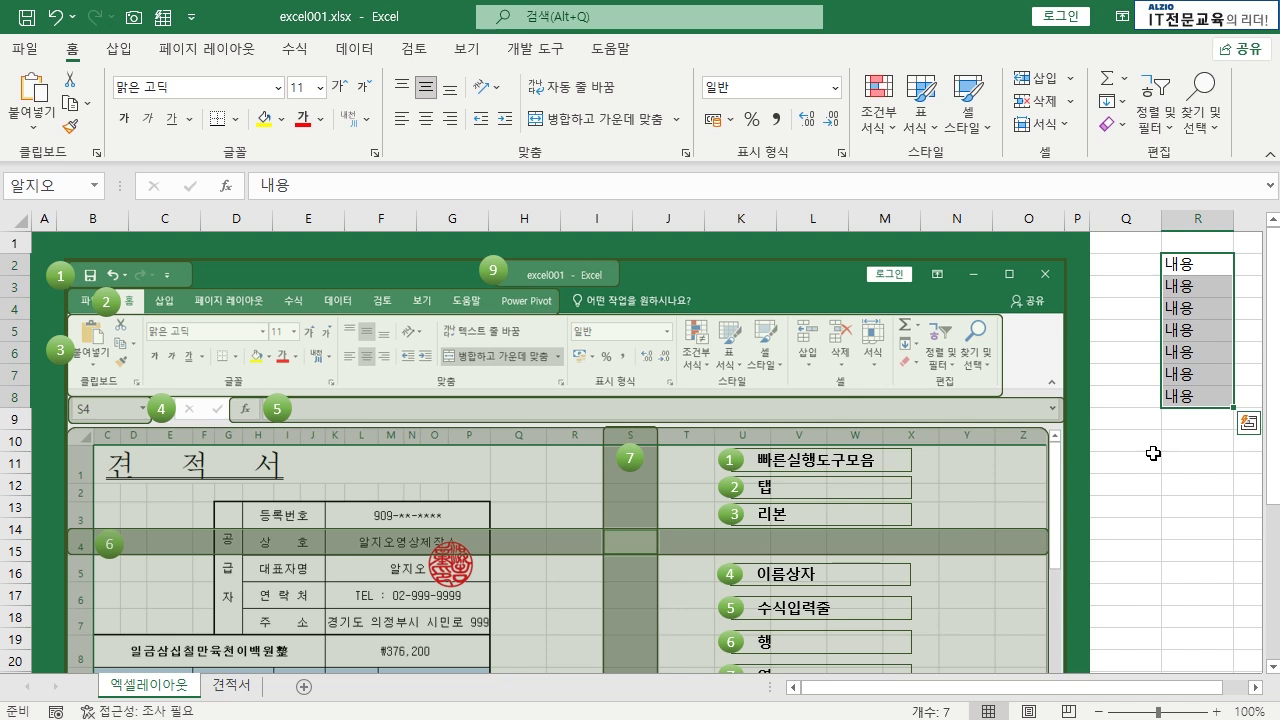
pyautogui.click(1120, 394)
pyautogui.click(1143, 510)
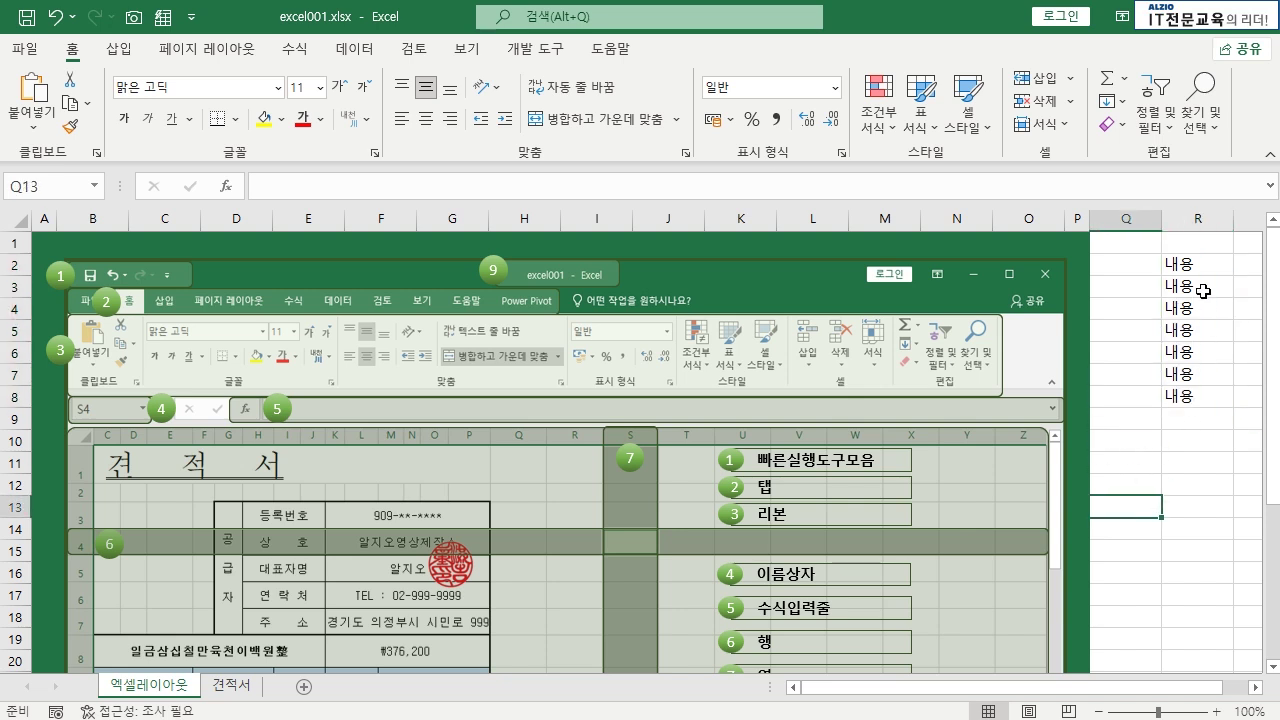
pyautogui.moveTo(1194, 268); pyautogui.dragTo(1170, 397)
pyautogui.click(1140, 462)
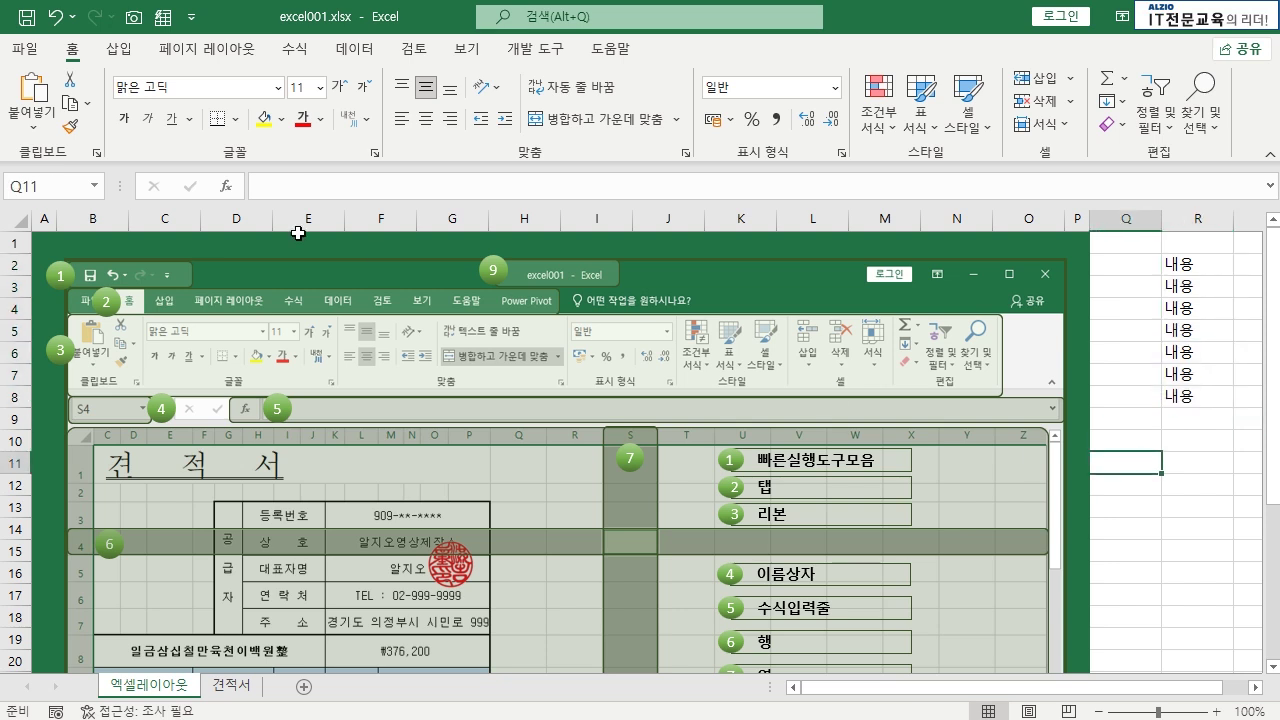
pyautogui.click(93, 189)
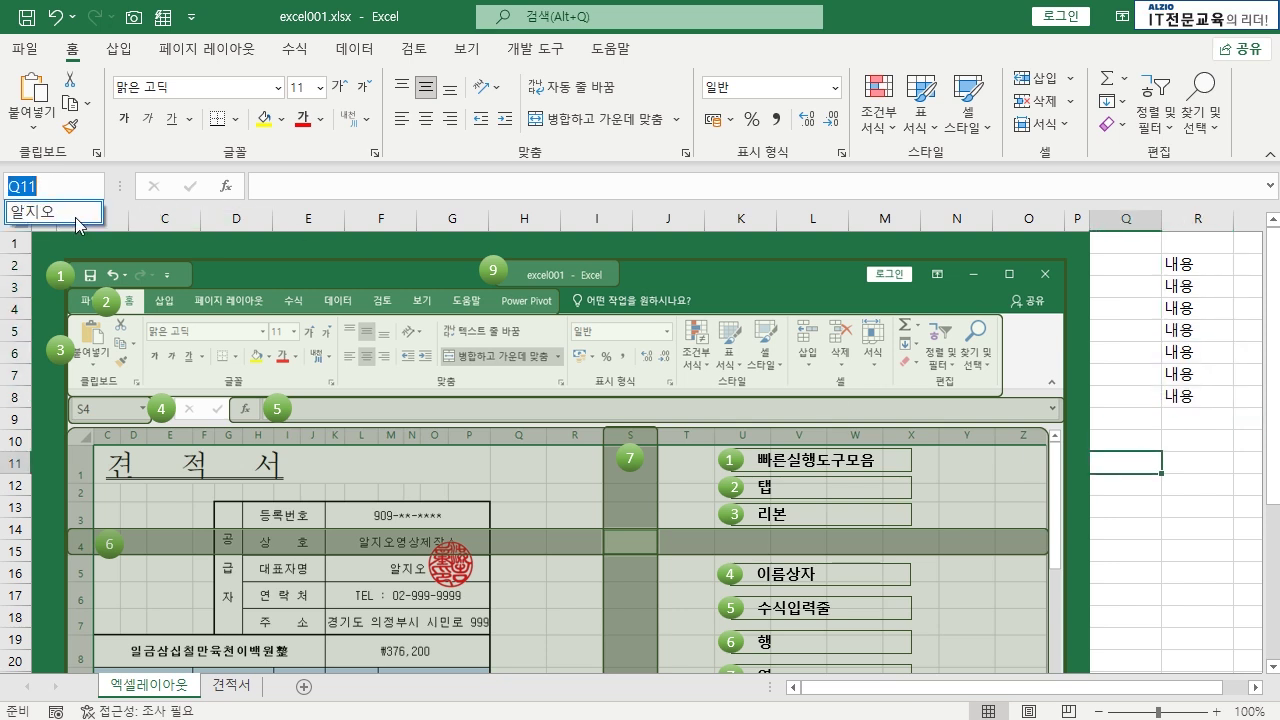
pyautogui.click(62, 214)
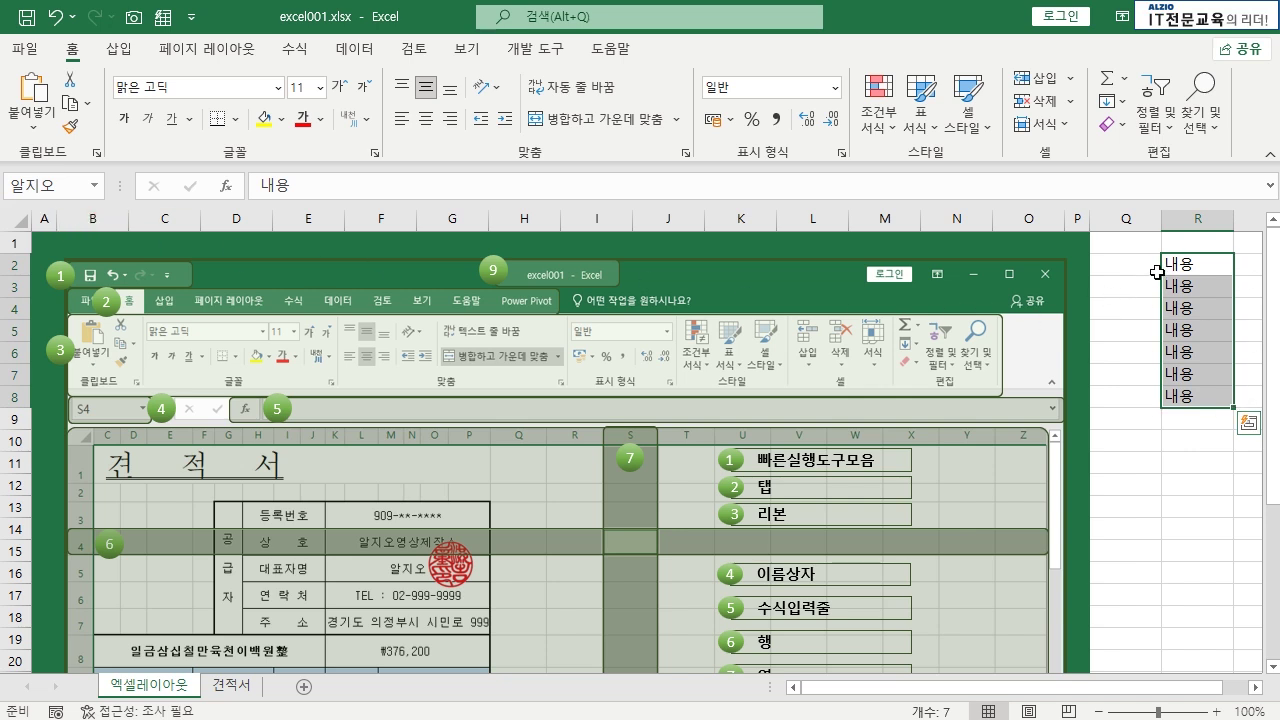
# - Select the range by its name "알지오" and format its text in the standard blue colour and bold
pyautogui.click(1133, 462)
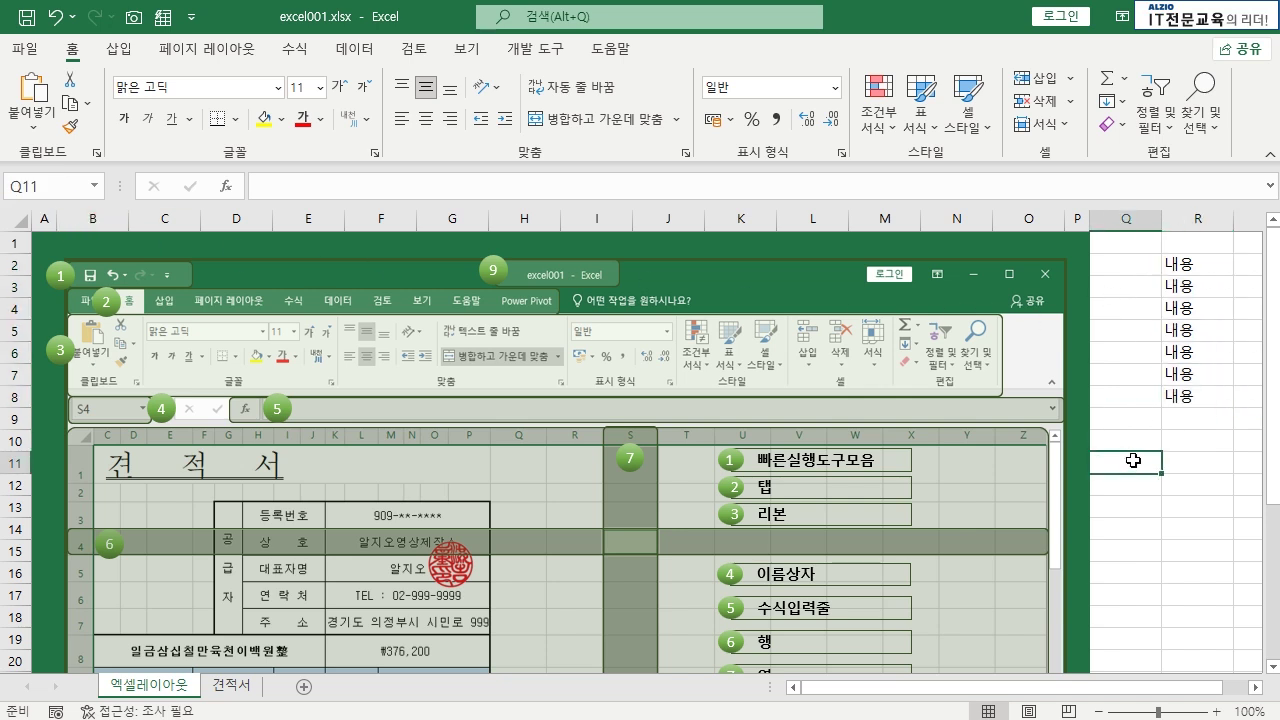
pyautogui.click(95, 186)
pyautogui.click(90, 214)
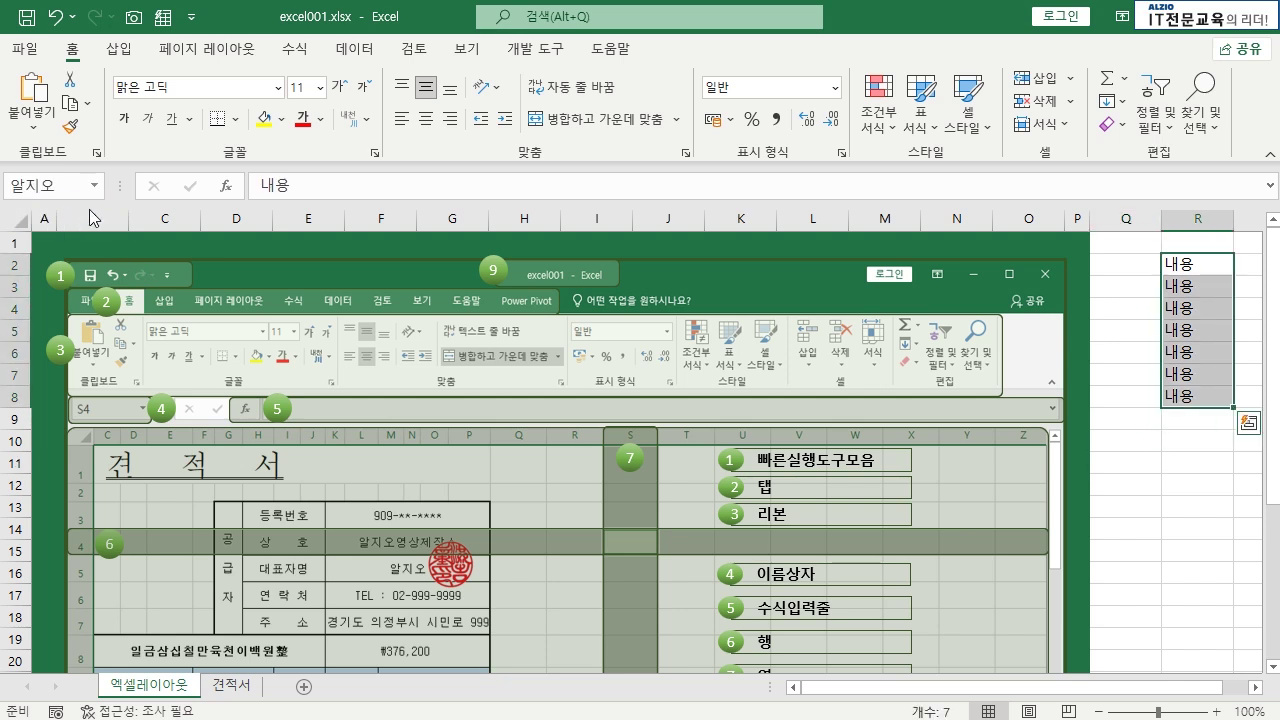
pyautogui.click(320, 119)
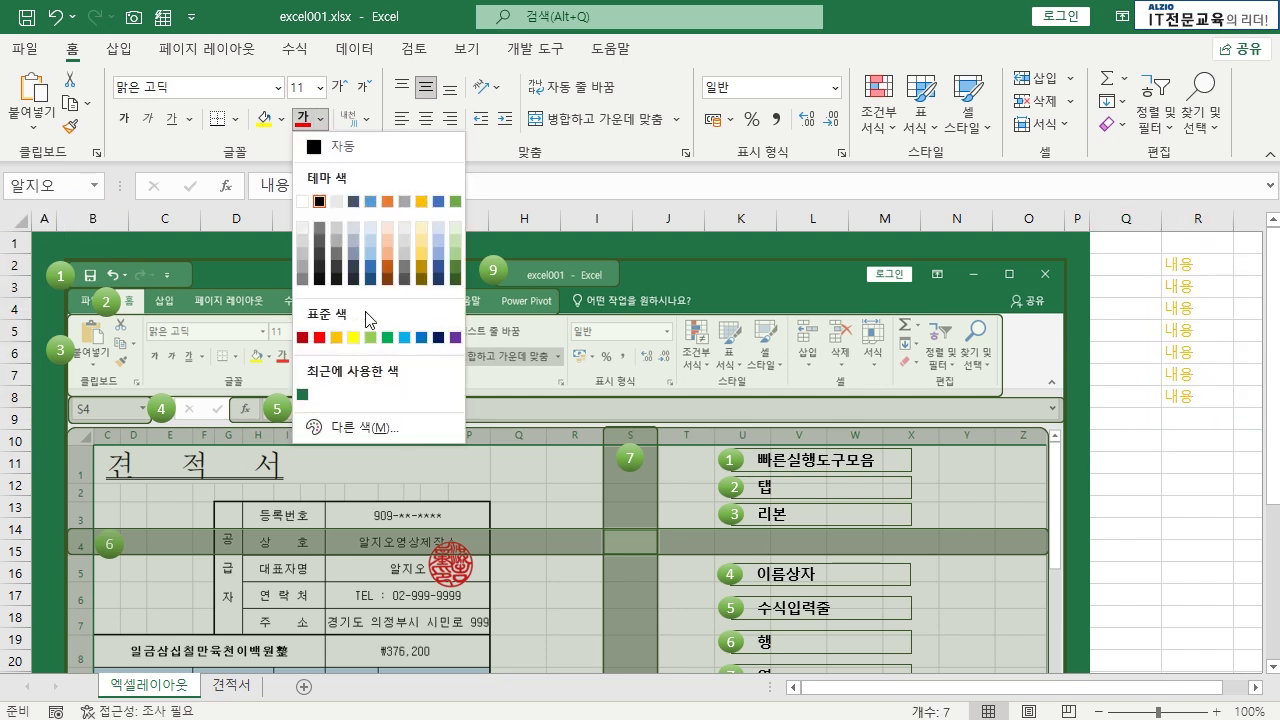
pyautogui.click(422, 338)
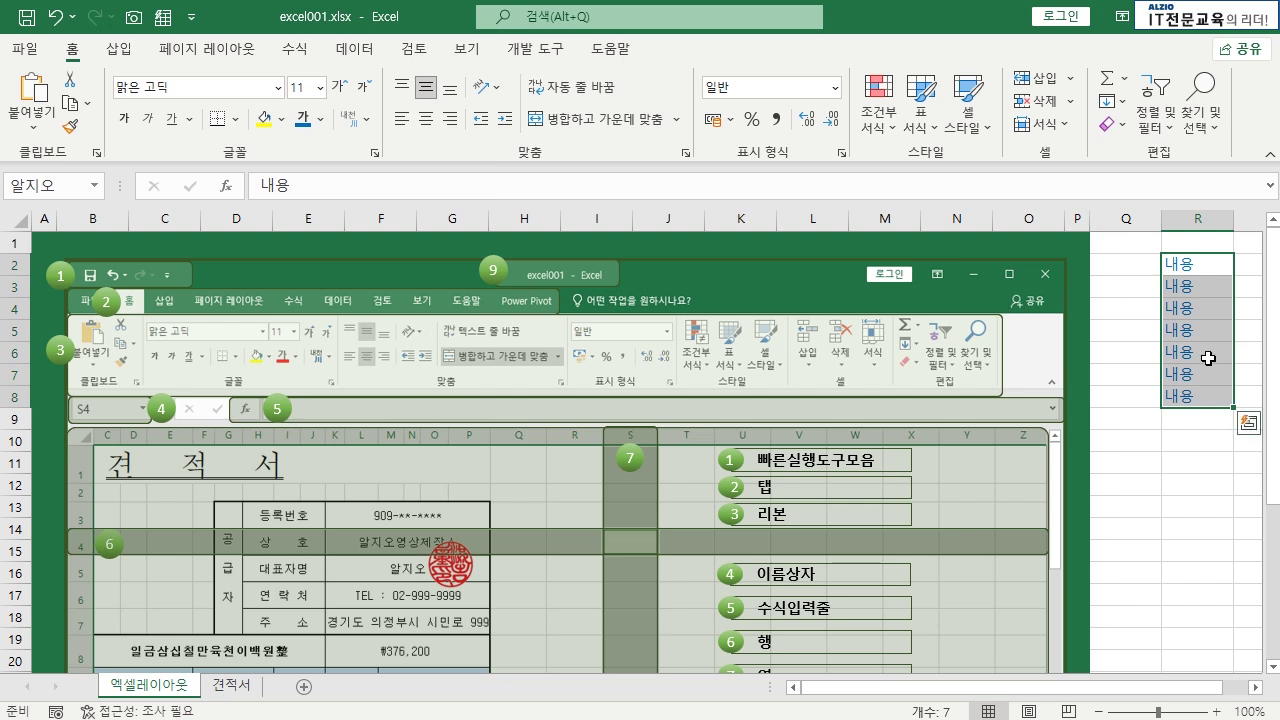
pyautogui.click(125, 122)
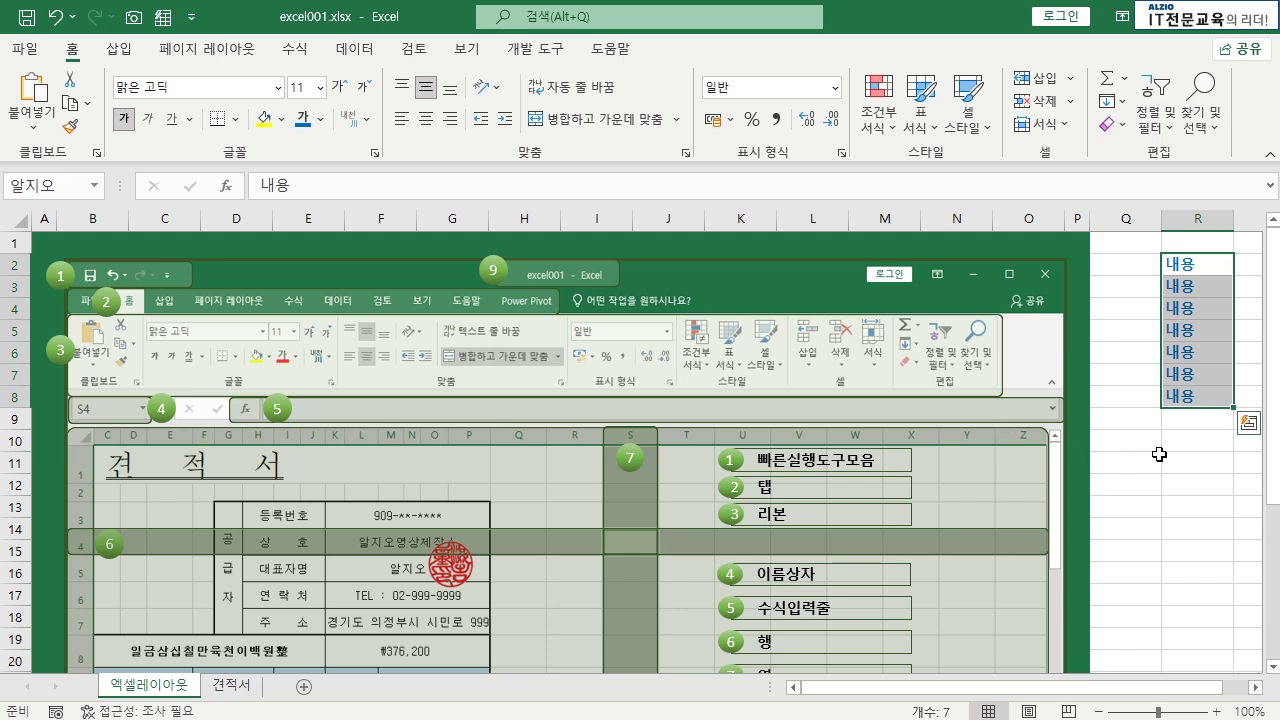
# - Enter the formula =3+5 in cell R10 and reselect the cell to see its formula
pyautogui.click(1211, 443)
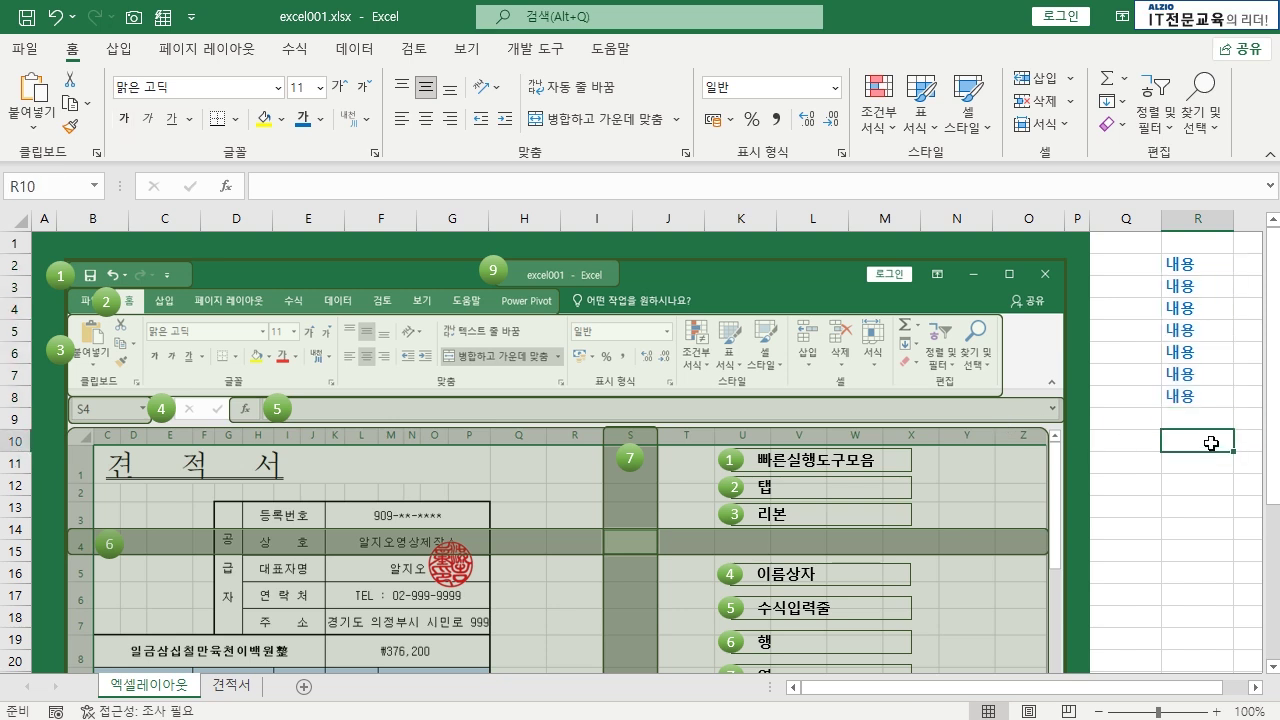
pyautogui.moveTo(868, 690); pyautogui.dragTo(968, 690)
pyautogui.click(1255, 688)
pyautogui.click(1256, 690)
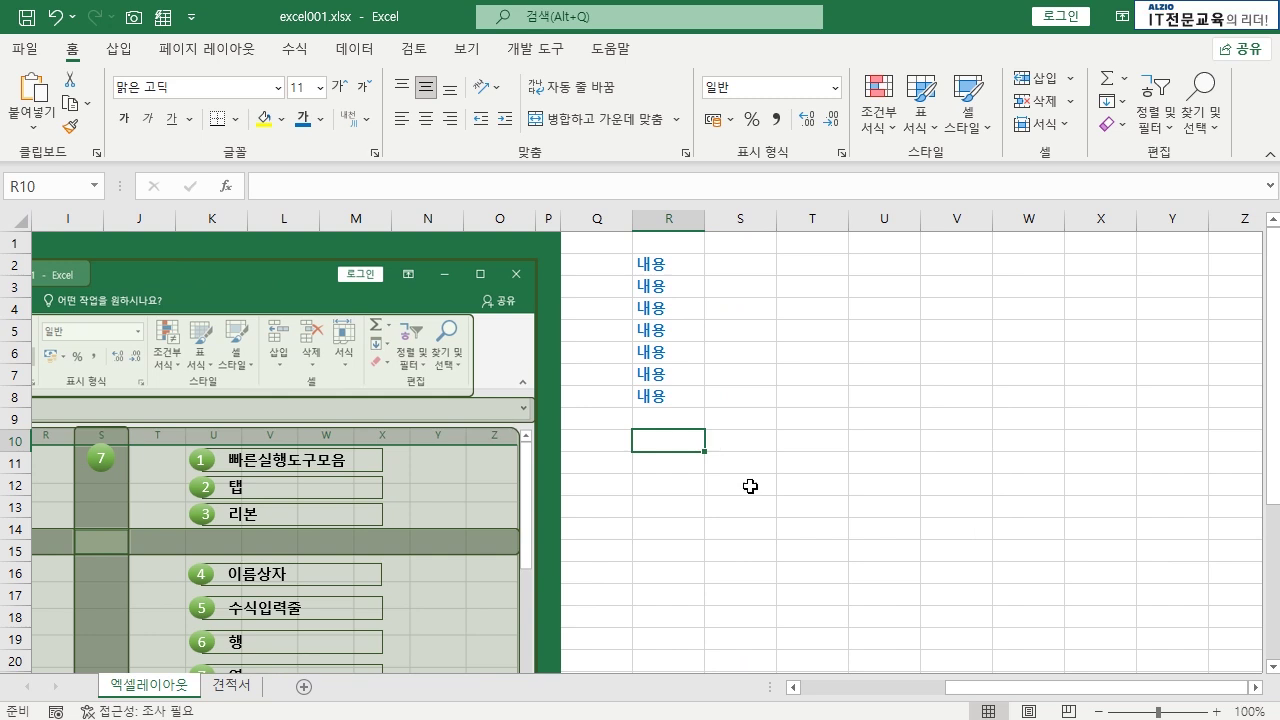
pyautogui.write('=')
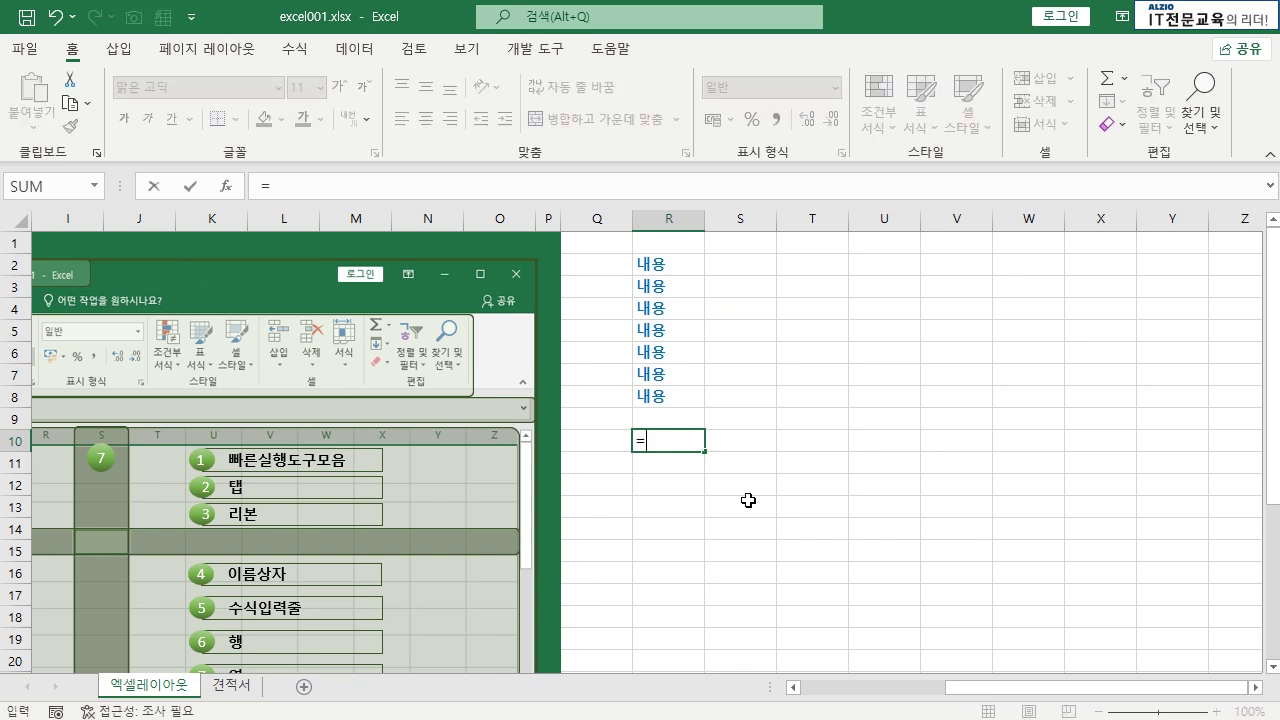
pyautogui.write('+3+45')
pyautogui.press('BackSpace')
pyautogui.press('BackSpace')
pyautogui.write('5')
pyautogui.press('Return')
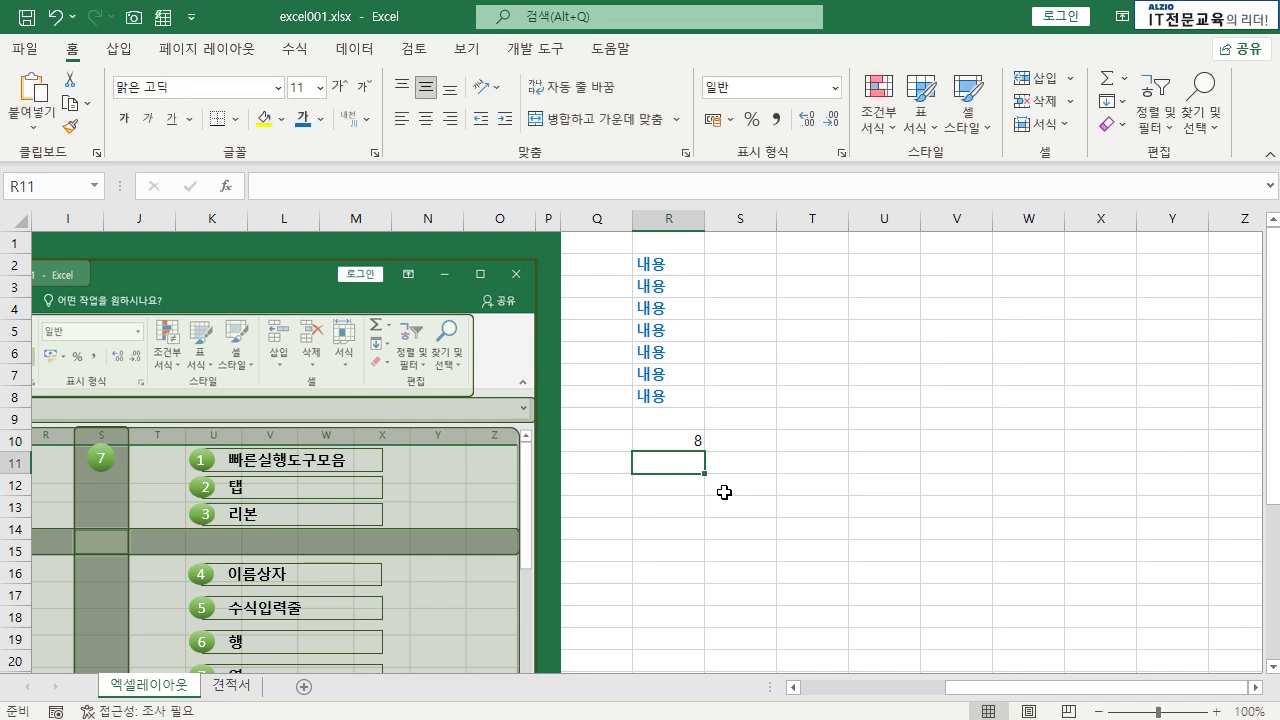
pyautogui.click(672, 442)
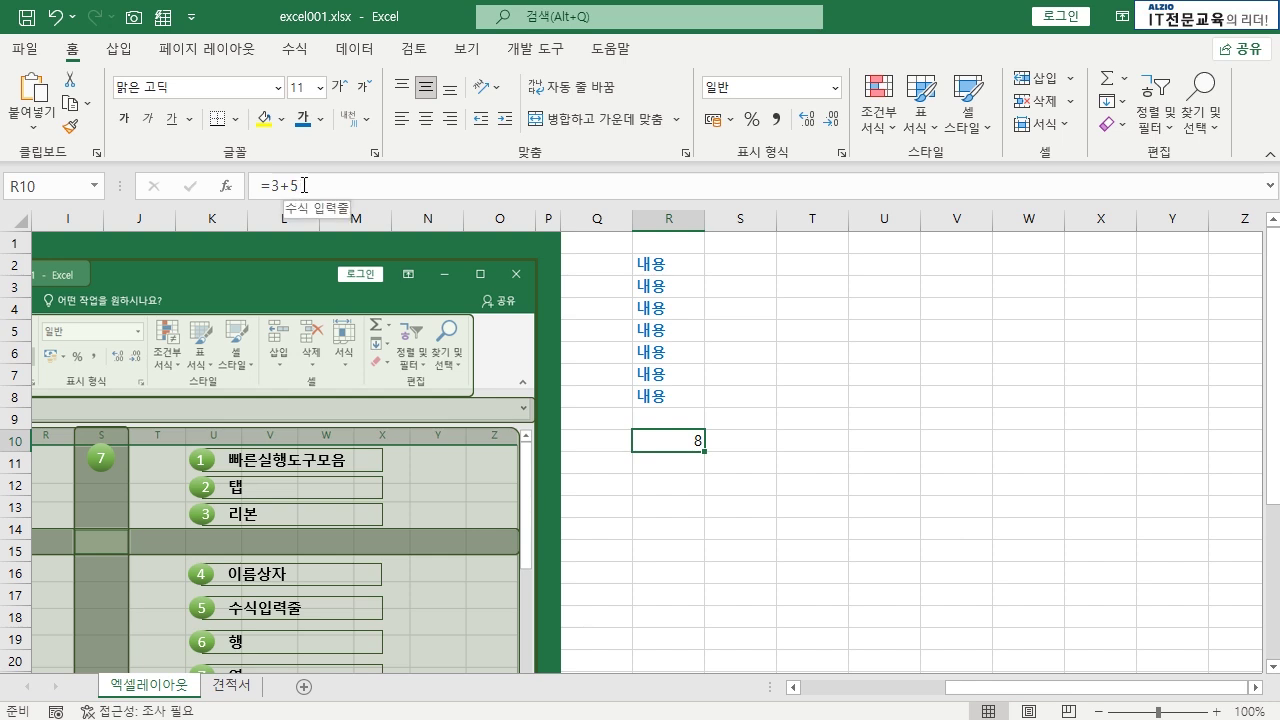
# - Enter the plain number 8 in cell R11, directly below the formula cell
pyautogui.click(677, 464)
pyautogui.write('8')
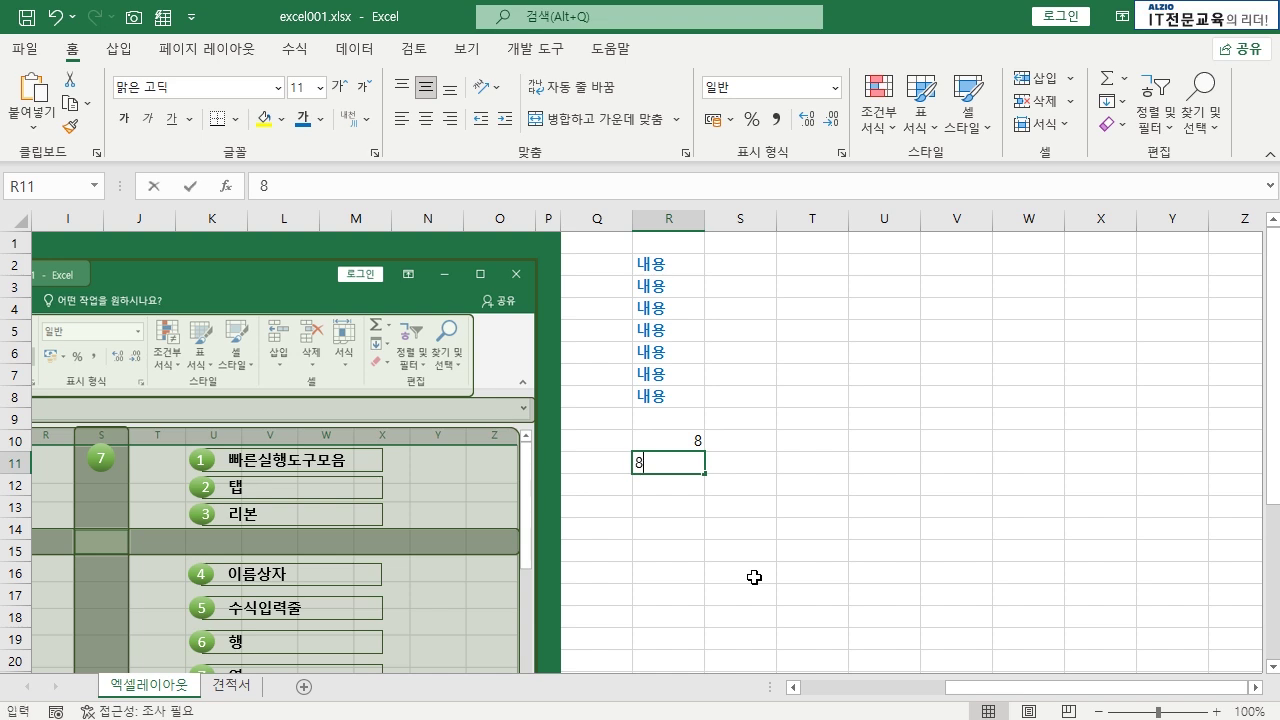
pyautogui.press('Return')
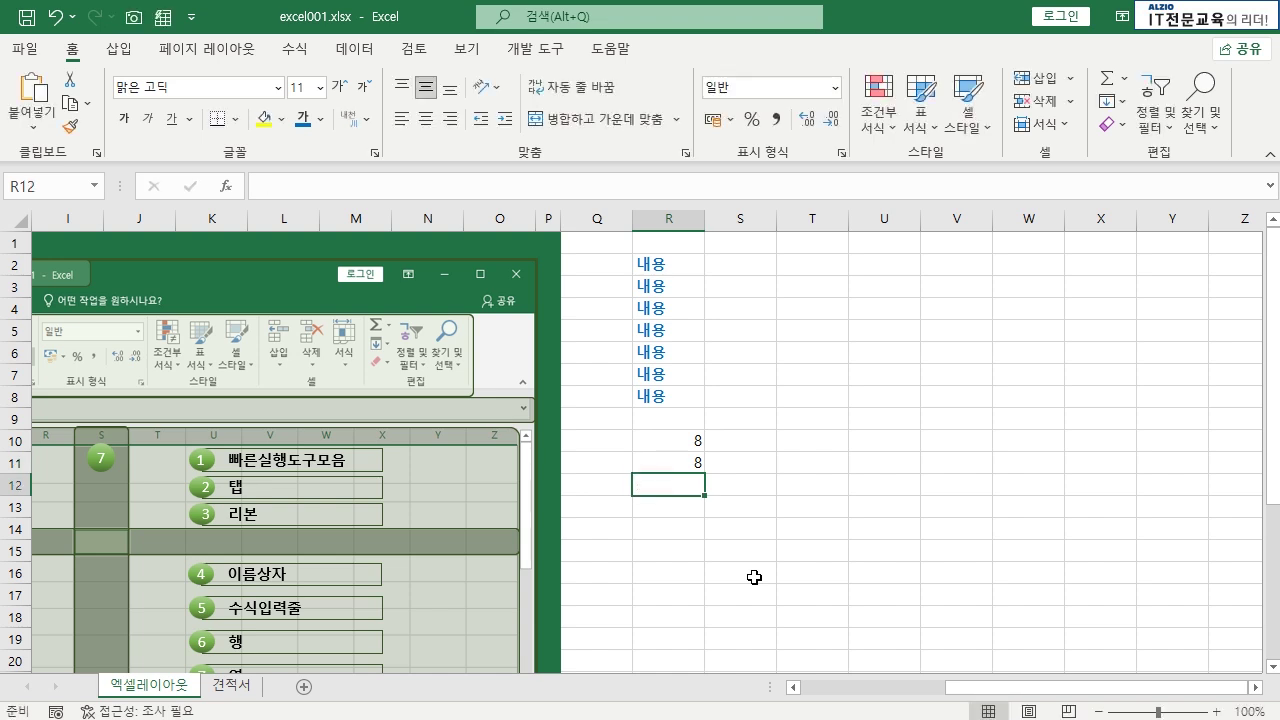
# - Compare the underlying contents of cells R10 and R11 in the formula bar without changing them
pyautogui.click(691, 443)
pyautogui.click(691, 460)
pyautogui.click(717, 492)
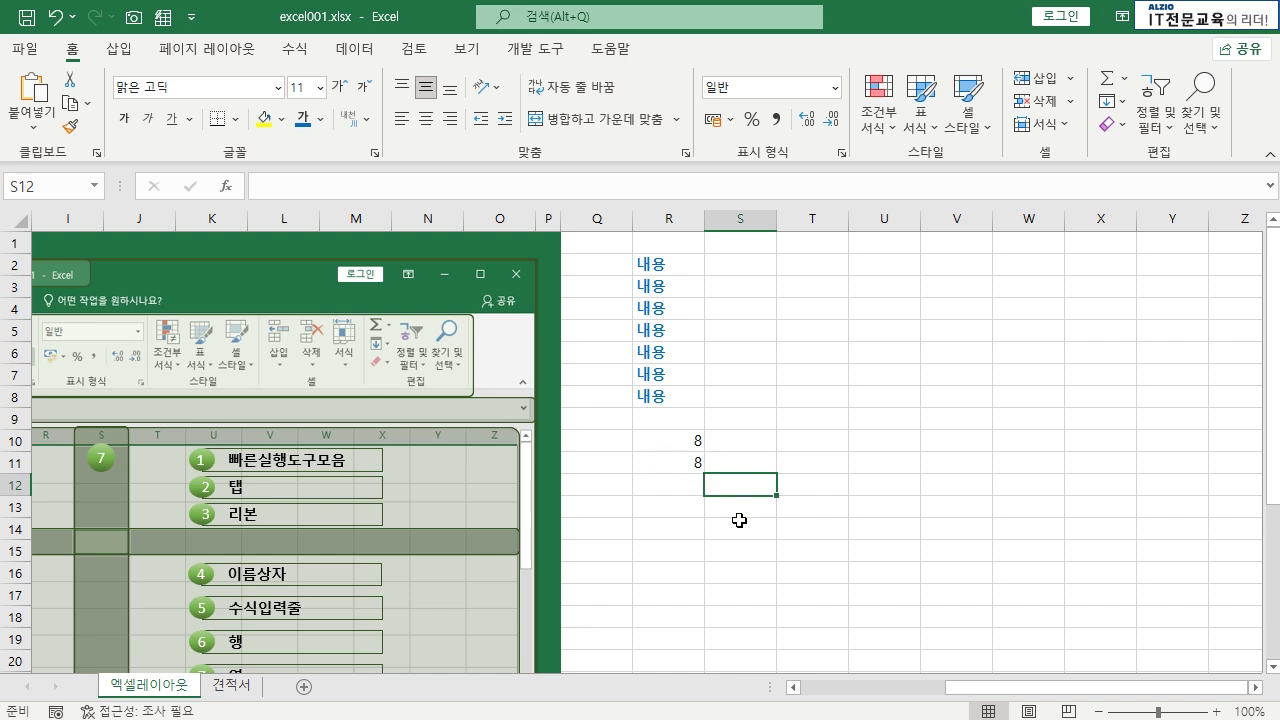
pyautogui.click(687, 466)
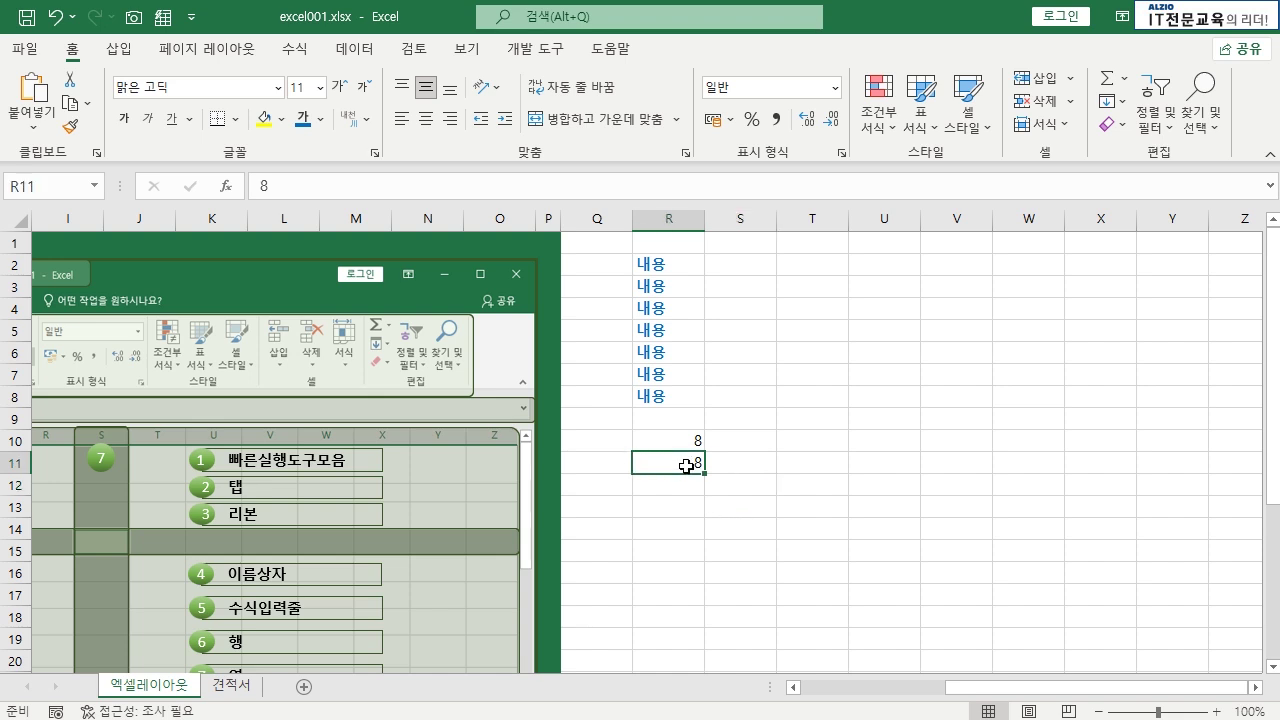
pyautogui.moveTo(280, 187); pyautogui.dragTo(244, 189)
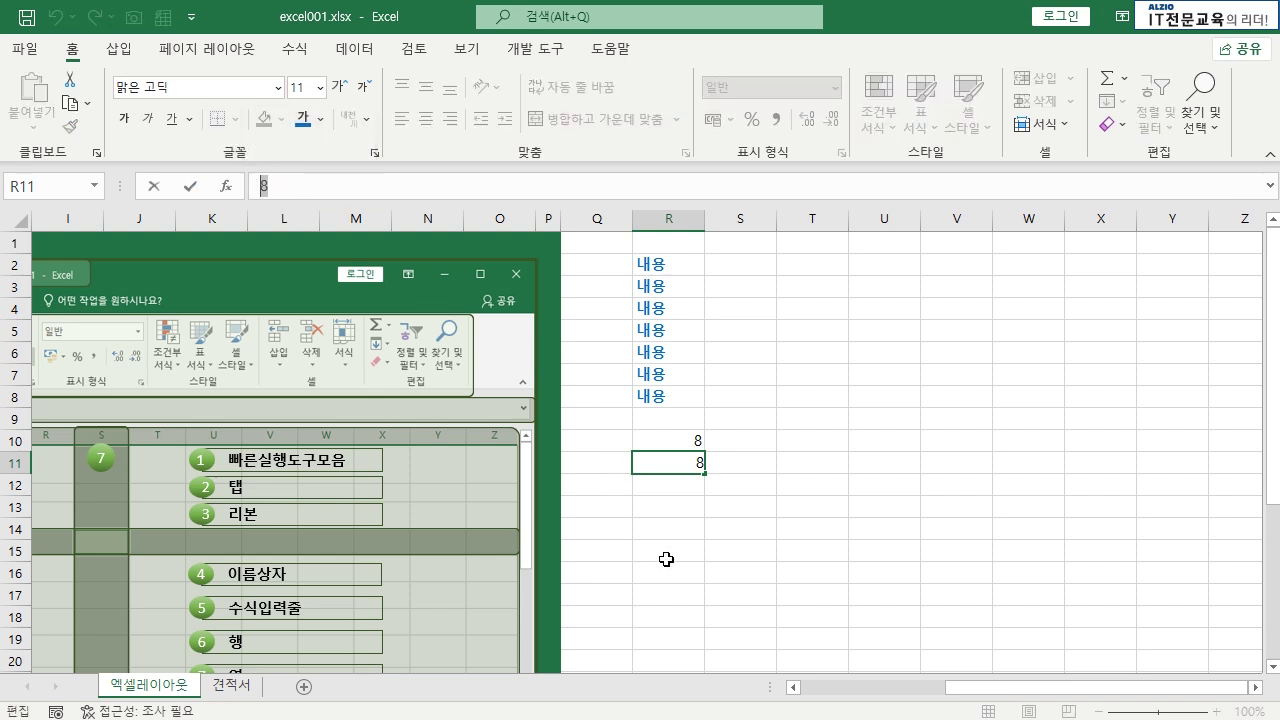
pyautogui.press('Escape')
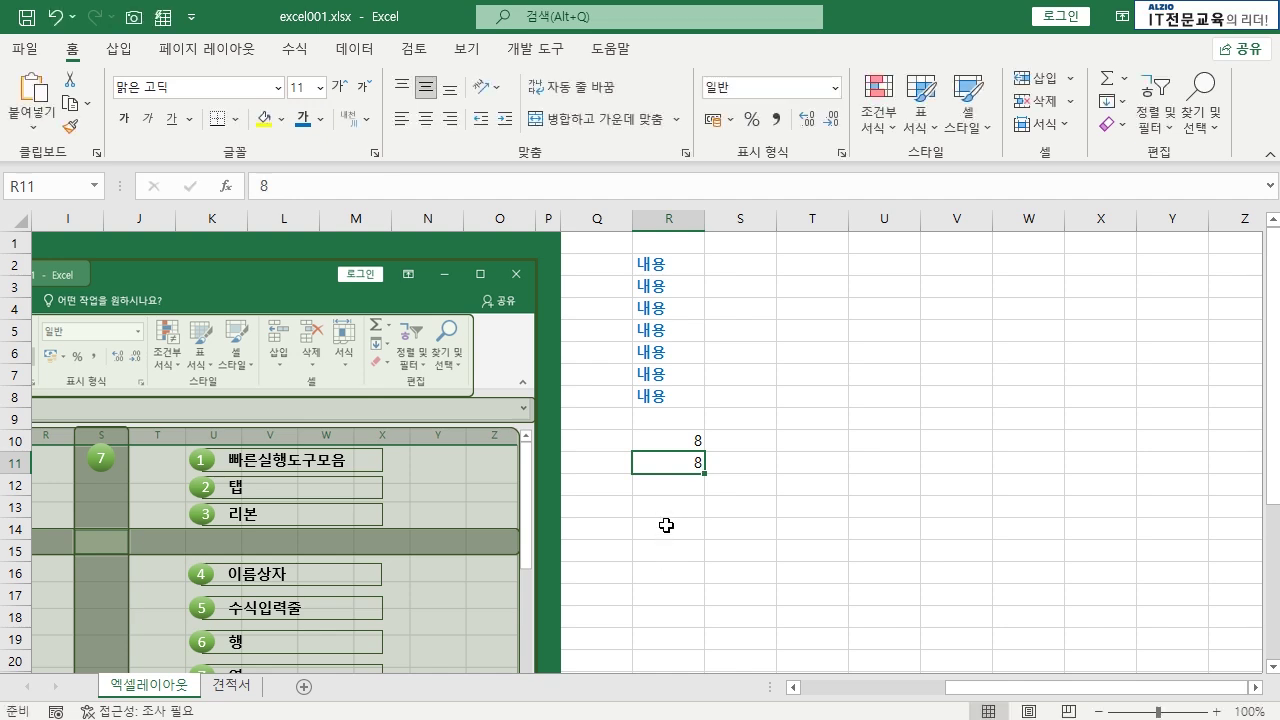
pyautogui.click(674, 440)
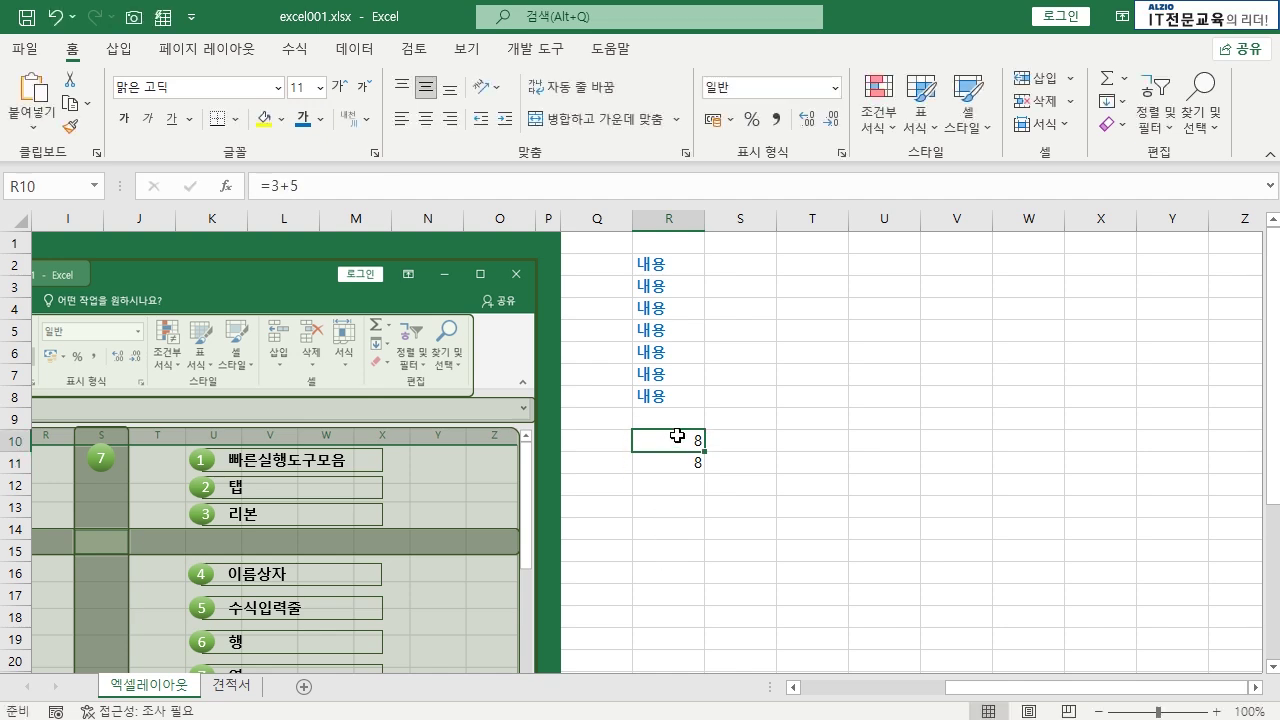
pyautogui.tripleClick(317, 189)
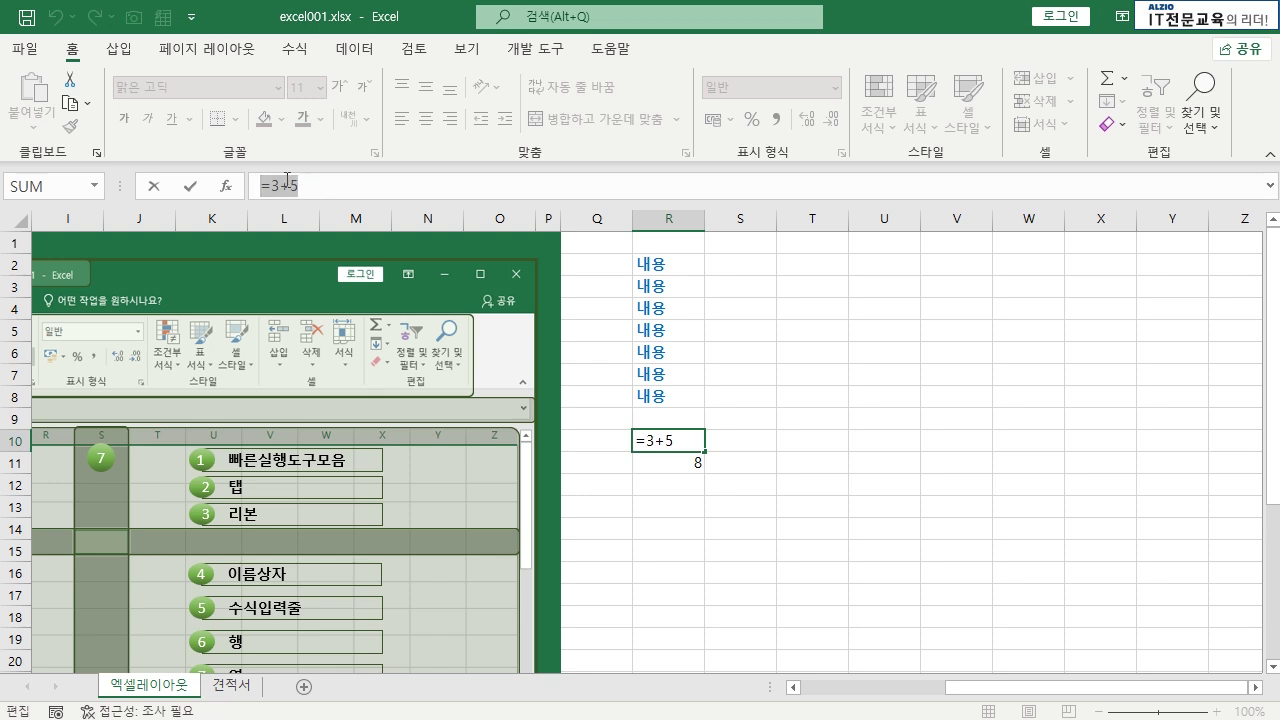
pyautogui.click(319, 188)
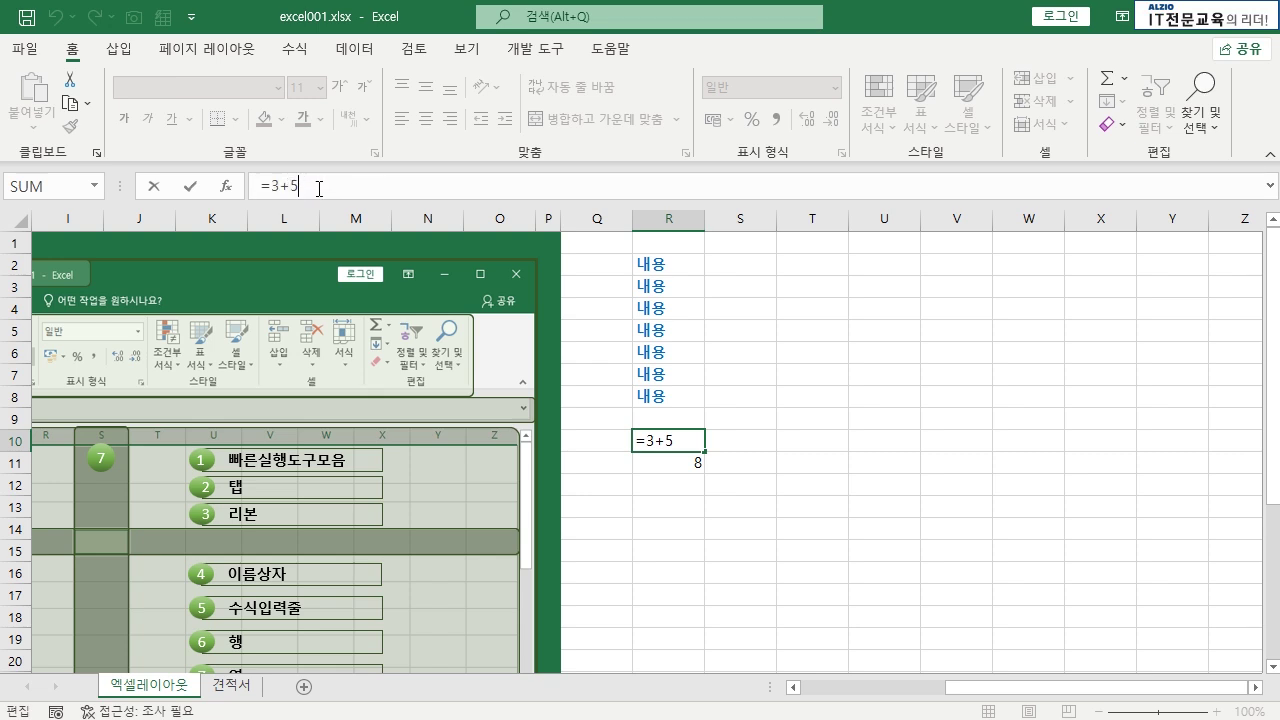
pyautogui.press('Return')
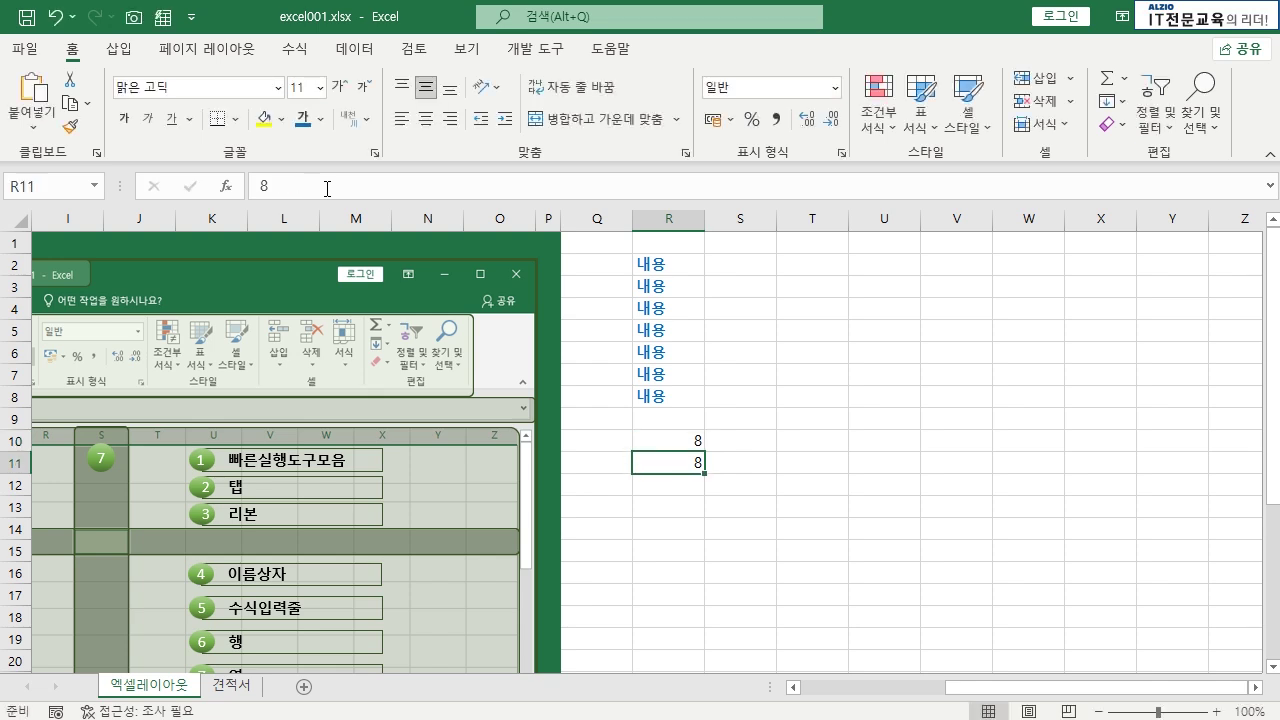
pyautogui.click(702, 443)
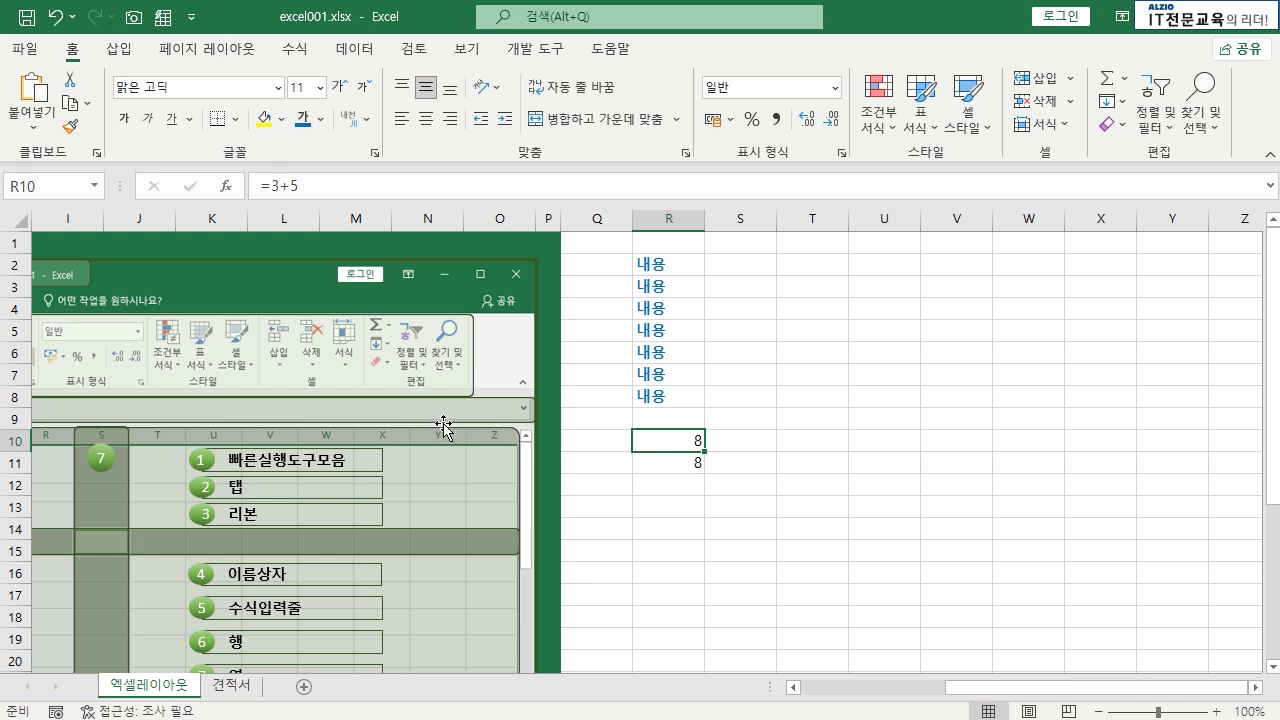
# - Practise selecting whole rows and columns by their headings, including rows 1 to 15 and columns A to G
pyautogui.moveTo(8, 247); pyautogui.dragTo(18, 553)
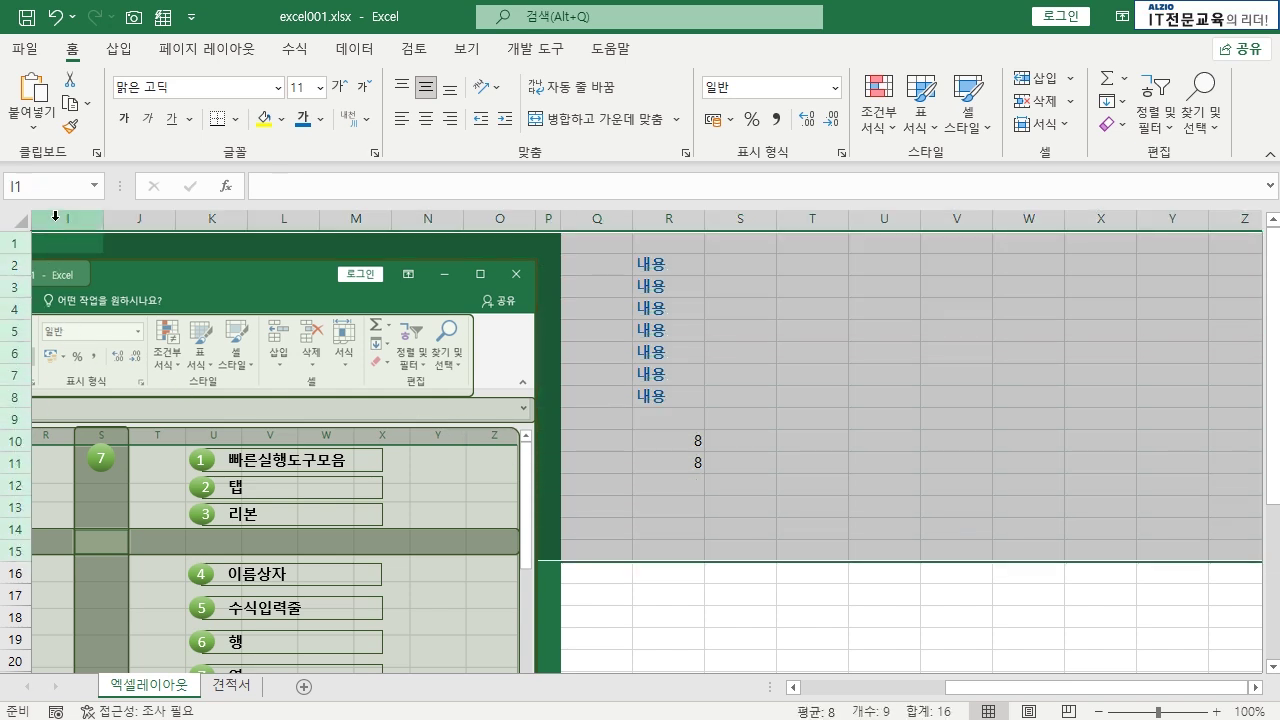
pyautogui.click(850, 690)
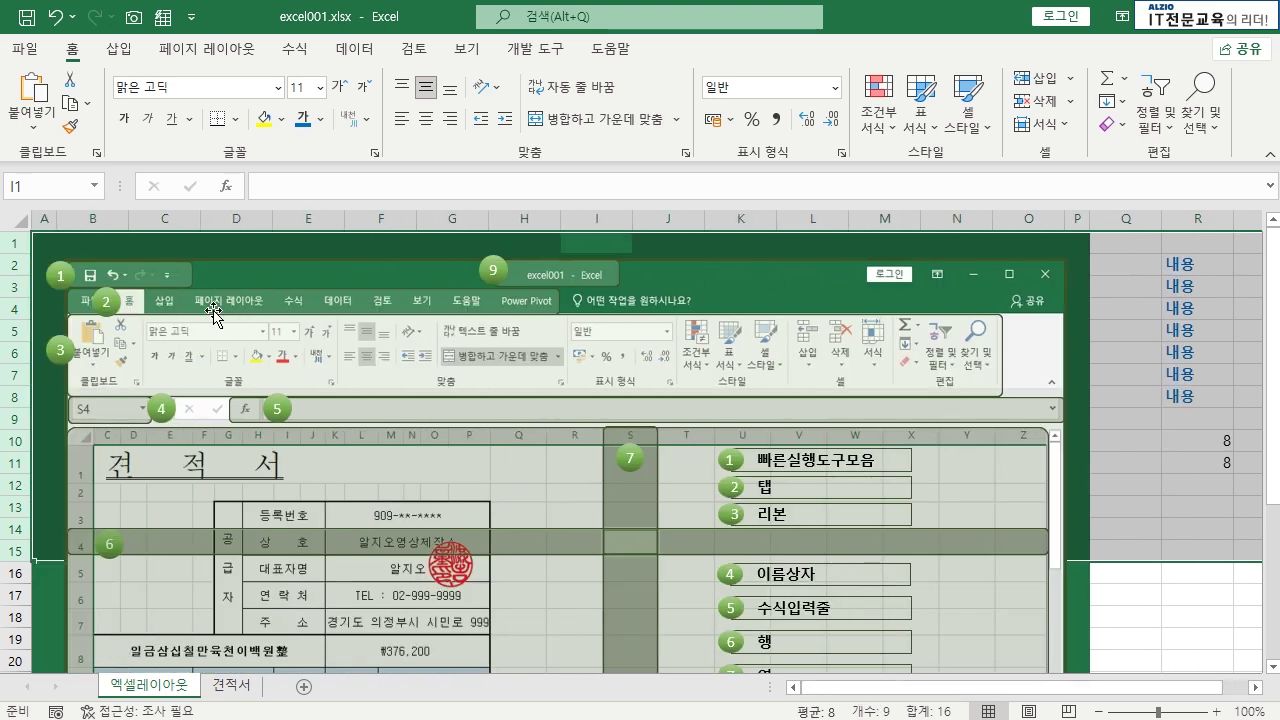
pyautogui.moveTo(44, 218); pyautogui.dragTo(445, 209)
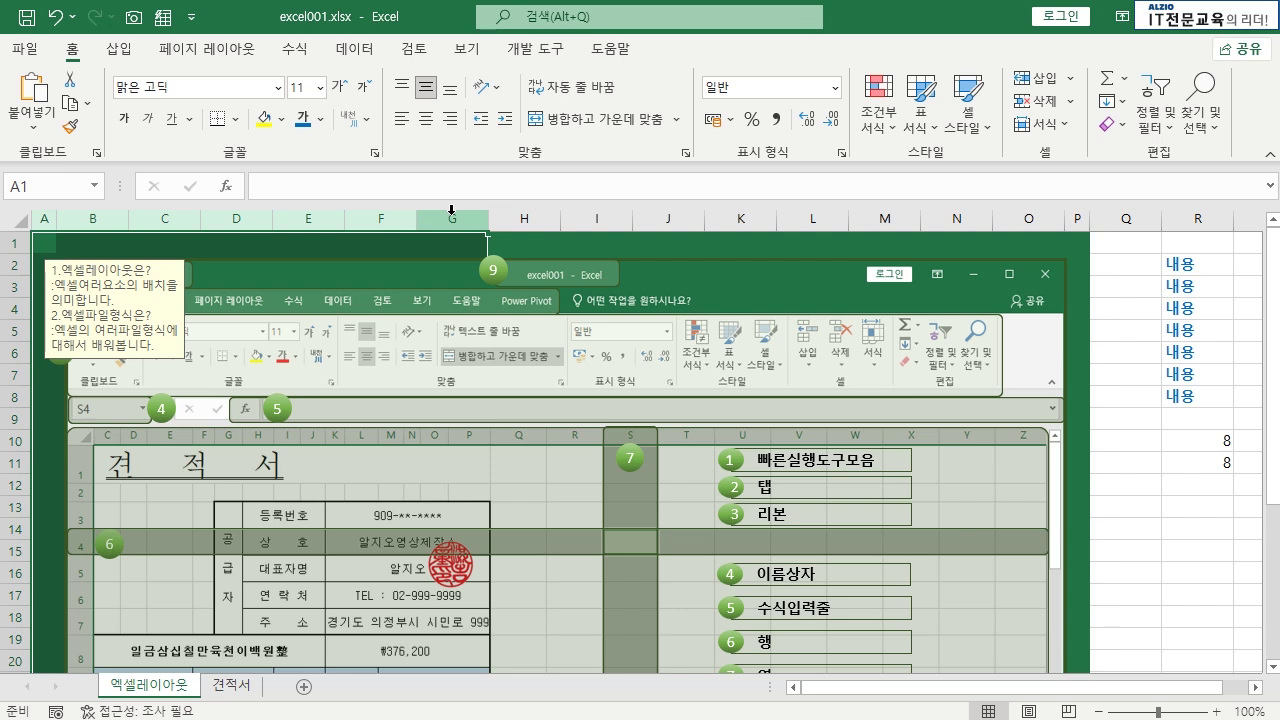
pyautogui.moveTo(44, 214); pyautogui.dragTo(525, 212)
pyautogui.moveTo(10, 242); pyautogui.dragTo(10, 420)
# - Practise selecting individual empty cells in columns Q and R, ending on cell R13
pyautogui.click(1150, 465)
pyautogui.click(1170, 507)
pyautogui.click(1196, 553)
pyautogui.click(1170, 594)
pyautogui.click(1146, 574)
pyautogui.click(1184, 545)
pyautogui.click(1190, 511)
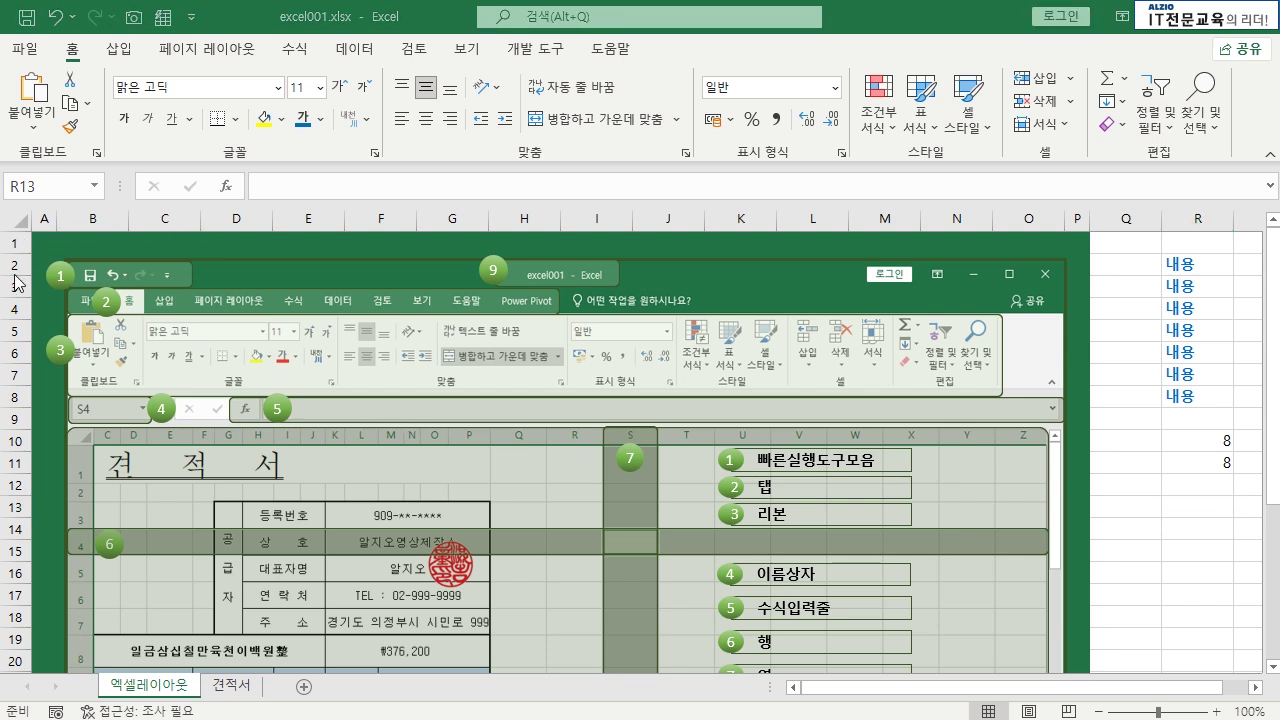
# - Select the entire worksheet, look over its extent, and return the selection to cell A1
pyautogui.click(14, 222)
pyautogui.click(12, 222)
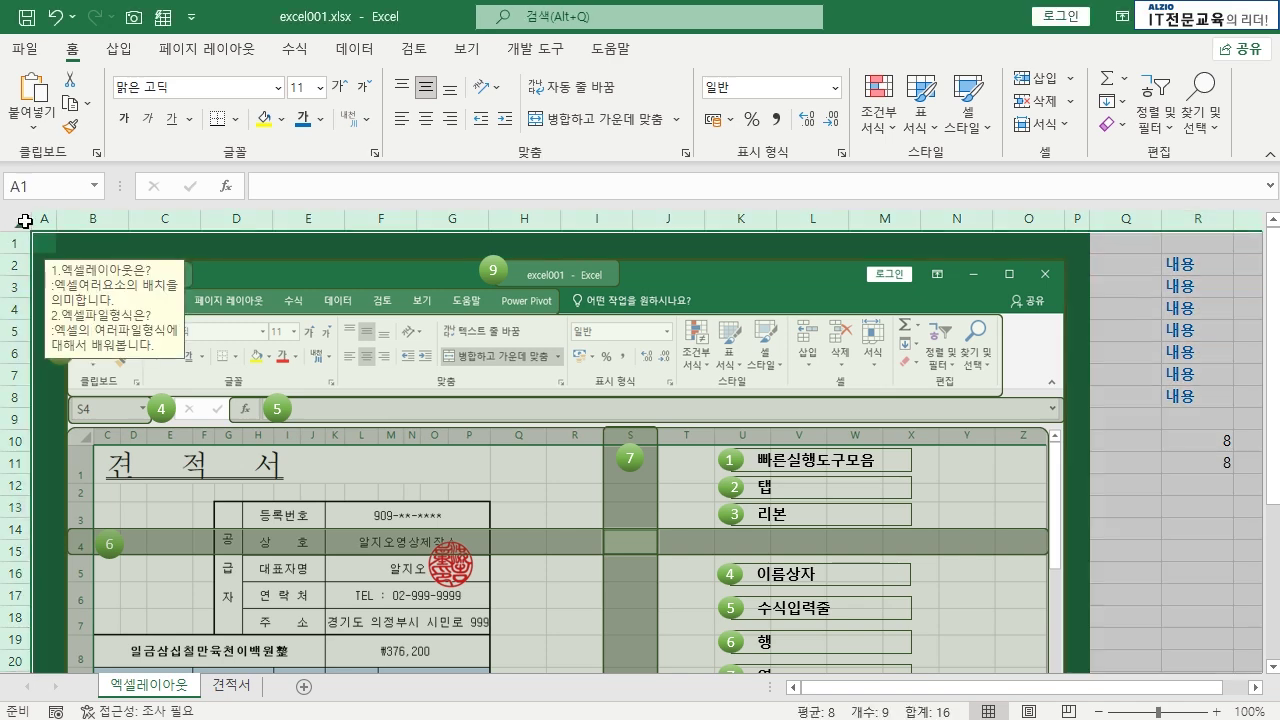
pyautogui.scroll(-9, 555, 528)
pyautogui.scroll(9, 555, 528)
pyautogui.click(44, 217)
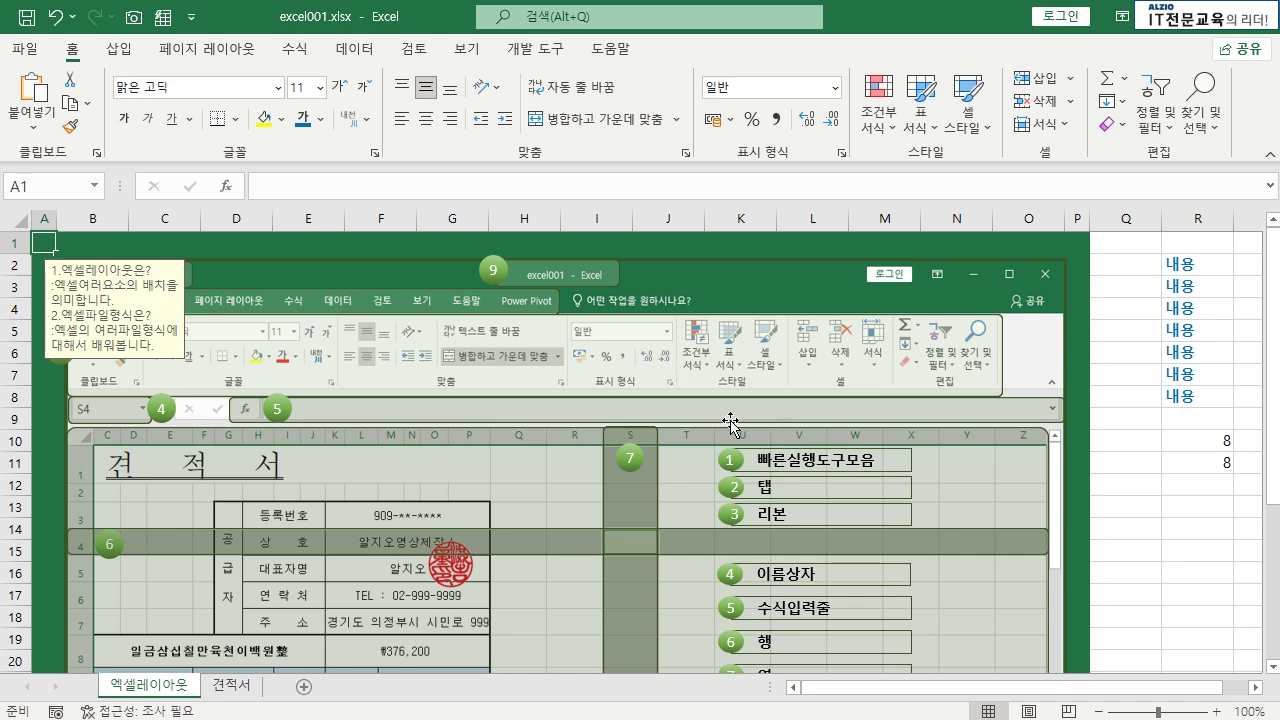
# - Examine the sheet tab and the numbered layout diagram down to the sheet, workbook and status bar labels
pyautogui.click(207, 690)
pyautogui.click(177, 690)
pyautogui.scroll(-1, 362, 489)
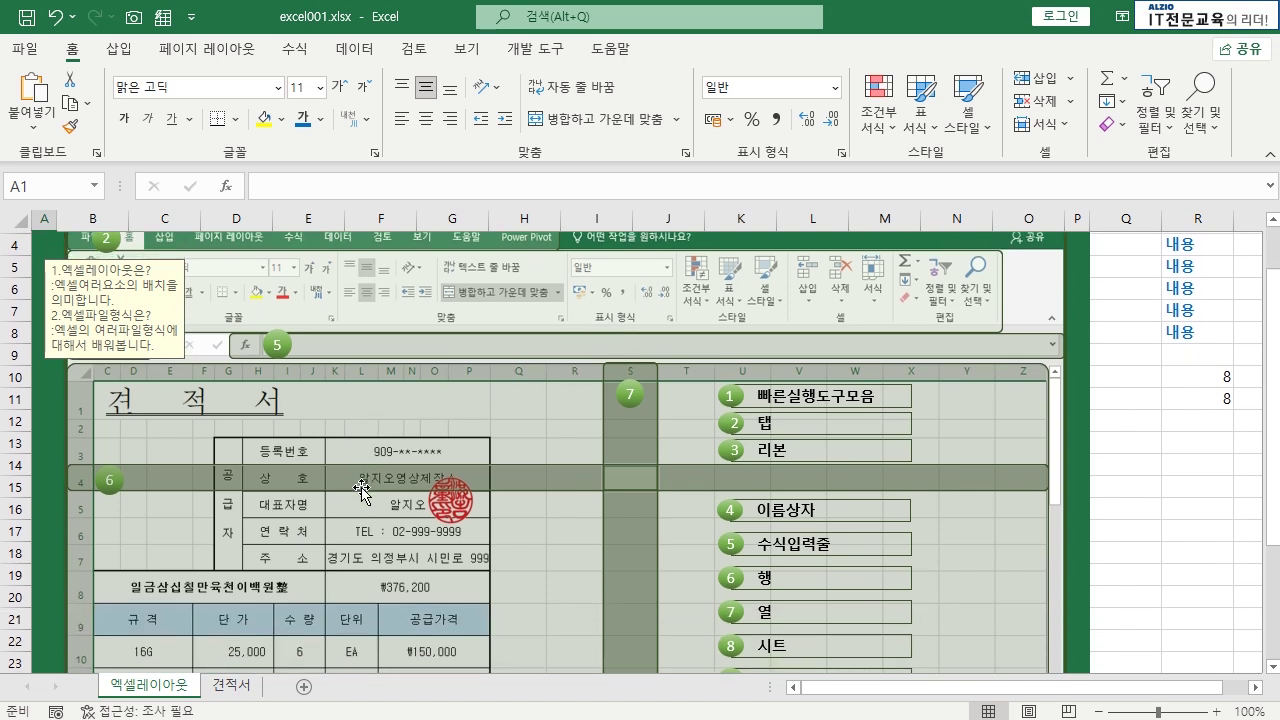
pyautogui.scroll(-1, 362, 489)
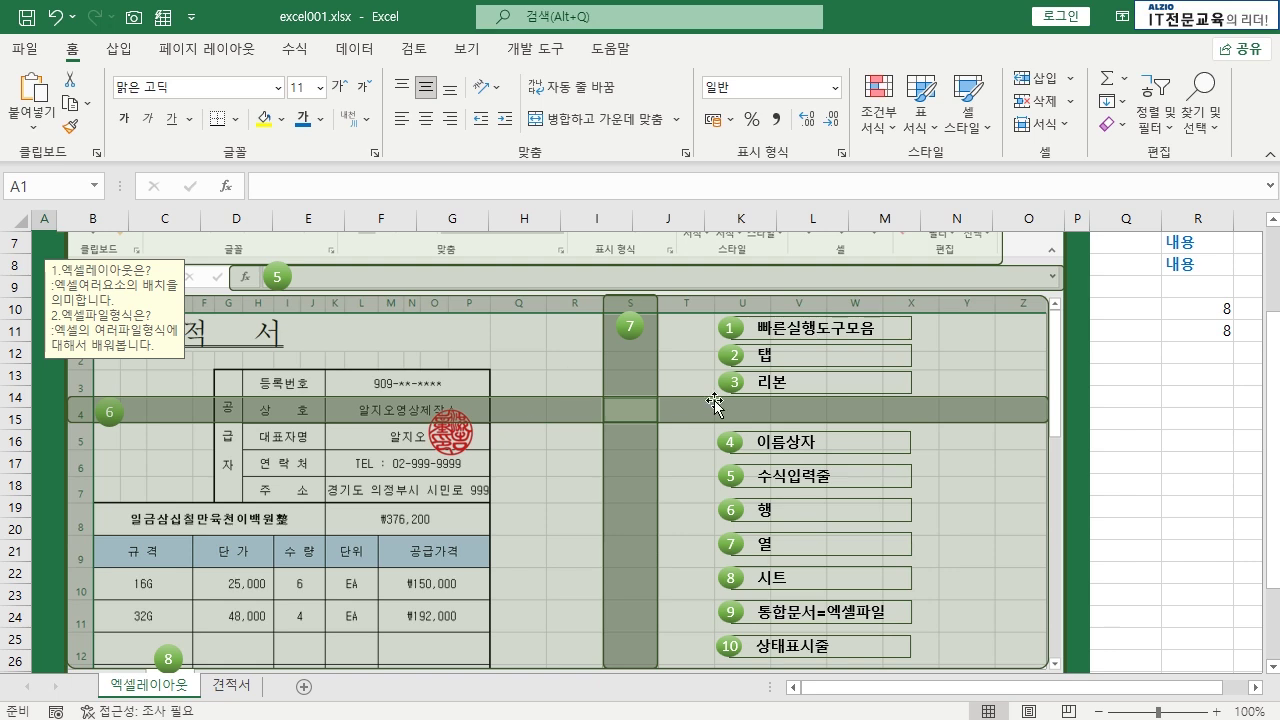
pyautogui.scroll(-2, 714, 402)
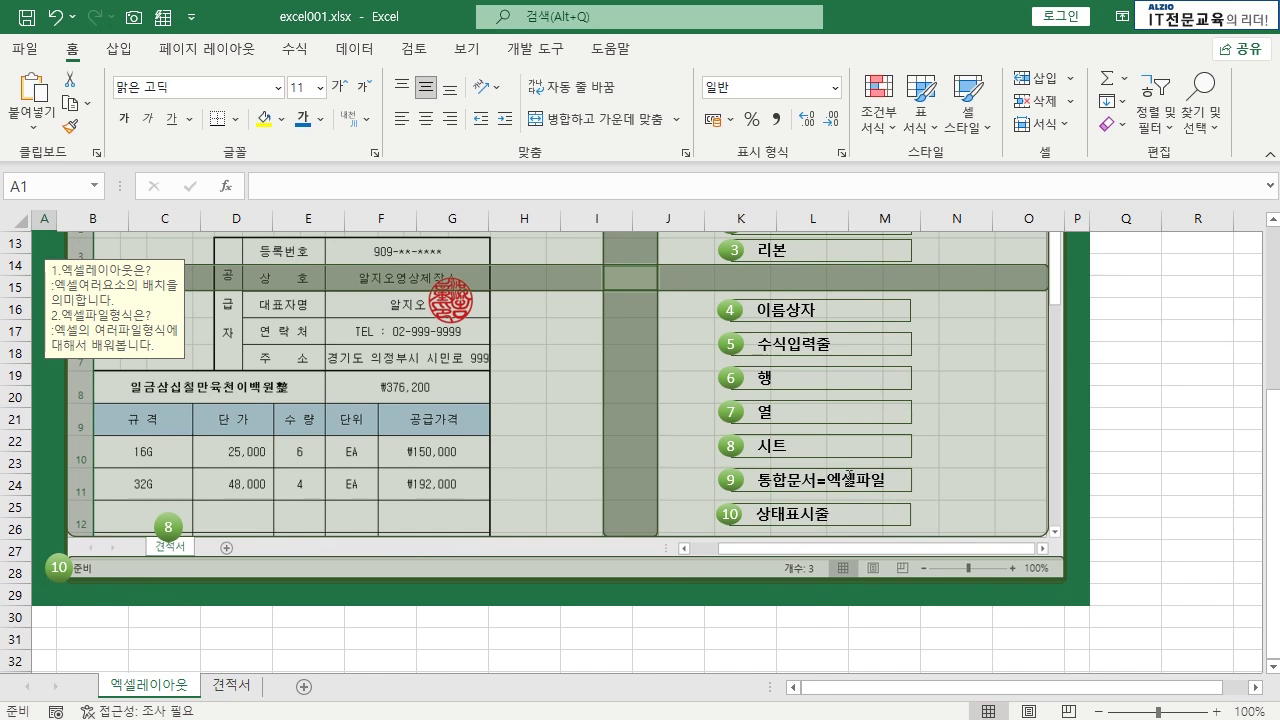
pyautogui.scroll(1, 848, 478)
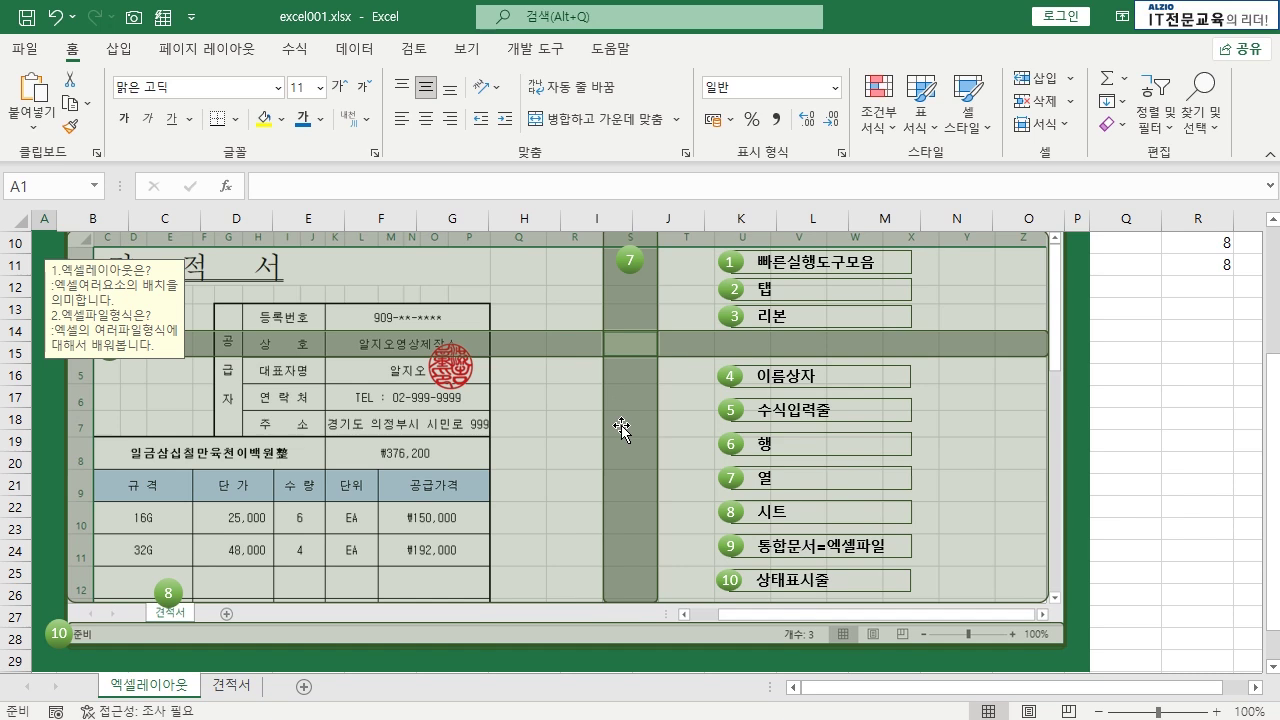
# - Review row and column selection by selecting row 7, column D and column R, finishing on cell R13
pyautogui.click(1183, 435)
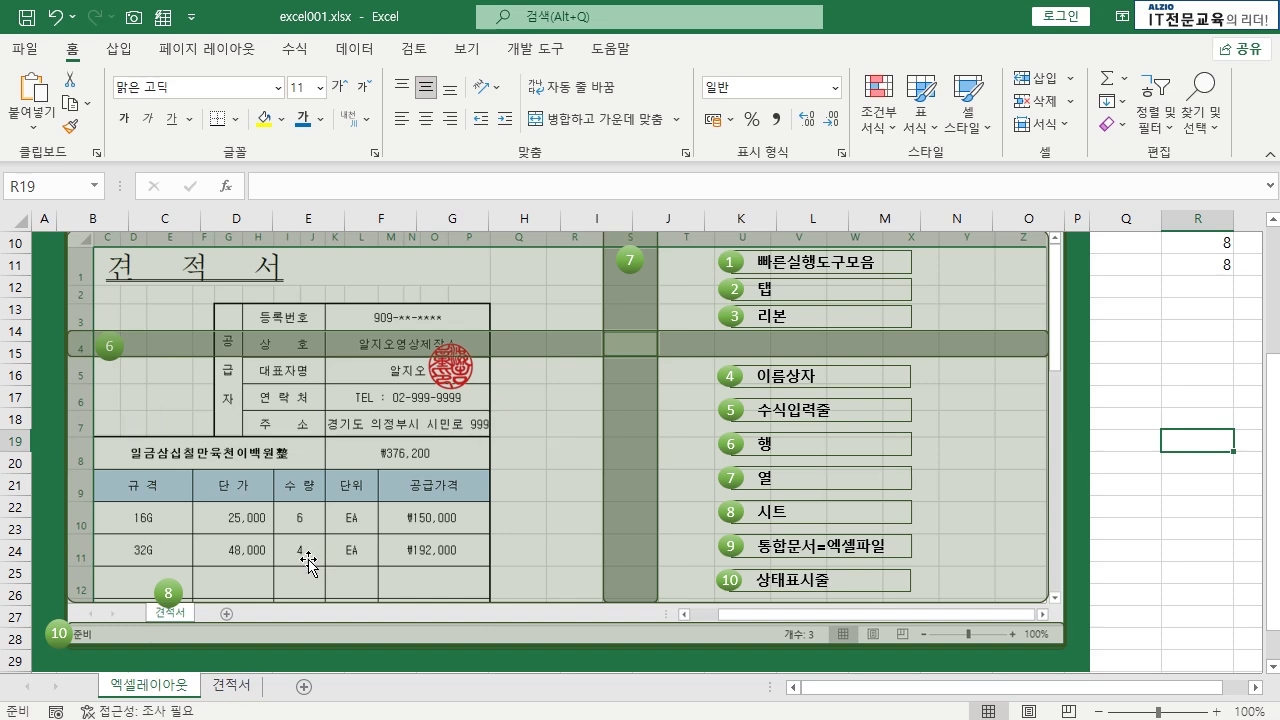
pyautogui.scroll(3, 305, 560)
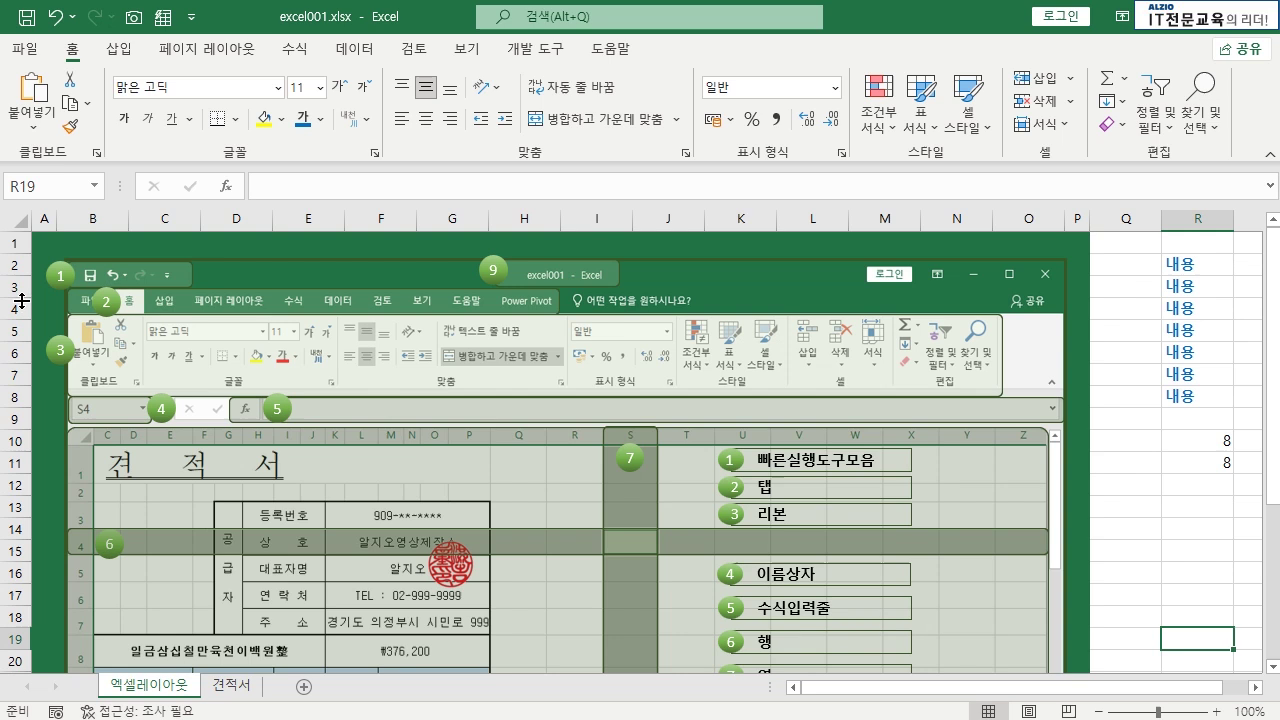
pyautogui.click(12, 374)
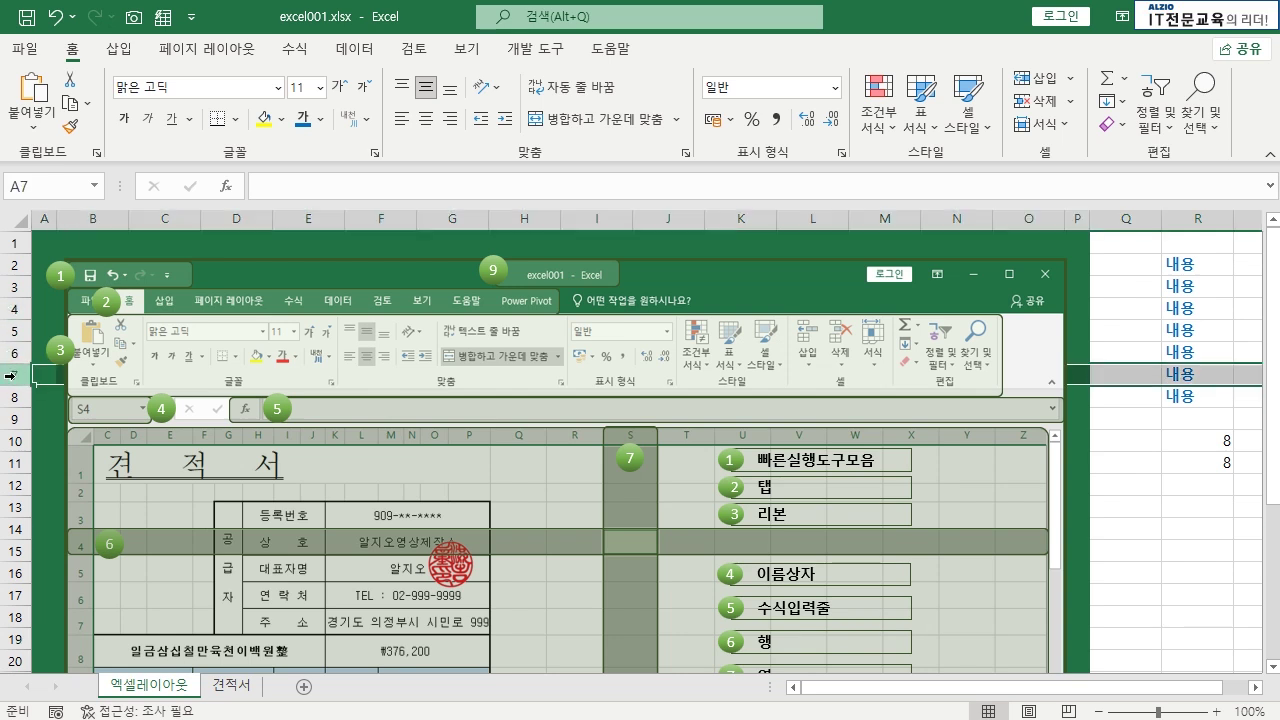
pyautogui.click(237, 217)
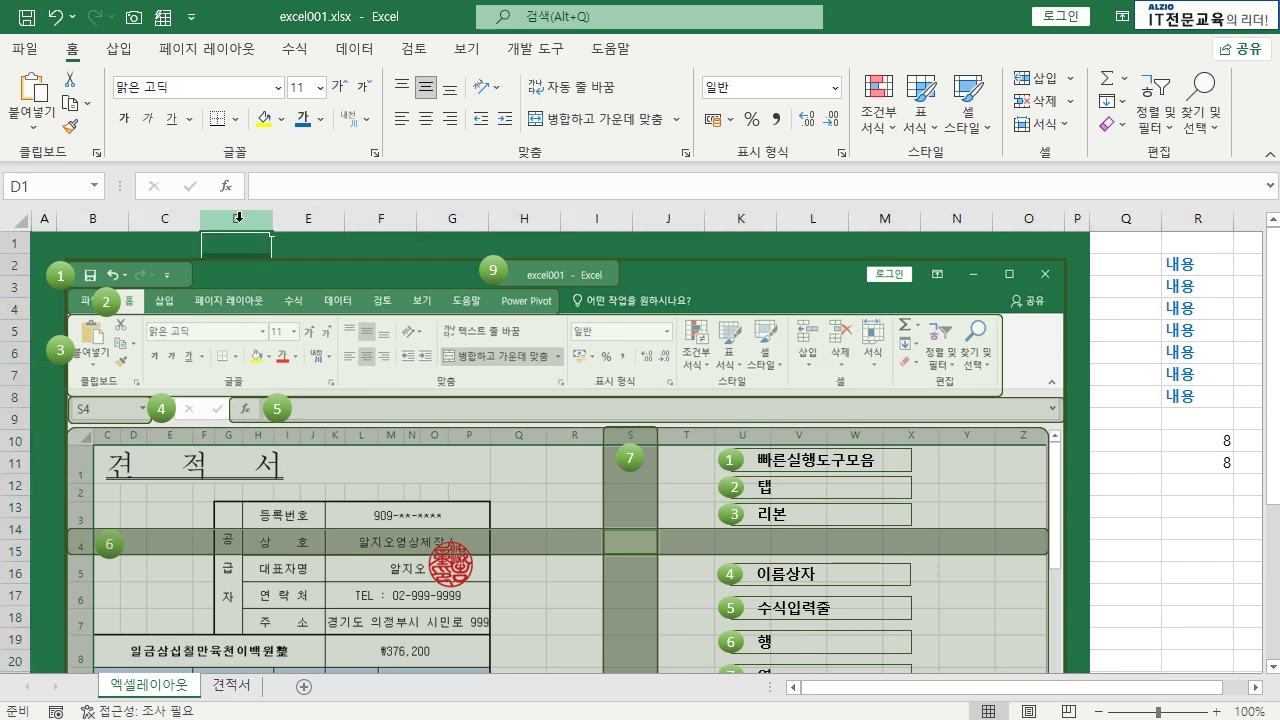
pyautogui.click(1178, 220)
pyautogui.click(1169, 506)
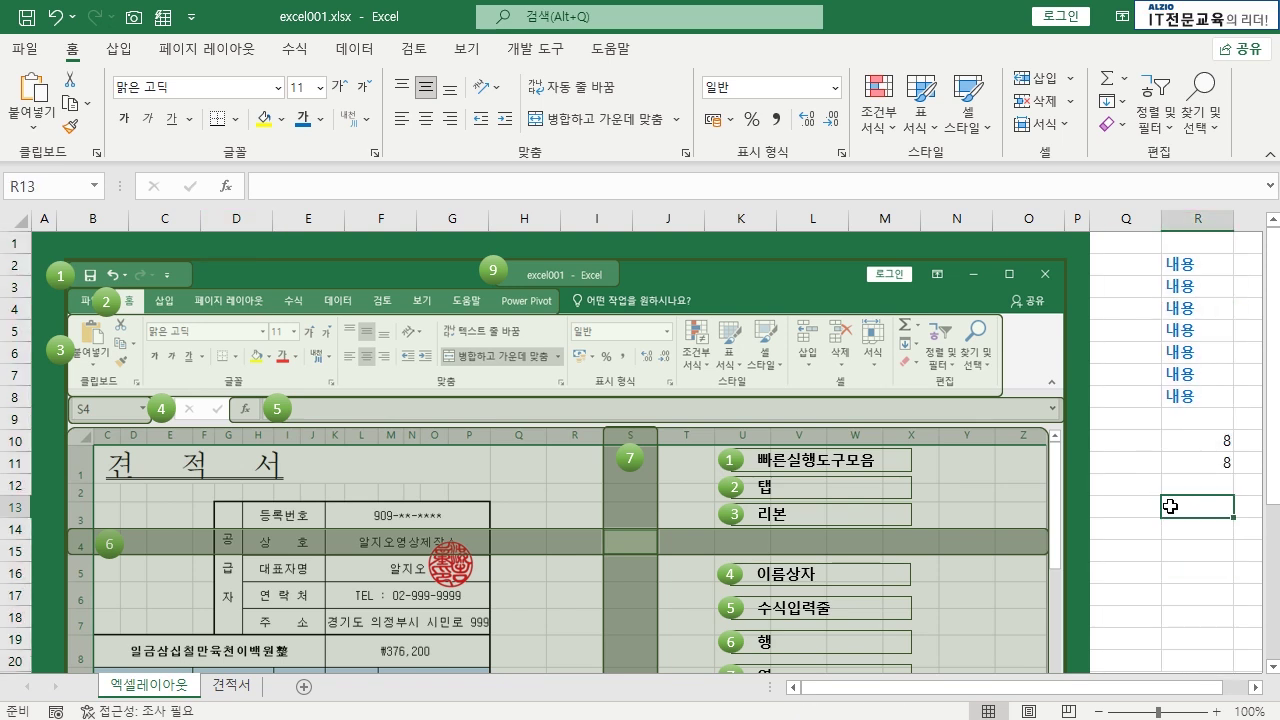
# - Demonstrate cells as row and column intersections by selecting empty cells in columns Q and R, ending on Q15
pyautogui.click(1176, 546)
pyautogui.click(1186, 509)
pyautogui.moveTo(1182, 497); pyautogui.dragTo(1132, 553)
pyautogui.click(1189, 592)
pyautogui.click(1132, 553)
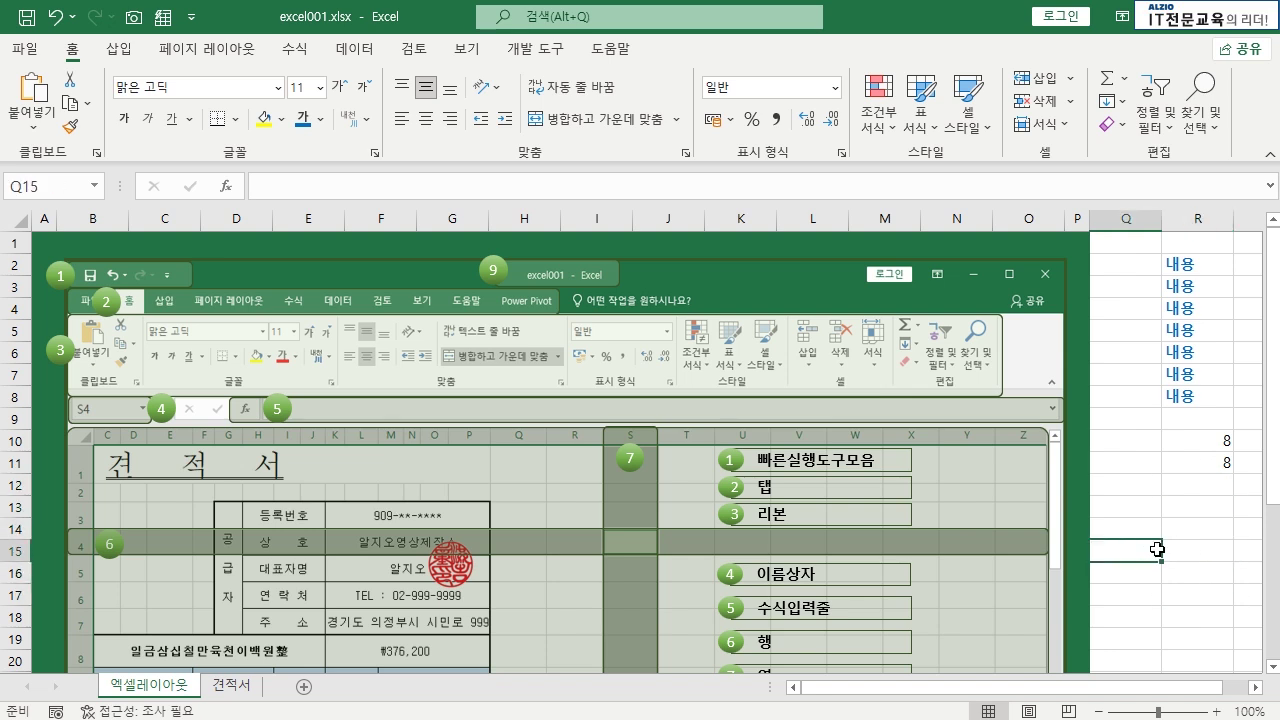
# - Select all cells of the worksheet again, review the diagram's legend, and clear the selection with an empty cell in column R
pyautogui.click(18, 223)
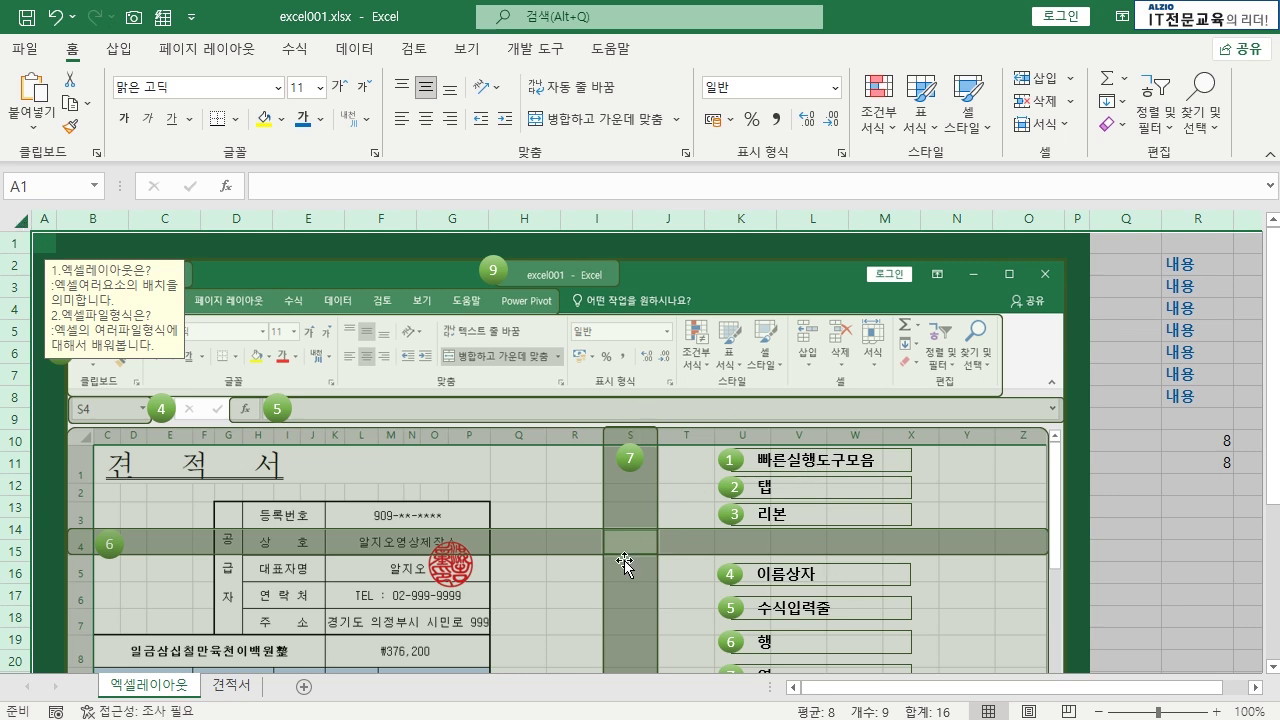
pyautogui.scroll(-3, 729, 585)
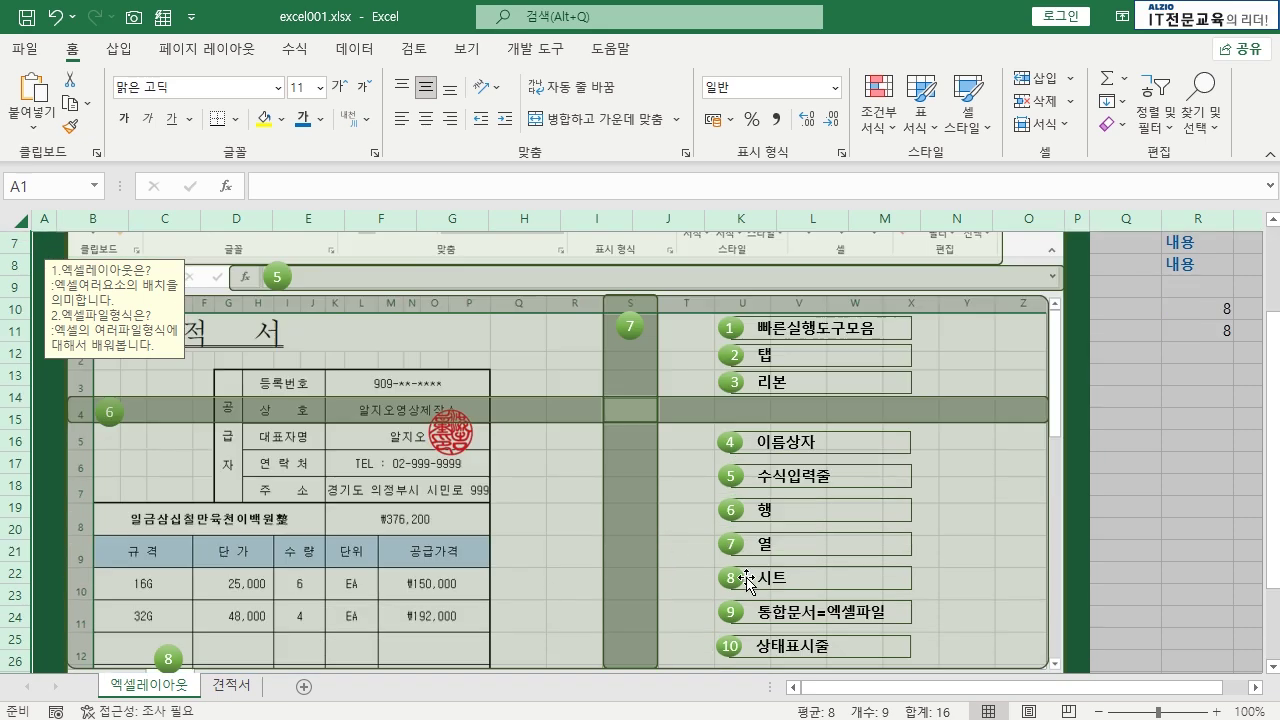
pyautogui.click(1178, 544)
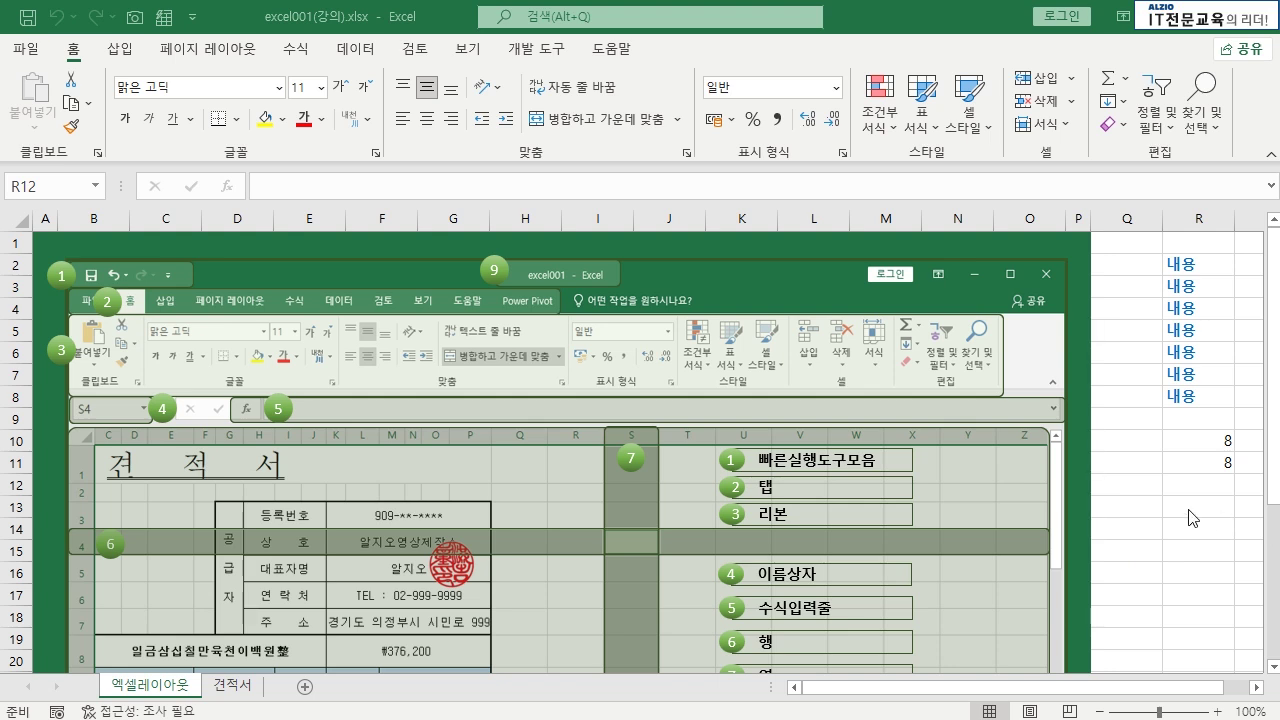
# - Select cells R10:R11 to view their status bar summary, and go to cell A1 by its address
pyautogui.click(1198, 446)
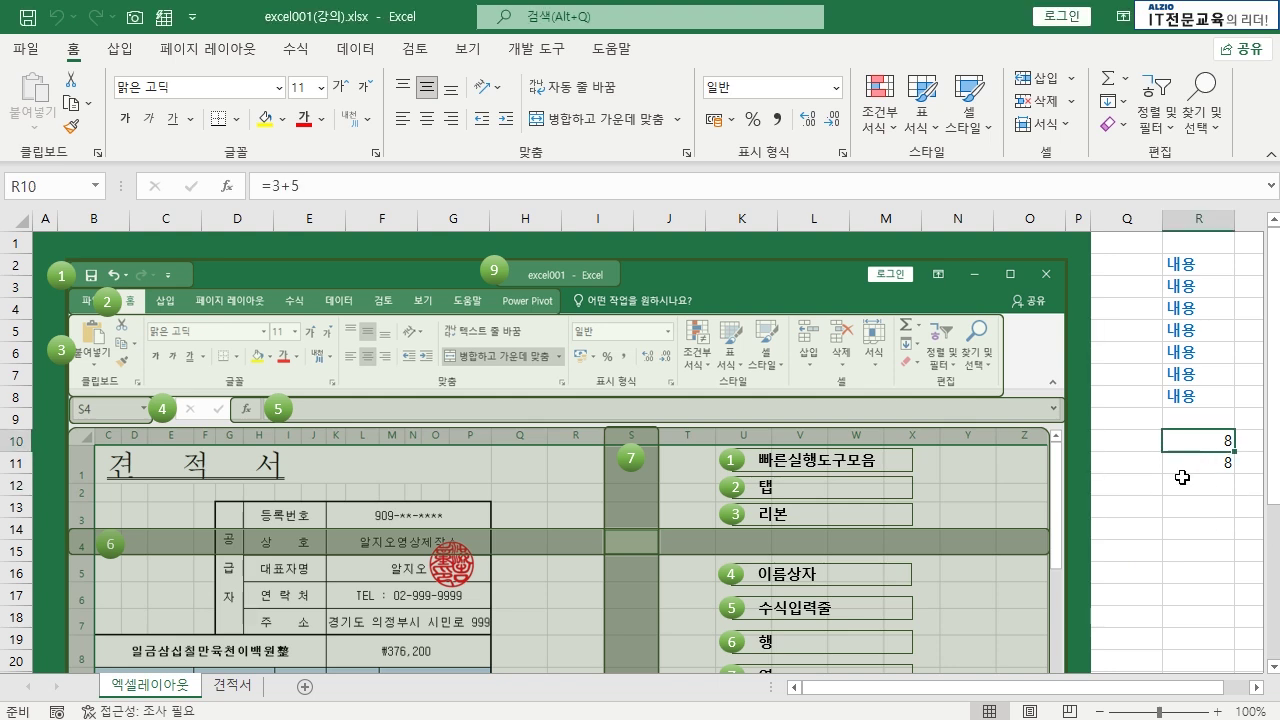
pyautogui.moveTo(1196, 447); pyautogui.dragTo(1196, 464)
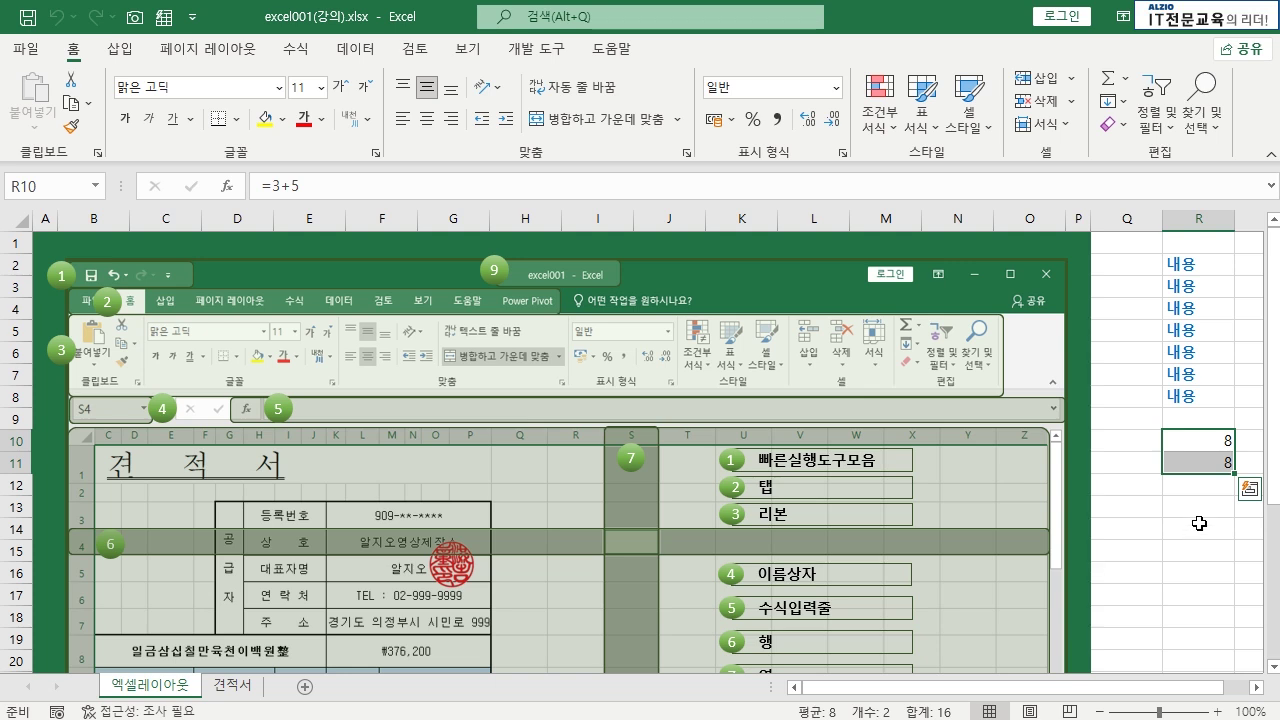
pyautogui.click(47, 188)
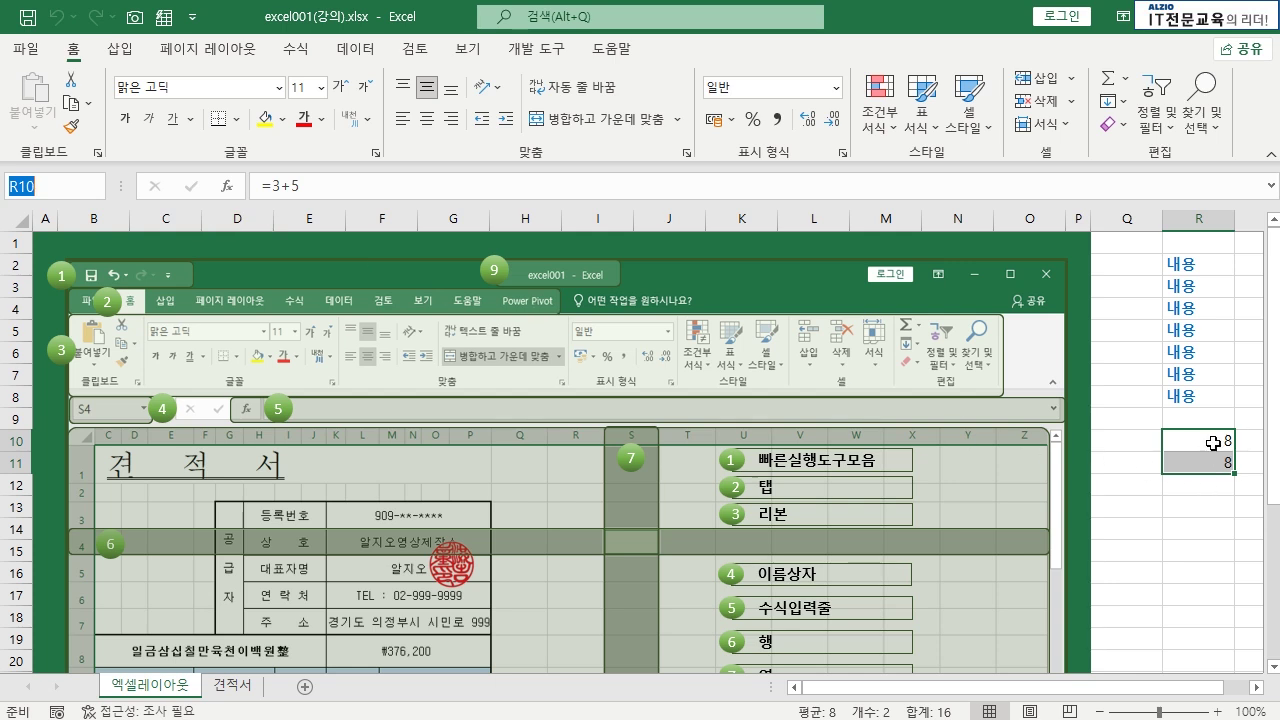
pyautogui.write('a1')
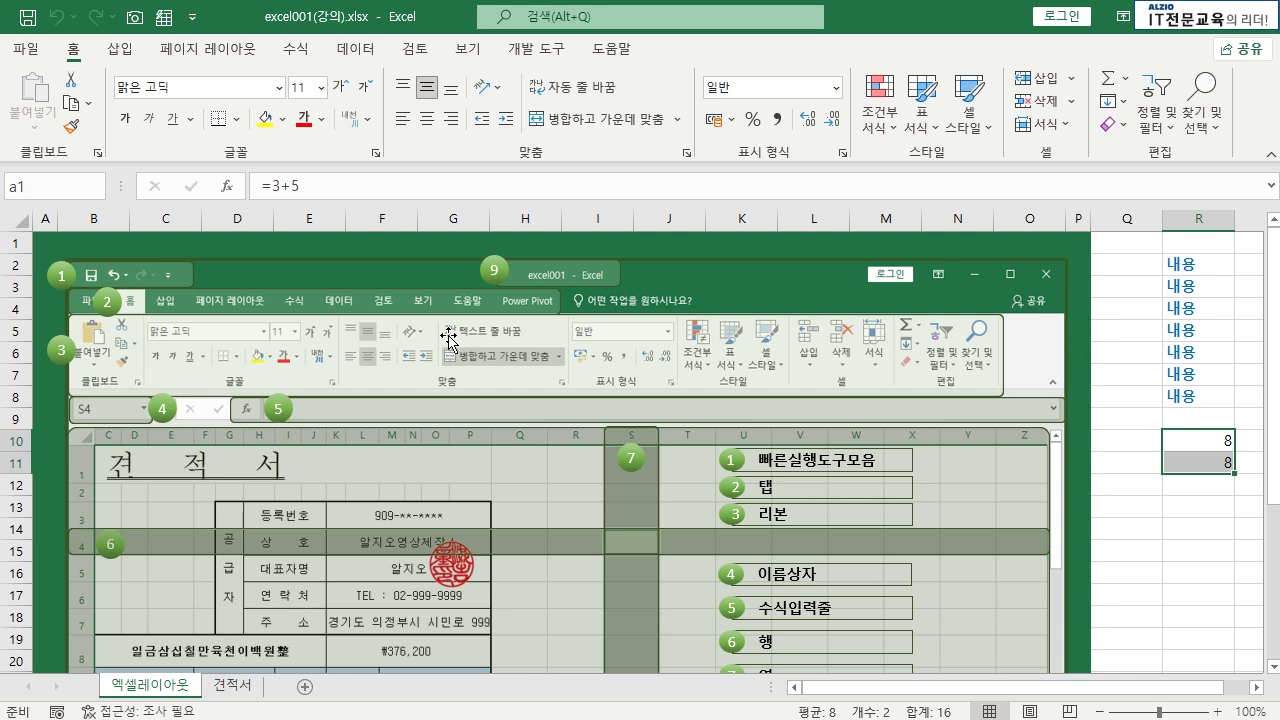
pyautogui.press('Return')
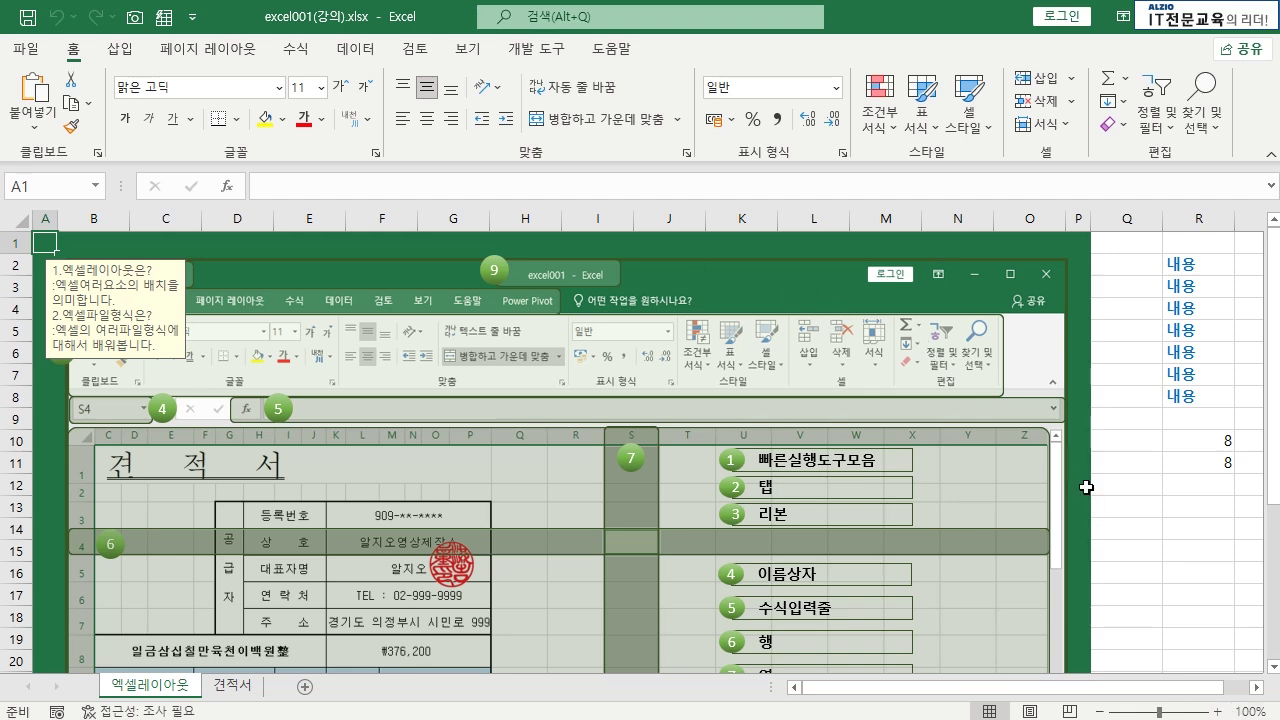
# - Demonstrate the status bar zoom control by zooming the worksheet in and out, and return it to 100%
pyautogui.click(1218, 711)
pyautogui.click(1218, 711)
pyautogui.click(1102, 711)
pyautogui.click(1102, 711)
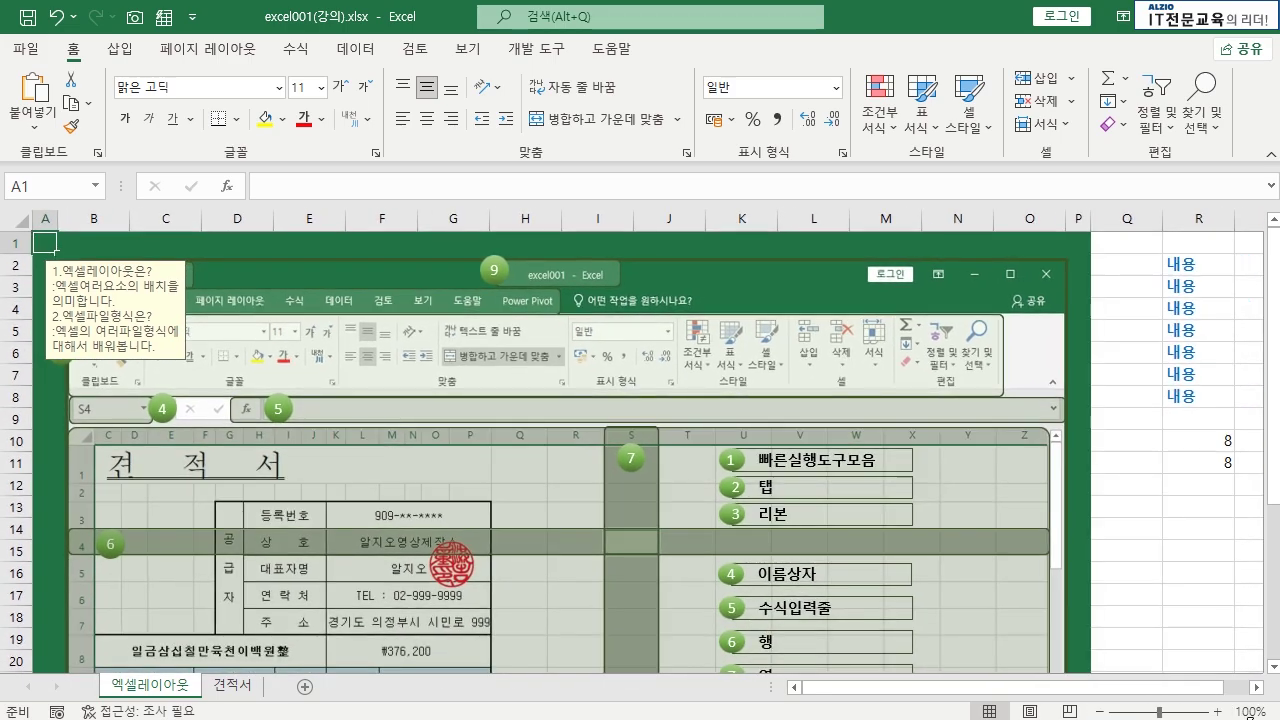
pyautogui.click(1098, 711)
pyautogui.click(1098, 711)
pyautogui.click(1098, 711)
pyautogui.click(1098, 711)
pyautogui.click(1098, 711)
pyautogui.click(1098, 711)
pyautogui.click(1098, 711)
pyautogui.click(1218, 711)
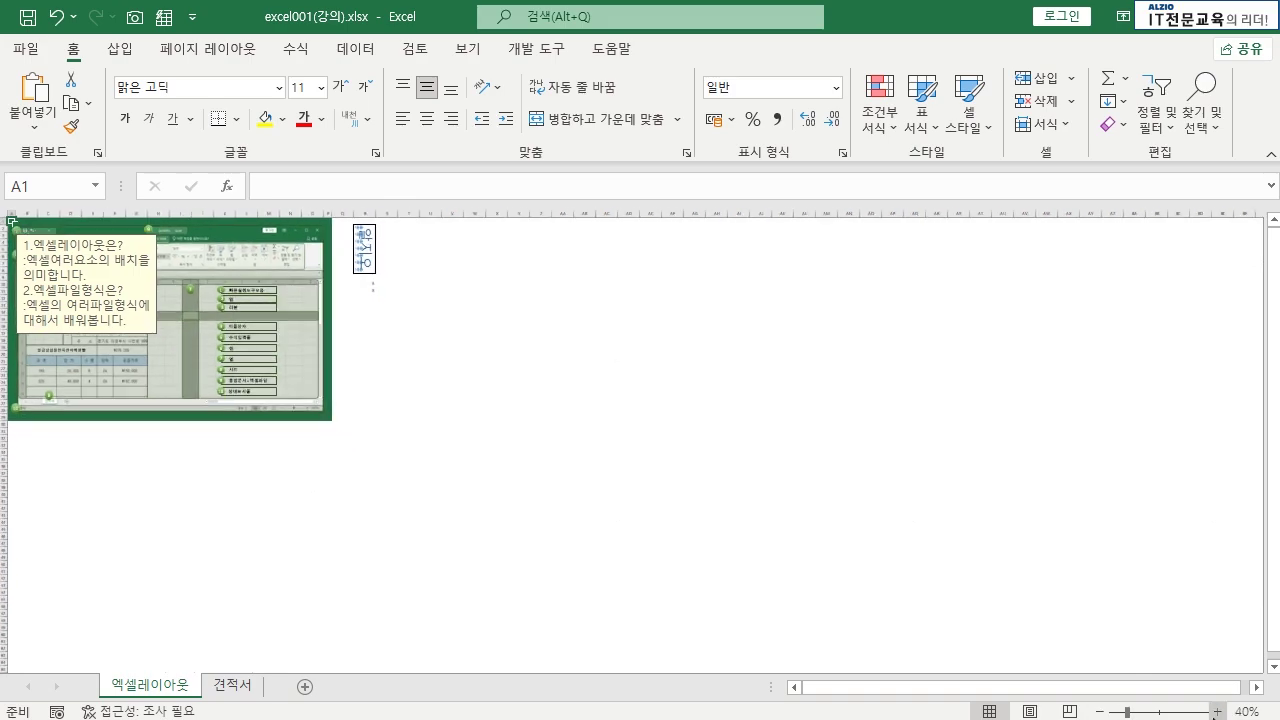
pyautogui.click(1218, 711)
pyautogui.click(1218, 711)
pyautogui.click(1218, 711)
pyautogui.click(1218, 711)
pyautogui.click(1218, 711)
pyautogui.click(1218, 711)
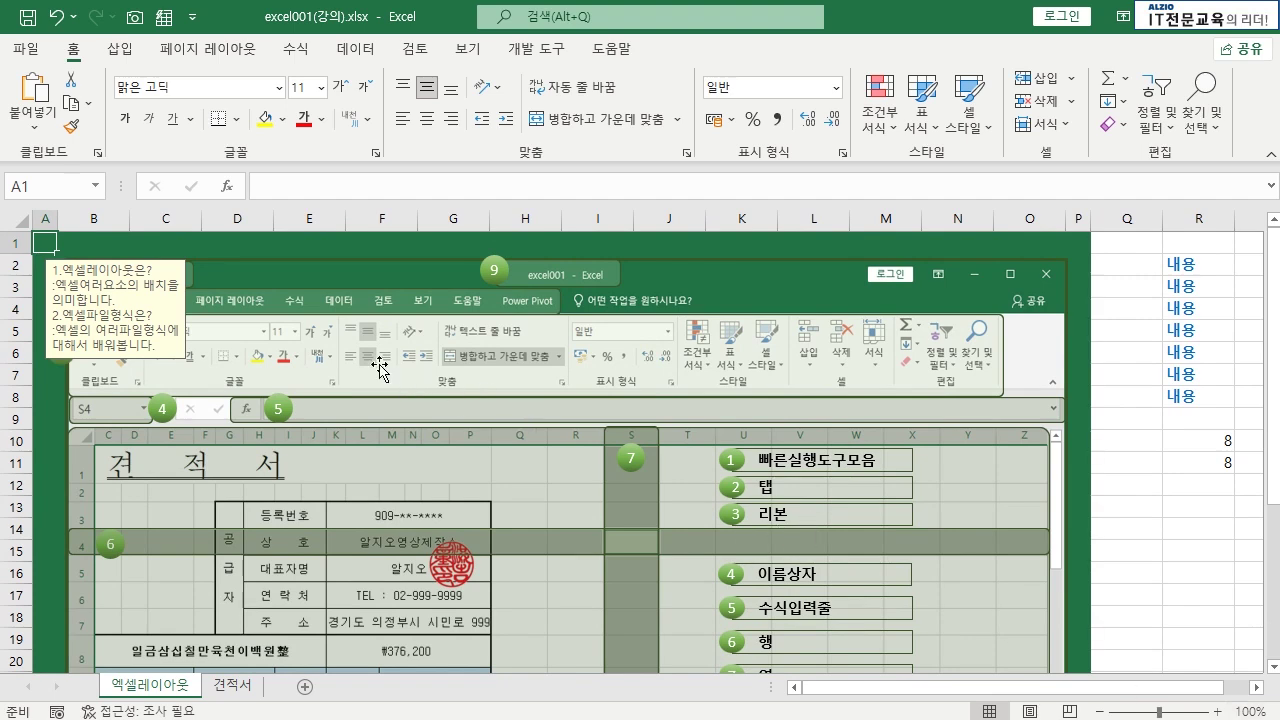
# - Zoom the layout diagram in and out repeatedly through levels such as 115%, finishing at 100%
pyautogui.scroll(-3, 330, 366)
pyautogui.scroll(1, 325, 364)
pyautogui.scroll(4, 324, 363)
pyautogui.scroll(-4, 324, 363)
pyautogui.scroll(4, 324, 363)
pyautogui.scroll(-2, 324, 363)
pyautogui.scroll(4, 324, 363)
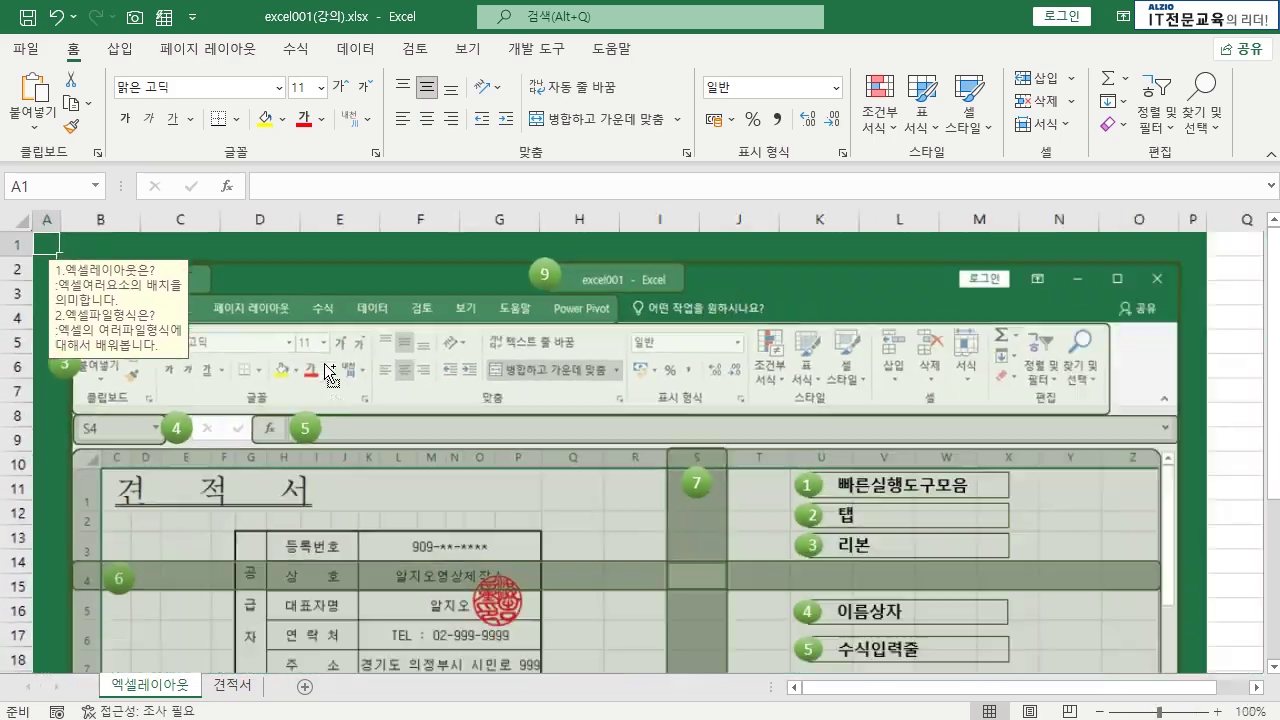
pyautogui.scroll(-4, 324, 363)
pyautogui.scroll(4, 324, 363)
pyautogui.scroll(-5, 324, 363)
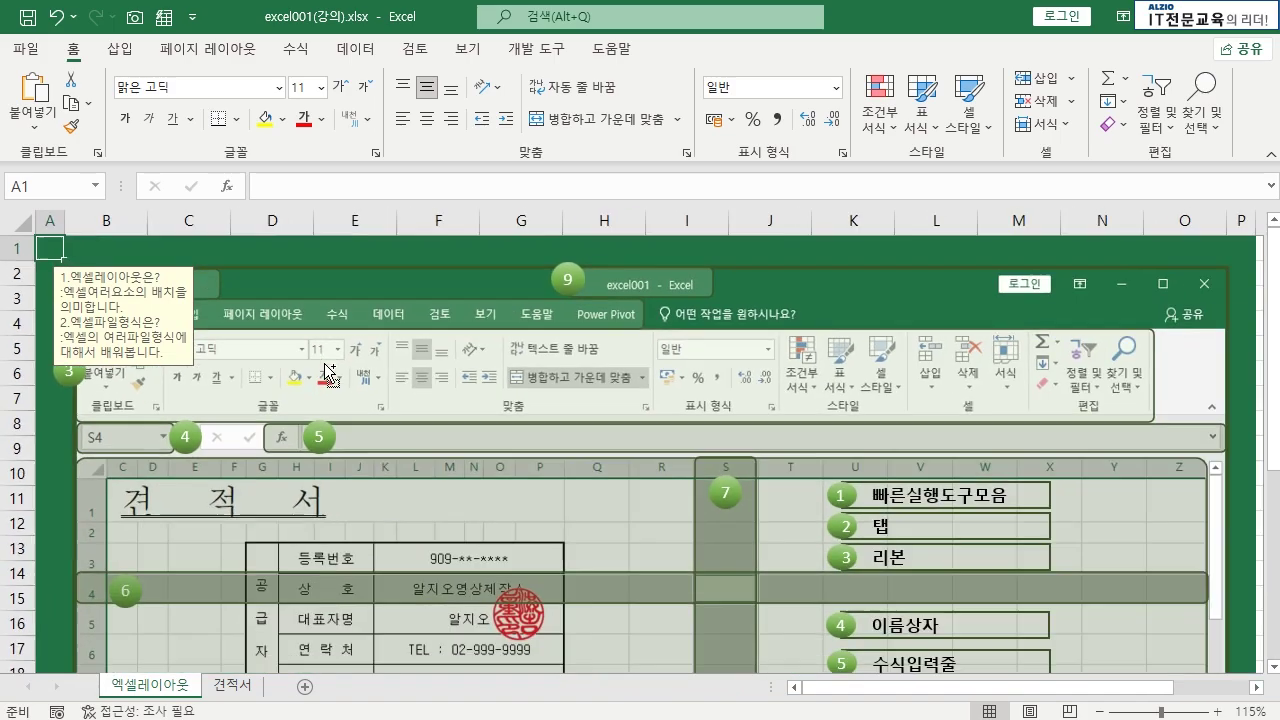
pyautogui.scroll(3, 324, 363)
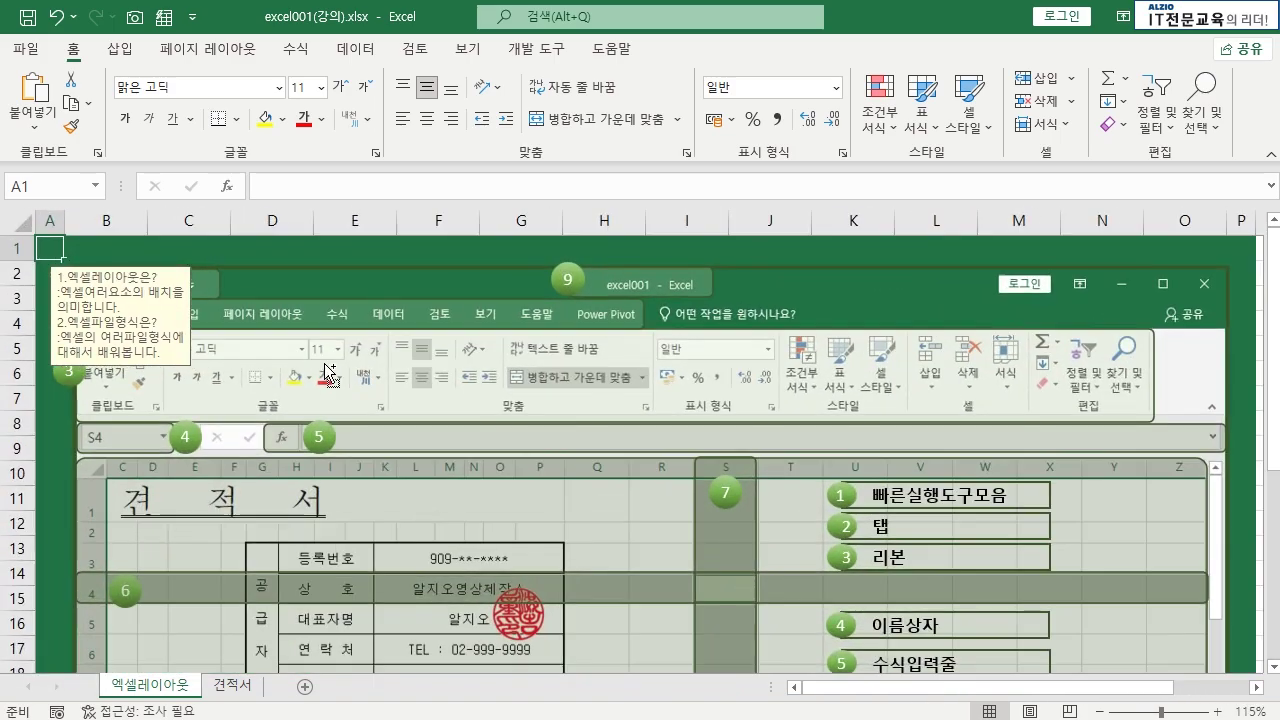
pyautogui.scroll(4, 324, 363)
pyautogui.scroll(-6, 324, 363)
pyautogui.scroll(1, 324, 363)
pyautogui.scroll(-4, 324, 363)
pyautogui.scroll(5, 324, 363)
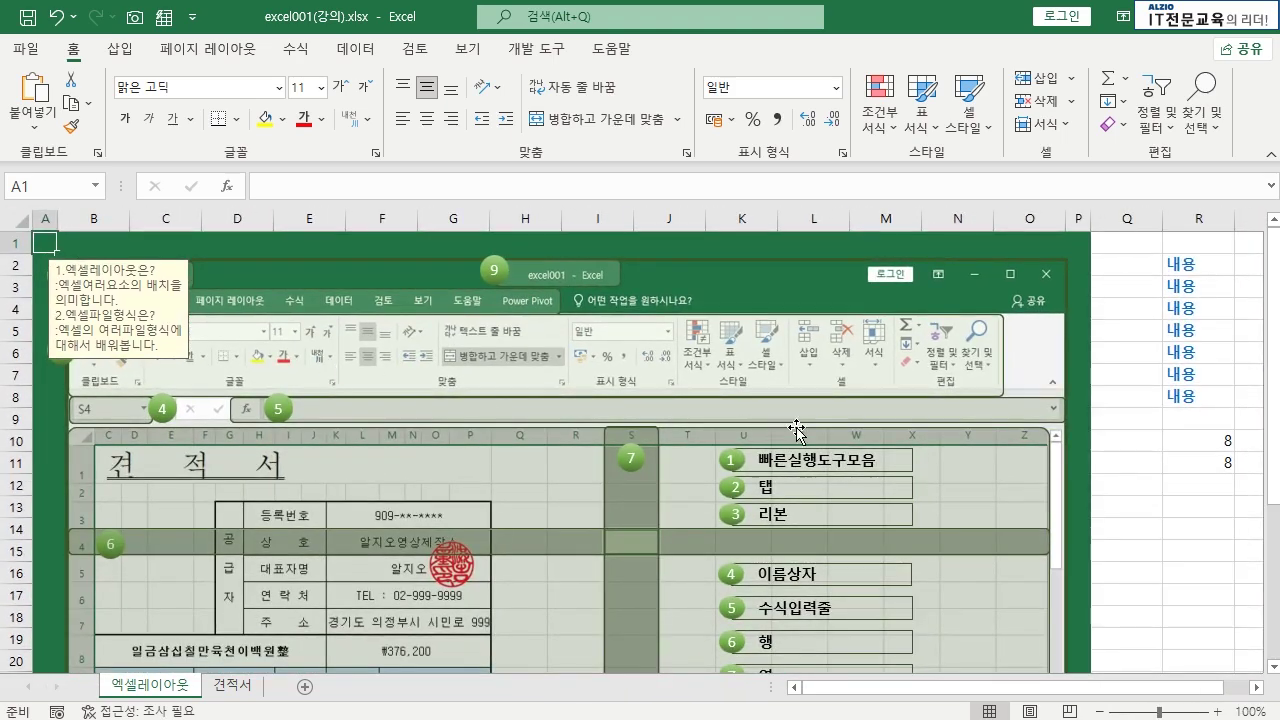
# - Switch to the 견적서 sheet and select the empty cell R5 beside the quotation form
pyautogui.hotkey('ctrl', '2')
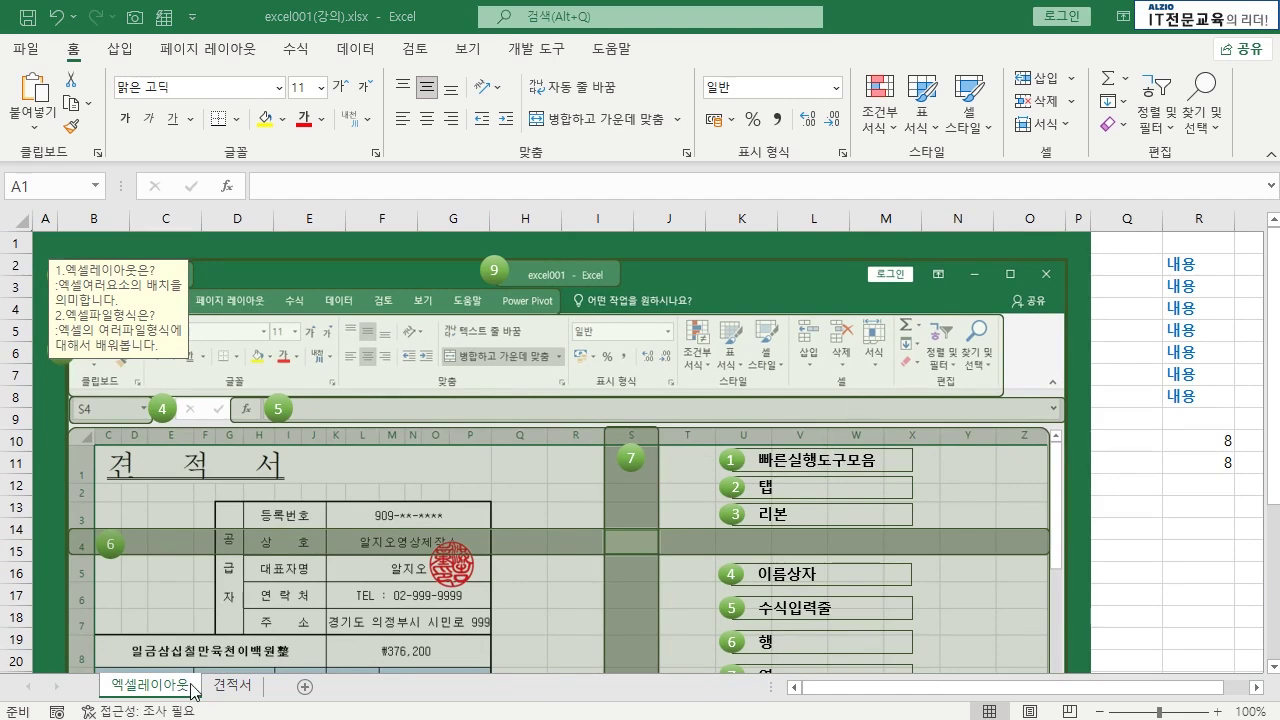
pyautogui.click(237, 689)
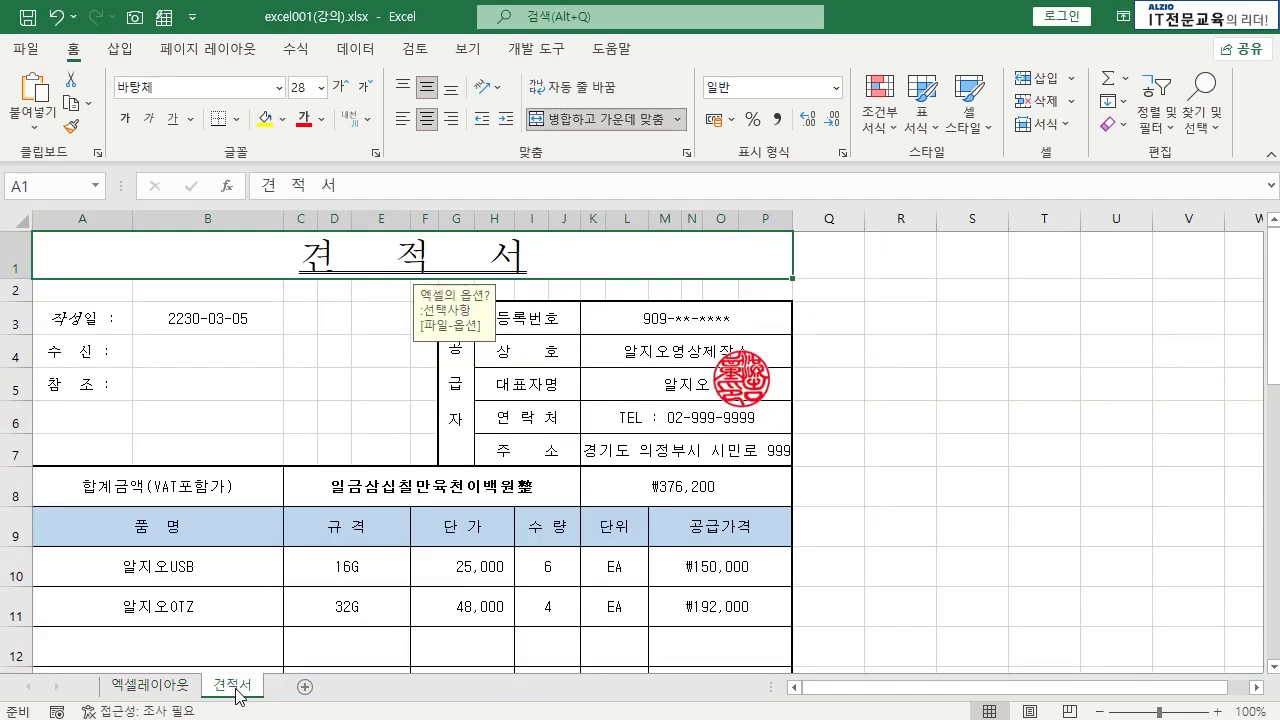
pyautogui.click(906, 416)
pyautogui.click(901, 373)
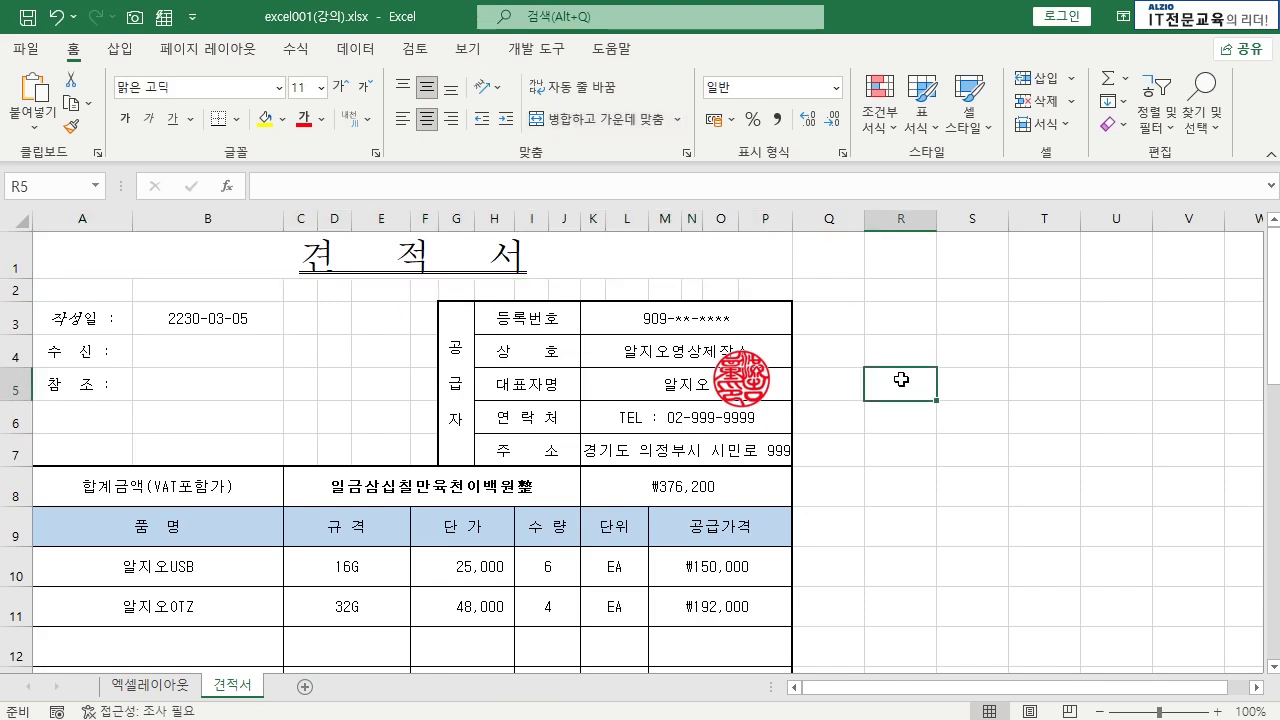
# - Review the quotation form's date, recipient, reference and total-amount cells by selecting them, ending on A8
pyautogui.click(216, 320)
pyautogui.click(104, 350)
pyautogui.click(103, 387)
pyautogui.click(194, 518)
pyautogui.click(205, 489)
pyautogui.doubleClick(222, 493)
pyautogui.press('Escape')
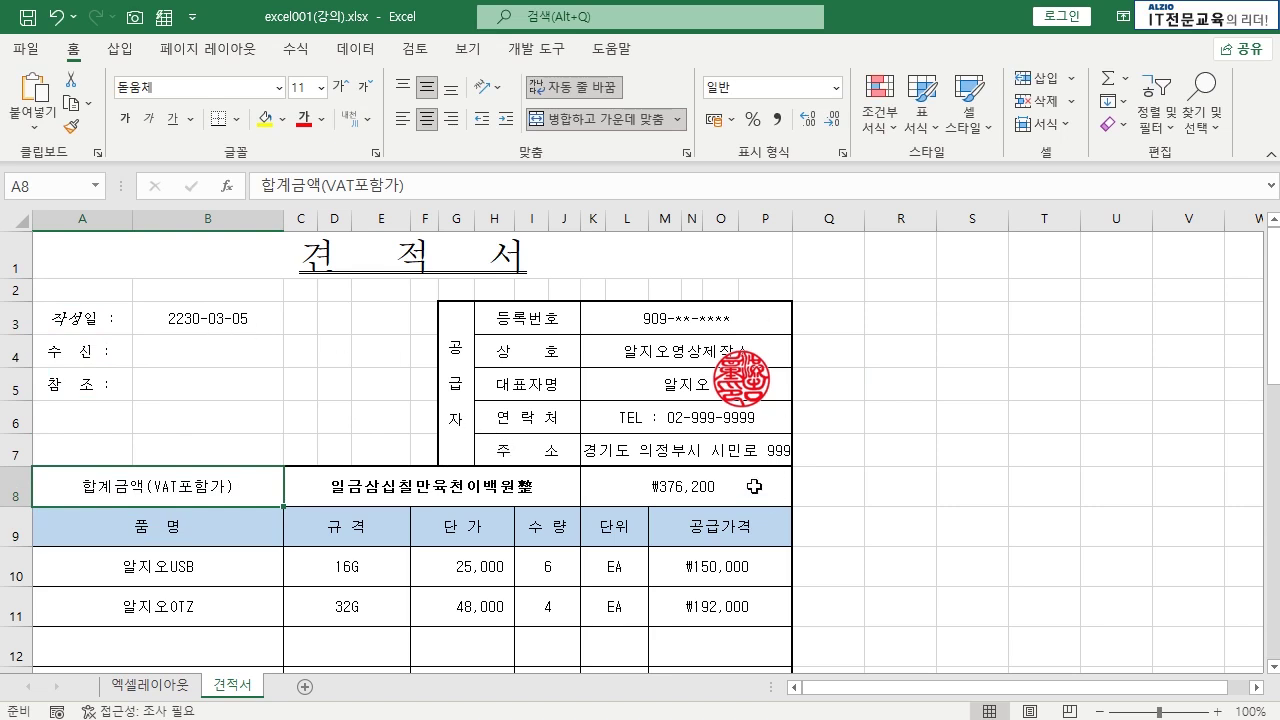
# - Move the red seal picture slightly to the right of the representative's name and deselect it
pyautogui.click(759, 386)
pyautogui.moveTo(759, 386)
pyautogui.mouseDown()
pyautogui.moveTo(913, 347)
pyautogui.moveTo(755, 397)
pyautogui.moveTo(777, 388)
pyautogui.mouseUp()
pyautogui.click(918, 382)
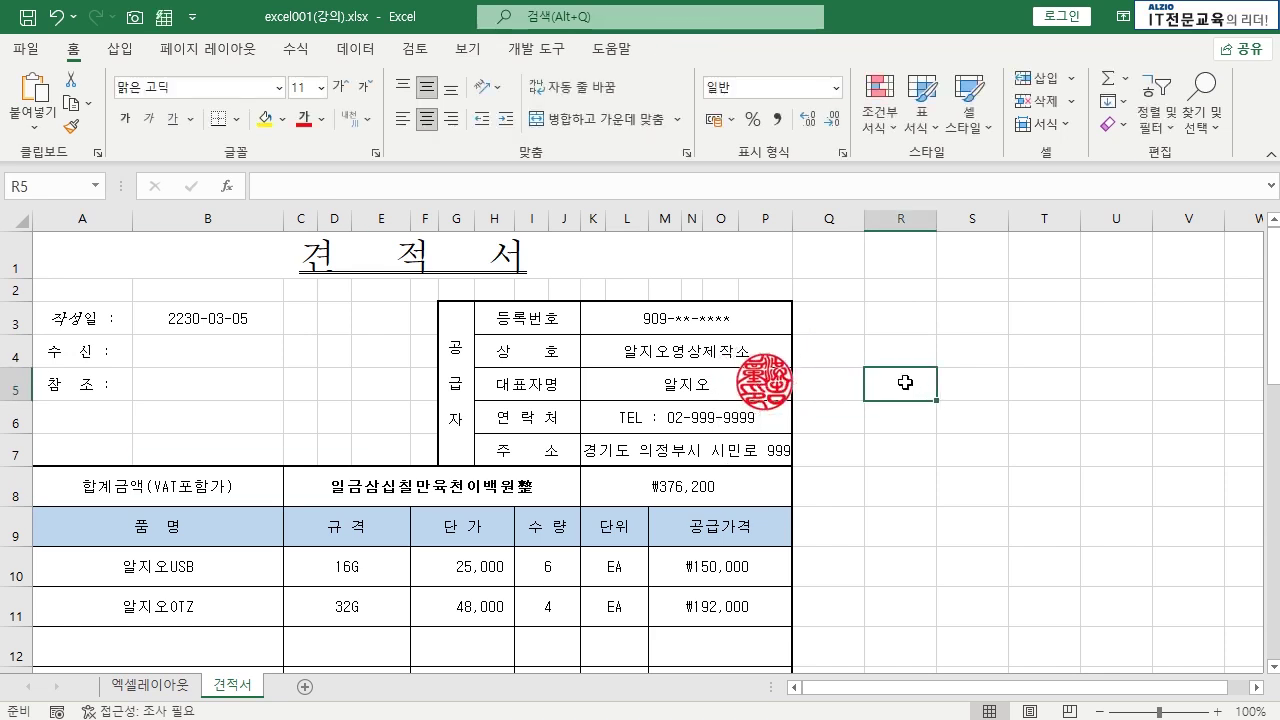
# - Compare the ribbon with a cell selected and with the seal picture selected to examine the contextual 그림 형식 tab
pyautogui.click(654, 384)
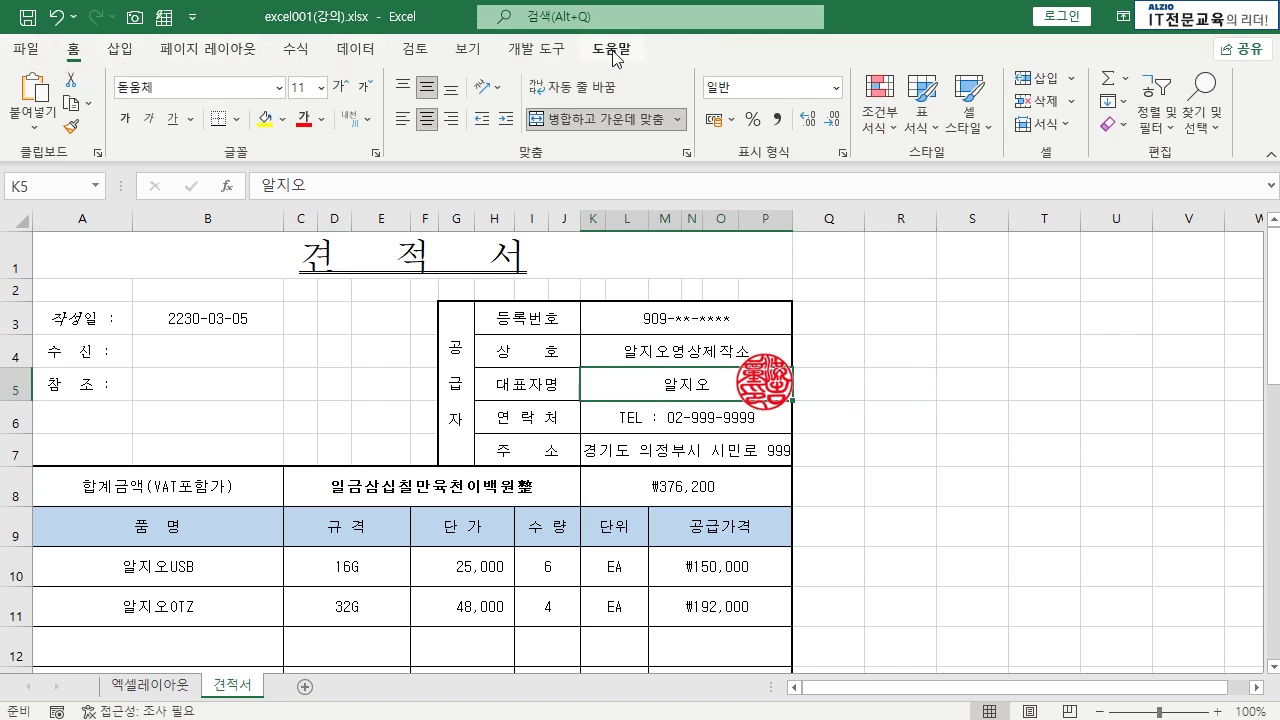
pyautogui.click(763, 390)
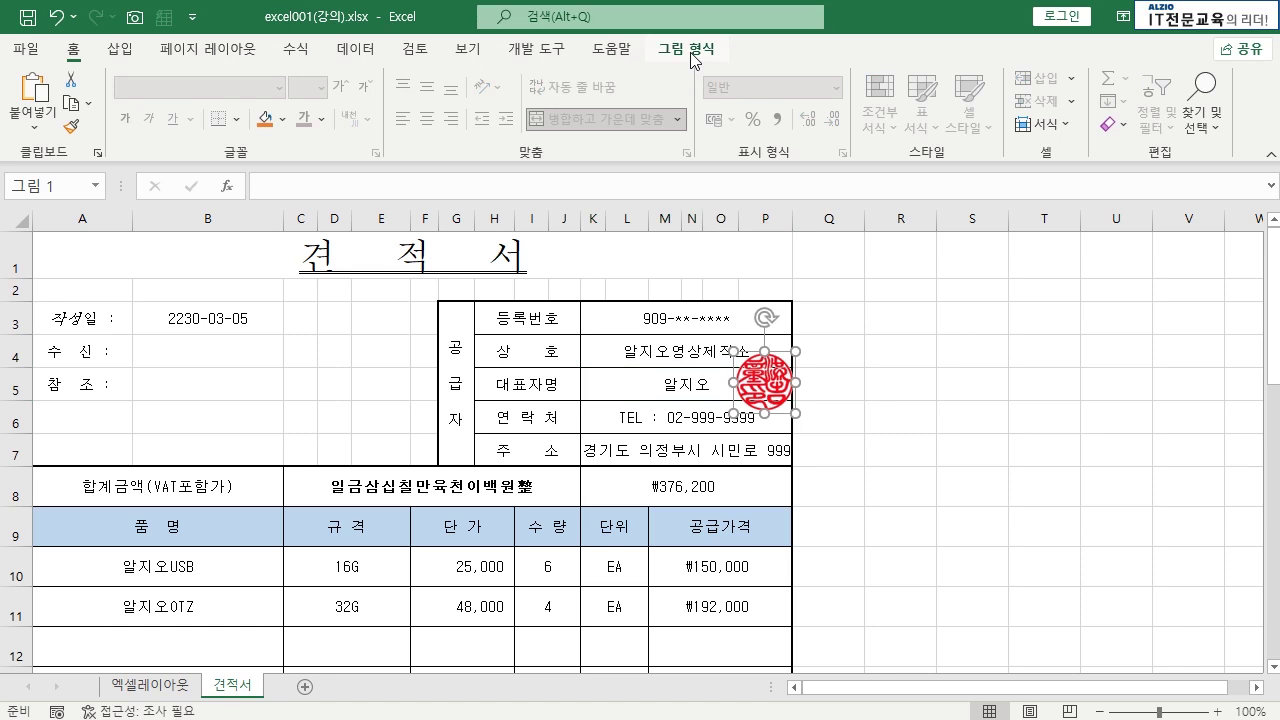
pyautogui.click(903, 361)
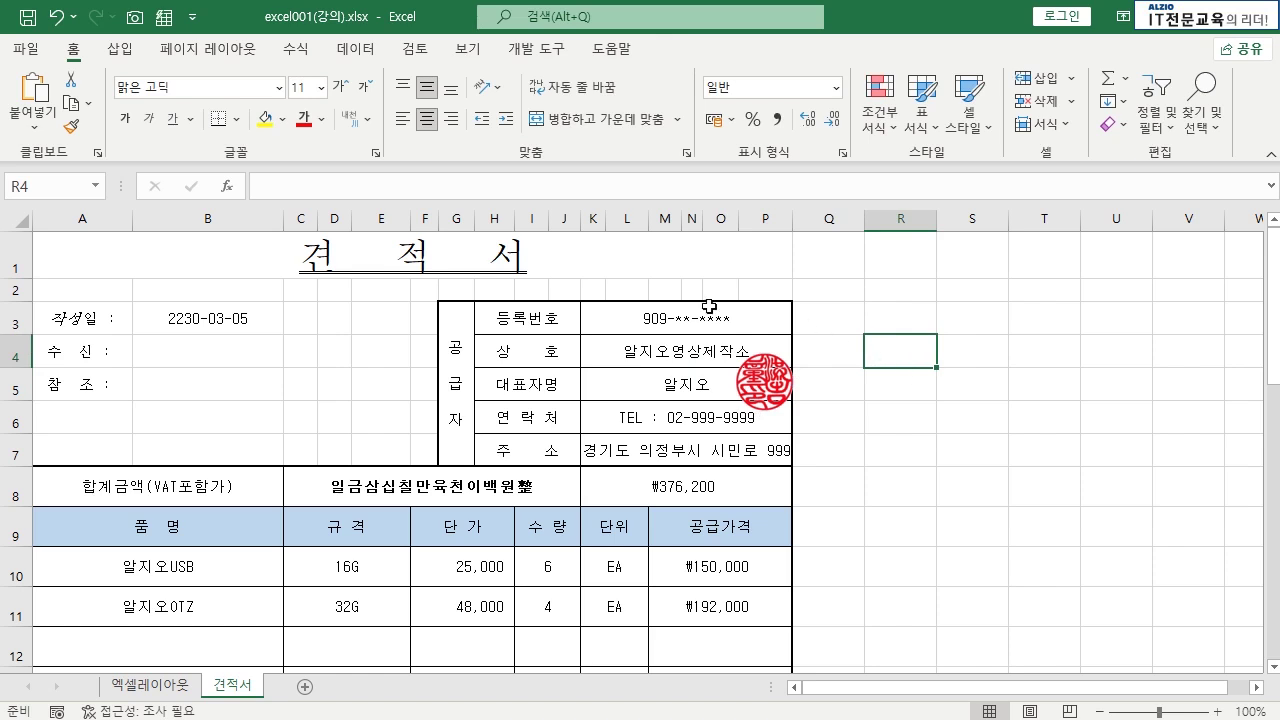
pyautogui.click(775, 378)
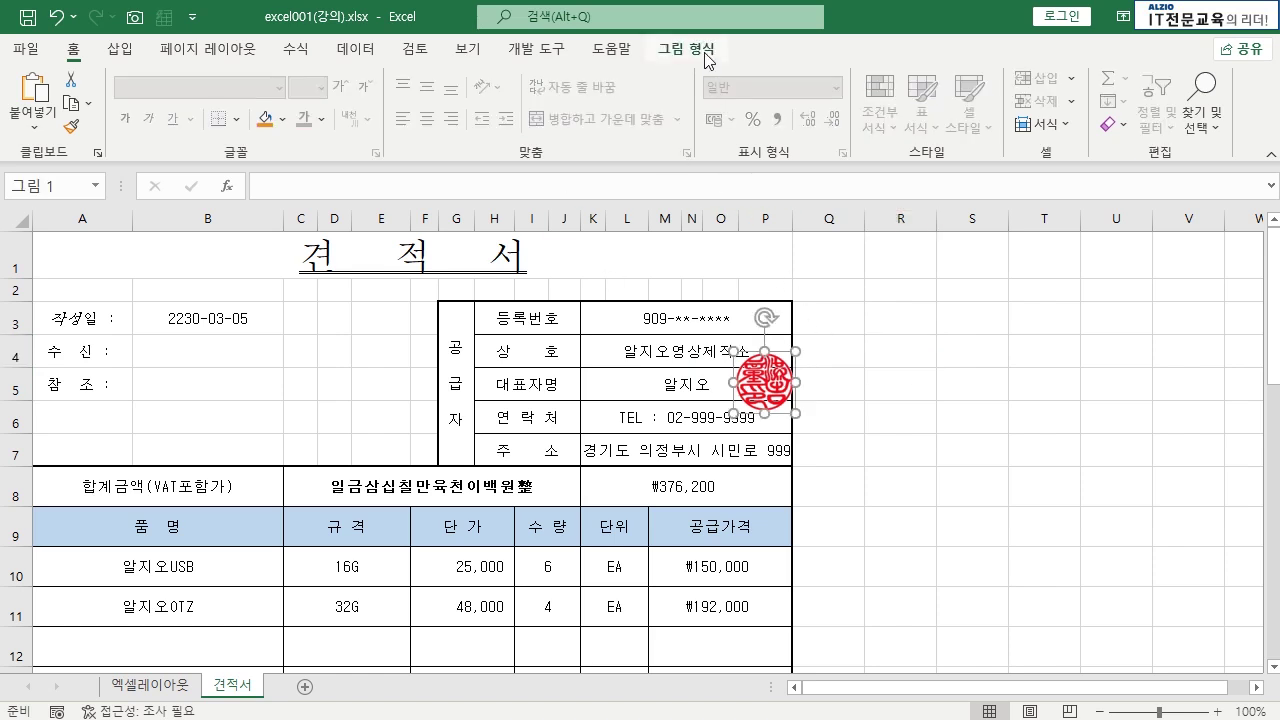
pyautogui.click(941, 406)
pyautogui.click(901, 377)
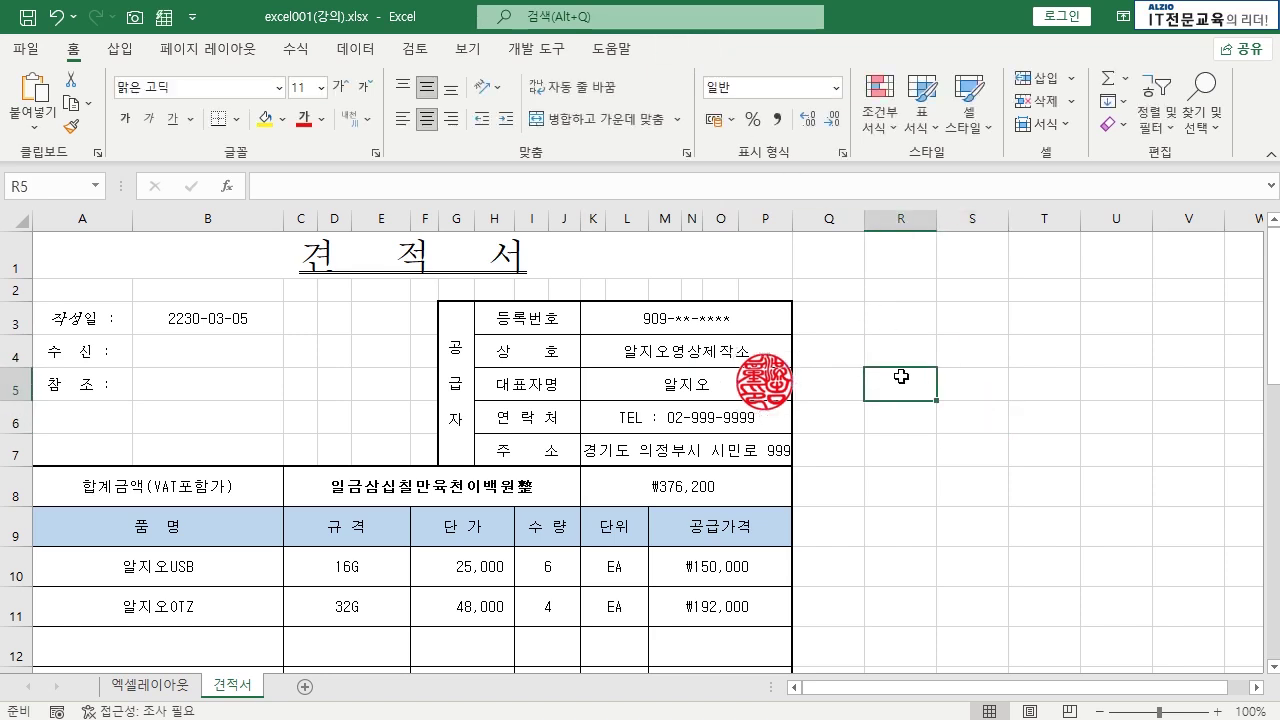
pyautogui.click(765, 360)
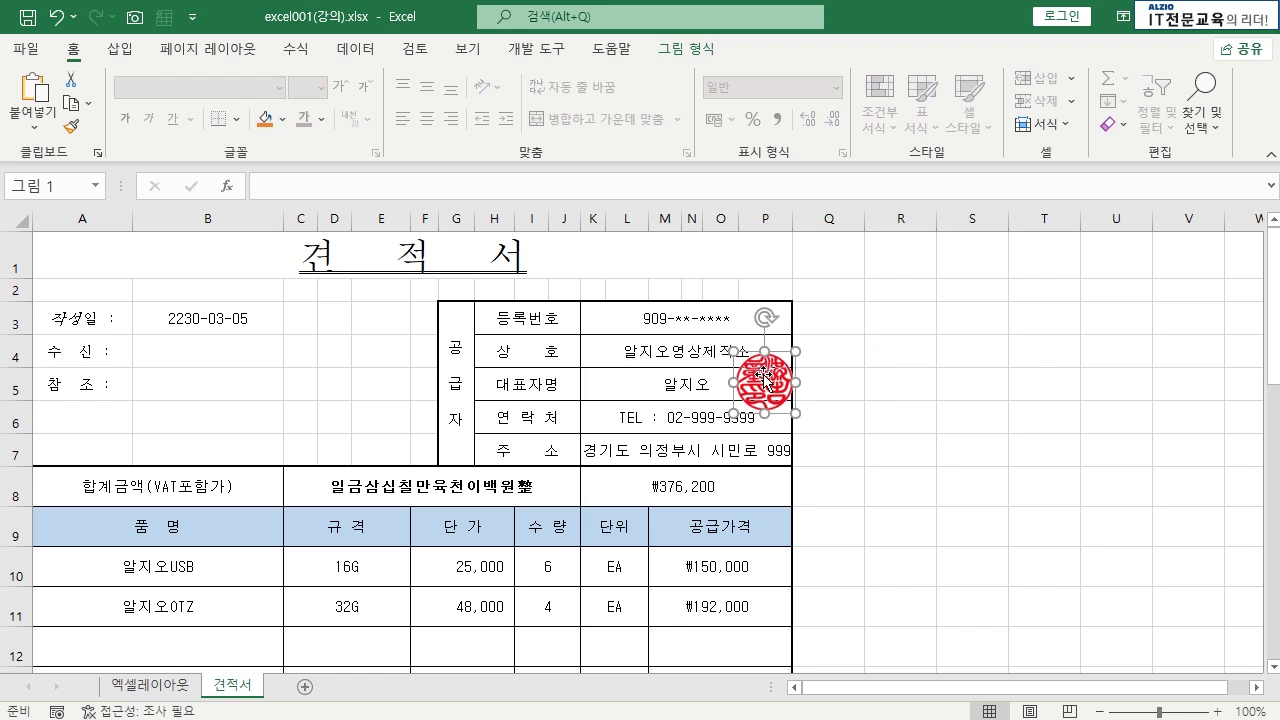
pyautogui.click(890, 375)
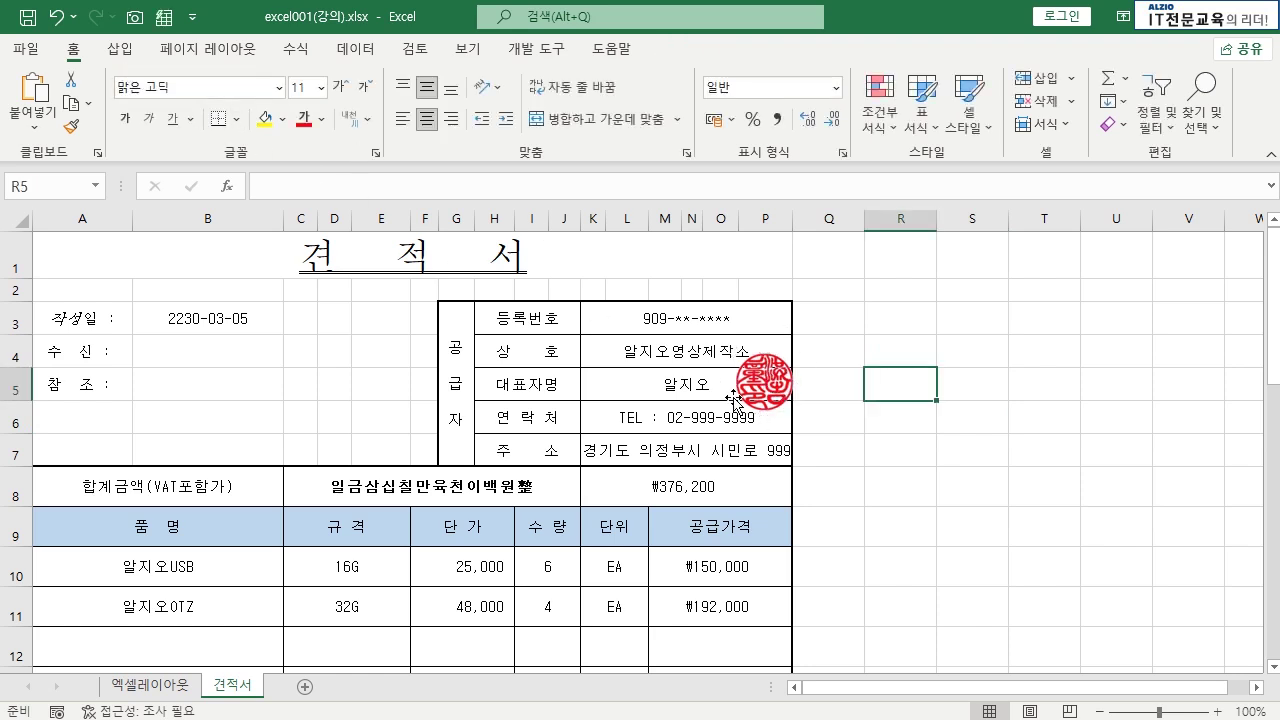
# - Draw a rectangle shape about 1.98 cm high and 4.05 cm wide across columns R and S, and deselect it
pyautogui.click(127, 58)
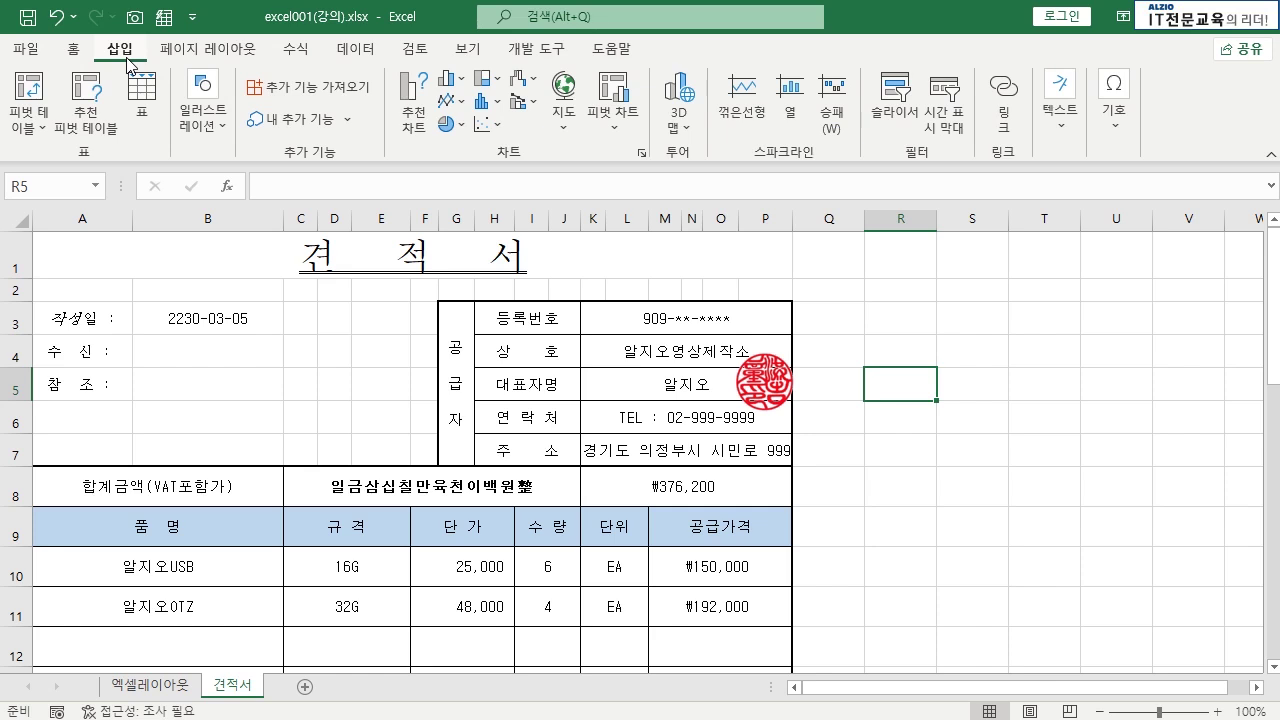
pyautogui.click(197, 125)
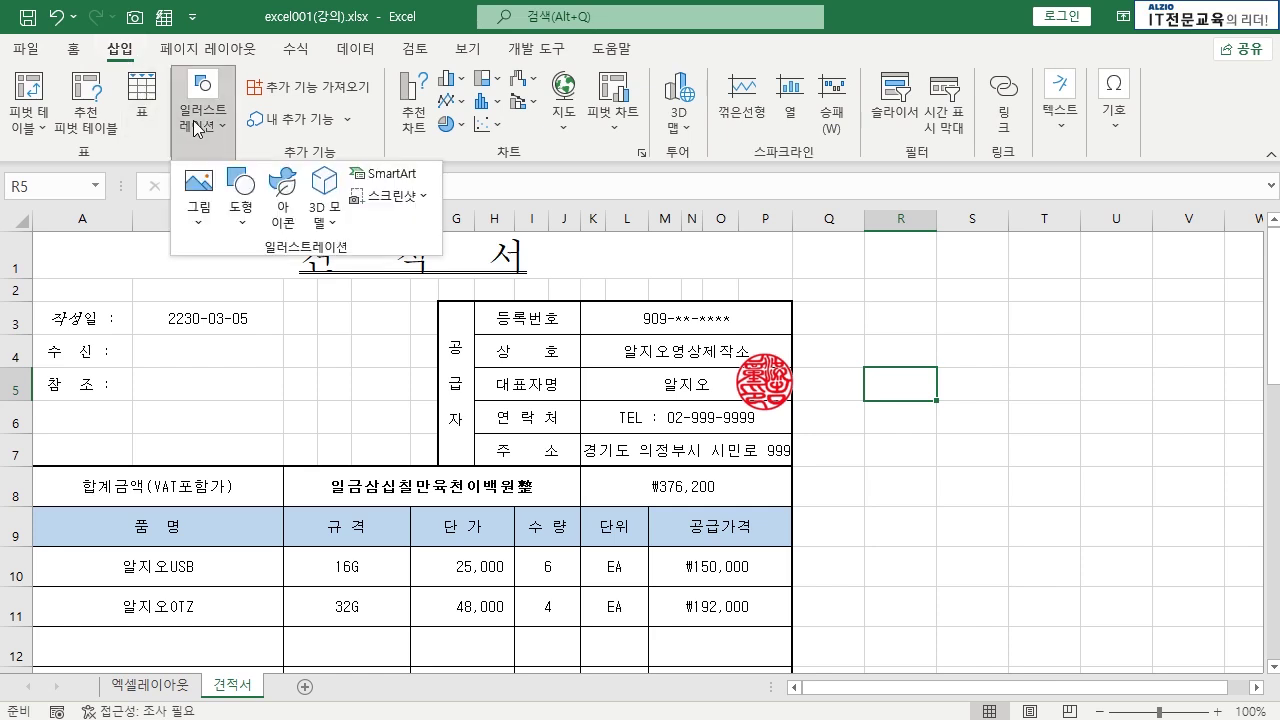
pyautogui.click(197, 200)
pyautogui.click(197, 200)
pyautogui.click(197, 198)
pyautogui.click(197, 198)
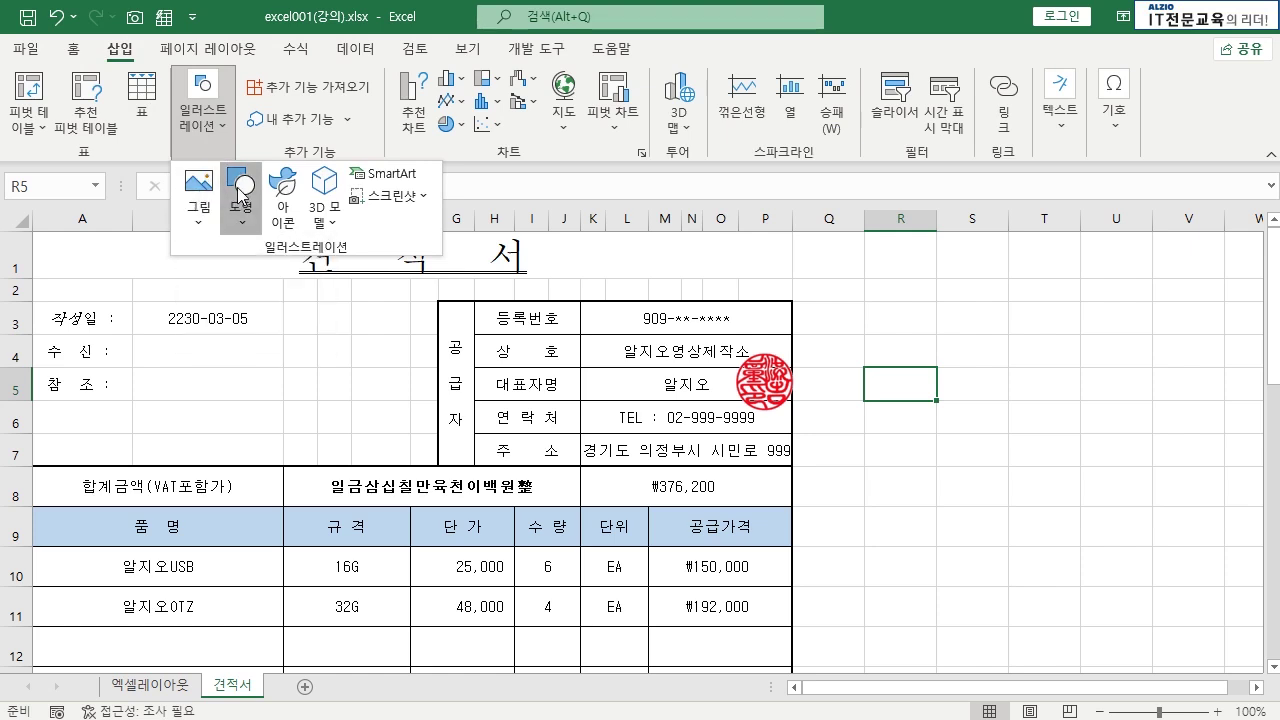
pyautogui.click(241, 200)
pyautogui.click(231, 413)
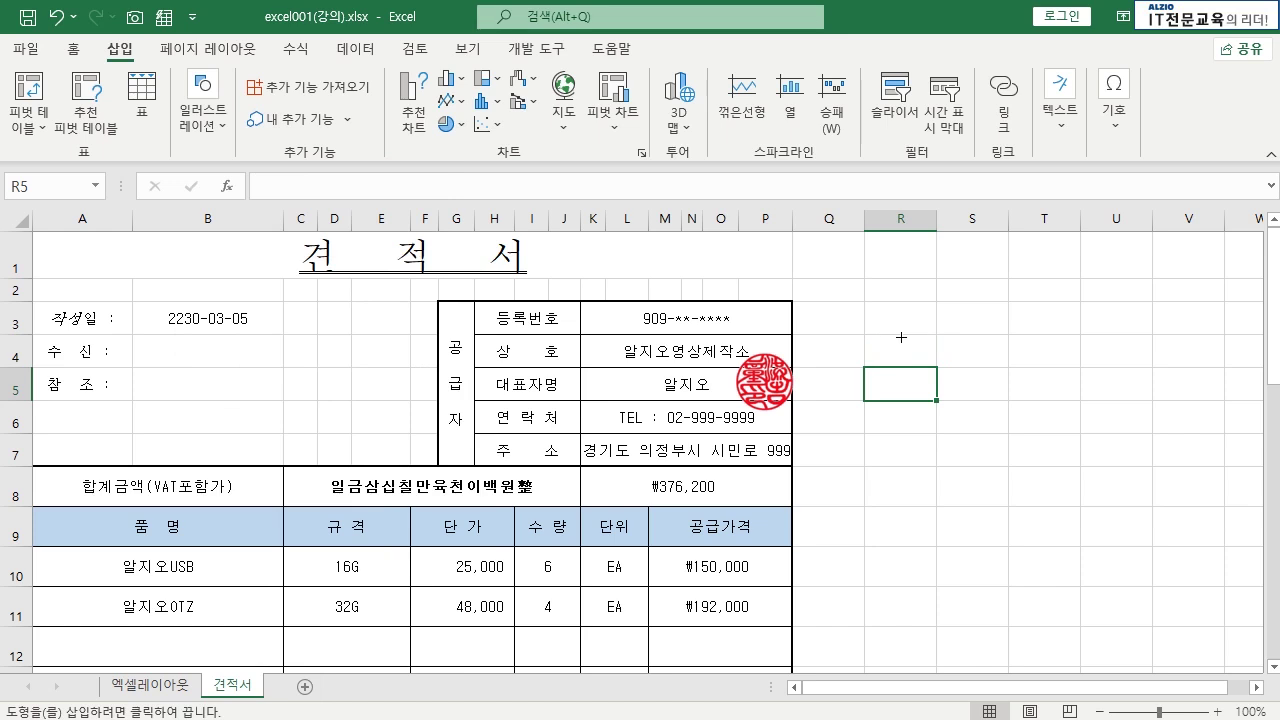
pyautogui.moveTo(866, 336); pyautogui.dragTo(1020, 411)
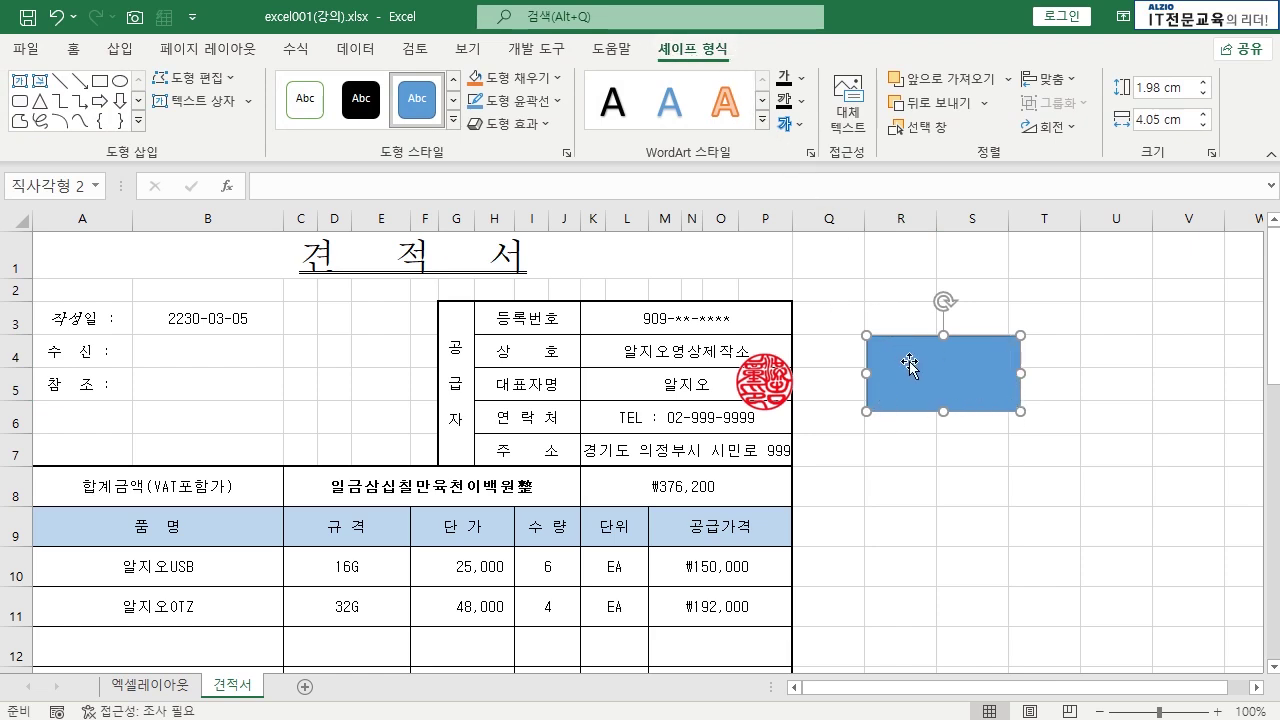
pyautogui.click(1114, 313)
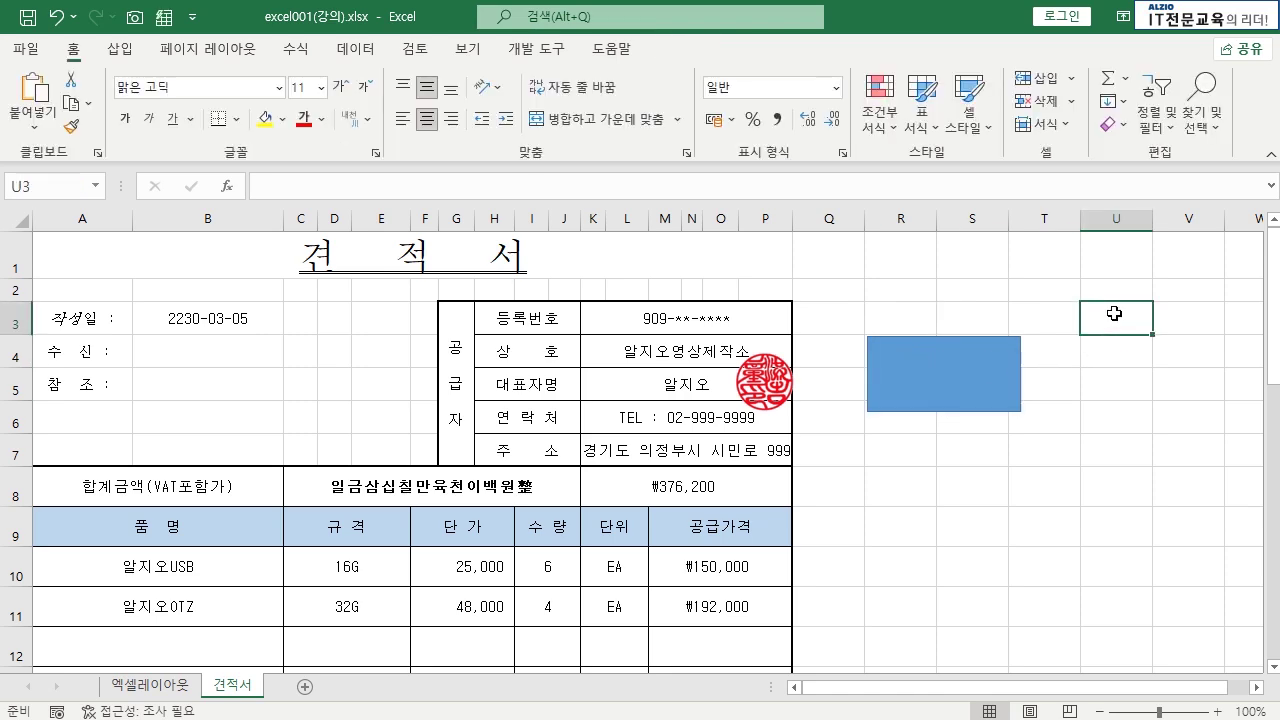
# - Select the blue rectangle to check its contextual 셰이프 형식 tab, deselect it, and delete the shape
pyautogui.click(981, 389)
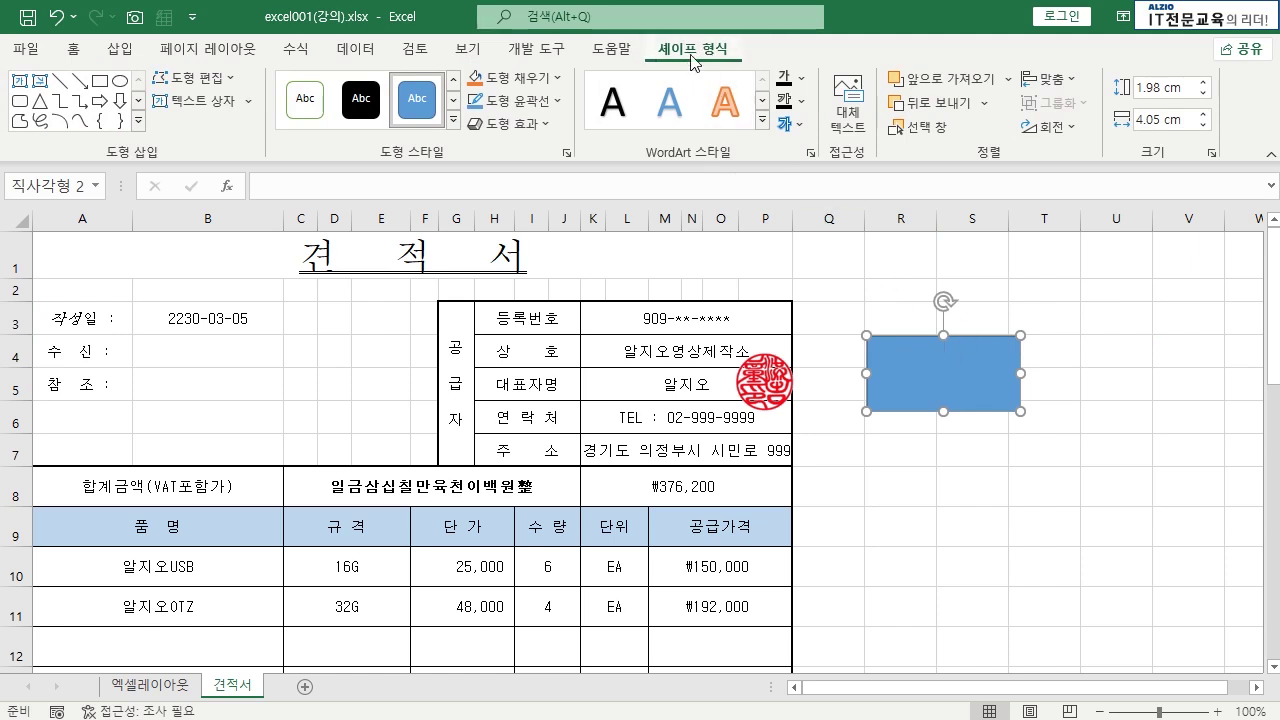
pyautogui.click(1075, 344)
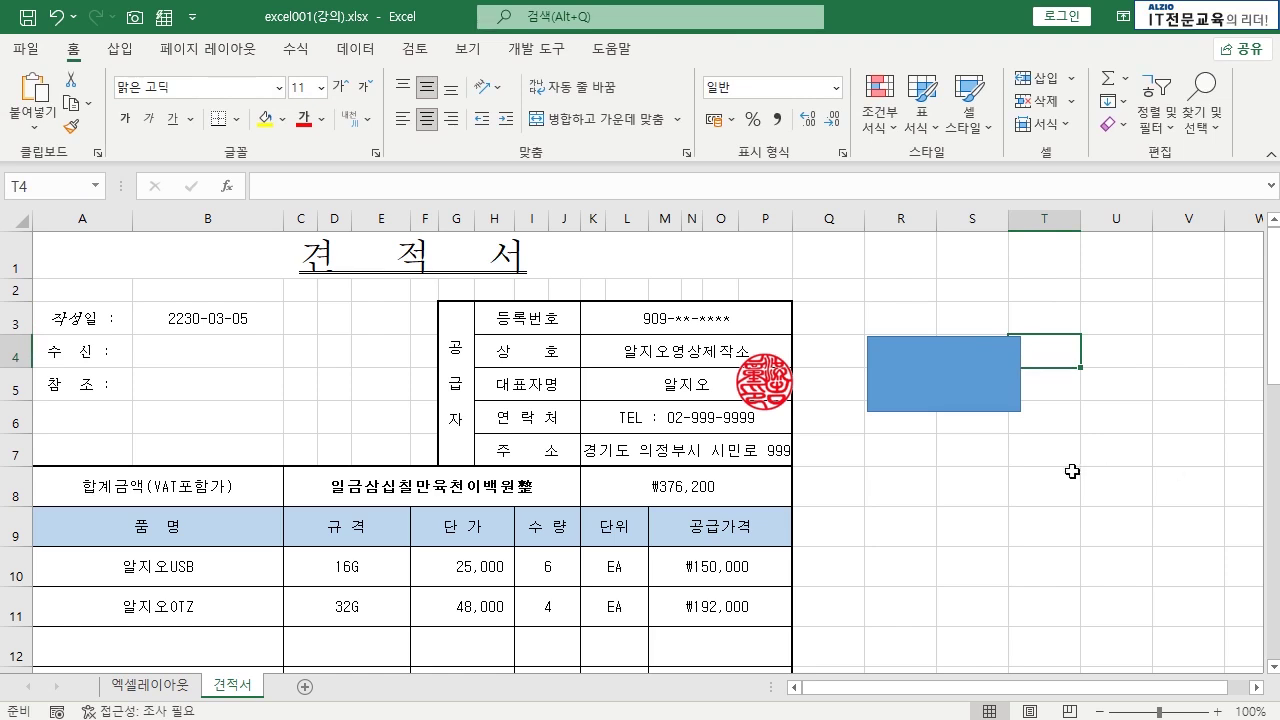
pyautogui.click(940, 395)
pyautogui.press('Delete')
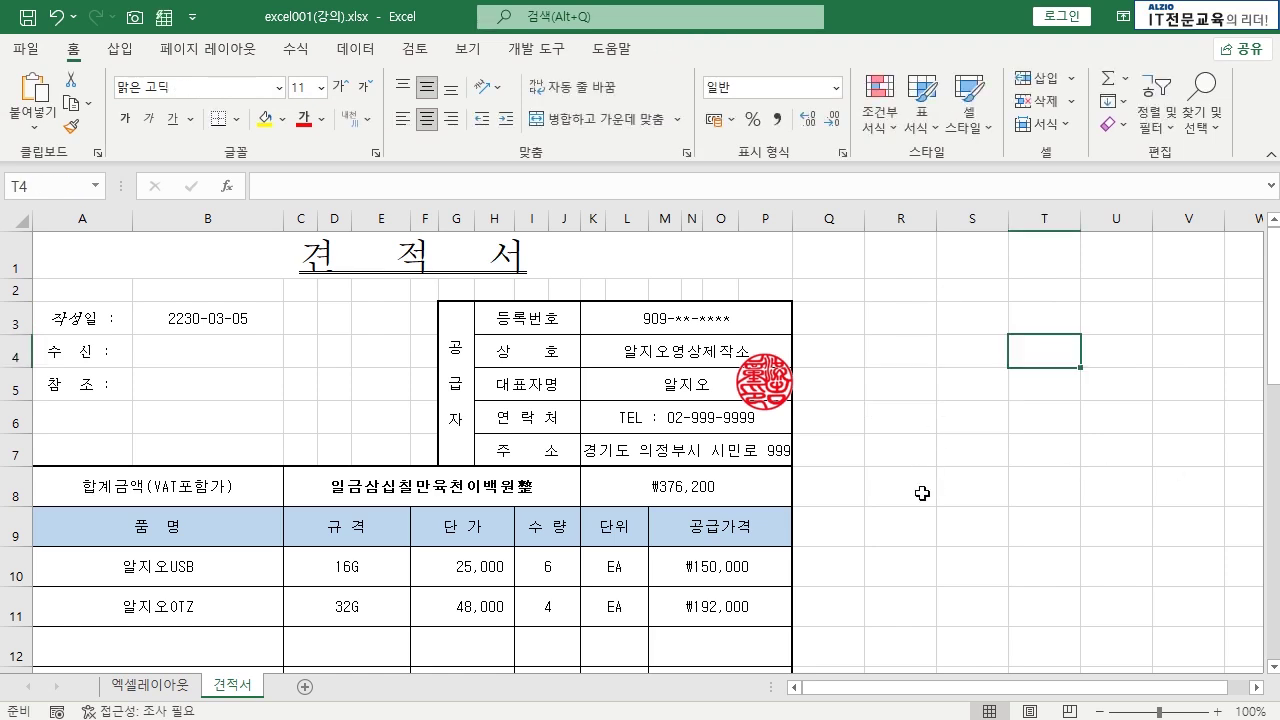
# - Unmerge the 견적서 title cell spanning A1:P1
pyautogui.click(283, 266)
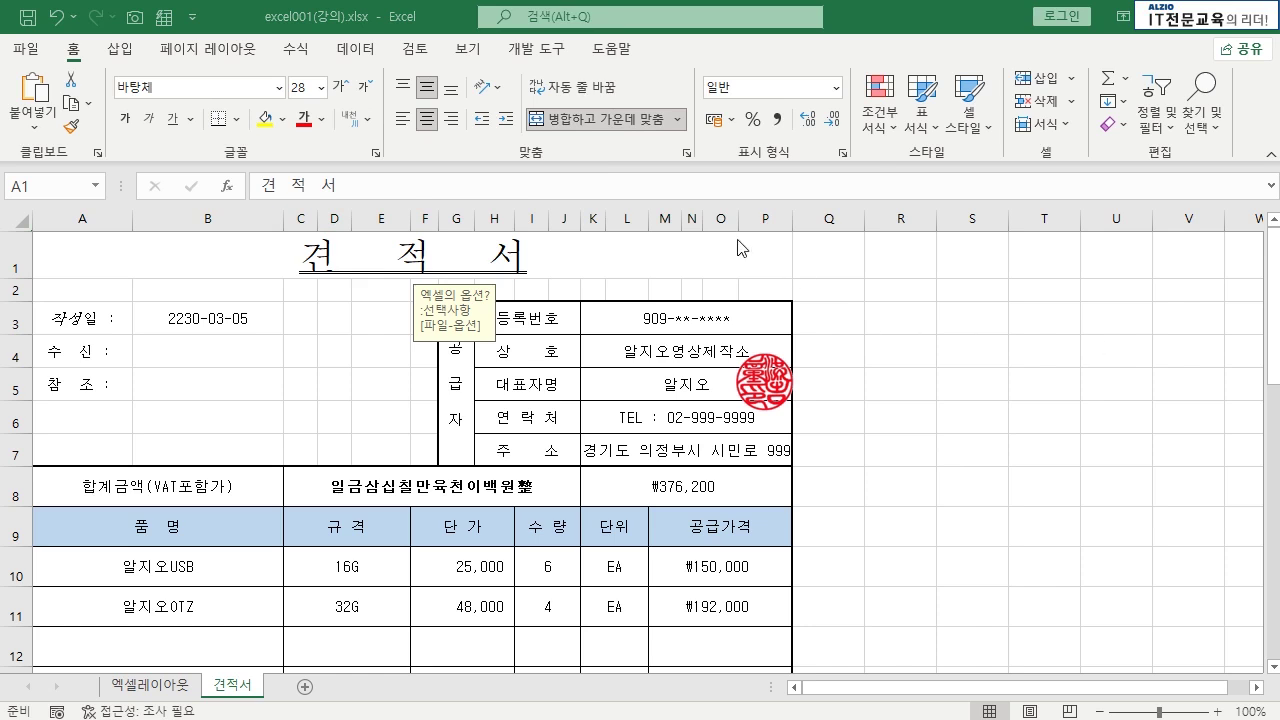
pyautogui.click(604, 120)
pyautogui.click(604, 120)
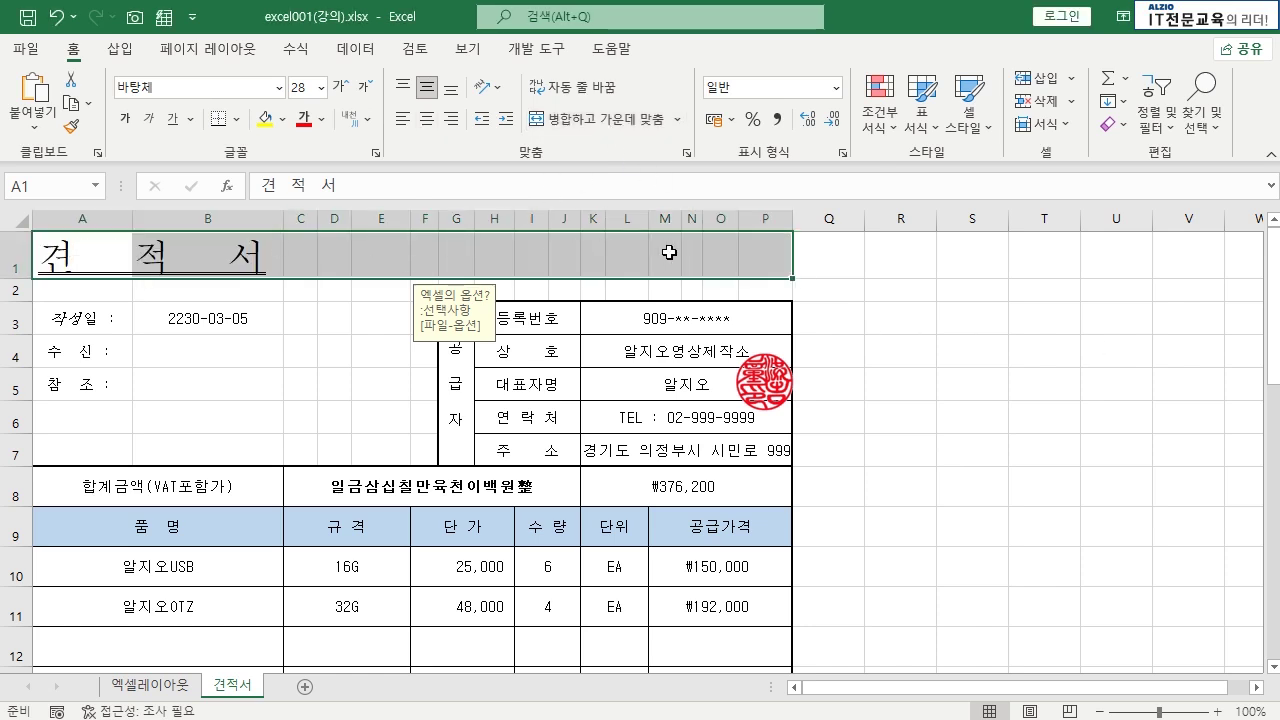
# - Merge and center the title range A1:P1 again, and add the 병합하고 가운데 맞춤 command to the Quick Access Toolbar
pyautogui.click(615, 123)
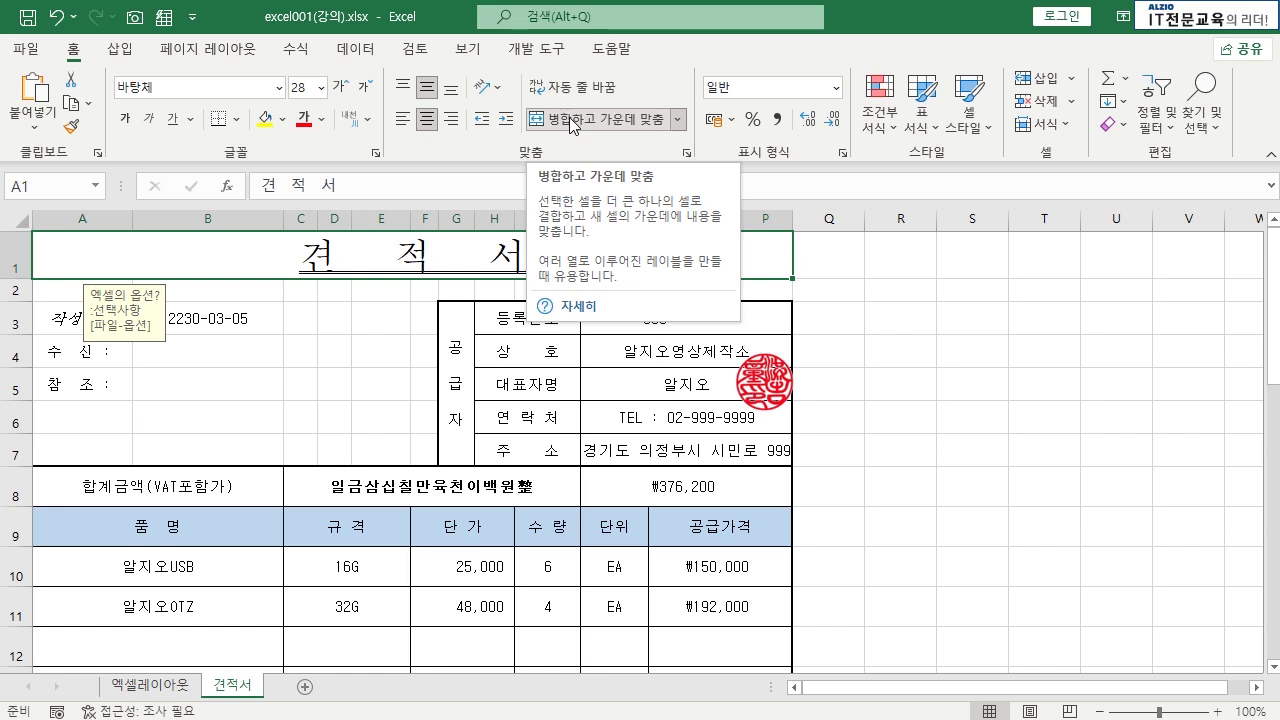
pyautogui.rightClick(173, 26)
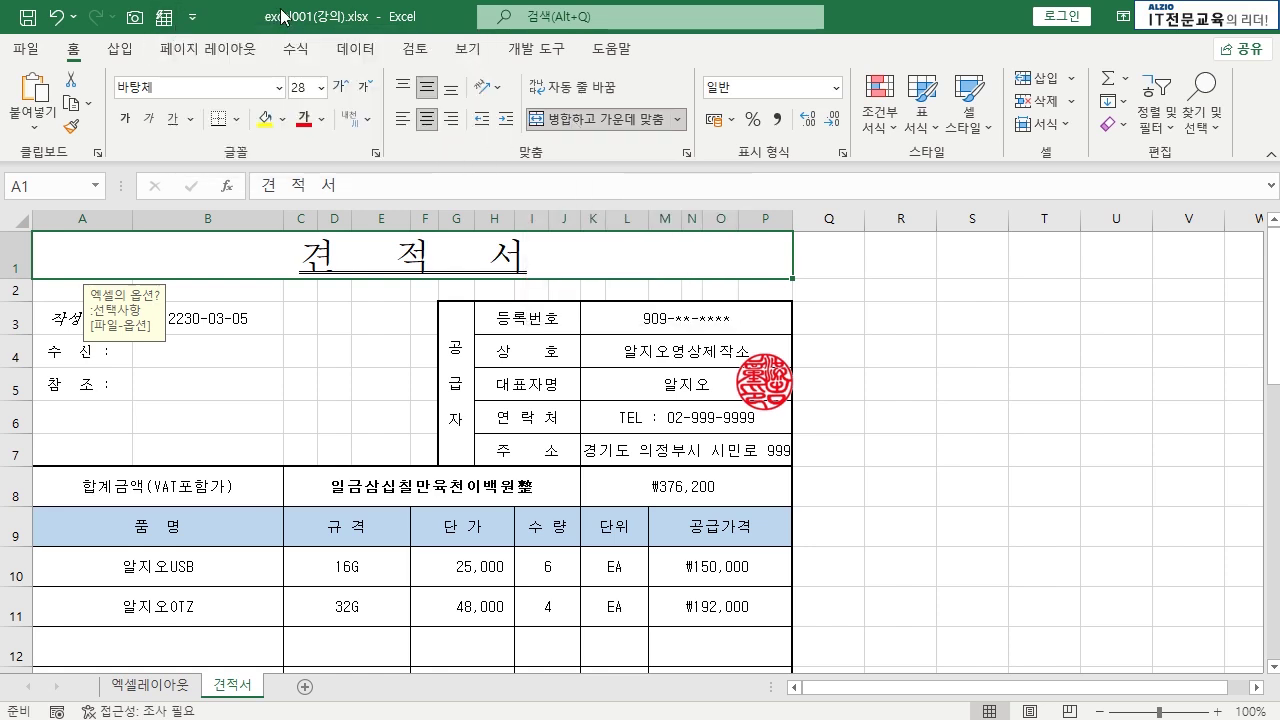
pyautogui.rightClick(600, 135)
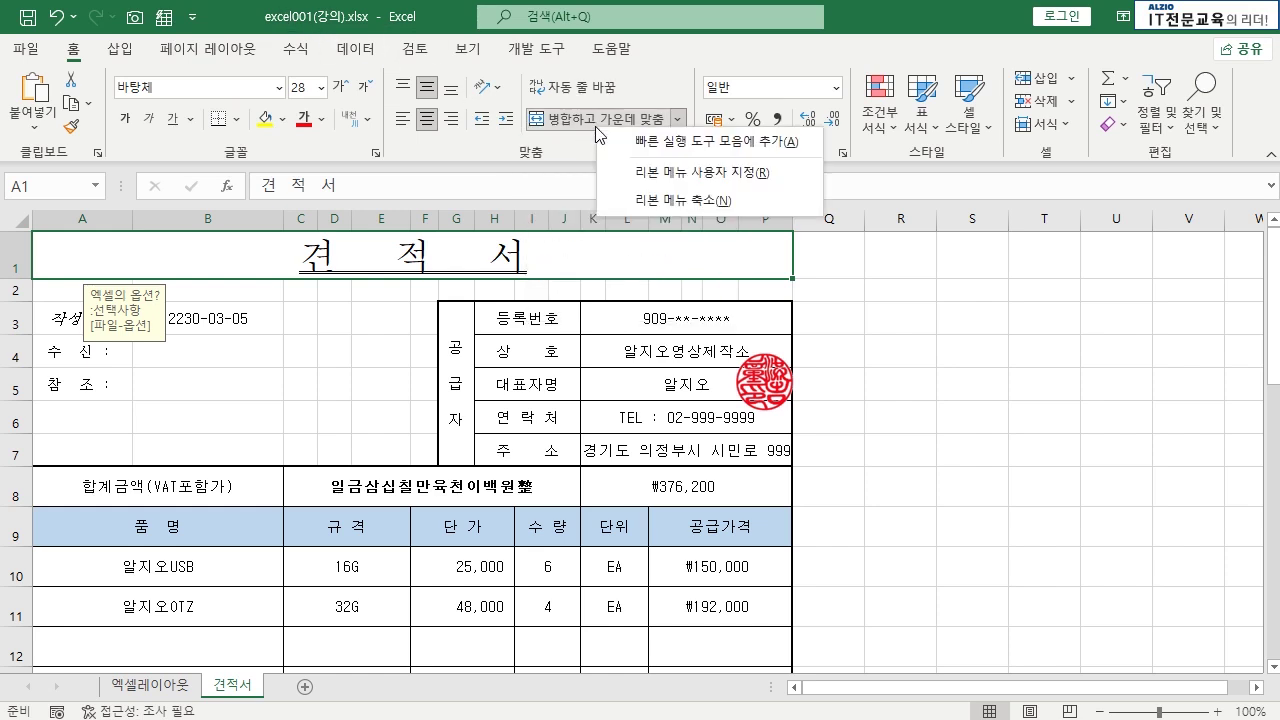
pyautogui.click(672, 148)
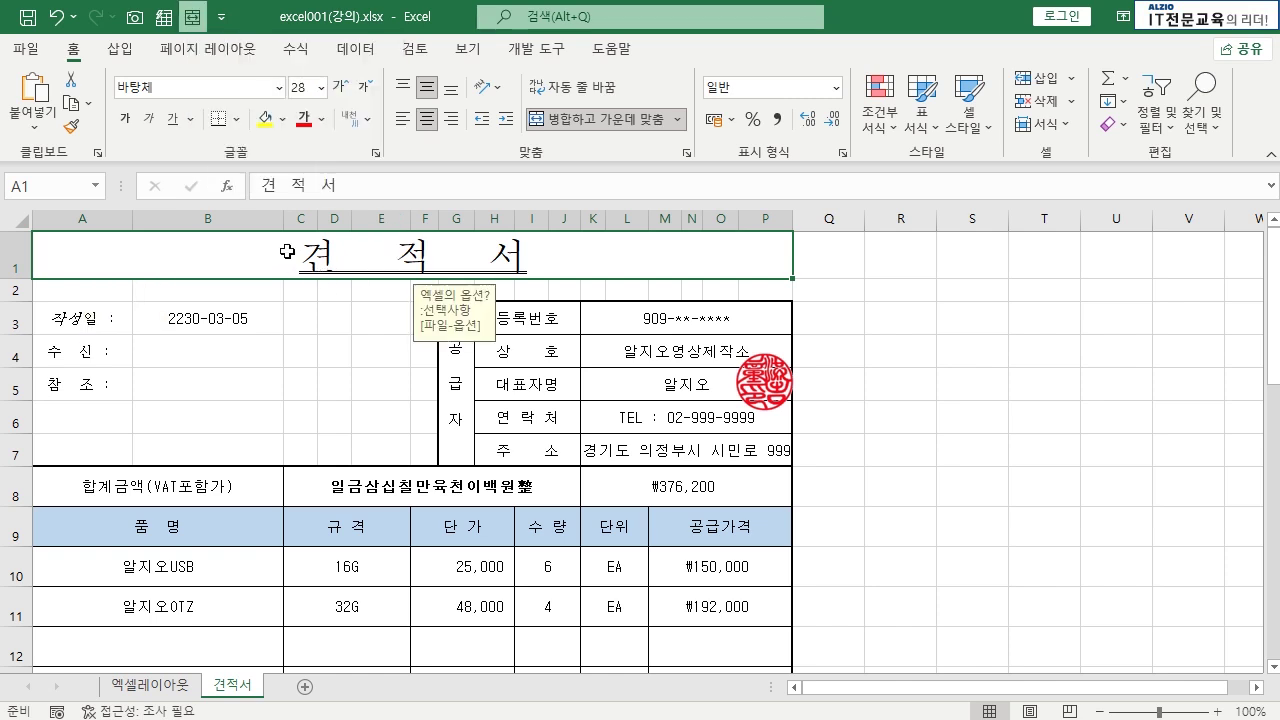
# - Unmerge the 견적서 title, reselect A1:P1, and merge and center it with the Quick Access Toolbar's 병합하고 가운데 맞춤 command
pyautogui.click(588, 126)
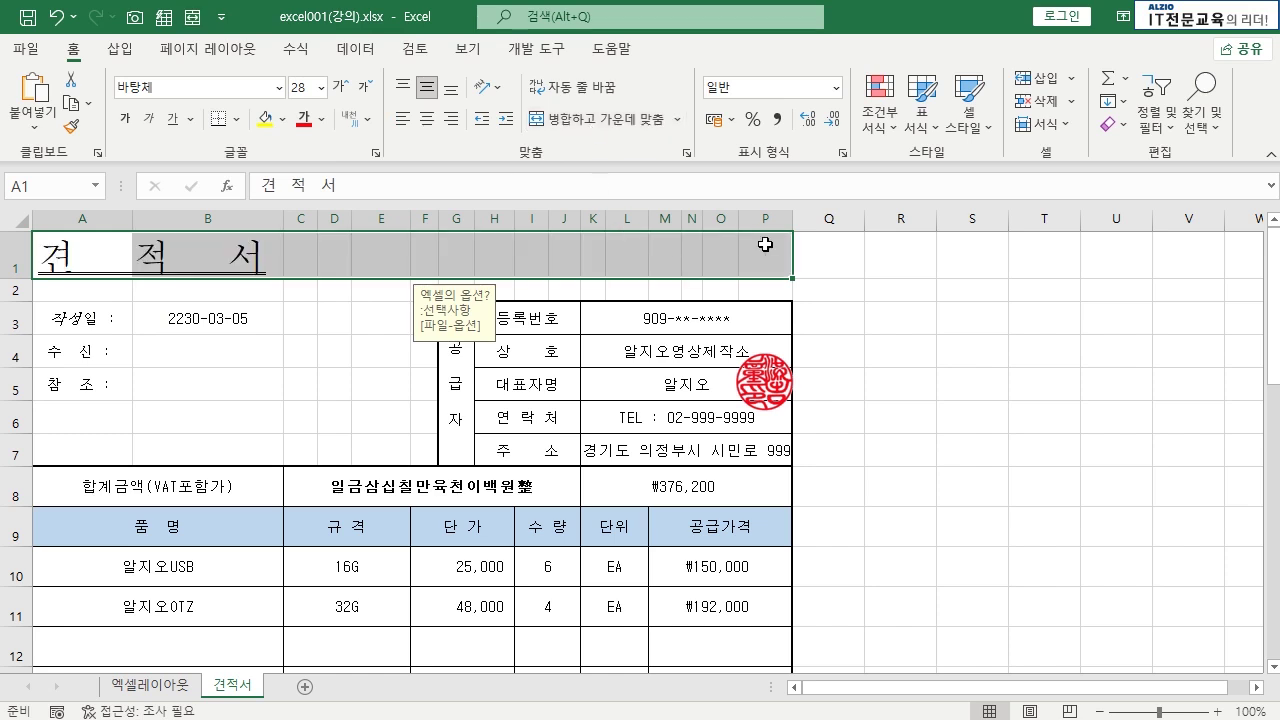
pyautogui.click(890, 308)
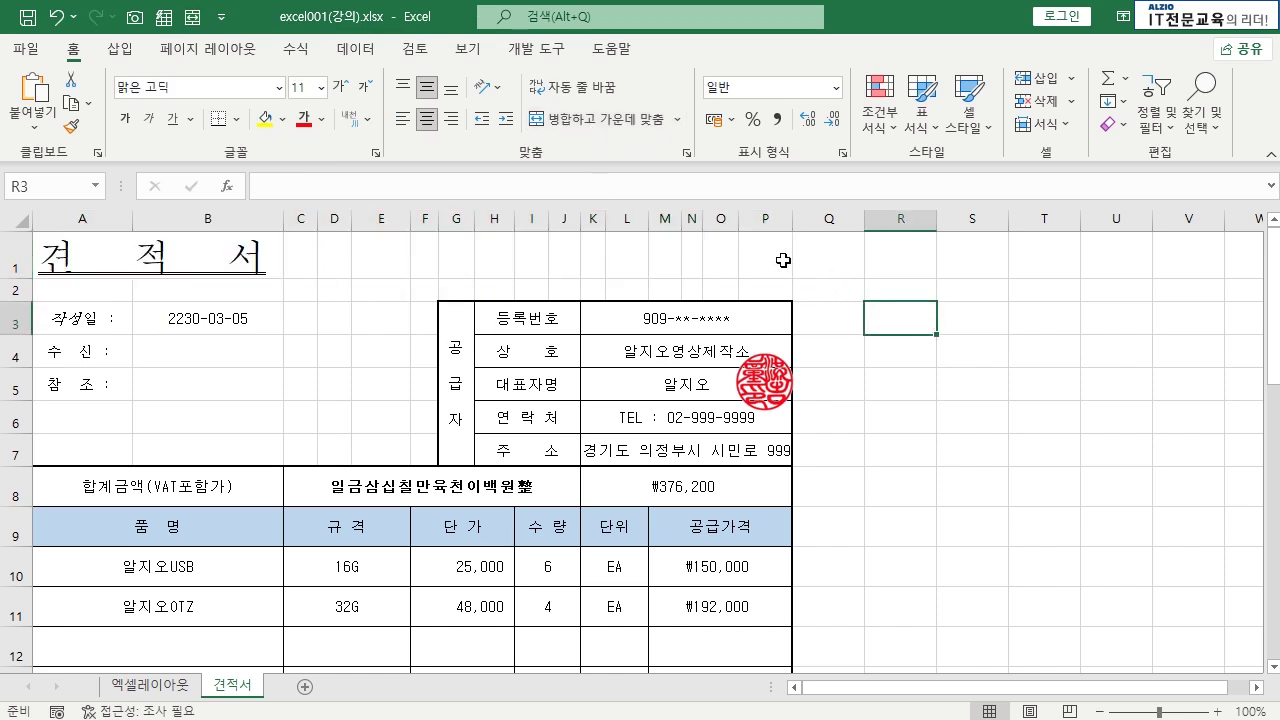
pyautogui.moveTo(778, 261); pyautogui.dragTo(50, 258)
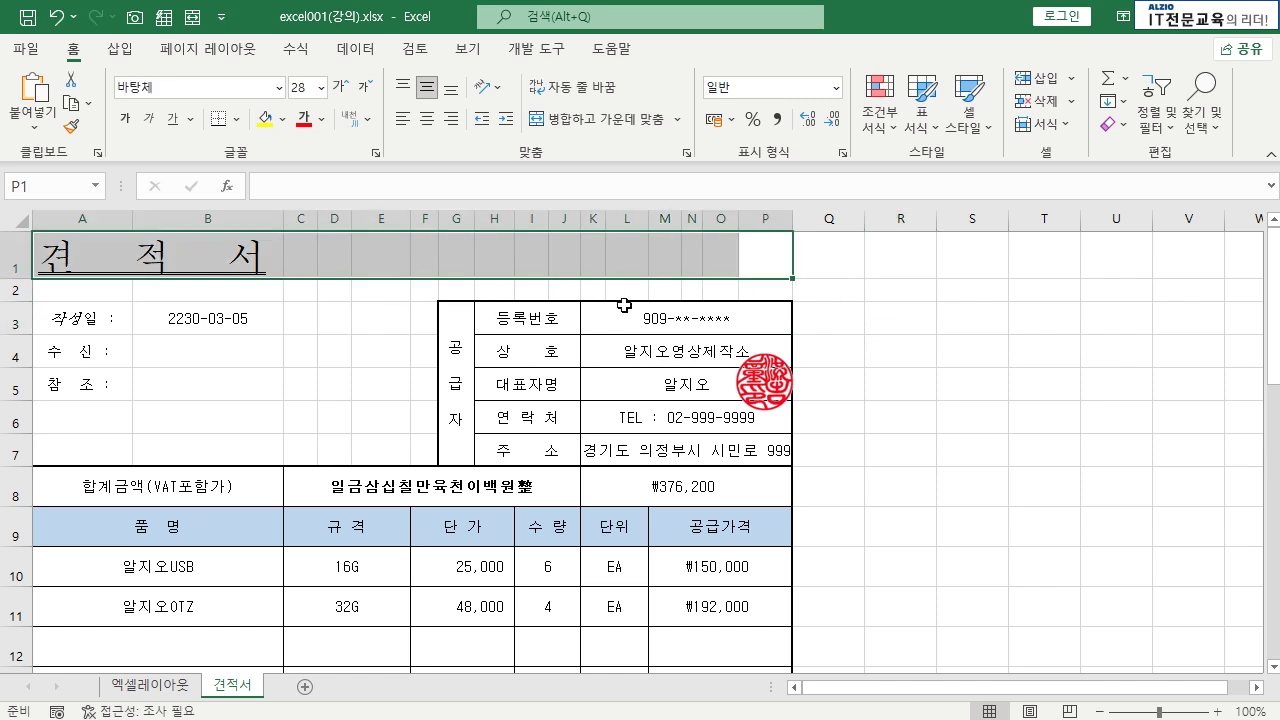
pyautogui.click(197, 18)
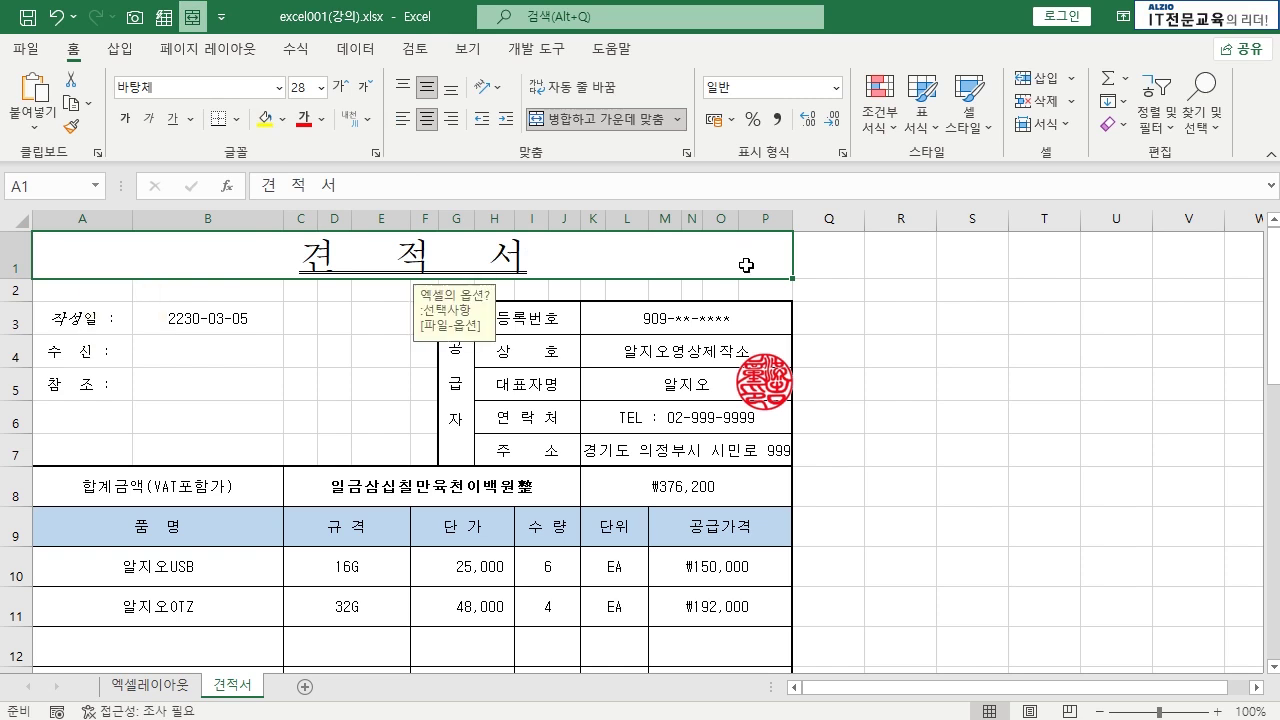
# - Unmerge the amount-in-words cell C8:J8, and merge and center it from the Quick Access Toolbar while the 보기 ribbon is displayed
pyautogui.click(456, 484)
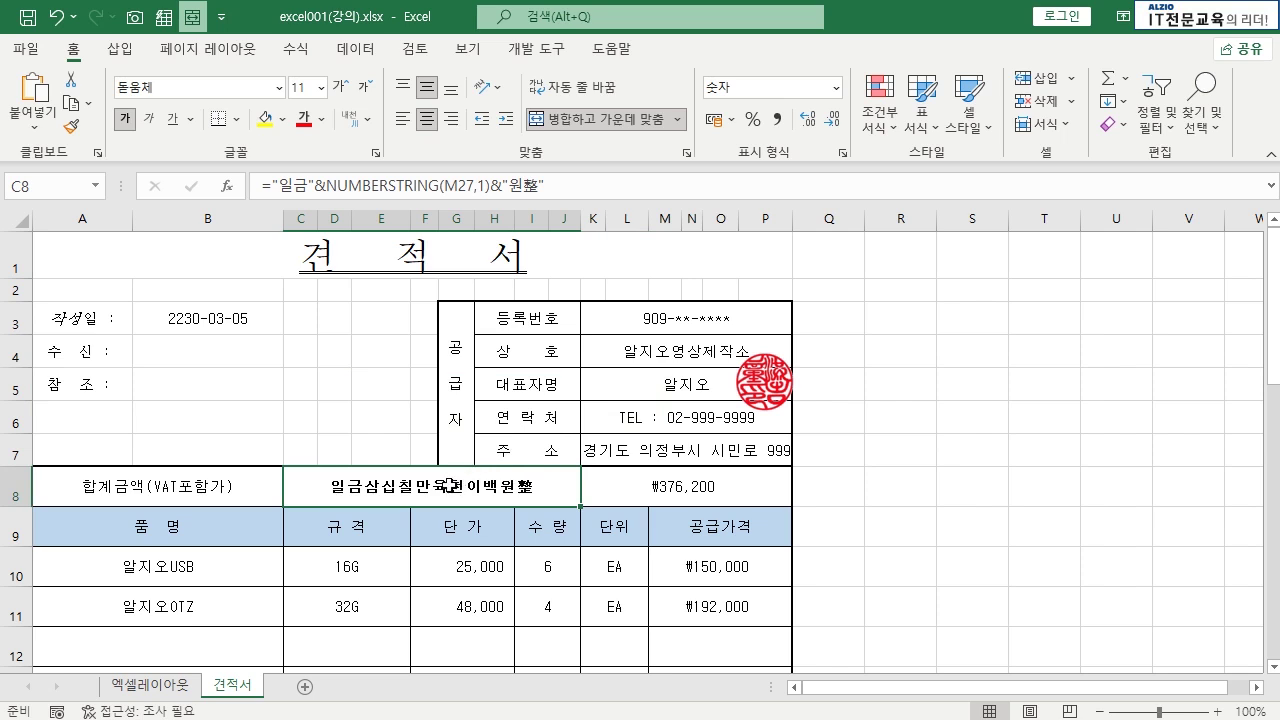
pyautogui.click(189, 24)
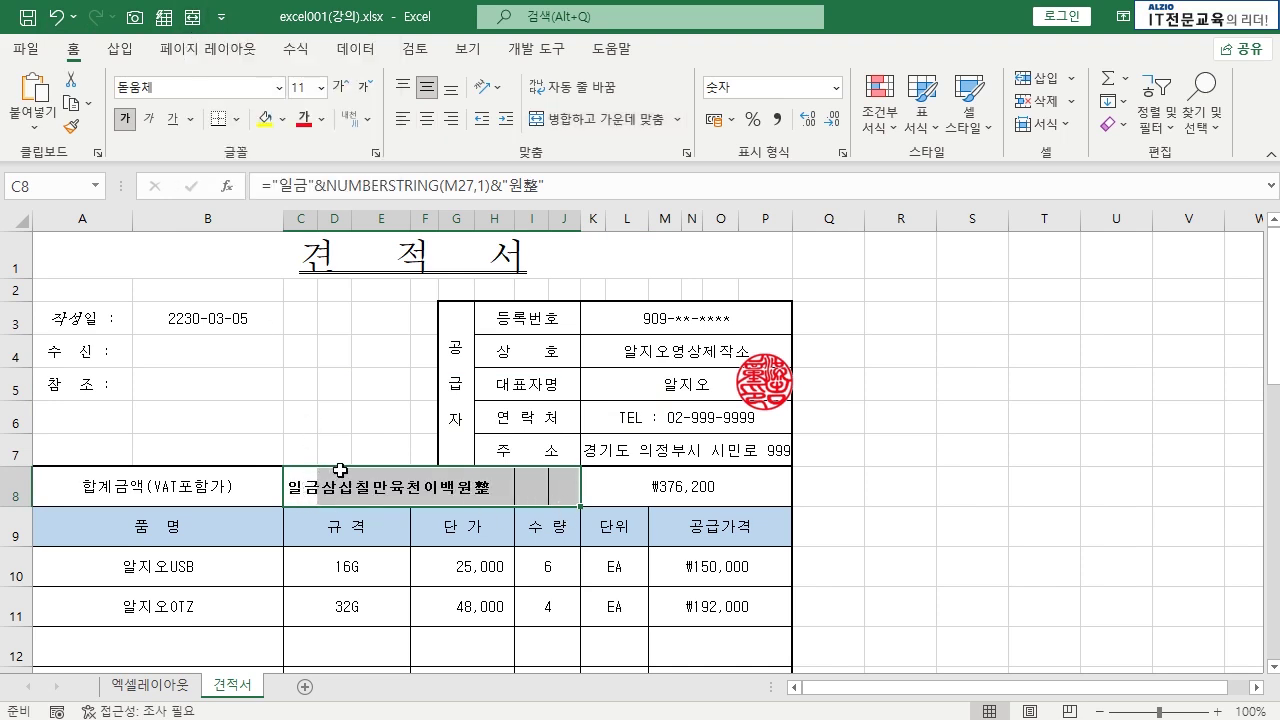
pyautogui.click(323, 402)
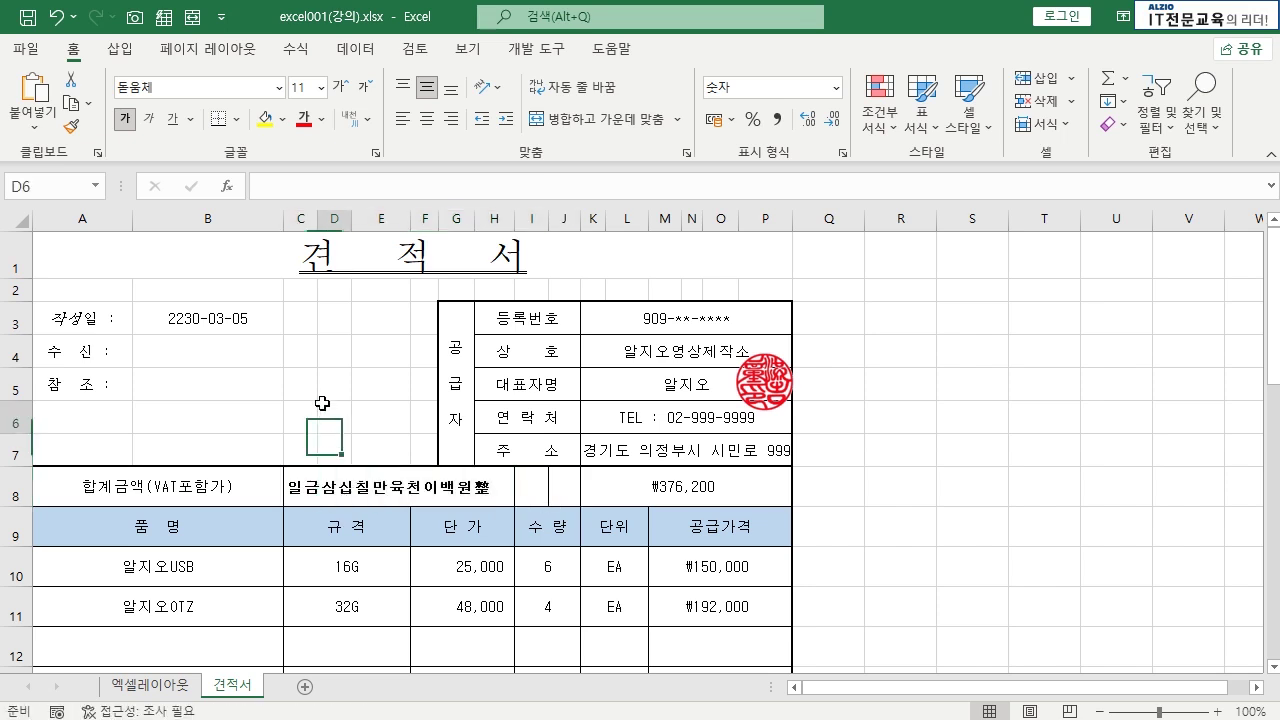
pyautogui.click(298, 482)
pyautogui.moveTo(300, 484); pyautogui.dragTo(557, 491)
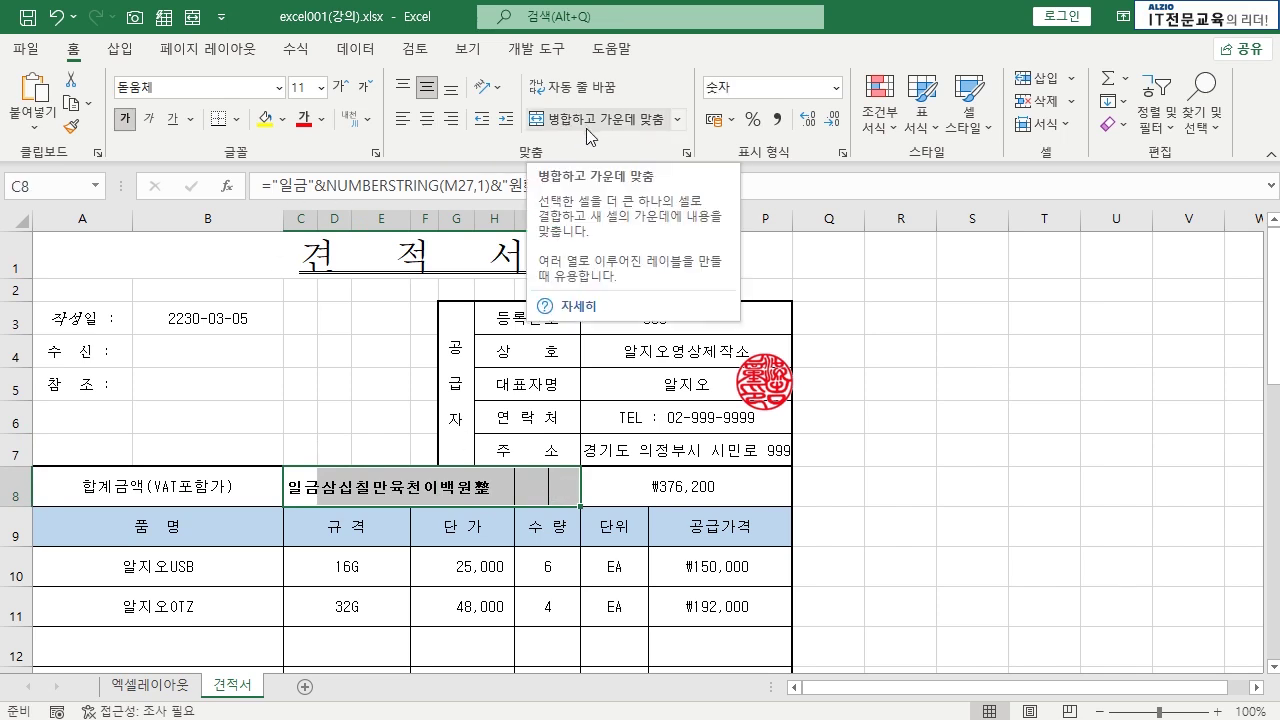
pyautogui.click(467, 48)
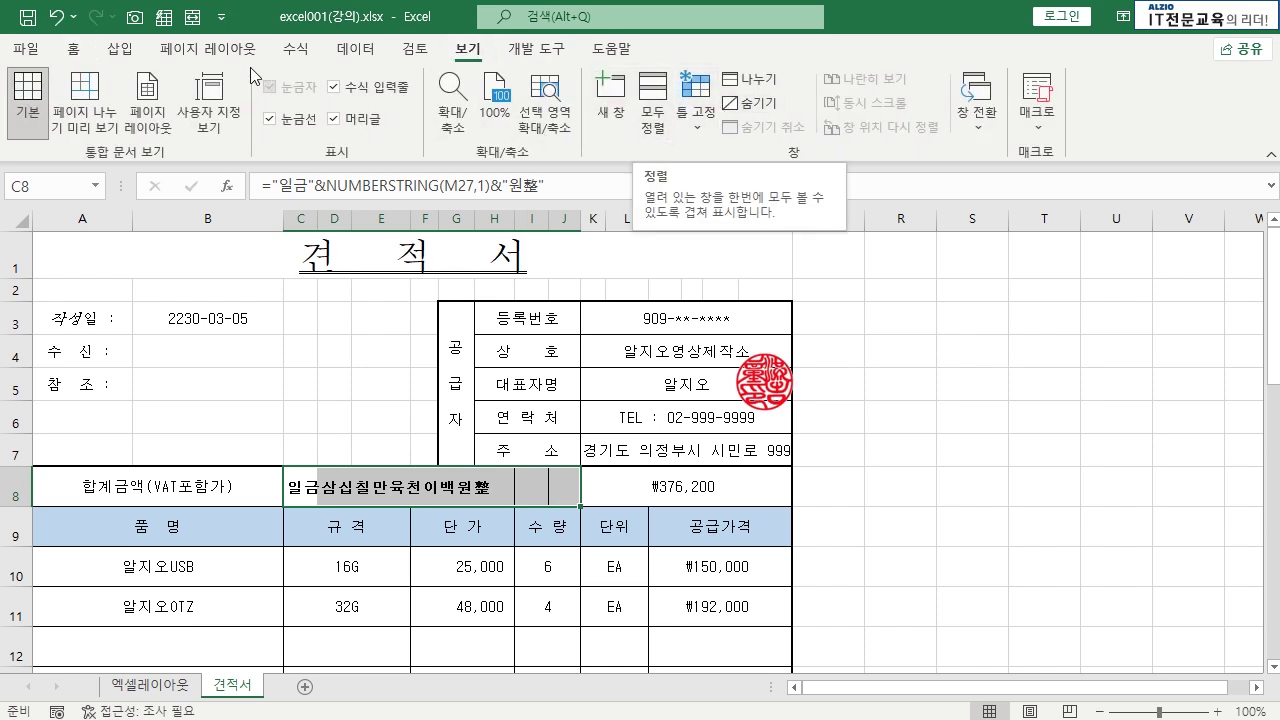
pyautogui.click(193, 24)
pyautogui.click(335, 352)
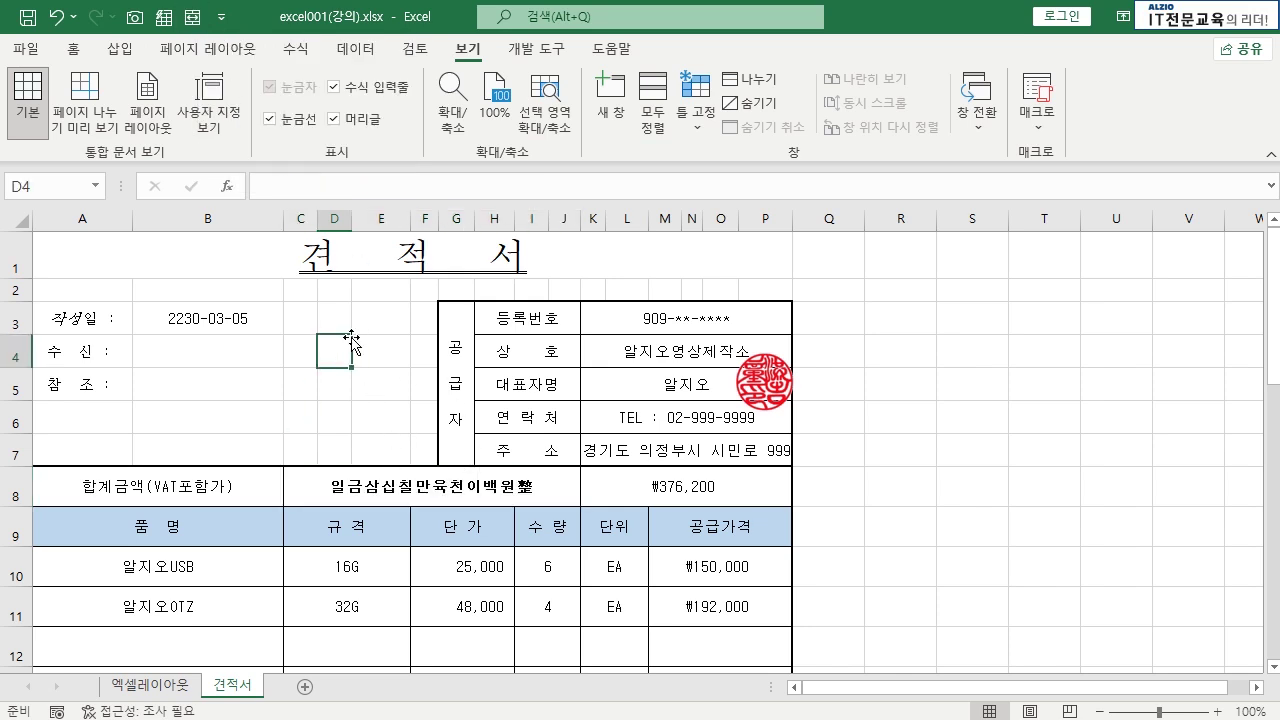
pyautogui.click(390, 488)
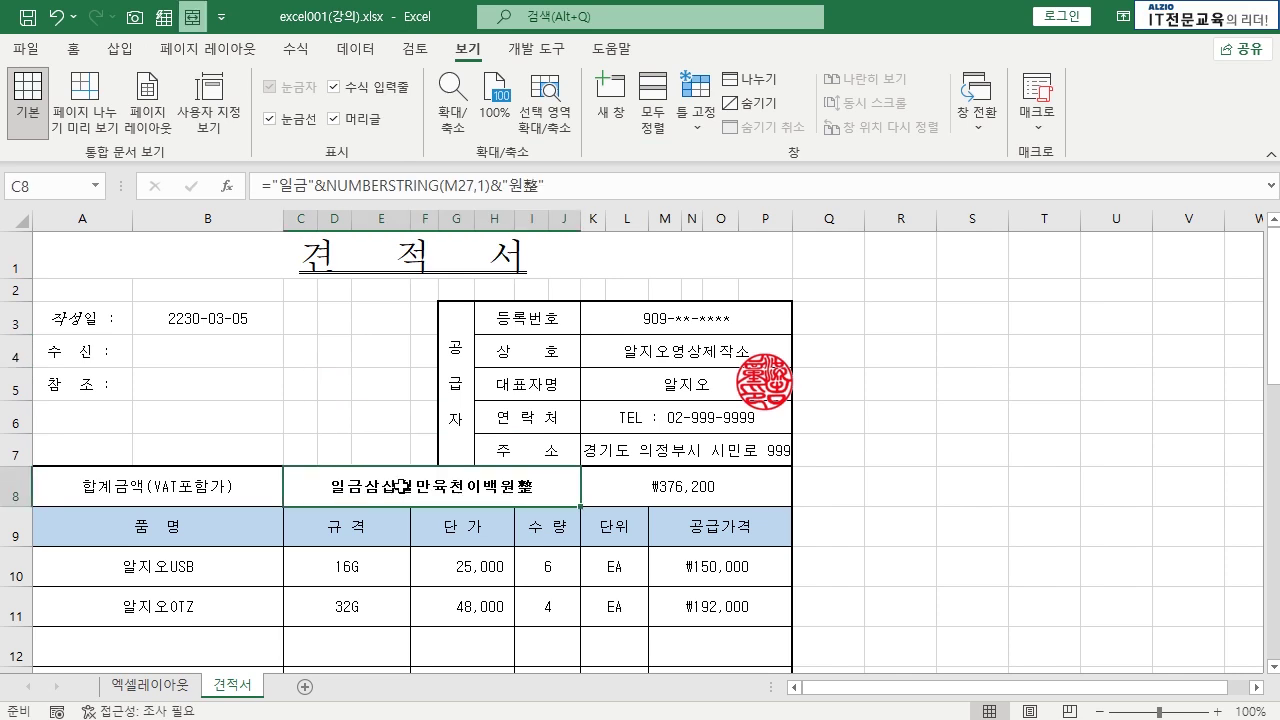
# - Examine the access-key hints for 병합하고 가운데 맞춤 on the 홈 ribbon and on the Quick Access Toolbar
pyautogui.press('alt')
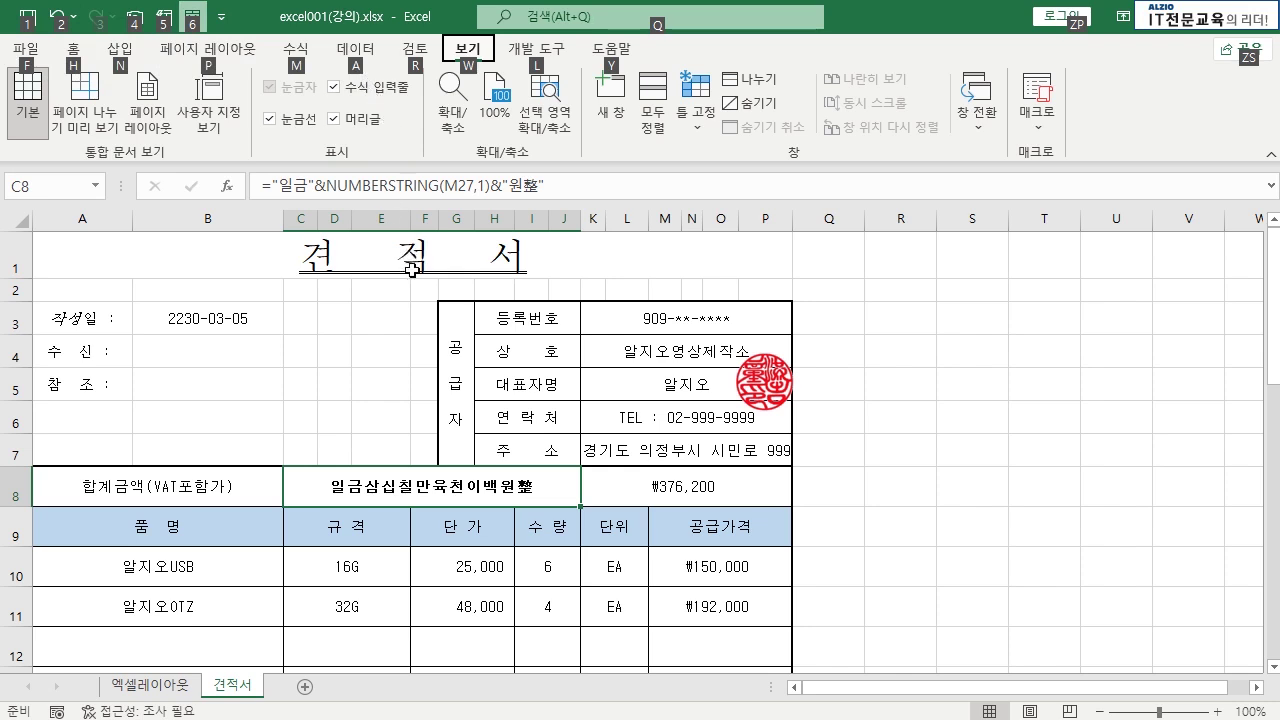
pyautogui.press('h')
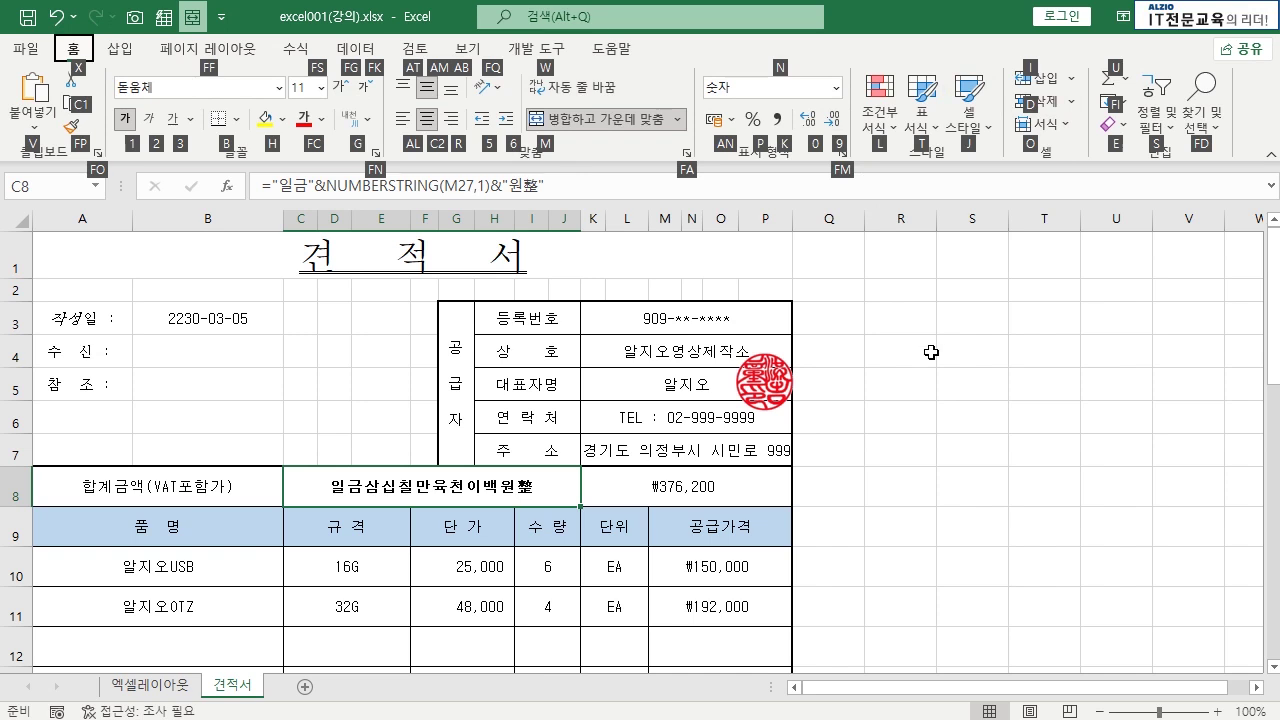
pyautogui.press('alt')
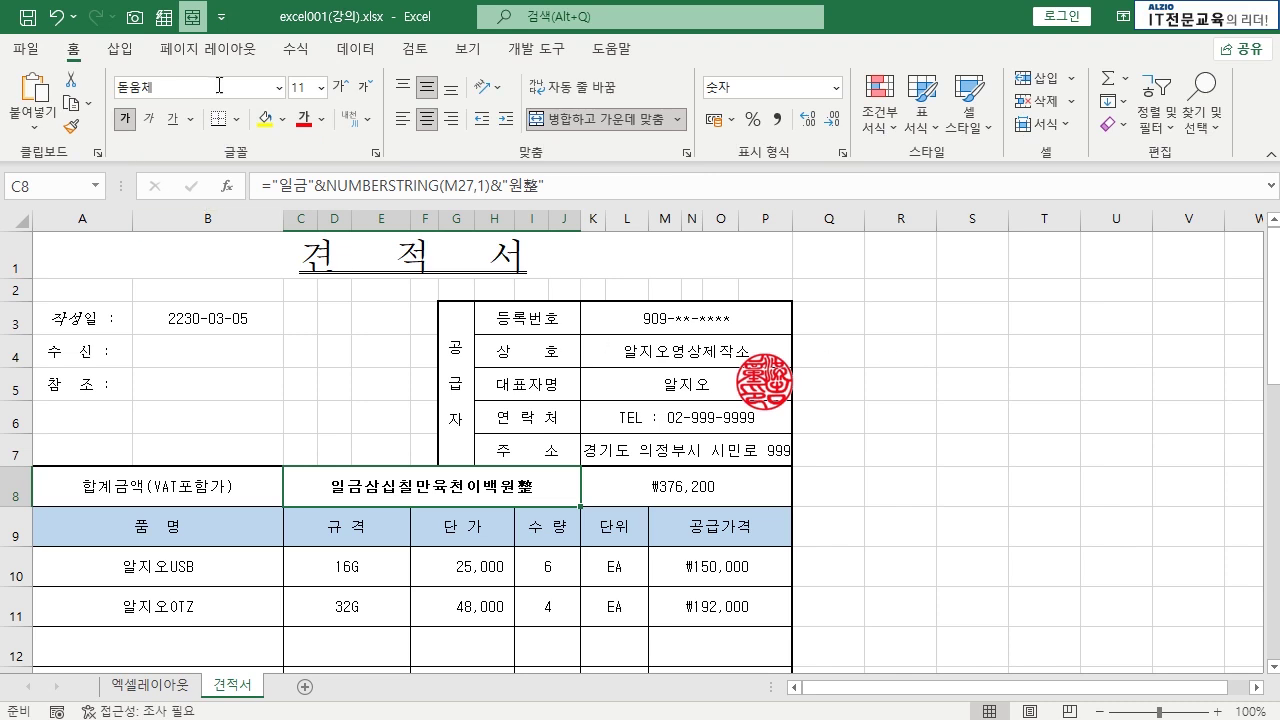
pyautogui.press('alt')
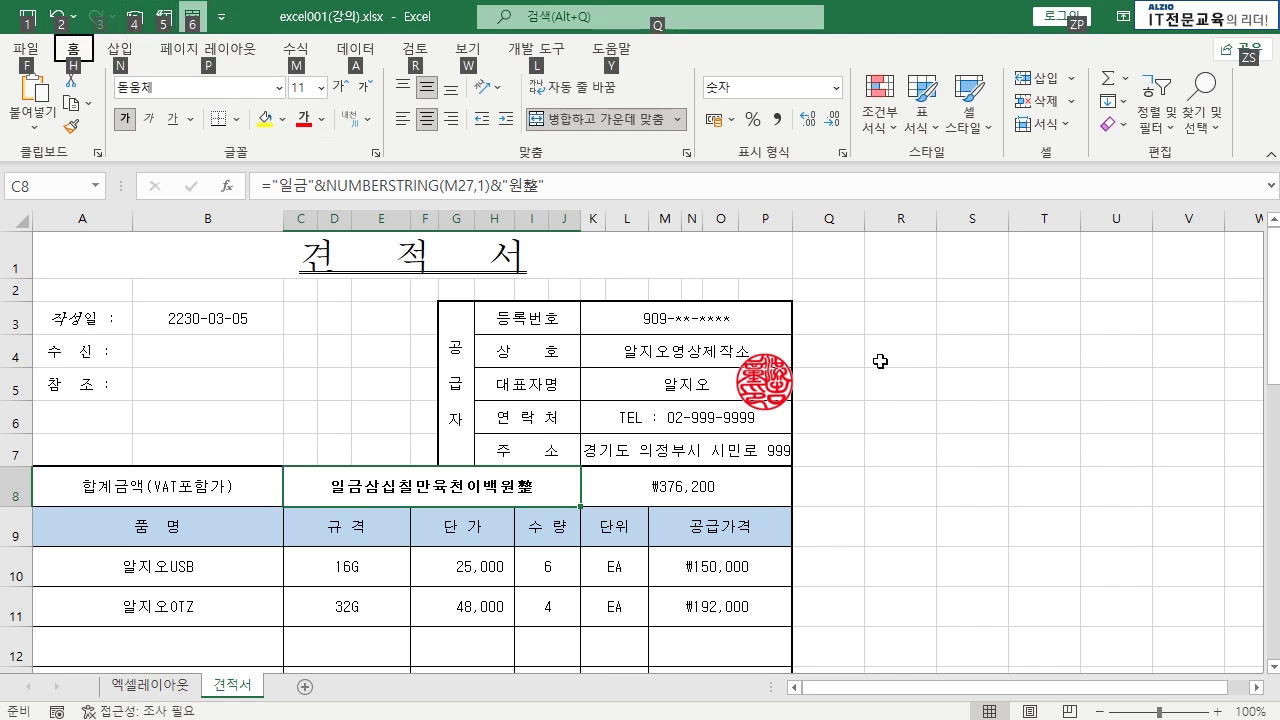
pyautogui.press('Escape')
pyautogui.click(374, 411)
pyautogui.press('alt')
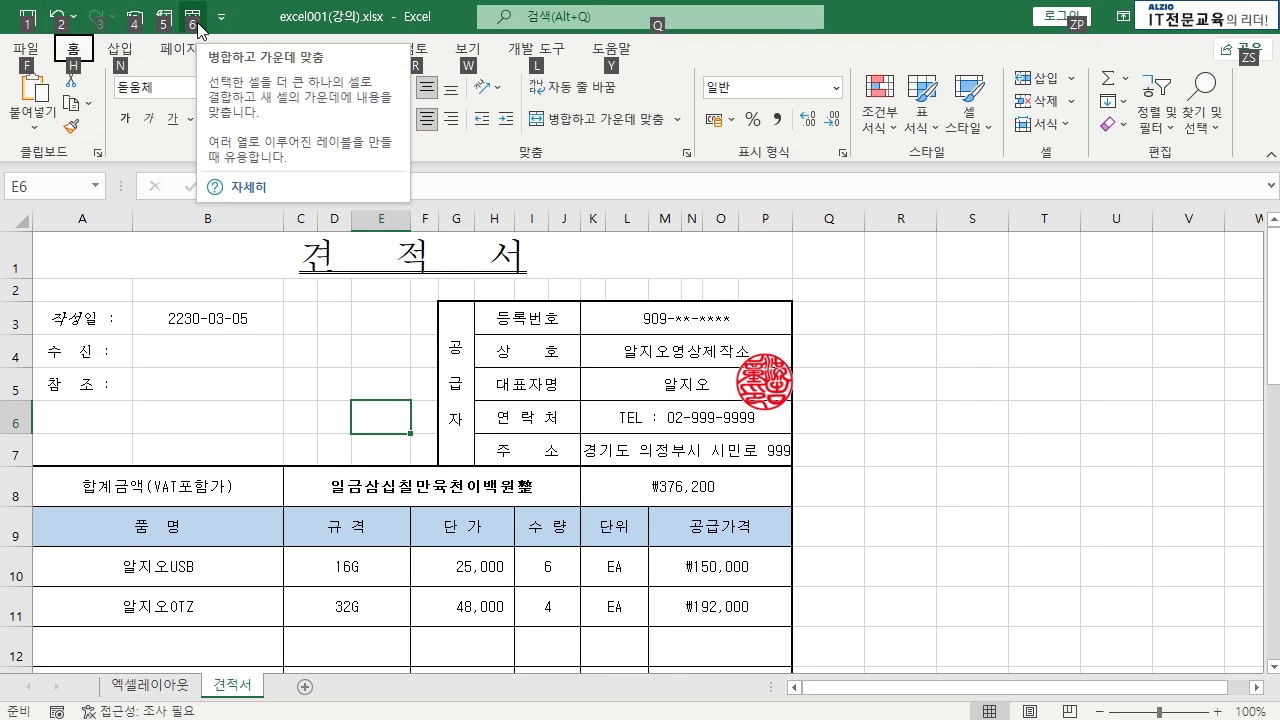
pyautogui.click(364, 431)
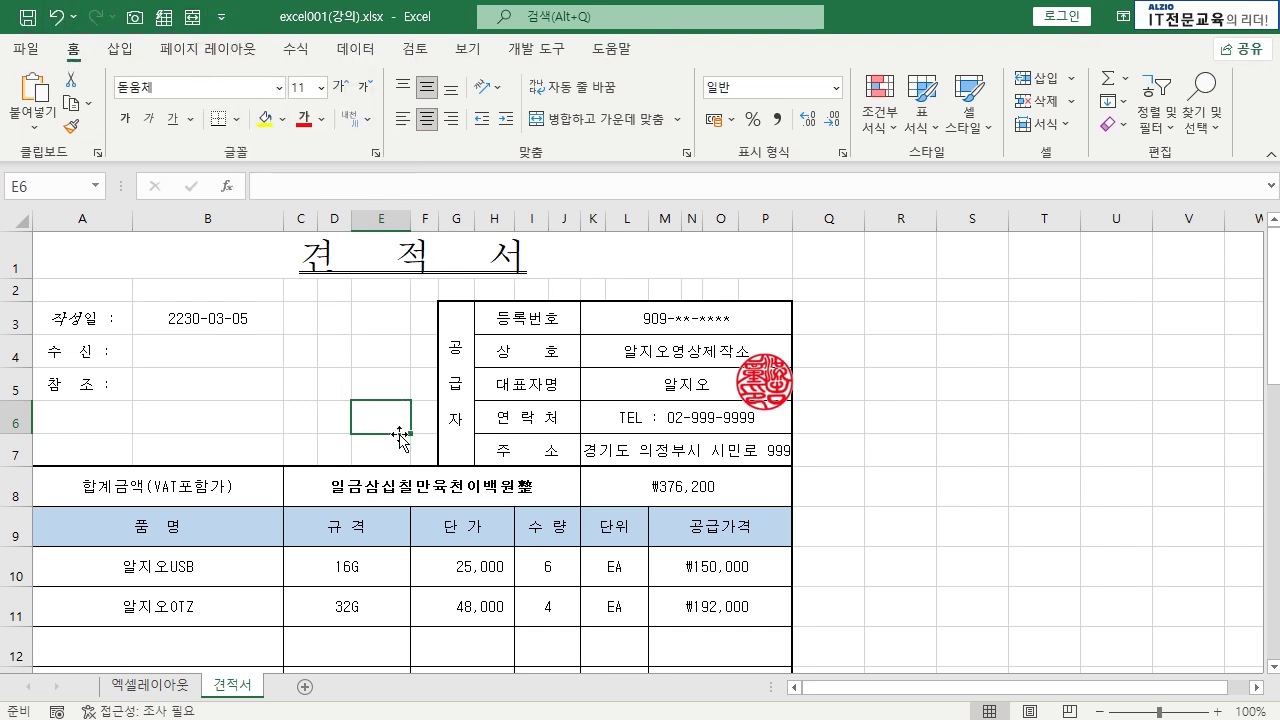
# - Toggle the merge of C8:J8 repeatedly with the ribbon's and the Quick Access Toolbar's access keys, finishing with the cell merged and deselected
pyautogui.click(390, 476)
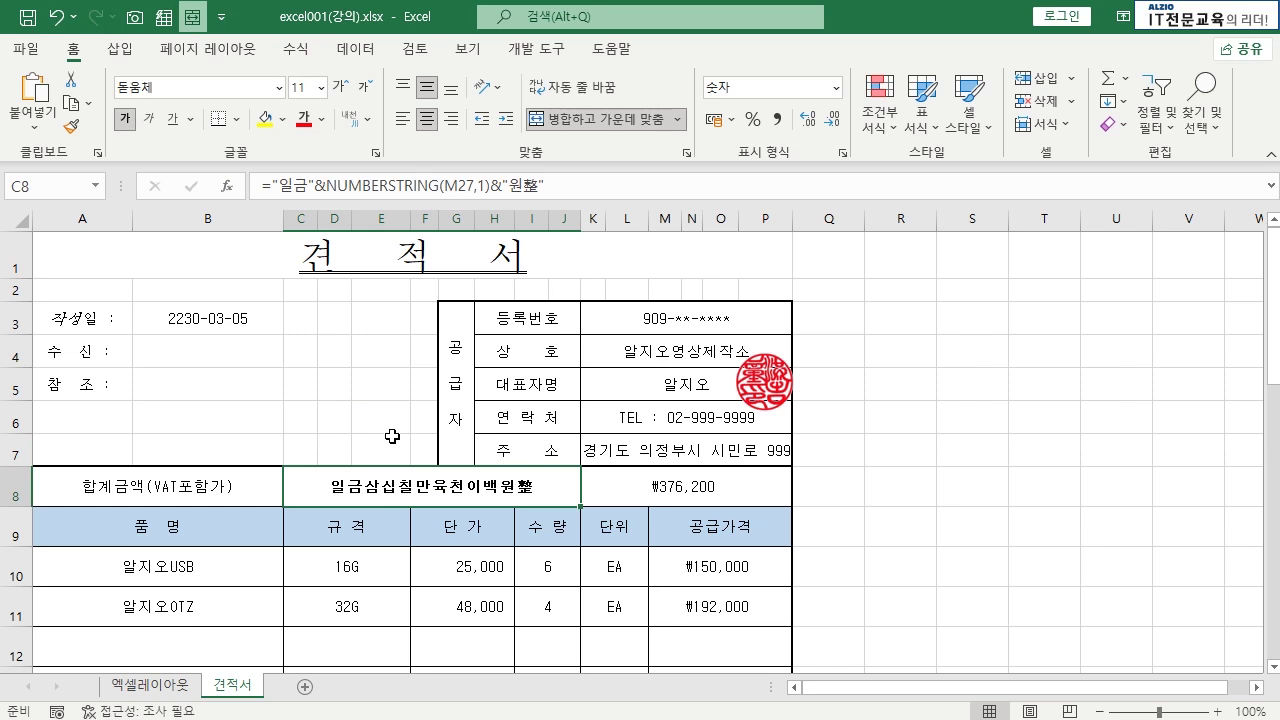
pyautogui.hotkey('alt', 'h')
pyautogui.press('m')
pyautogui.press('c')
pyautogui.hotkey('alt', '6')
pyautogui.hotkey('alt', '6')
pyautogui.hotkey('alt', '6')
pyautogui.hotkey('alt', '6')
pyautogui.hotkey('alt', '6')
pyautogui.click(397, 430)
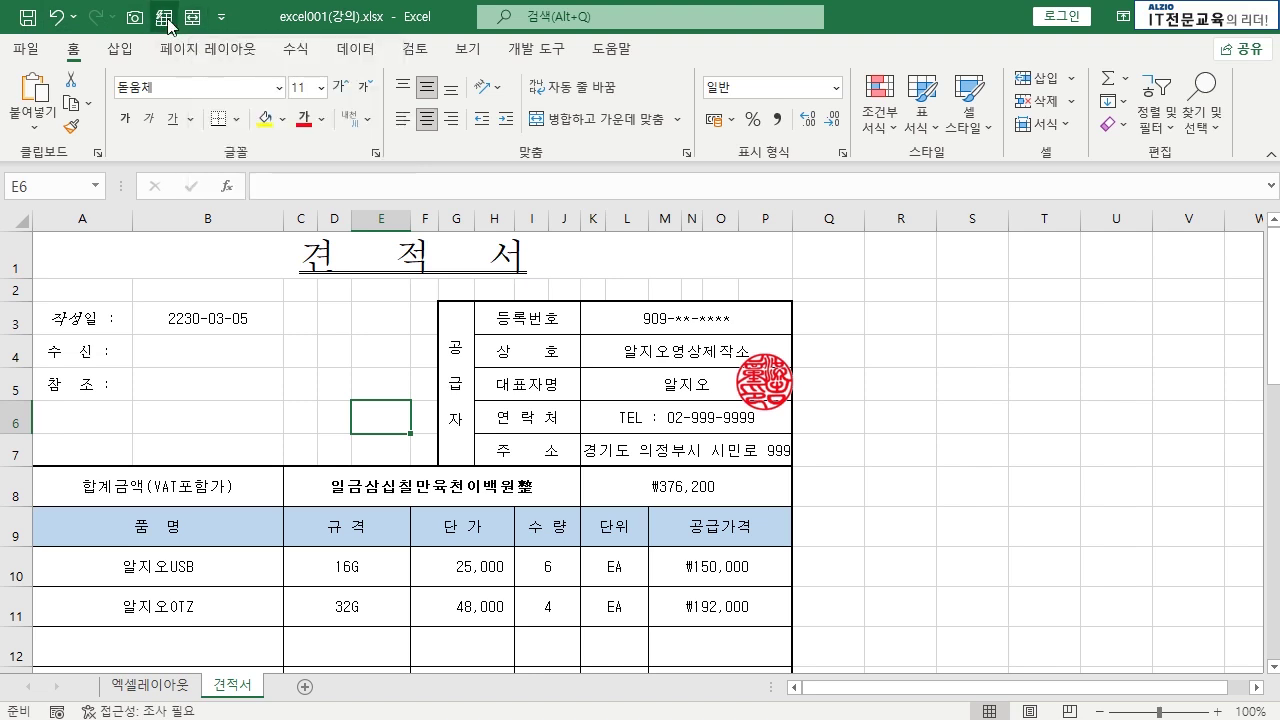
# - Remove the camera command and the table-like command next to it from the Quick Access Toolbar, keeping 병합하고 가운데 맞춤
pyautogui.rightClick(168, 22)
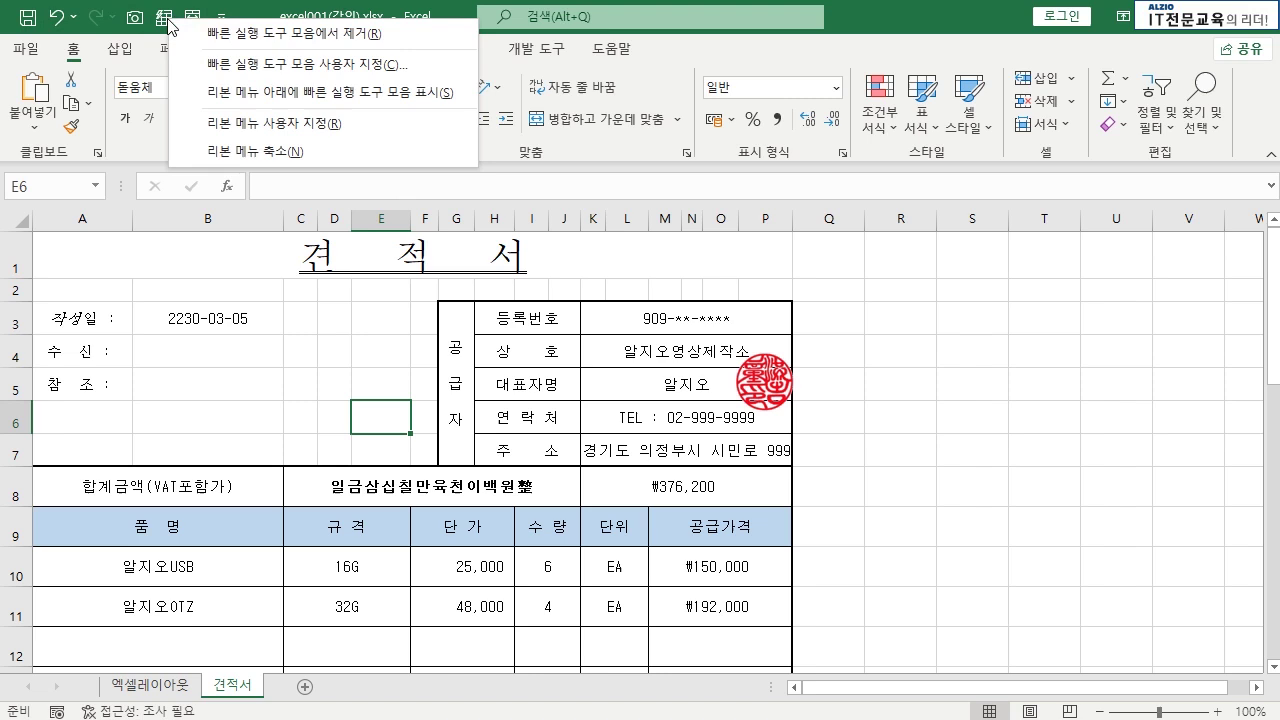
pyautogui.click(230, 36)
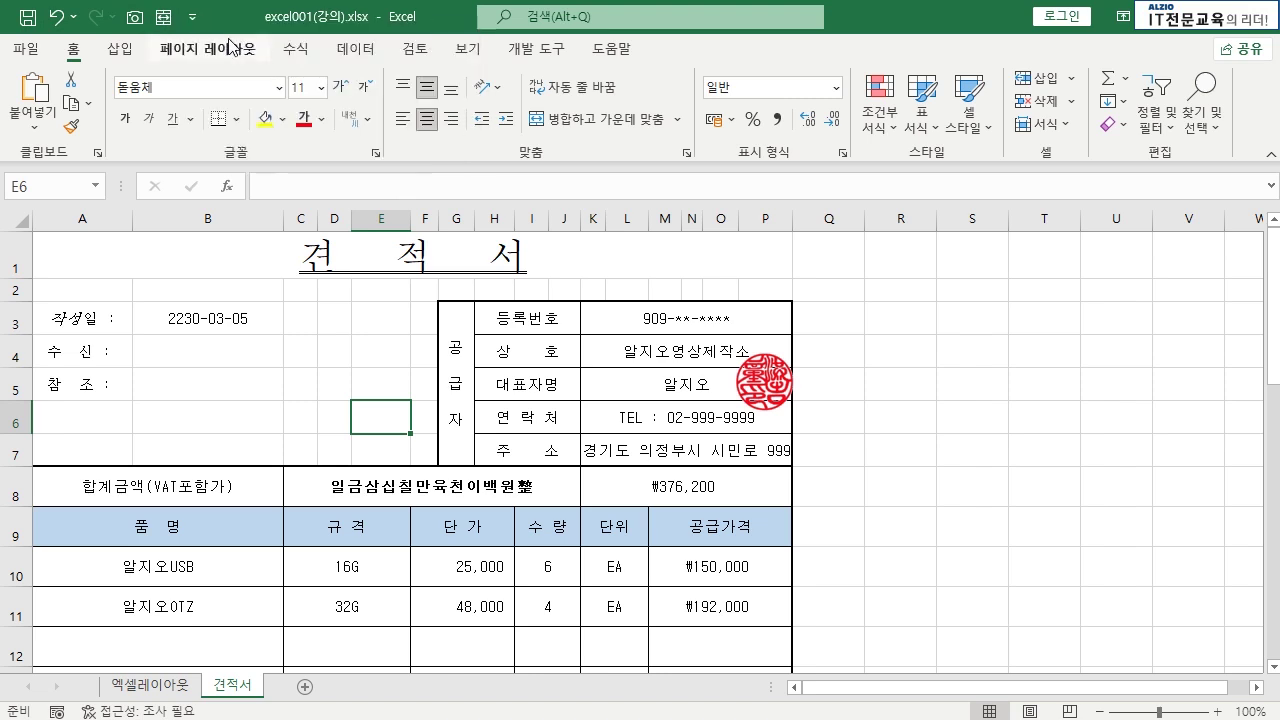
pyautogui.rightClick(145, 27)
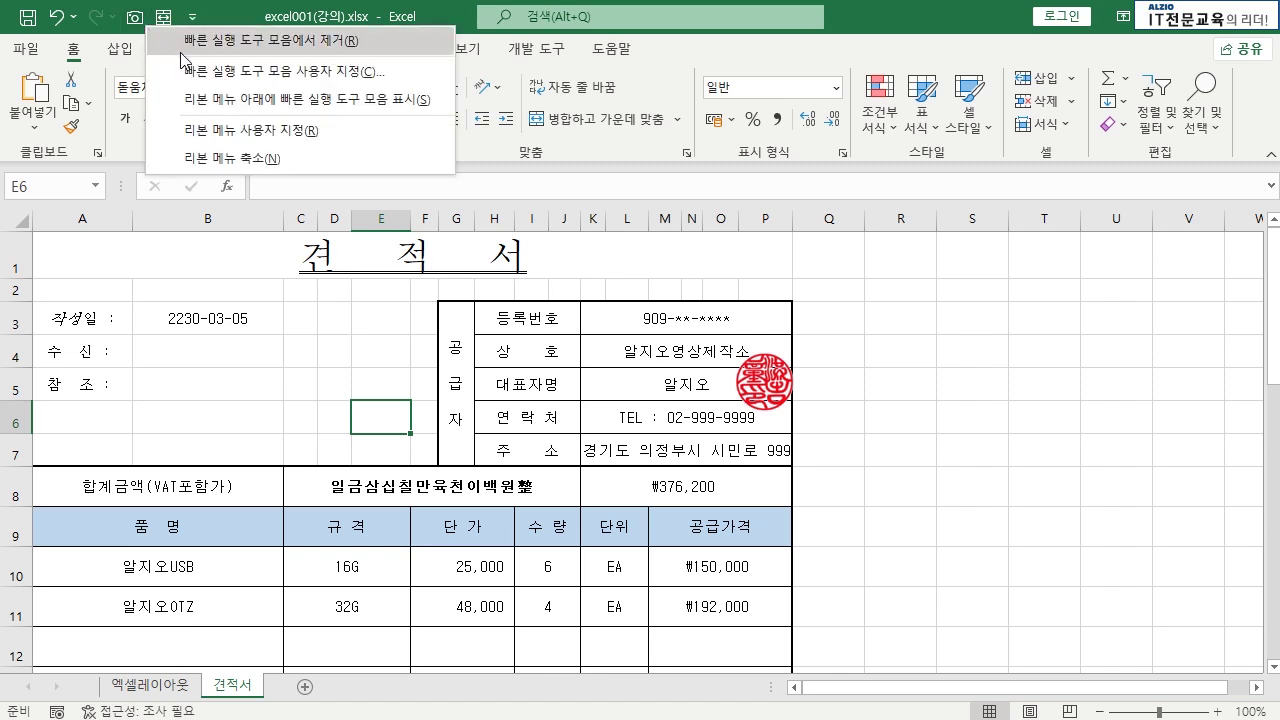
pyautogui.click(189, 50)
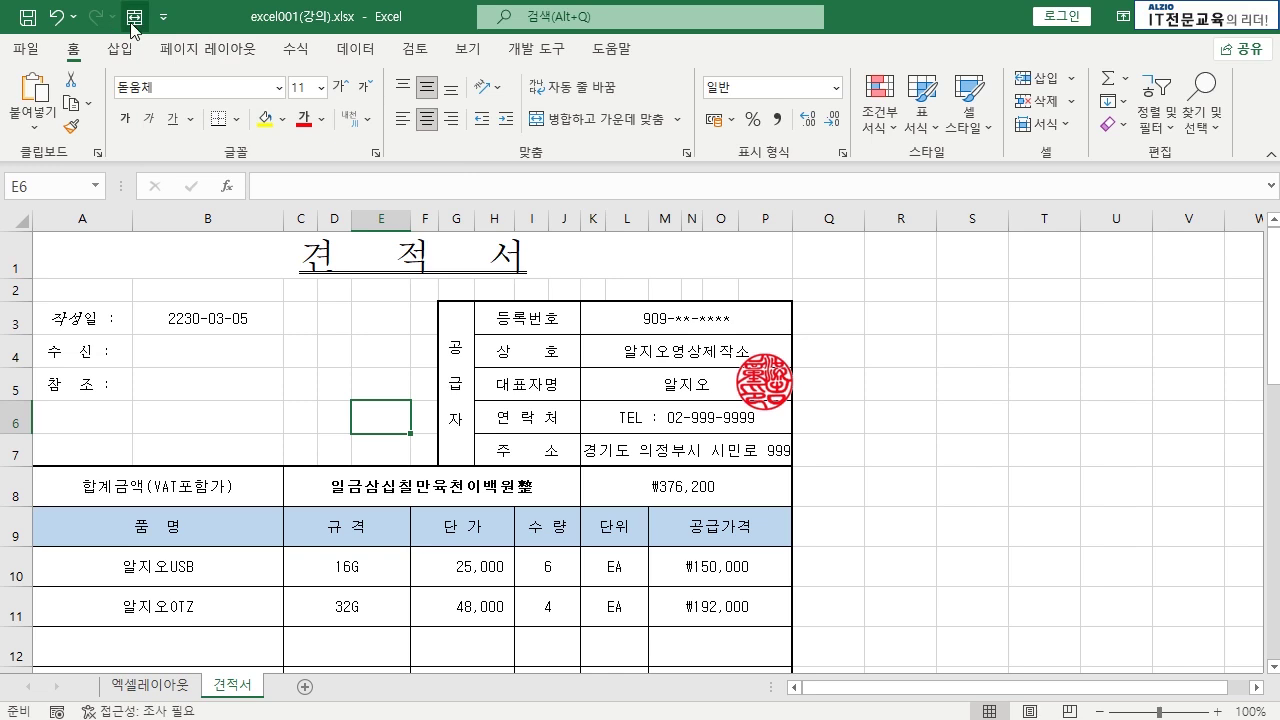
# - Check the new access number of 병합하고 가운데 맞춤, and use it to unmerge and re-merge C8:J8
pyautogui.press('alt')
pyautogui.press('alt')
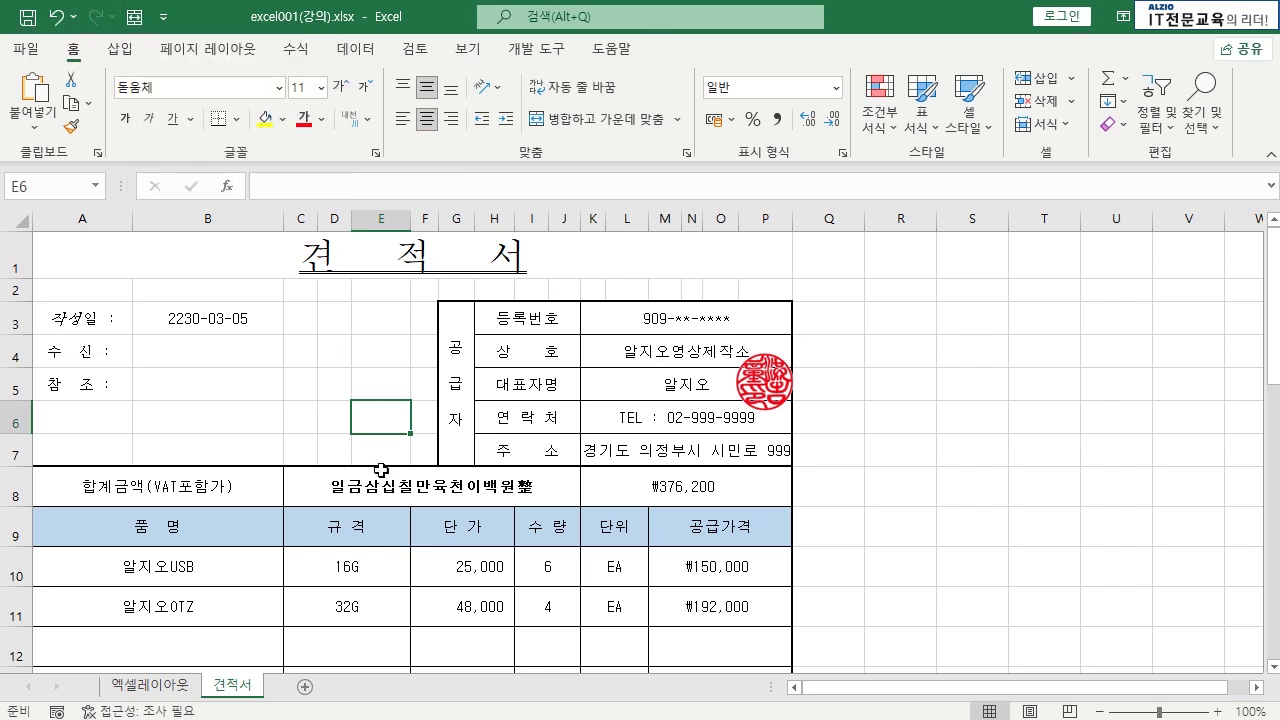
pyautogui.click(385, 485)
pyautogui.hotkey('alt', '4')
pyautogui.hotkey('alt', '4')
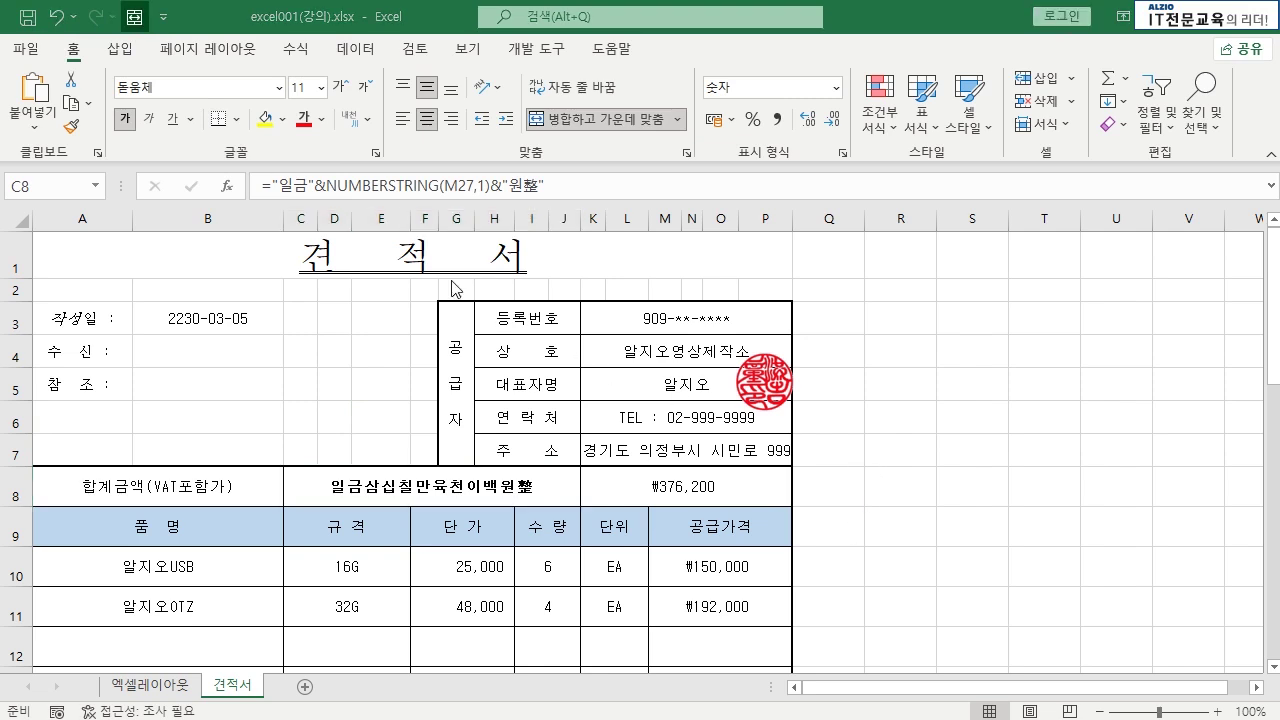
pyautogui.click(319, 355)
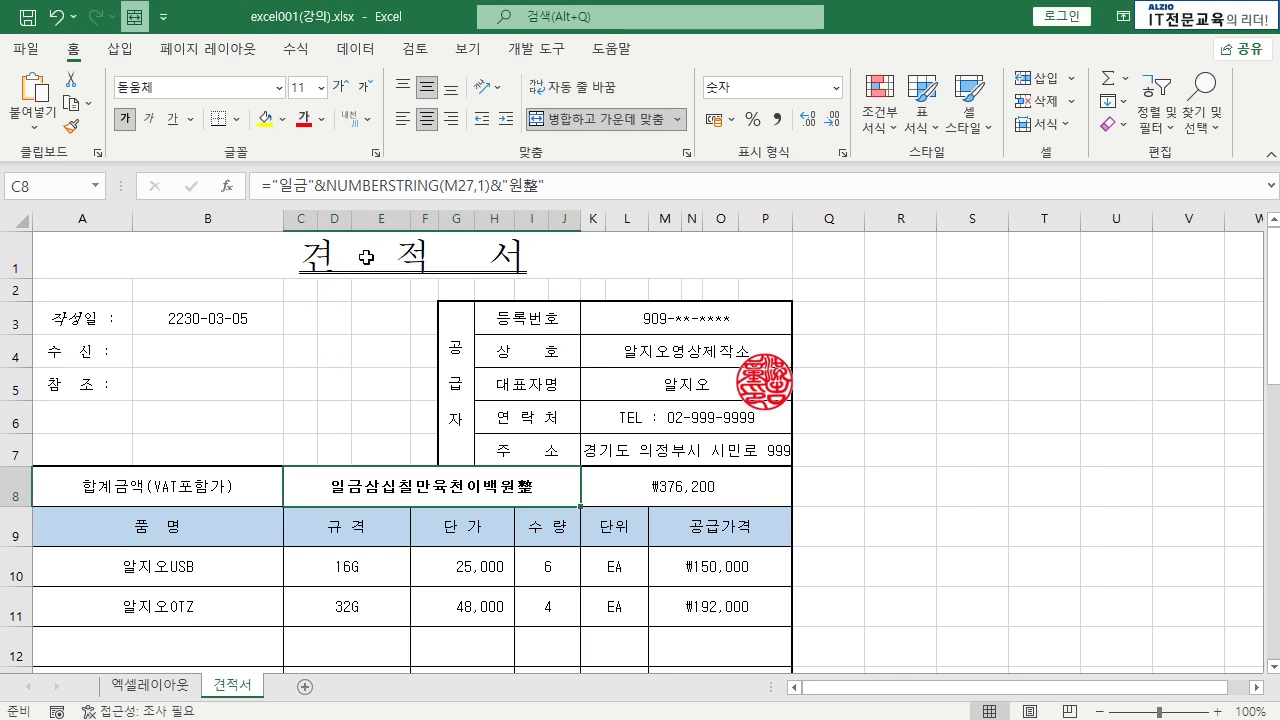
pyautogui.click(364, 320)
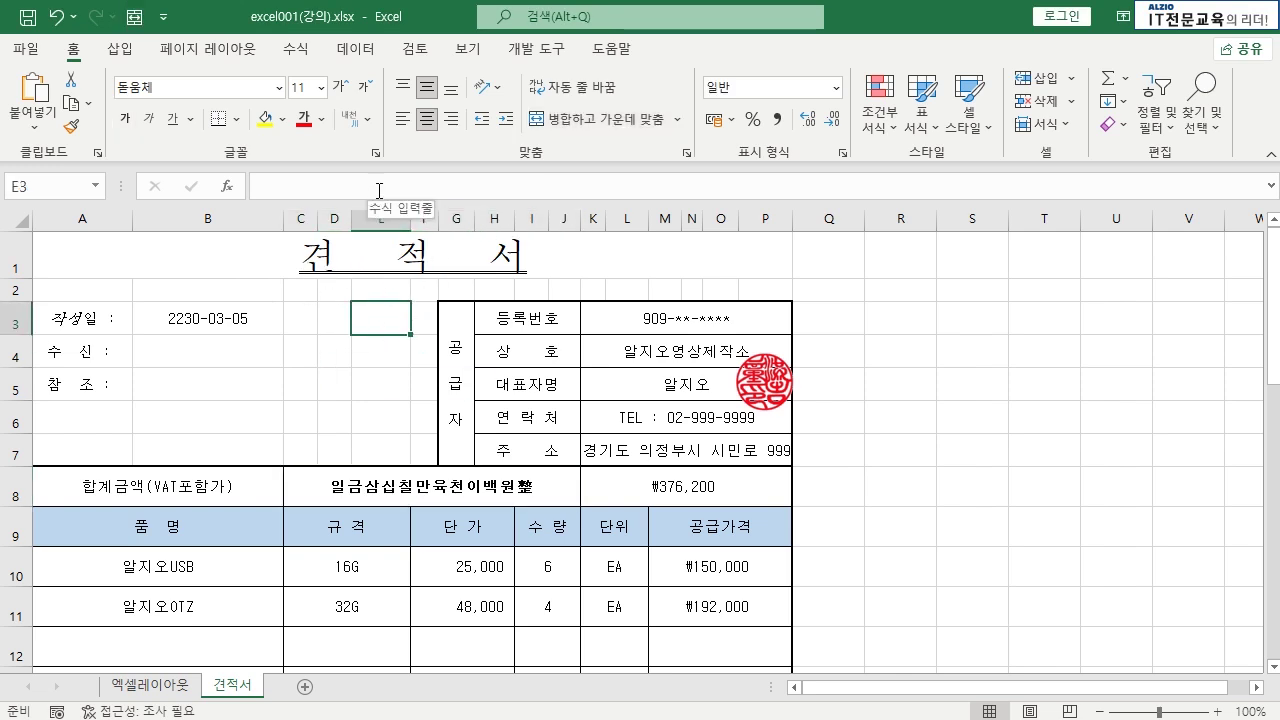
# - Compare the formula bar contents of the 알지오USB row's unit price cell F10 and supply price cell M10
pyautogui.click(472, 573)
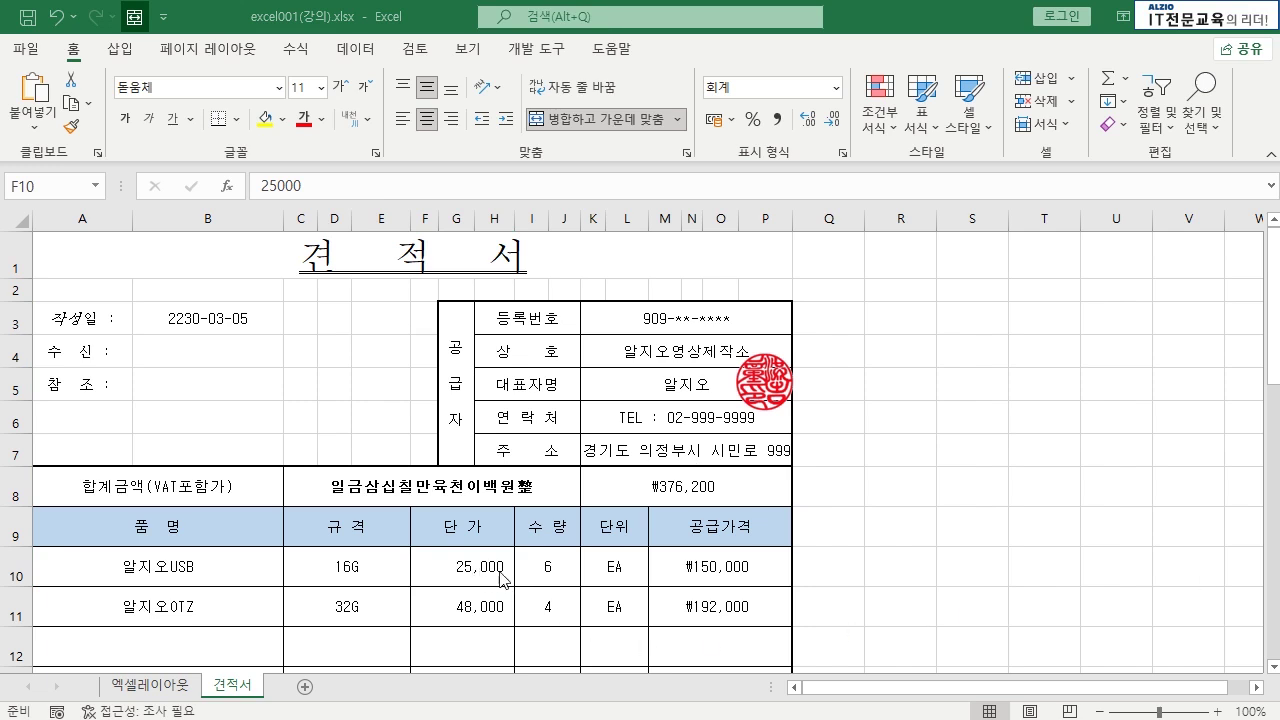
pyautogui.click(721, 570)
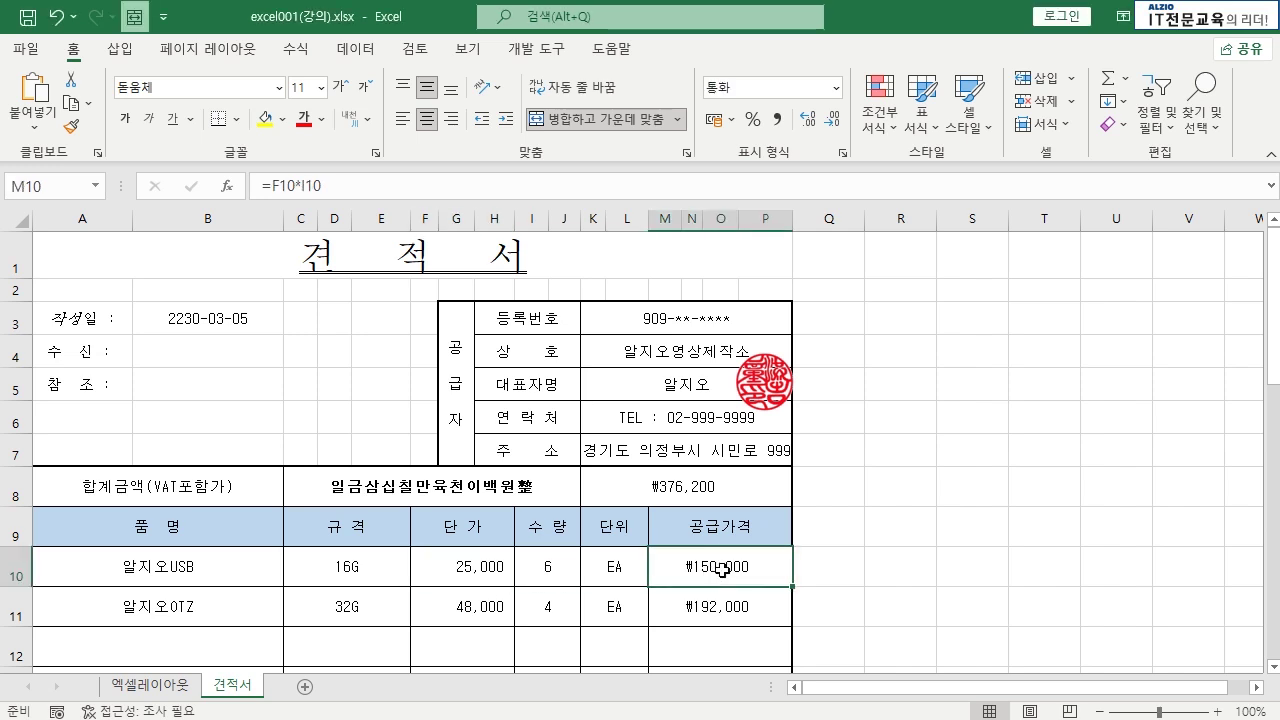
pyautogui.click(534, 575)
pyautogui.click(460, 567)
pyautogui.doubleClick(460, 567)
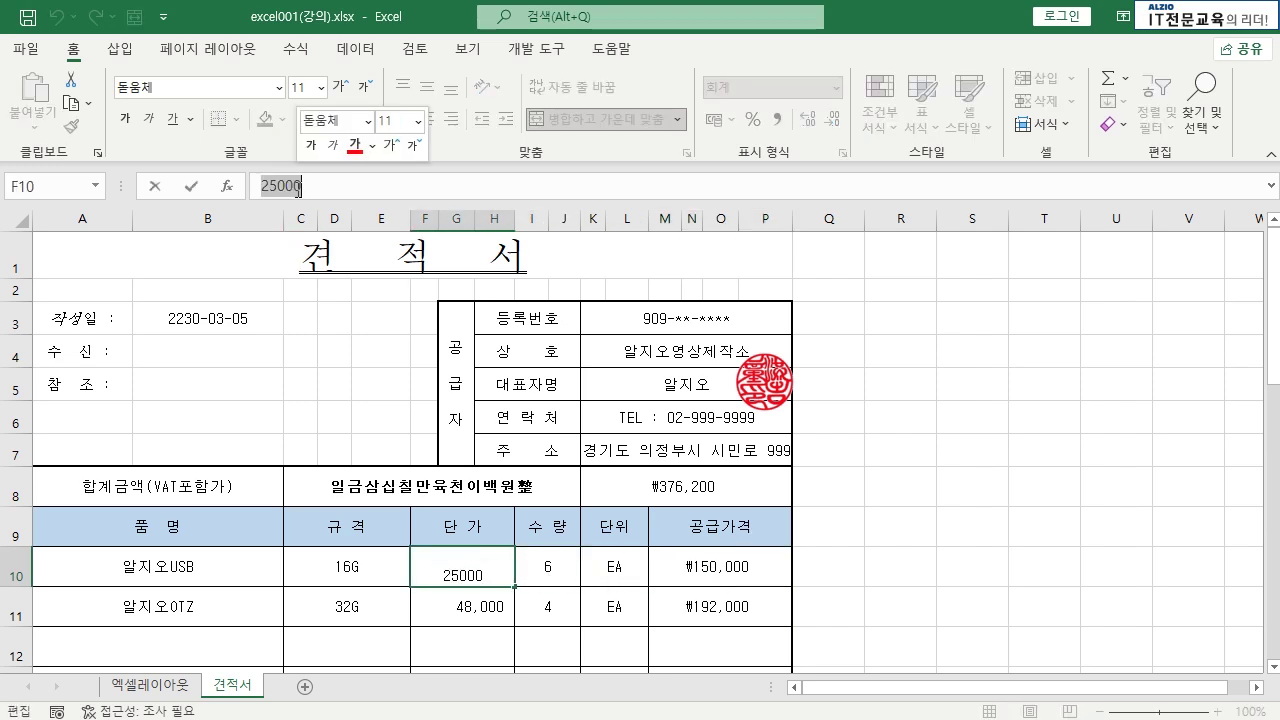
pyautogui.click(705, 567)
pyautogui.doubleClick(705, 567)
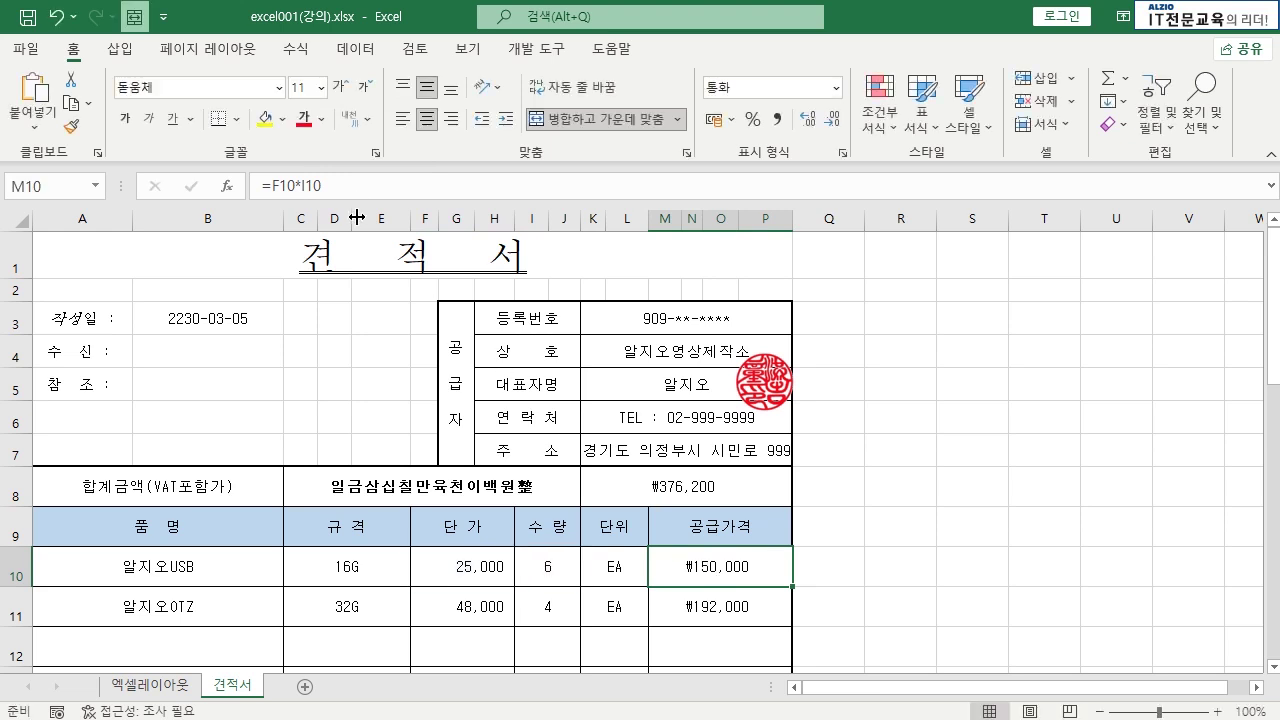
# - Inspect the formula of the 알지오USB row's supply price cell M10 and the cells it references
pyautogui.moveTo(323, 186); pyautogui.dragTo(258, 190)
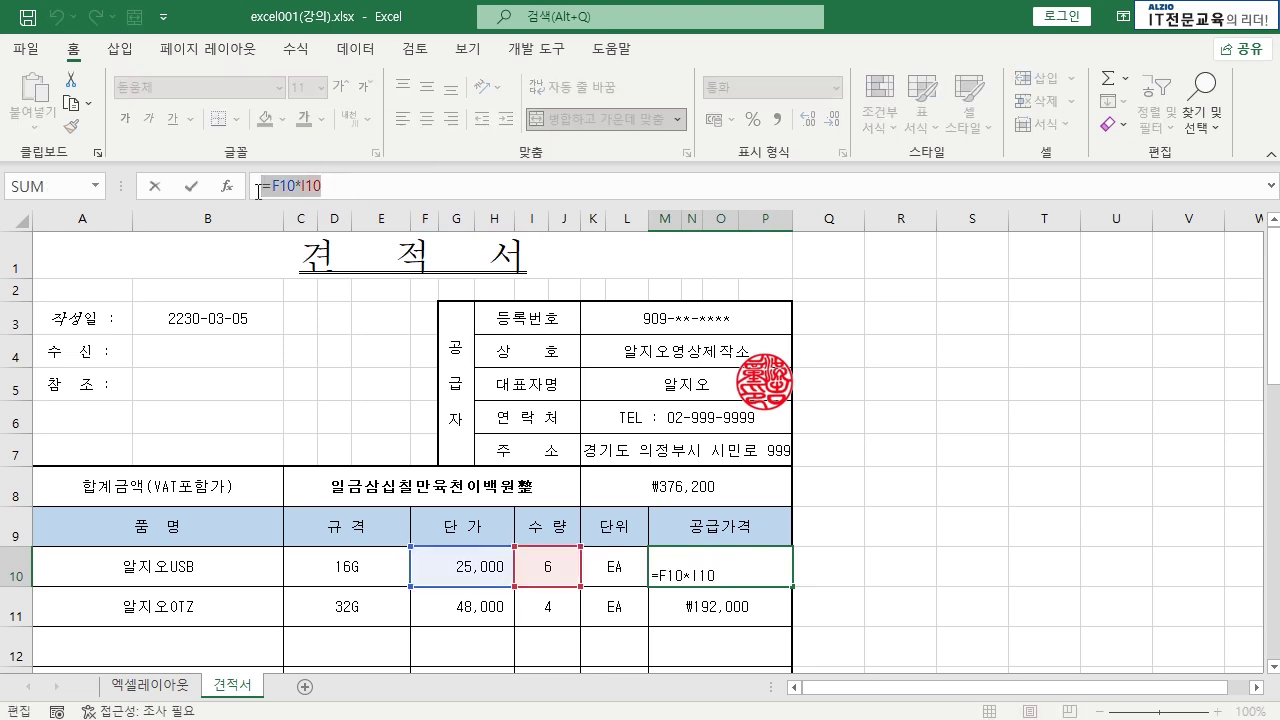
pyautogui.moveTo(273, 190); pyautogui.dragTo(256, 186)
pyautogui.click(339, 186)
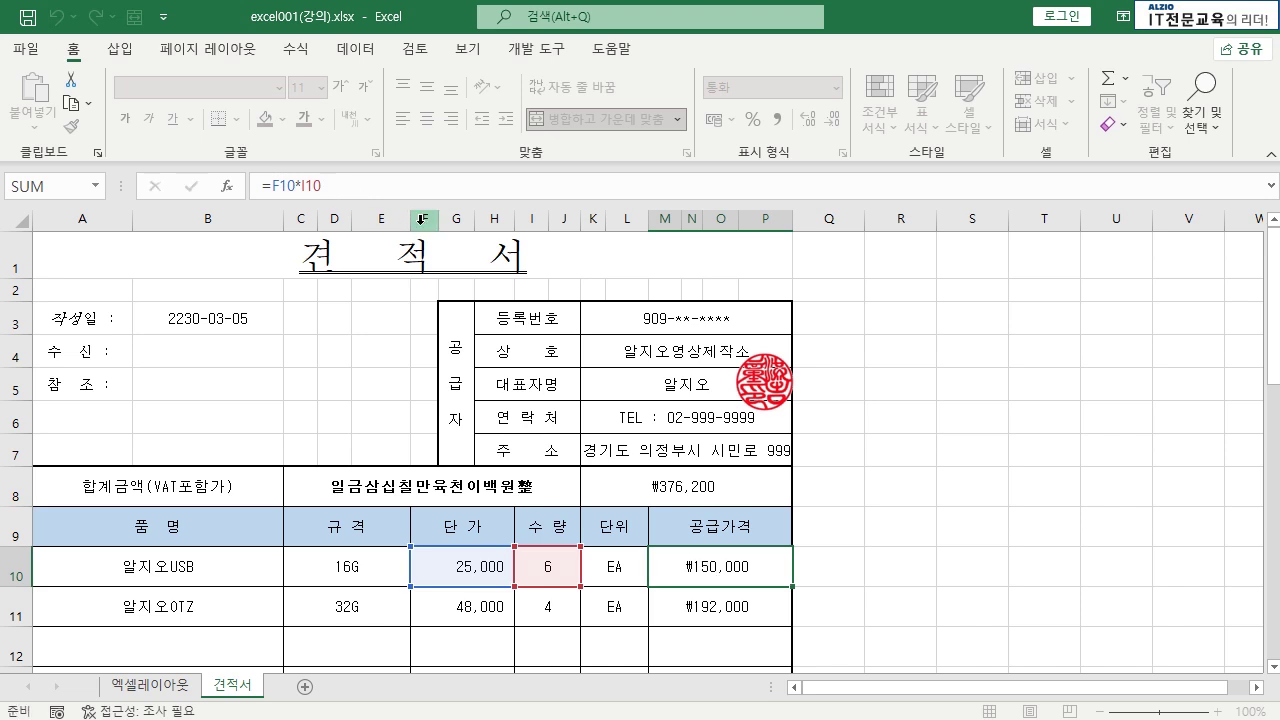
pyautogui.hotkey('ctrl', 'Return')
# - Compare the formula bar contents of the 알지오USB row's quantity I10, unit price F10 and supply price M10
pyautogui.click(553, 570)
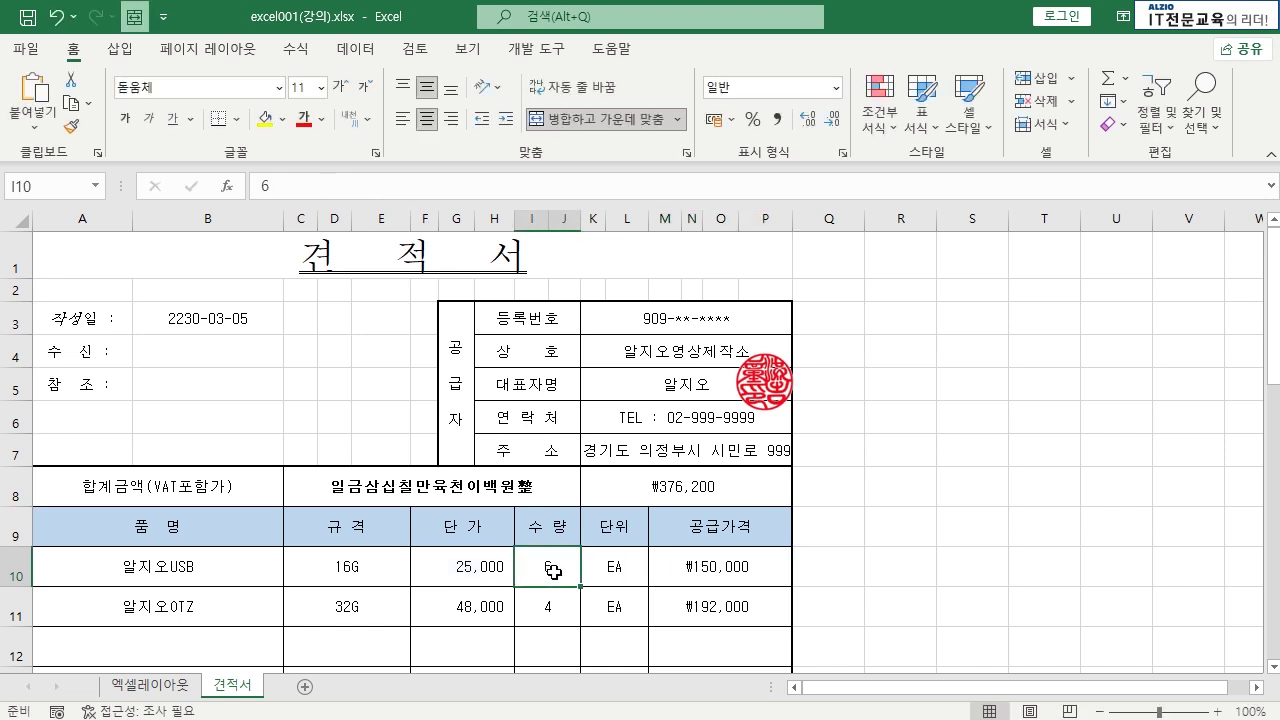
pyautogui.doubleClick(278, 186)
pyautogui.click(278, 186)
pyautogui.press('Escape')
pyautogui.click(476, 565)
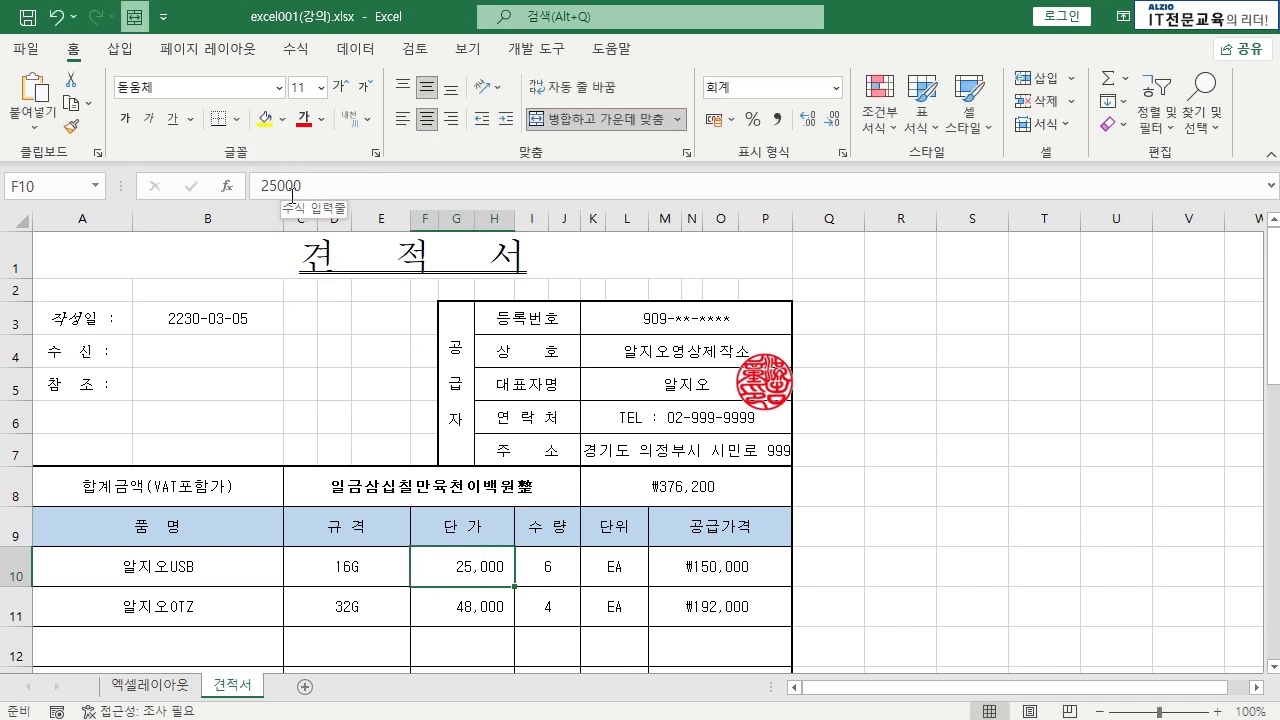
pyautogui.click(708, 572)
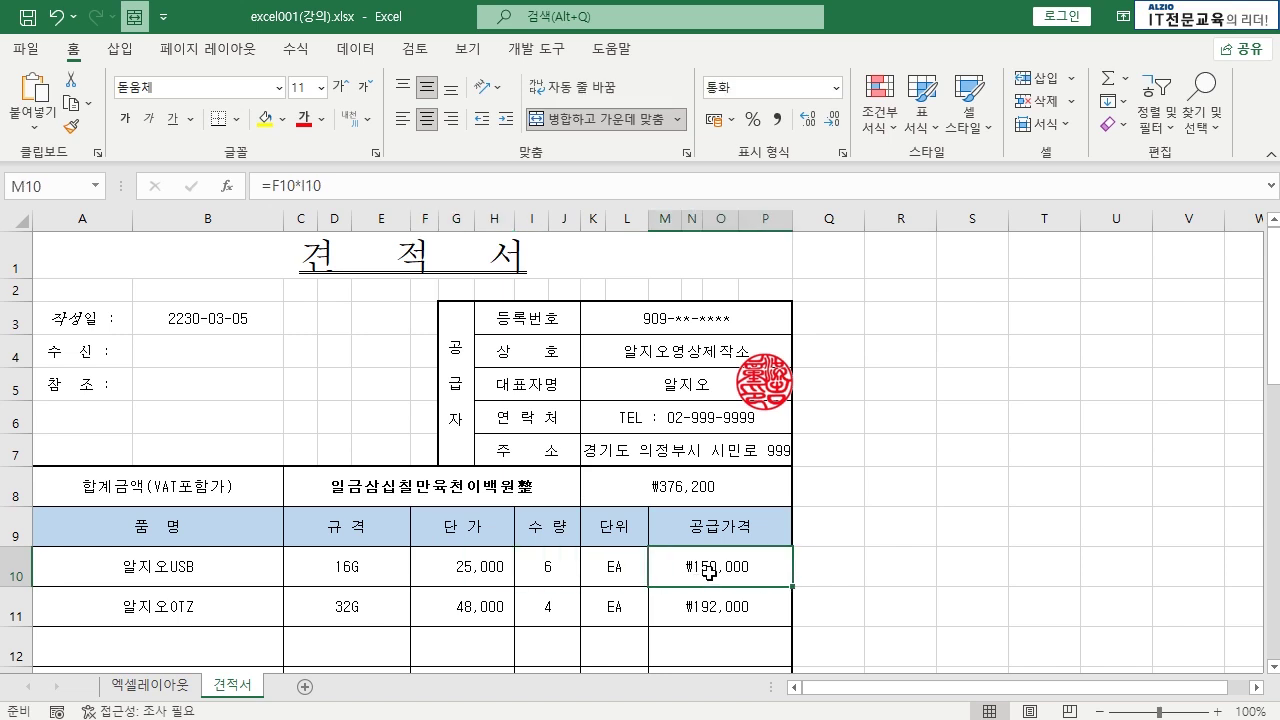
pyautogui.click(325, 184)
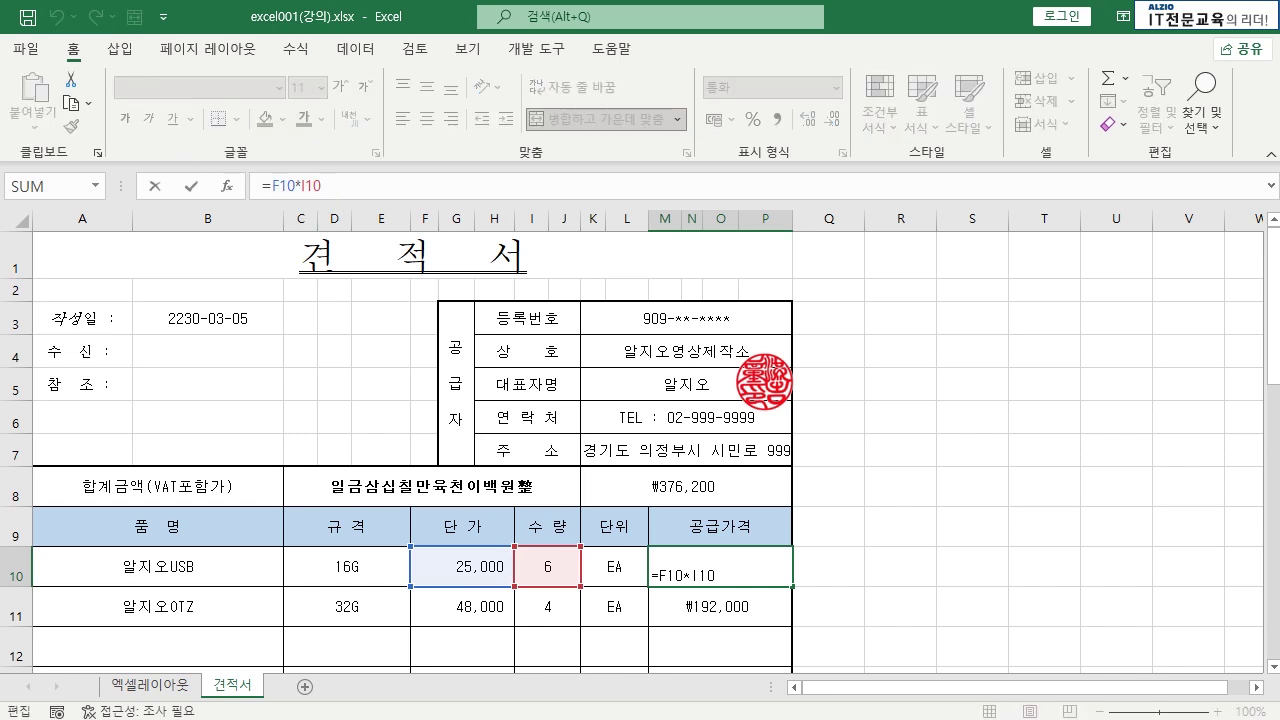
pyautogui.hotkey('ctrl', 'Return')
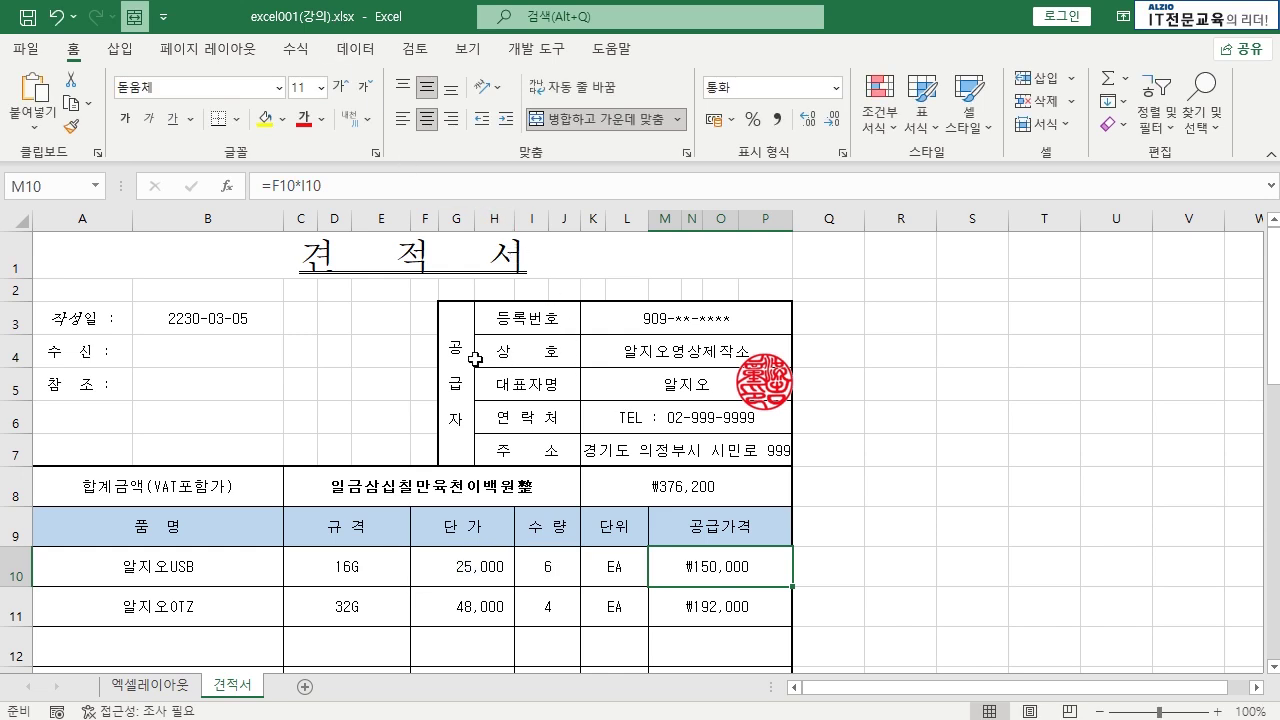
# - Name the supplier details range H3:P7 공급자, and reselect the range to check its name
pyautogui.moveTo(490, 318); pyautogui.dragTo(658, 443)
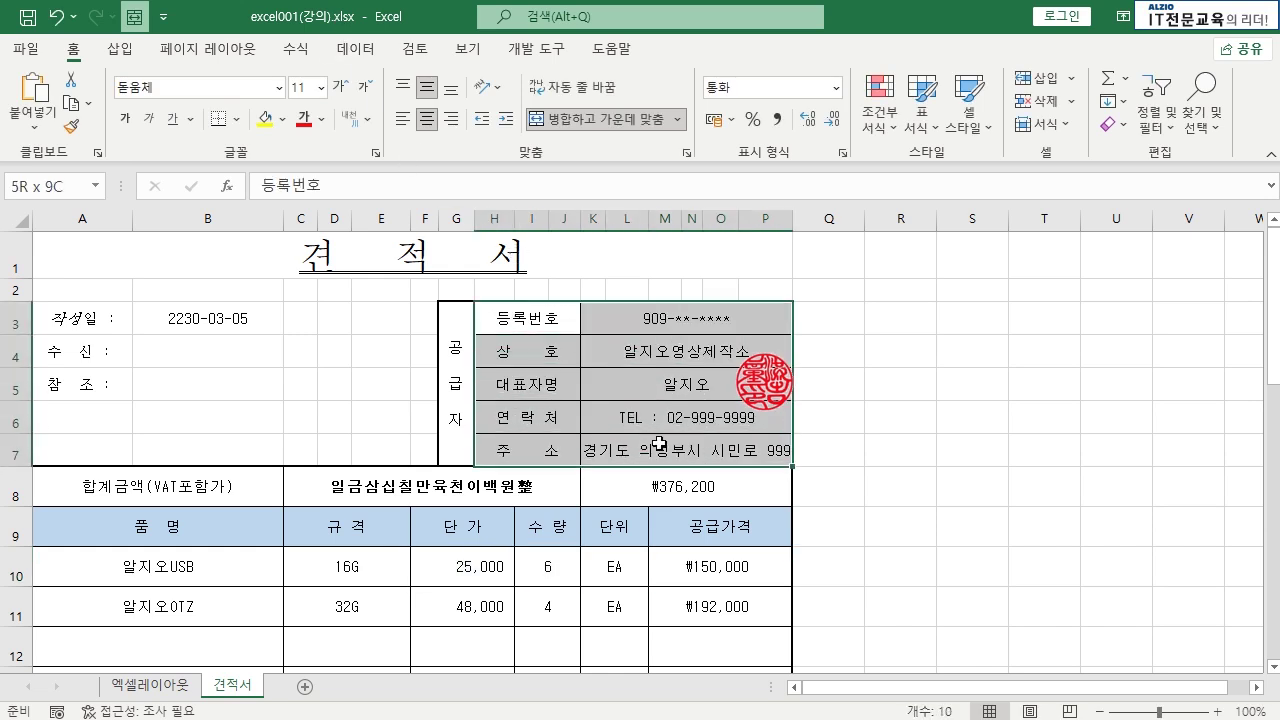
pyautogui.click(48, 192)
pyautogui.write('r')
pyautogui.press('BackSpace')
pyautogui.write('공급자')
pyautogui.press('Return')
pyautogui.click(886, 402)
pyautogui.moveTo(530, 318); pyautogui.dragTo(640, 450)
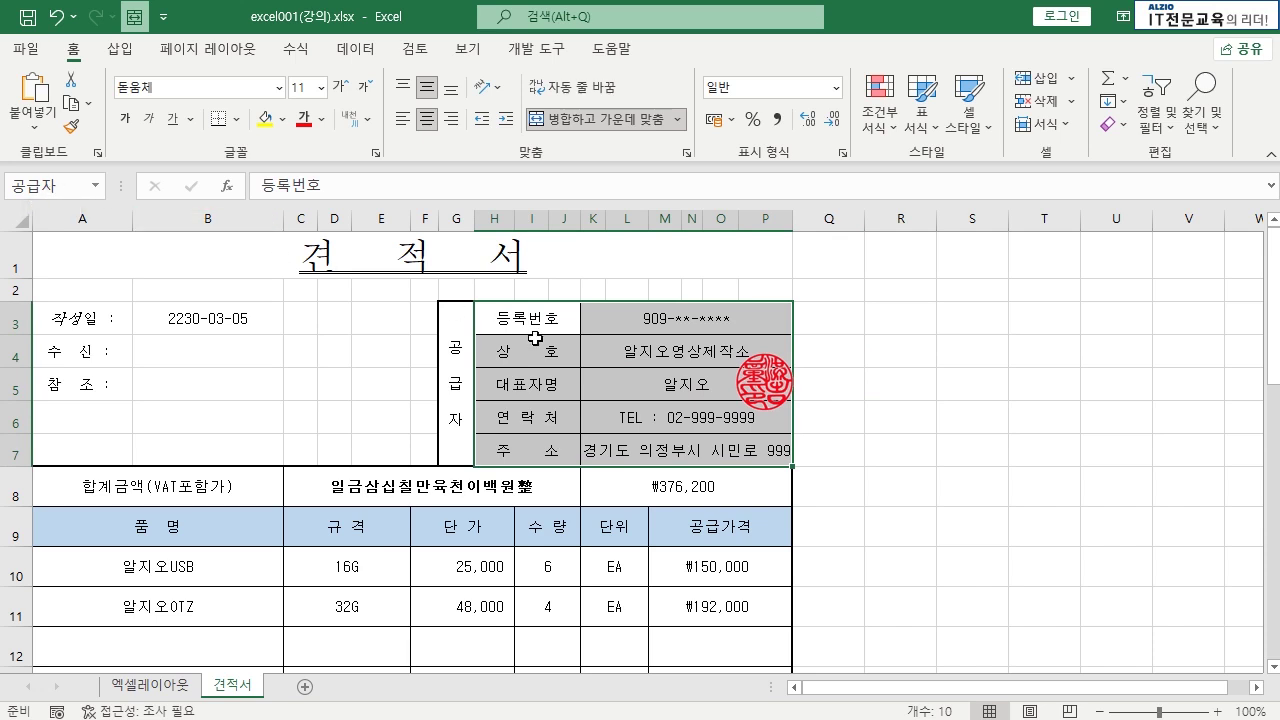
# - Look through the quotation down to its final rows, and jump back to the named range 공급자
pyautogui.click(992, 450)
pyautogui.click(962, 535)
pyautogui.click(914, 577)
pyautogui.click(1002, 486)
pyautogui.scroll(-4, 622, 504)
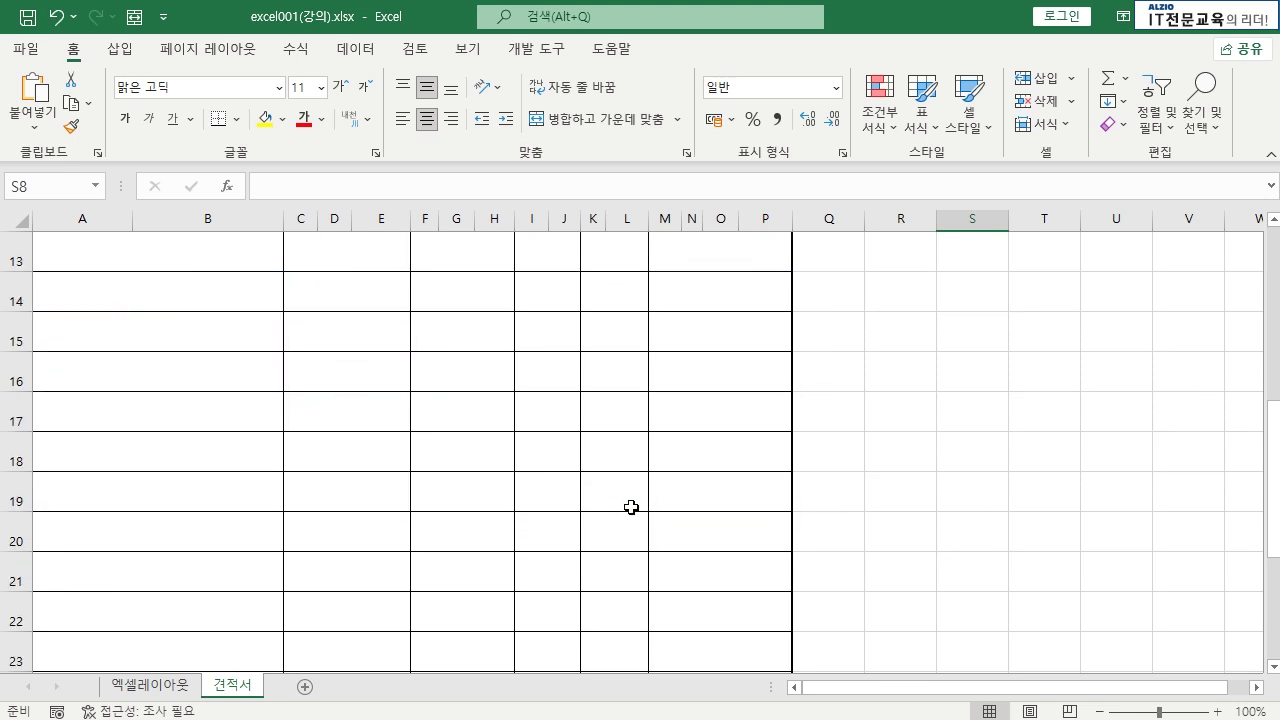
pyautogui.scroll(-5, 666, 520)
pyautogui.scroll(2, 666, 520)
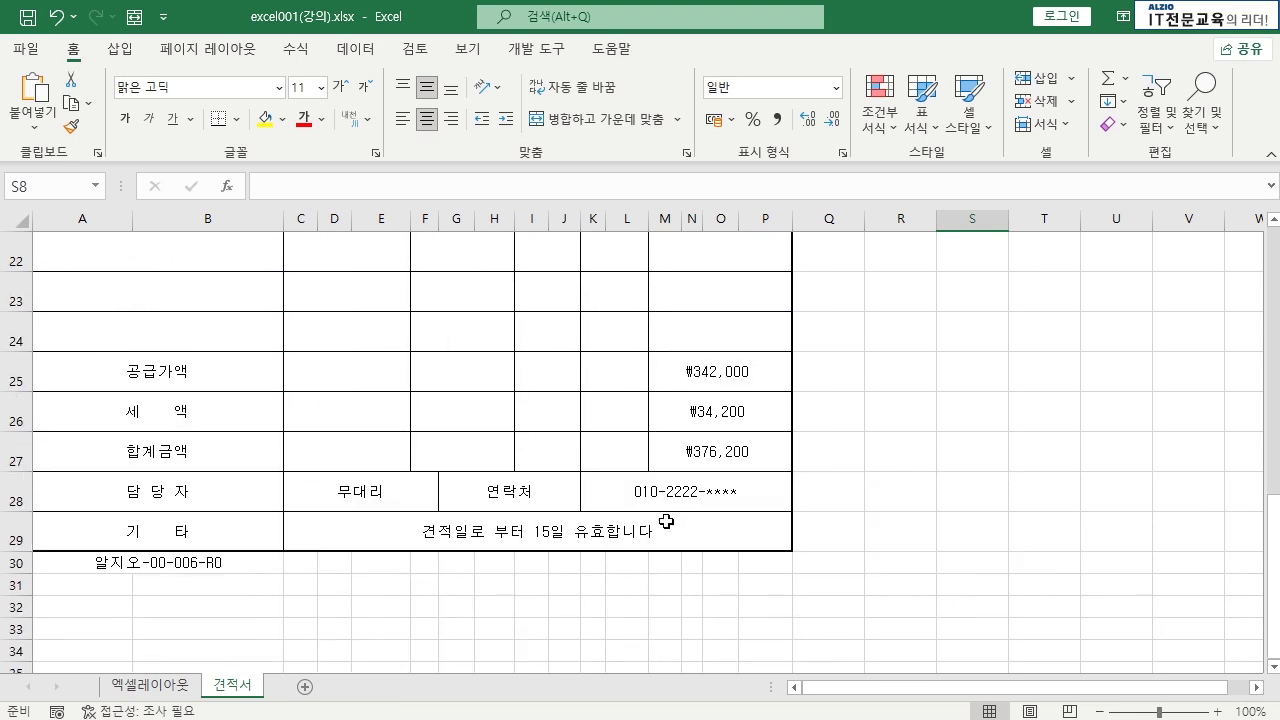
pyautogui.click(1032, 516)
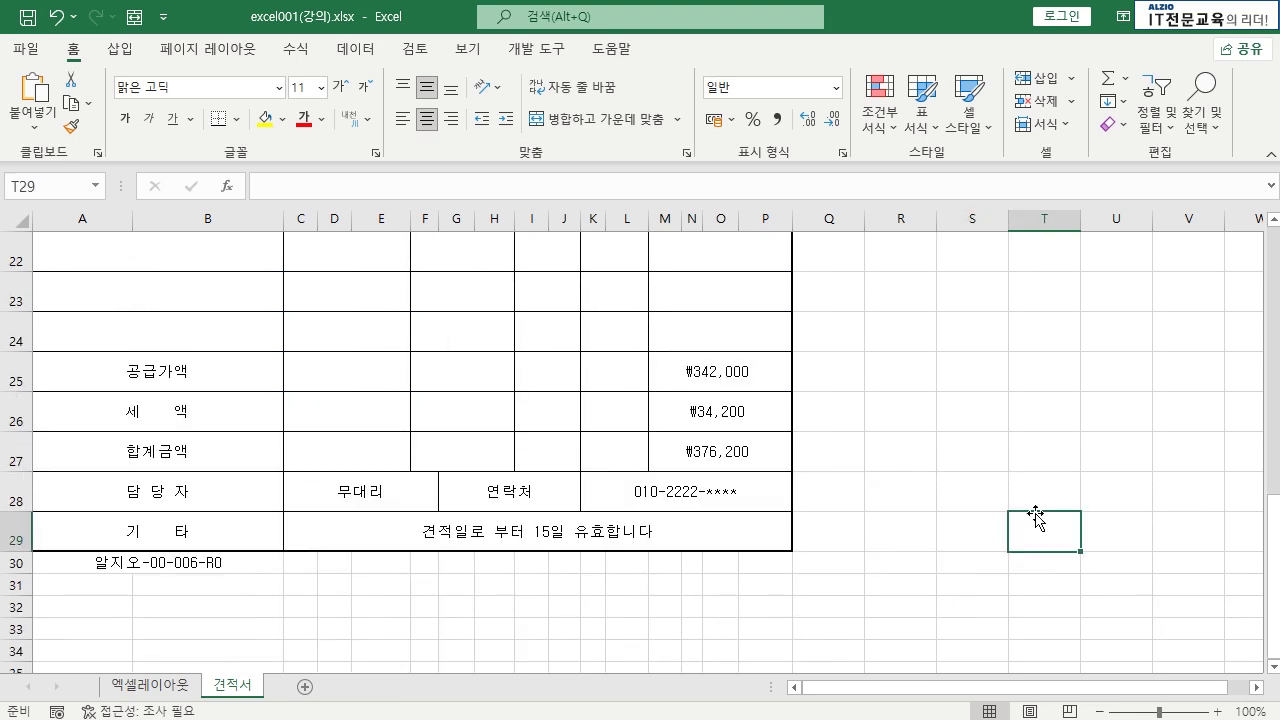
pyautogui.scroll(6, 1030, 520)
pyautogui.scroll(1, 1025, 526)
pyautogui.scroll(-9, 1025, 526)
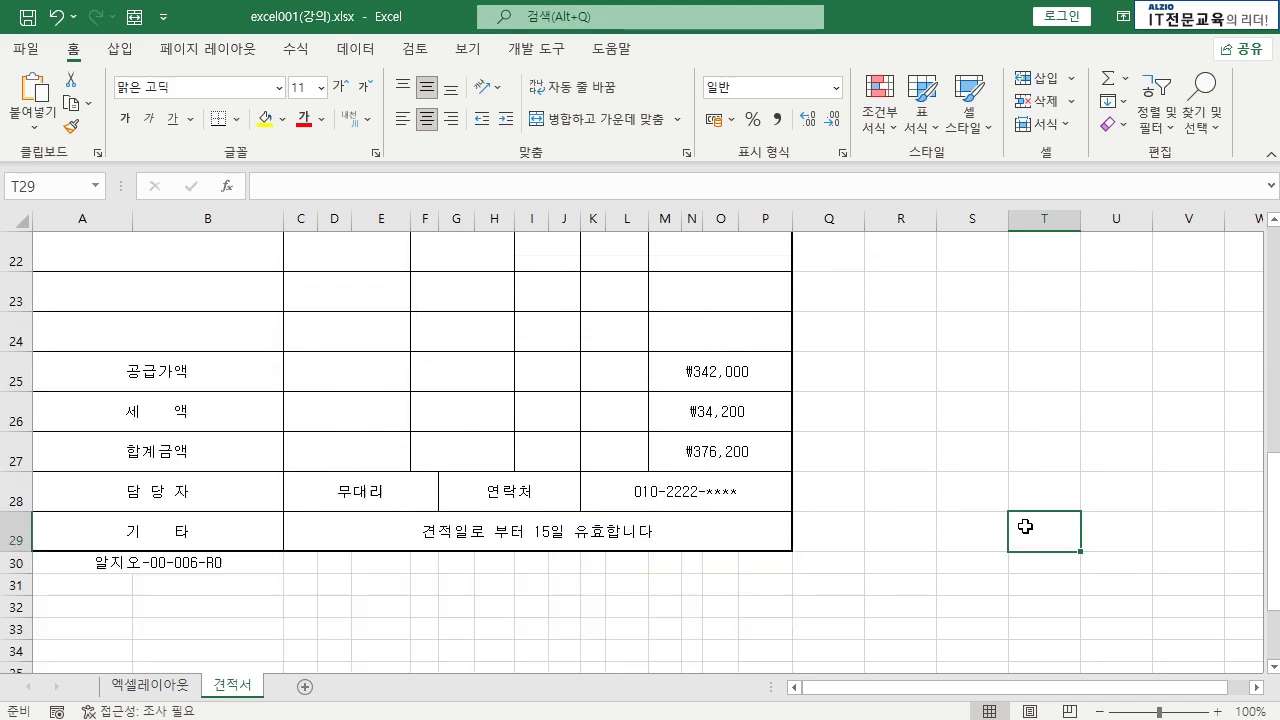
pyautogui.click(97, 186)
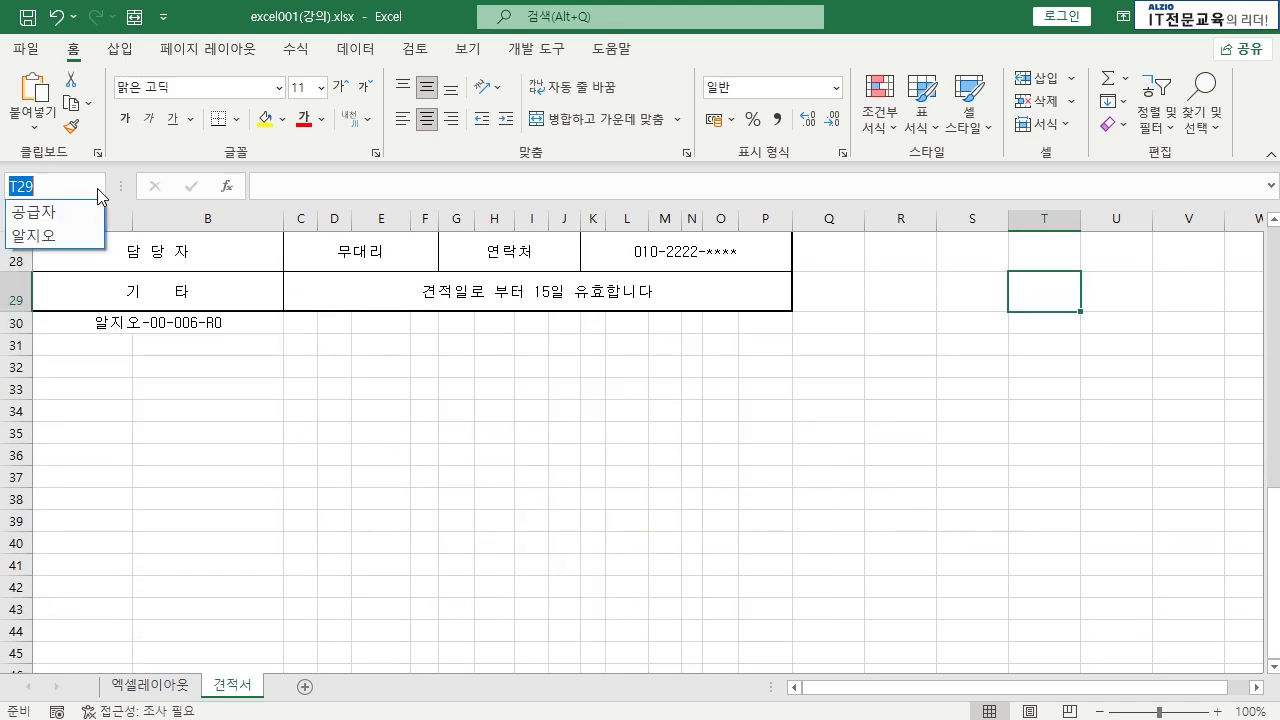
pyautogui.click(54, 220)
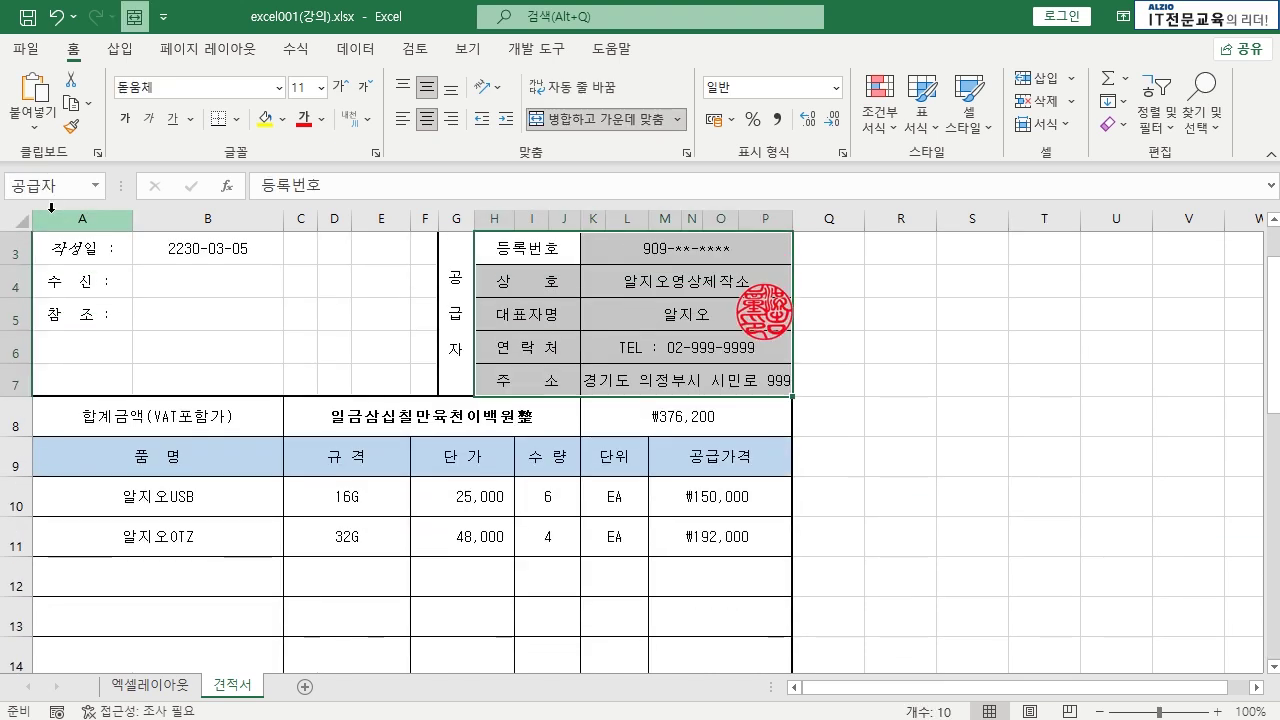
pyautogui.scroll(1, 631, 383)
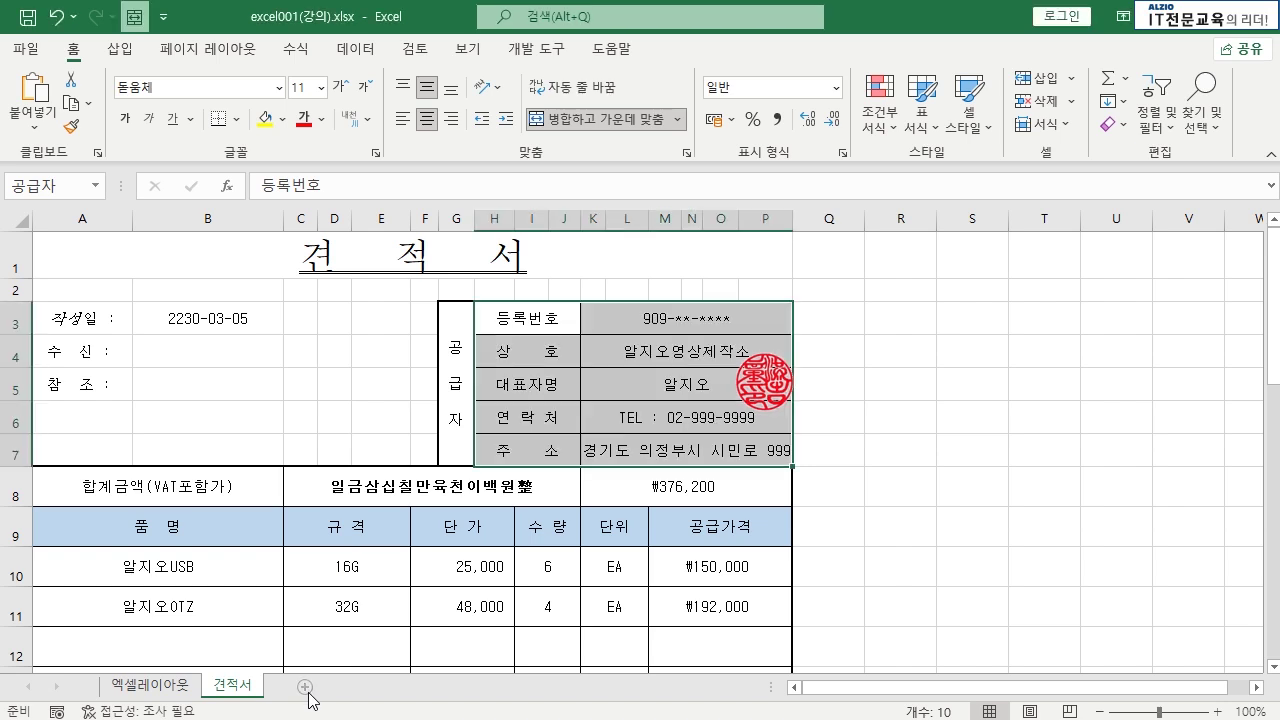
# - Add a new worksheet and enter the numbers 1 to 5 in cells B2:B6
pyautogui.click(303, 688)
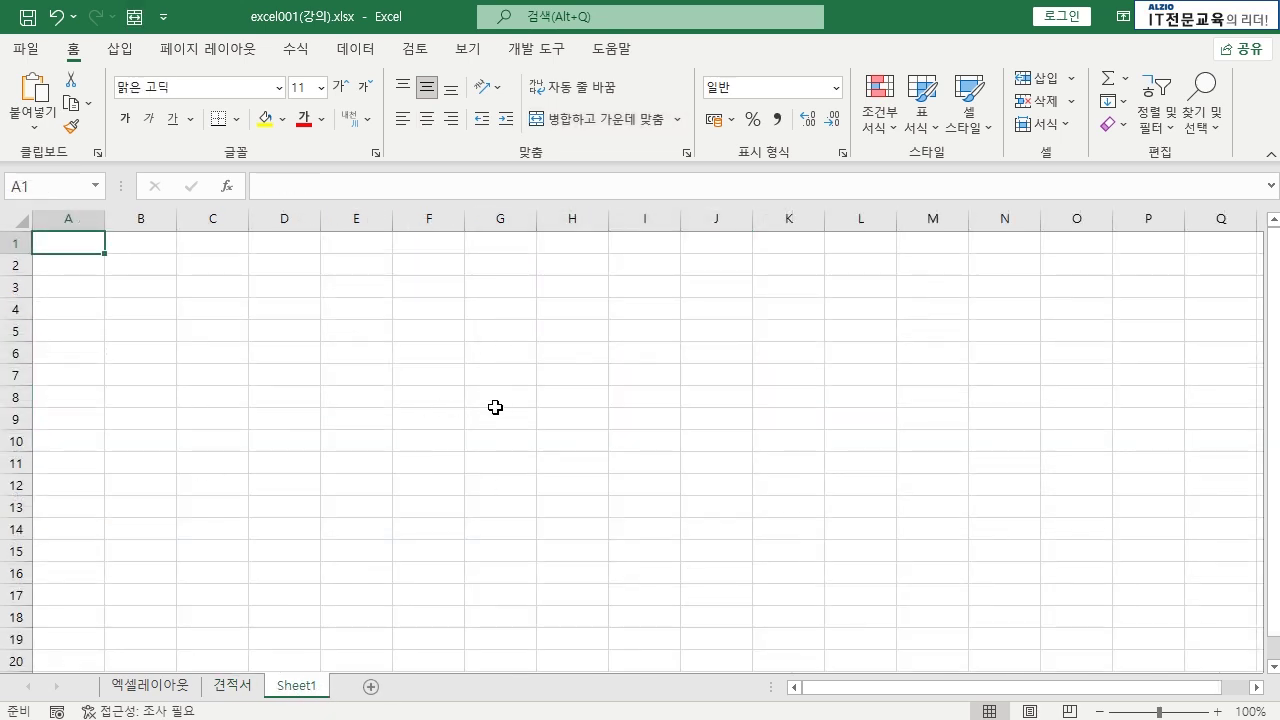
pyautogui.click(285, 305)
pyautogui.click(165, 268)
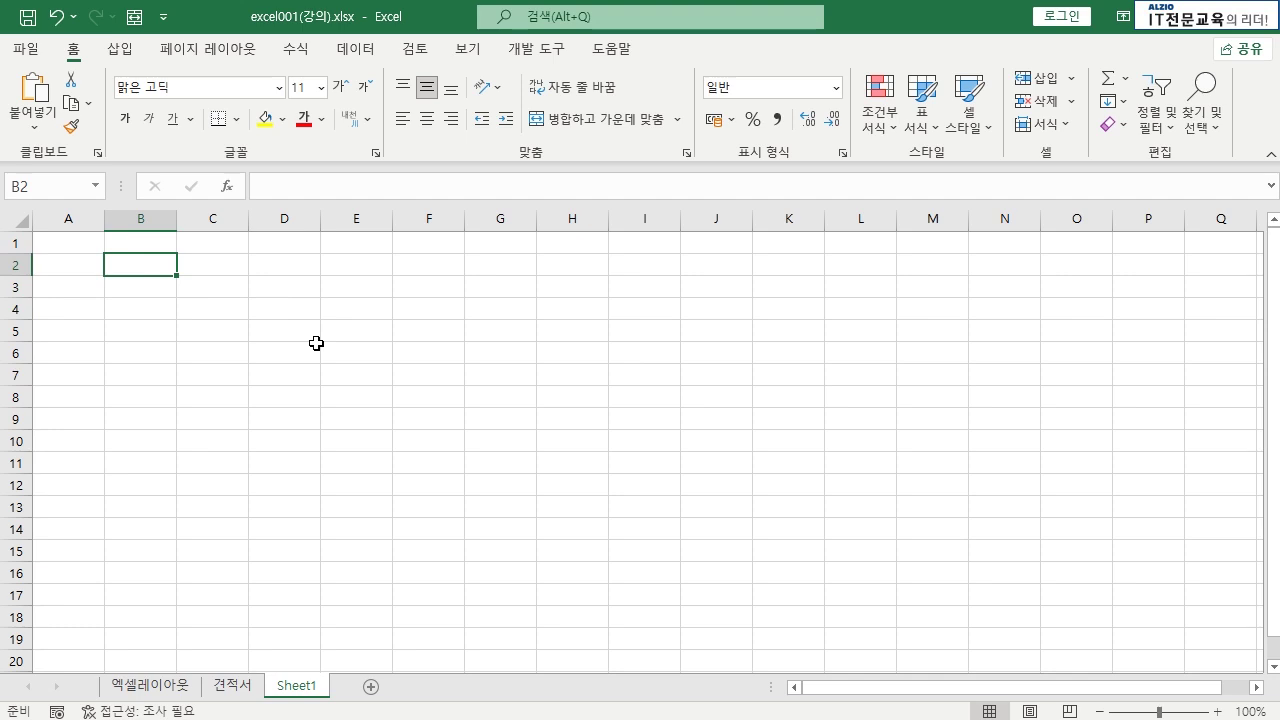
pyautogui.write('1')
pyautogui.press('Return')
pyautogui.write('2')
pyautogui.press('Return')
pyautogui.write('3 4')
pyautogui.press('Return')
pyautogui.write('5')
pyautogui.press('Return')
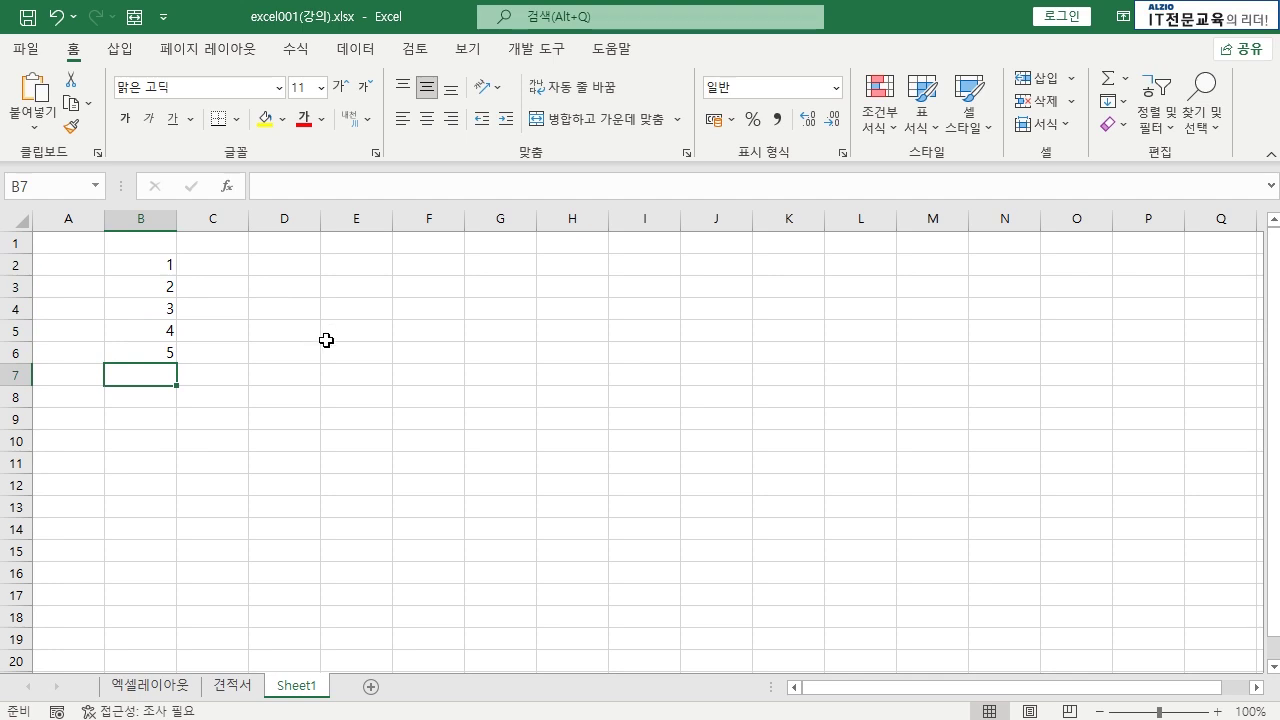
# - Select B2:B6 and add the maximum (최대값) and minimum (최소값) to the status bar
pyautogui.moveTo(156, 265); pyautogui.dragTo(148, 349)
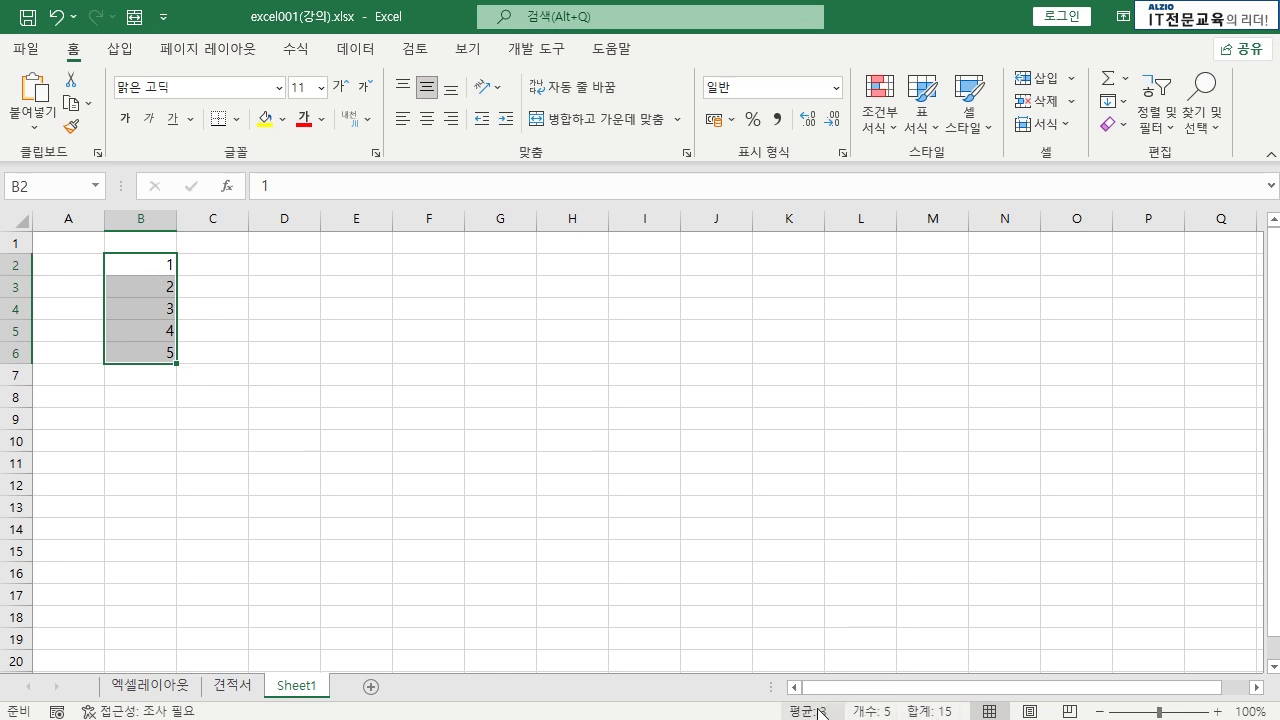
pyautogui.rightClick(925, 714)
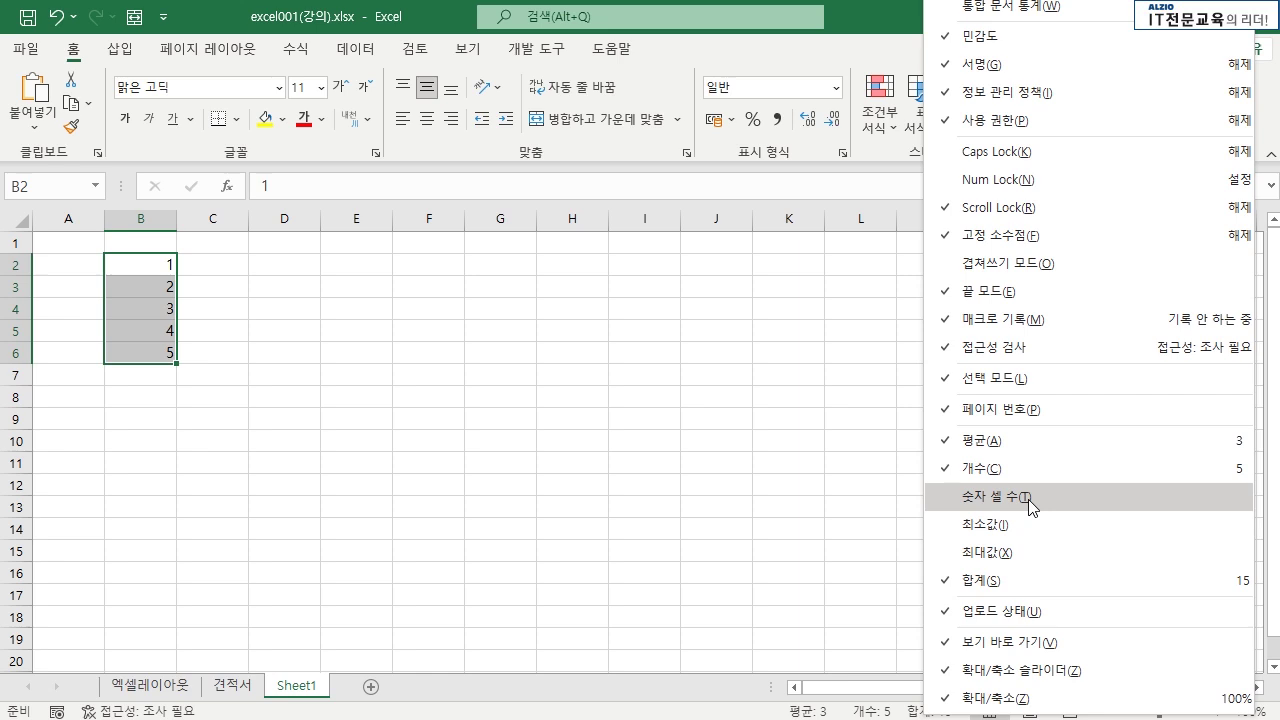
pyautogui.click(1003, 553)
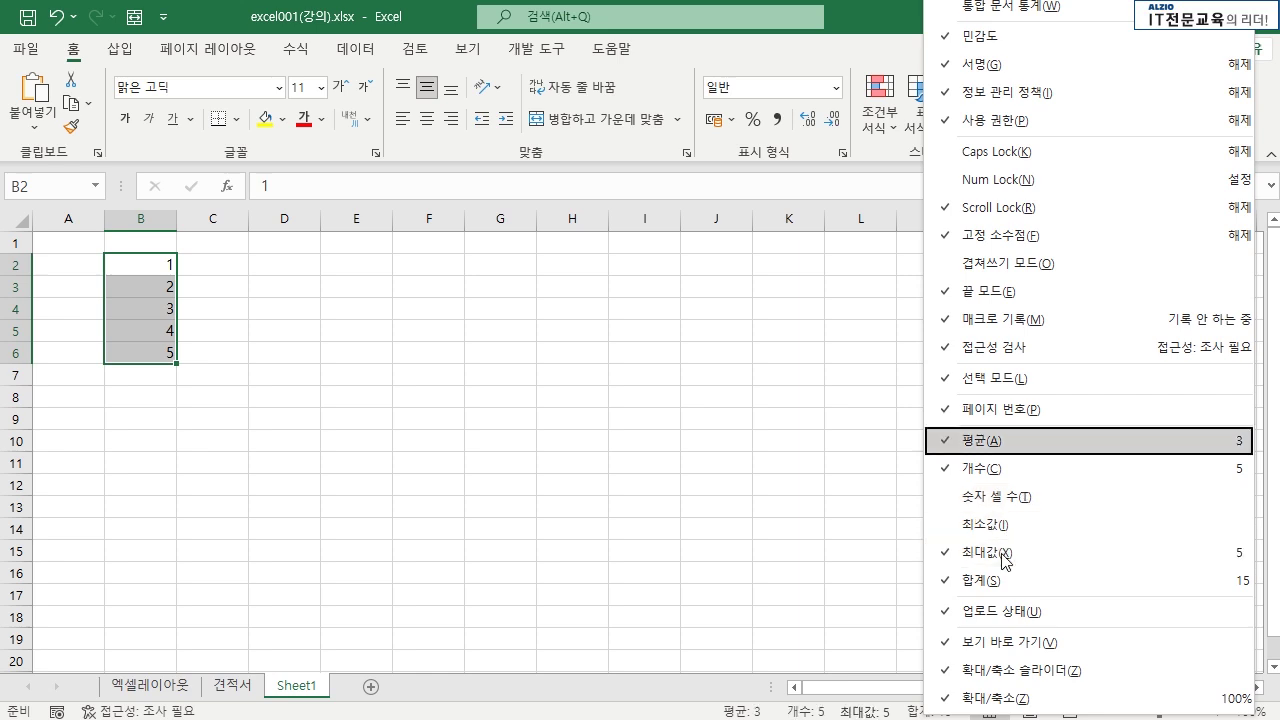
pyautogui.click(1003, 524)
pyautogui.click(811, 510)
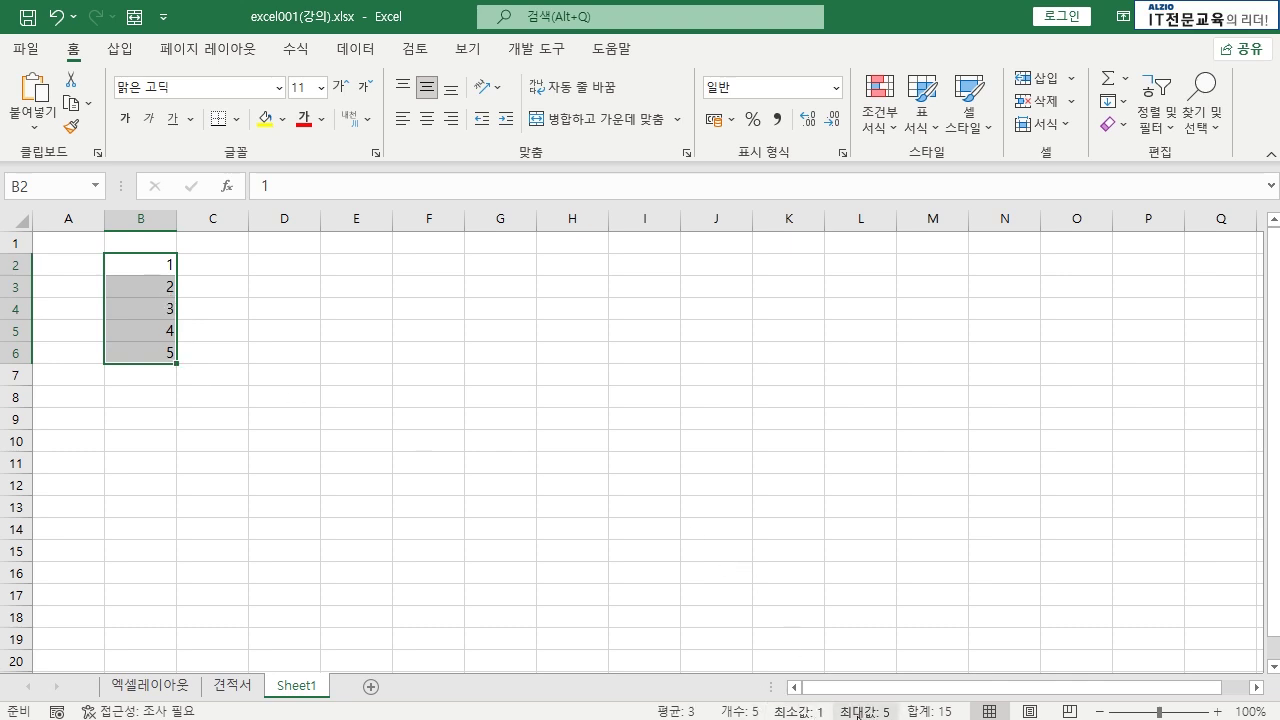
# - Remove 최소값 and 최대값 from the status bar, and switch 개수 off and back on
pyautogui.rightClick(915, 712)
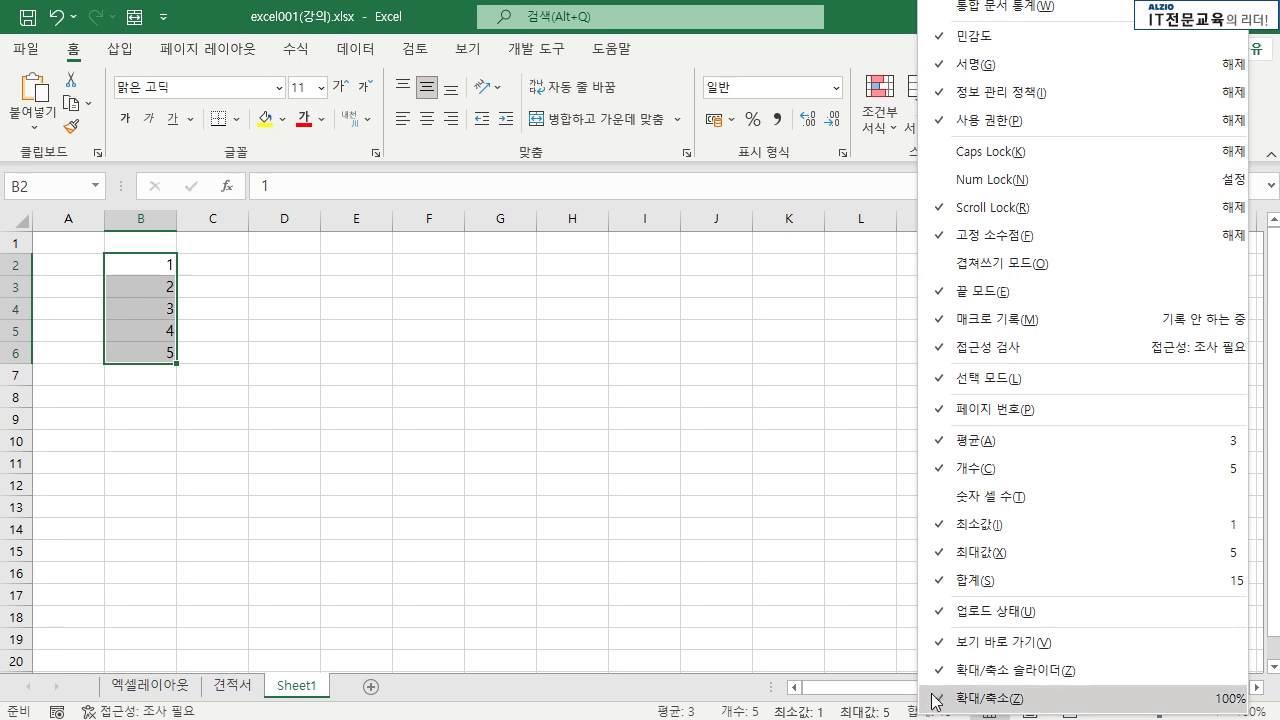
pyautogui.click(995, 526)
pyautogui.click(1050, 552)
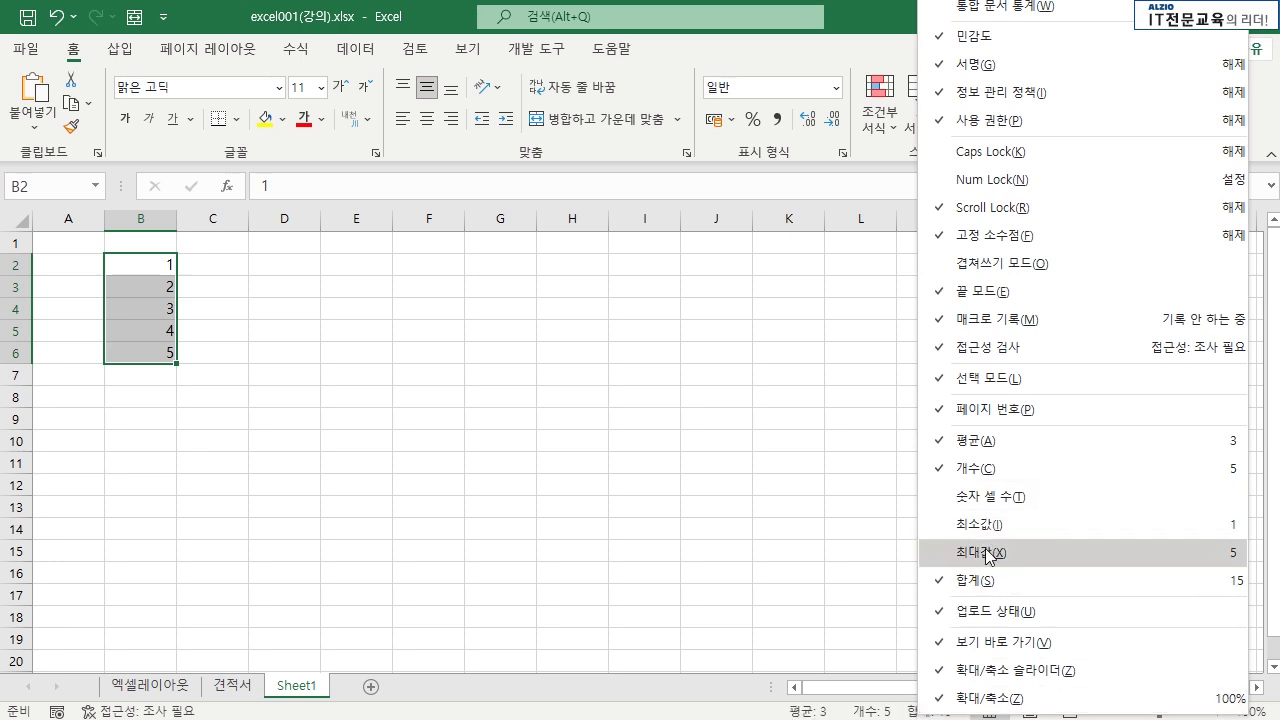
pyautogui.click(1009, 470)
pyautogui.click(1009, 470)
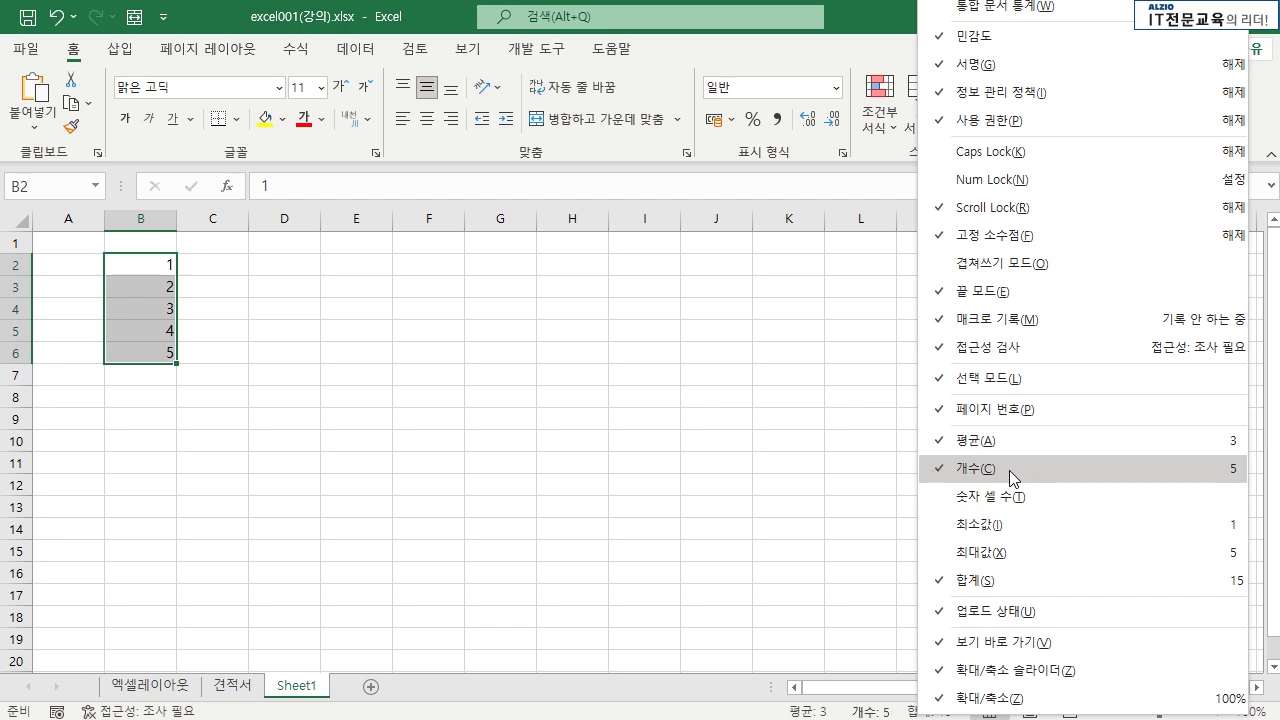
pyautogui.click(775, 438)
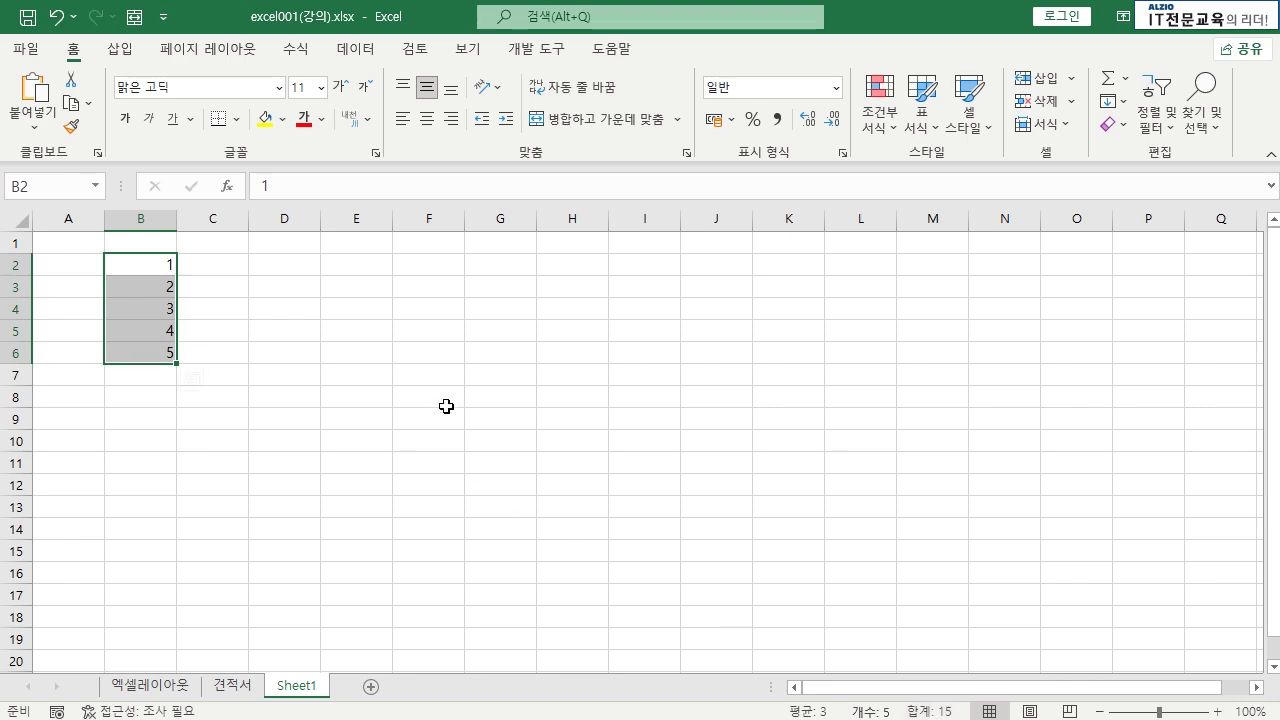
# - On the 견적서 sheet, enter 알지오USB as the third item name in A12 and reselect that cell
pyautogui.click(232, 687)
pyautogui.scroll(-2, 420, 390)
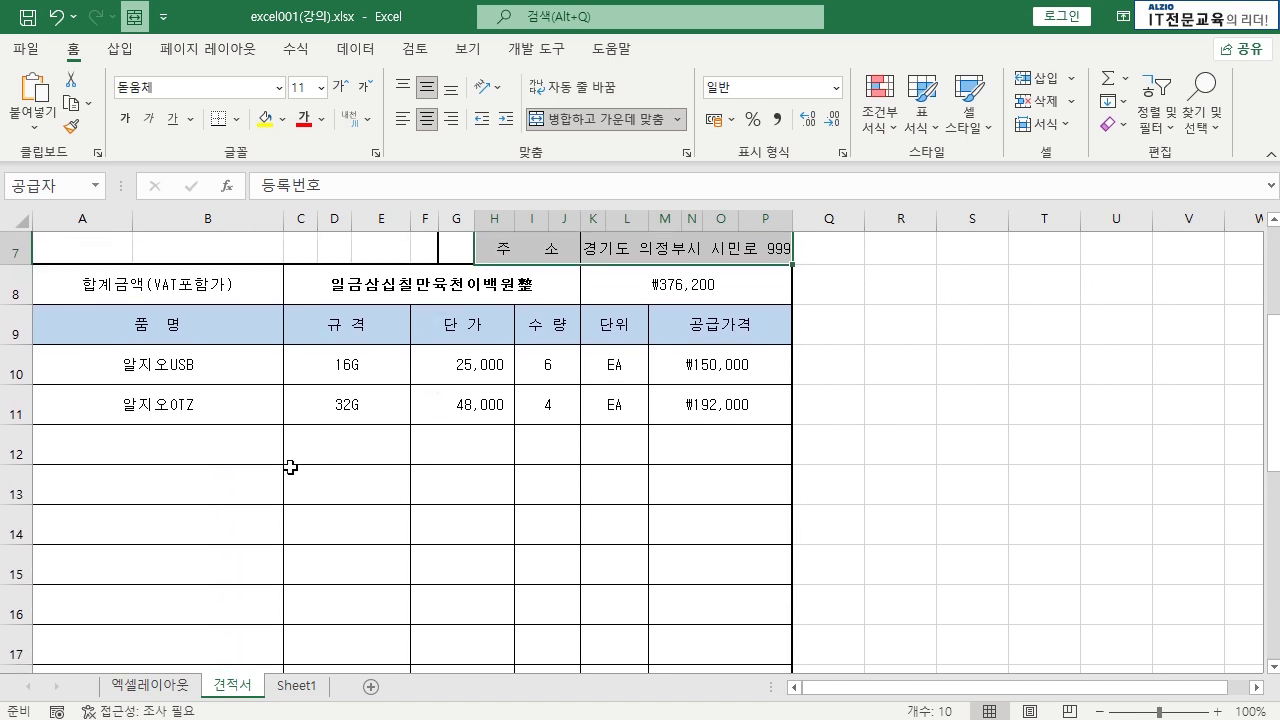
pyautogui.click(200, 438)
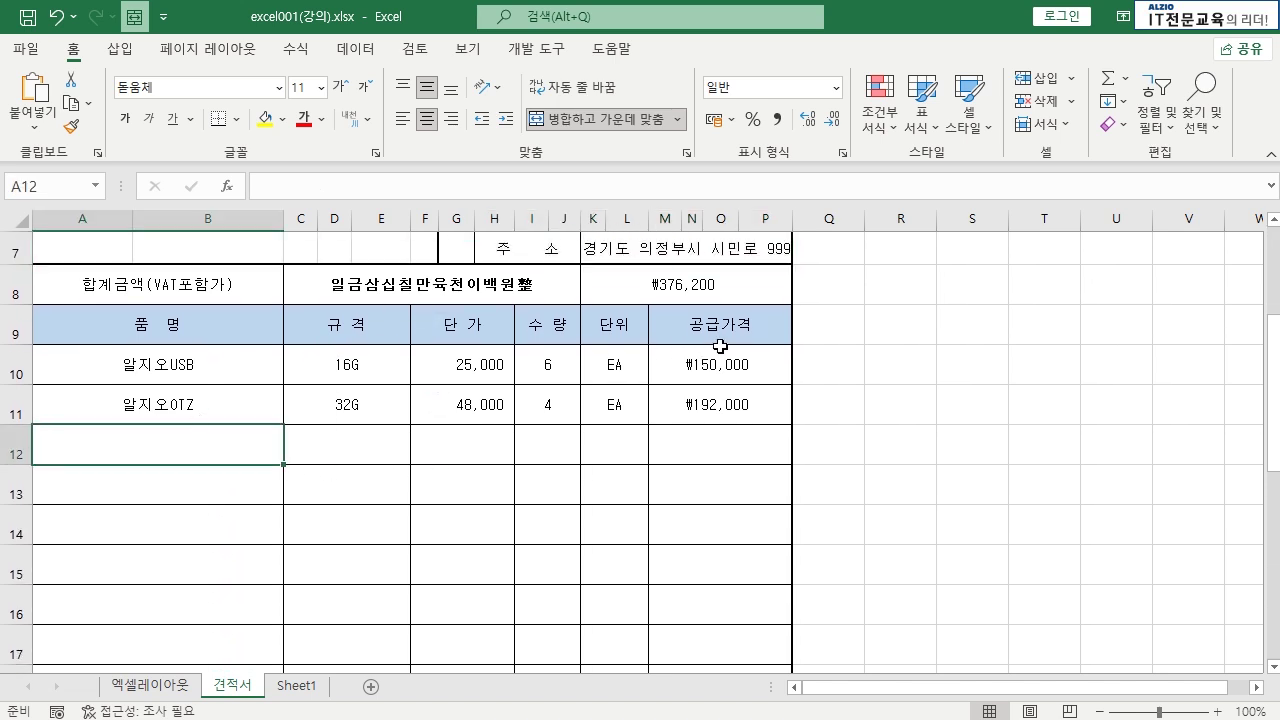
pyautogui.moveTo(180, 443); pyautogui.dragTo(703, 449)
pyautogui.click(703, 449)
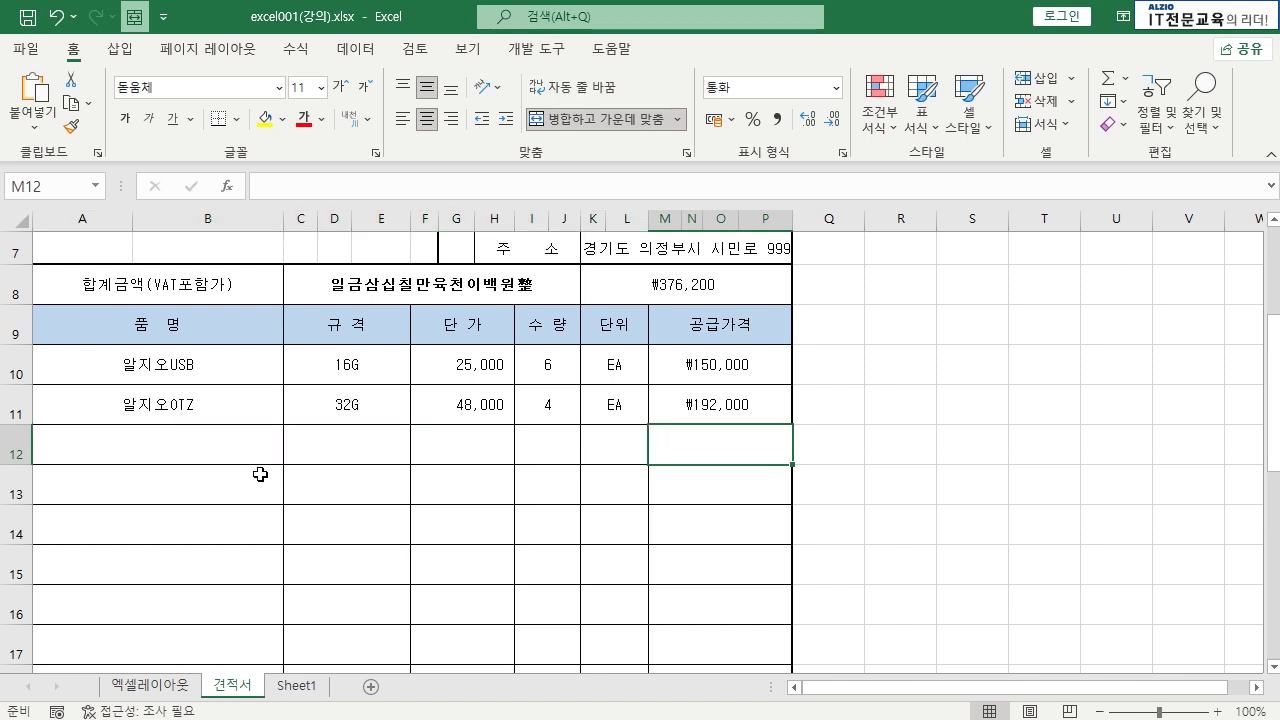
pyautogui.click(199, 442)
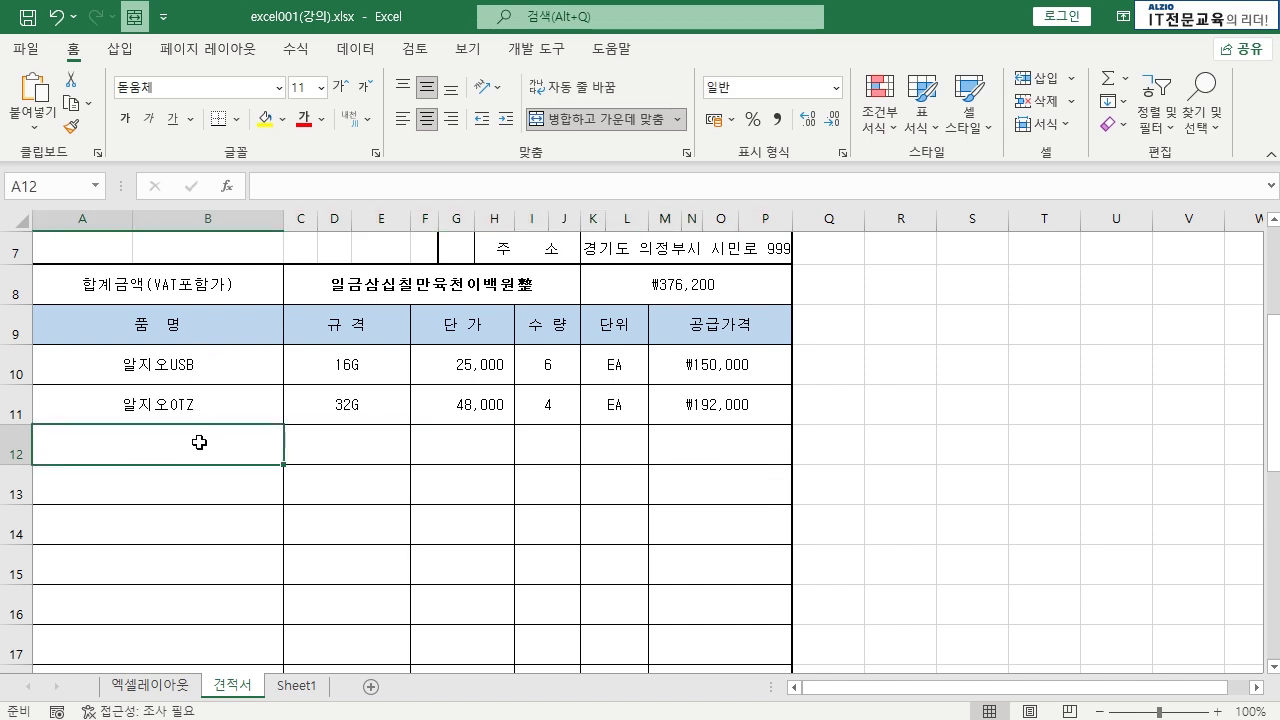
pyautogui.write('알지')
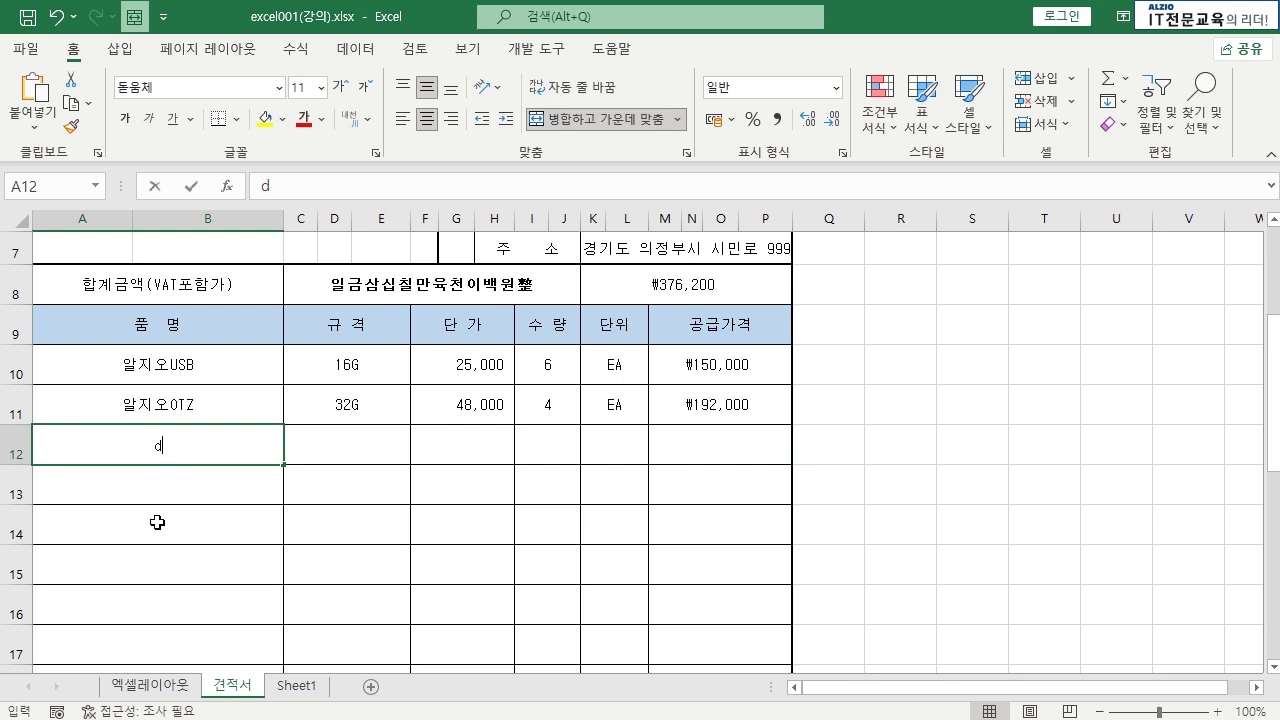
pyautogui.write('오U')
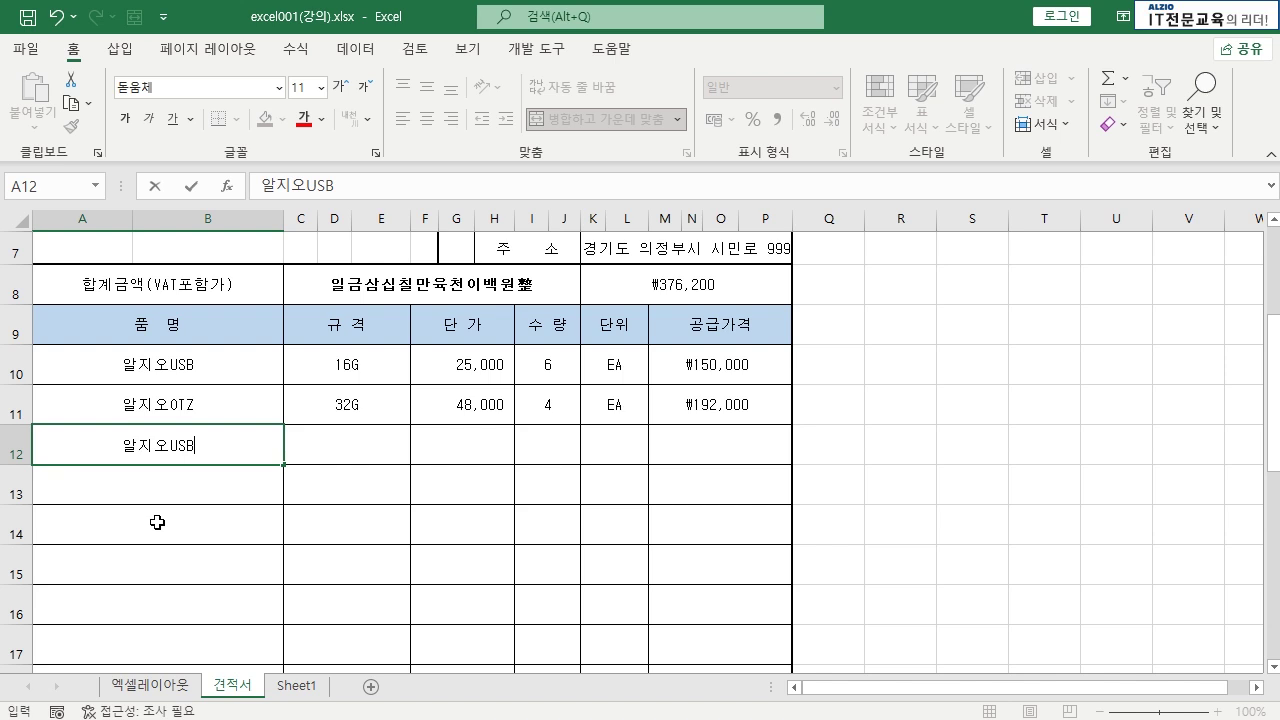
pyautogui.write('SB')
pyautogui.press('Return')
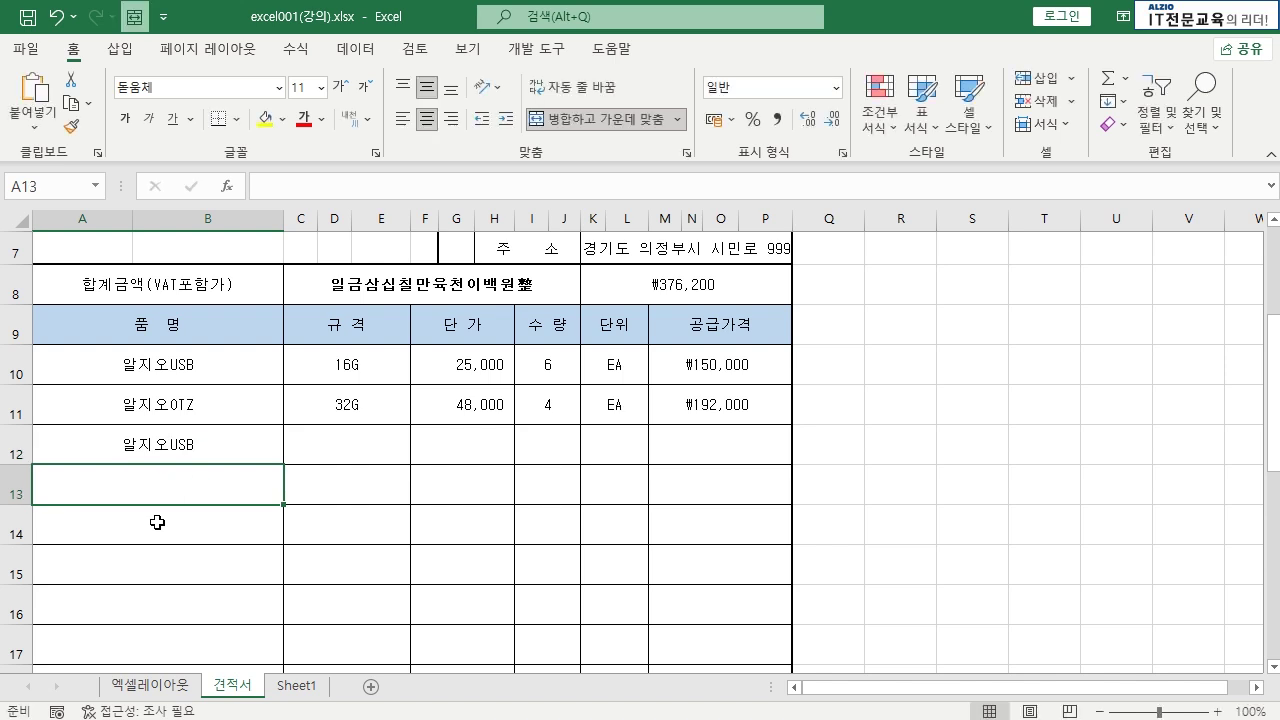
pyautogui.press('Up')
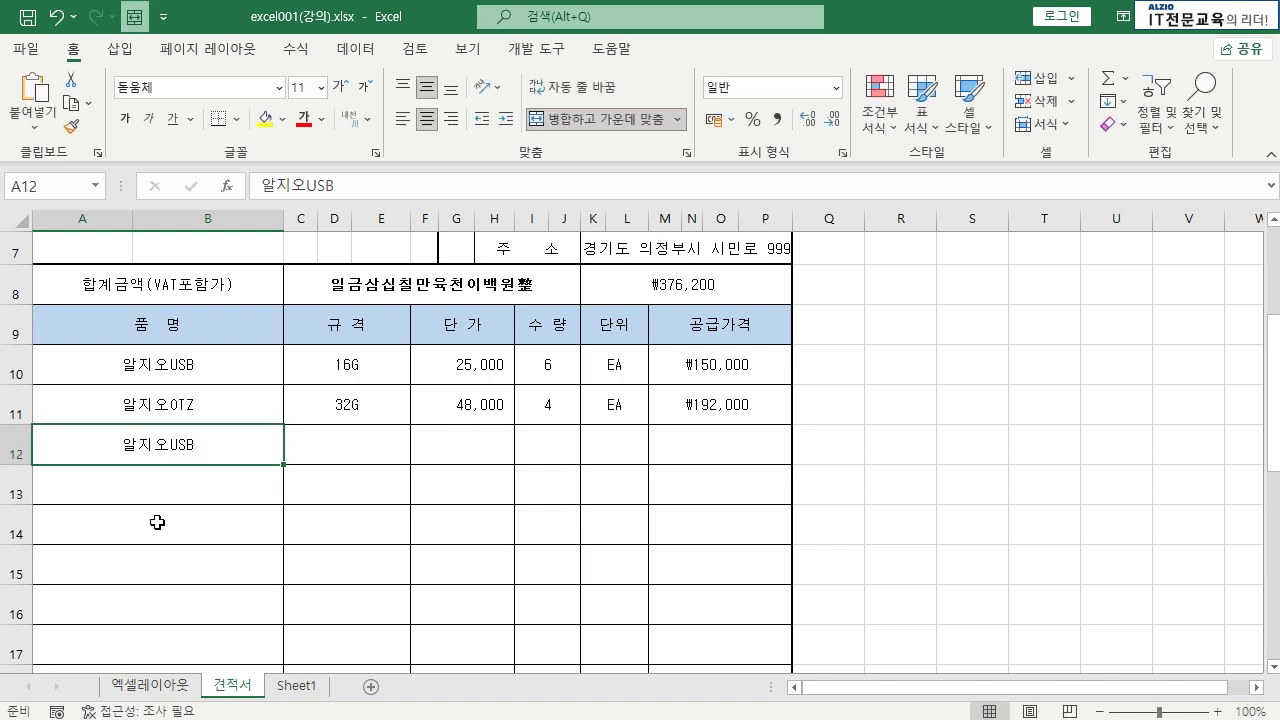
# - Complete row 12 of the quotation with specification 64G, unit price 60000, quantity 10 and unit EA
pyautogui.press('Right')
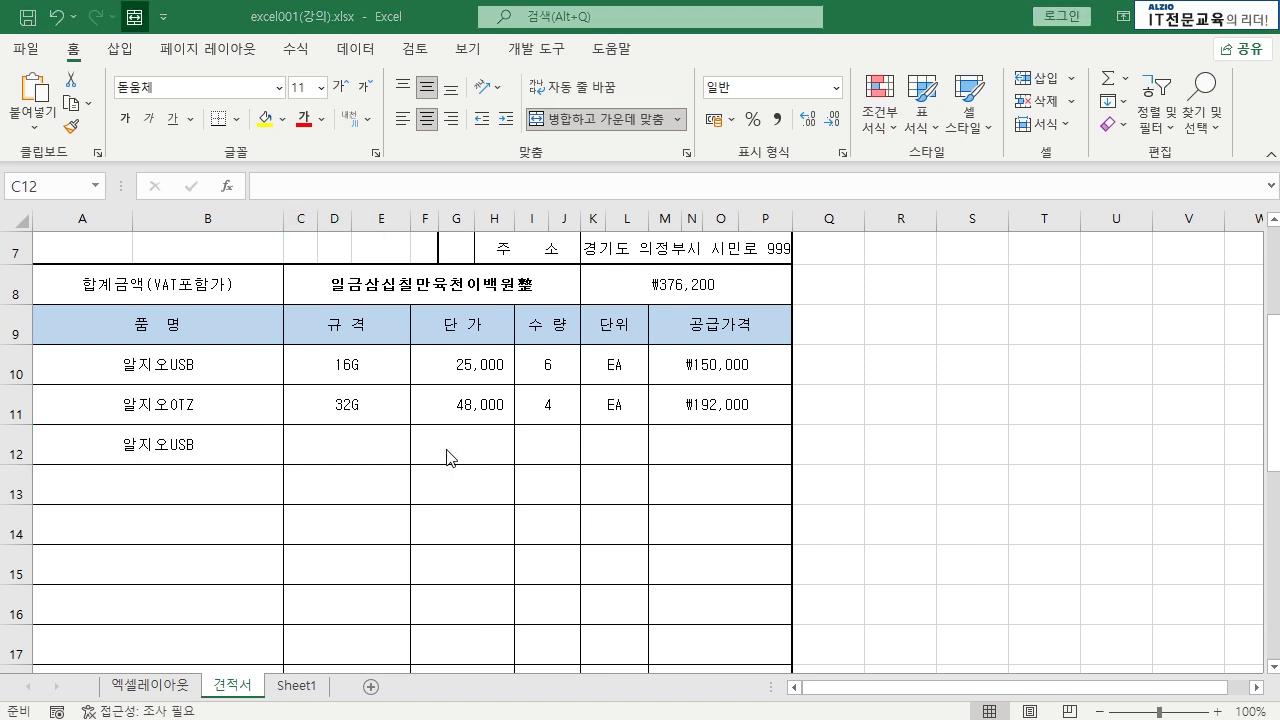
pyautogui.click(368, 452)
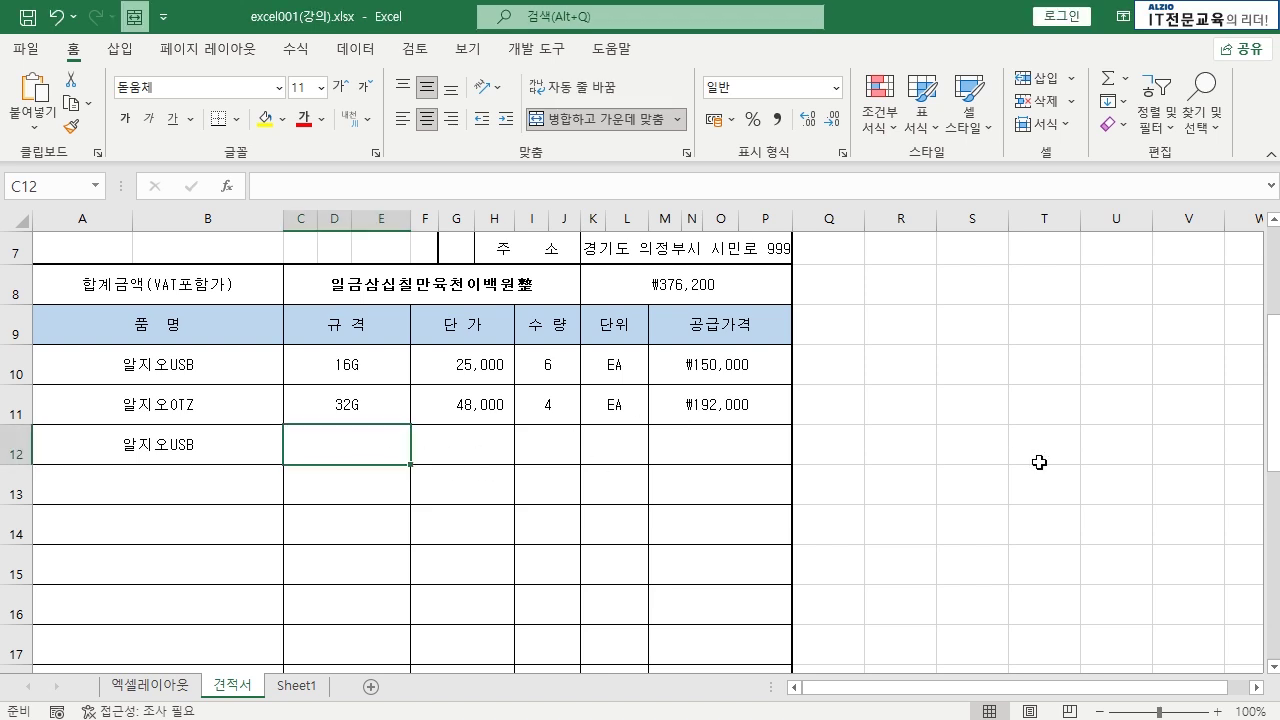
pyautogui.write('64G')
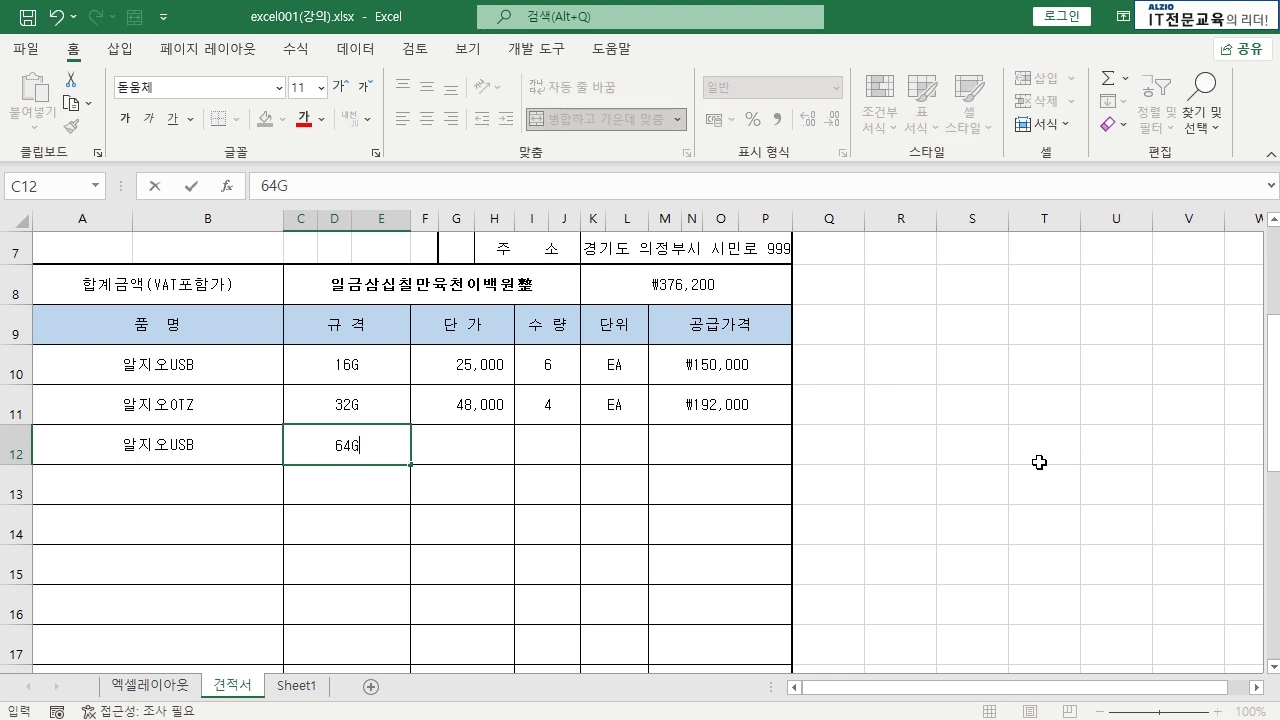
pyautogui.press('Tab')
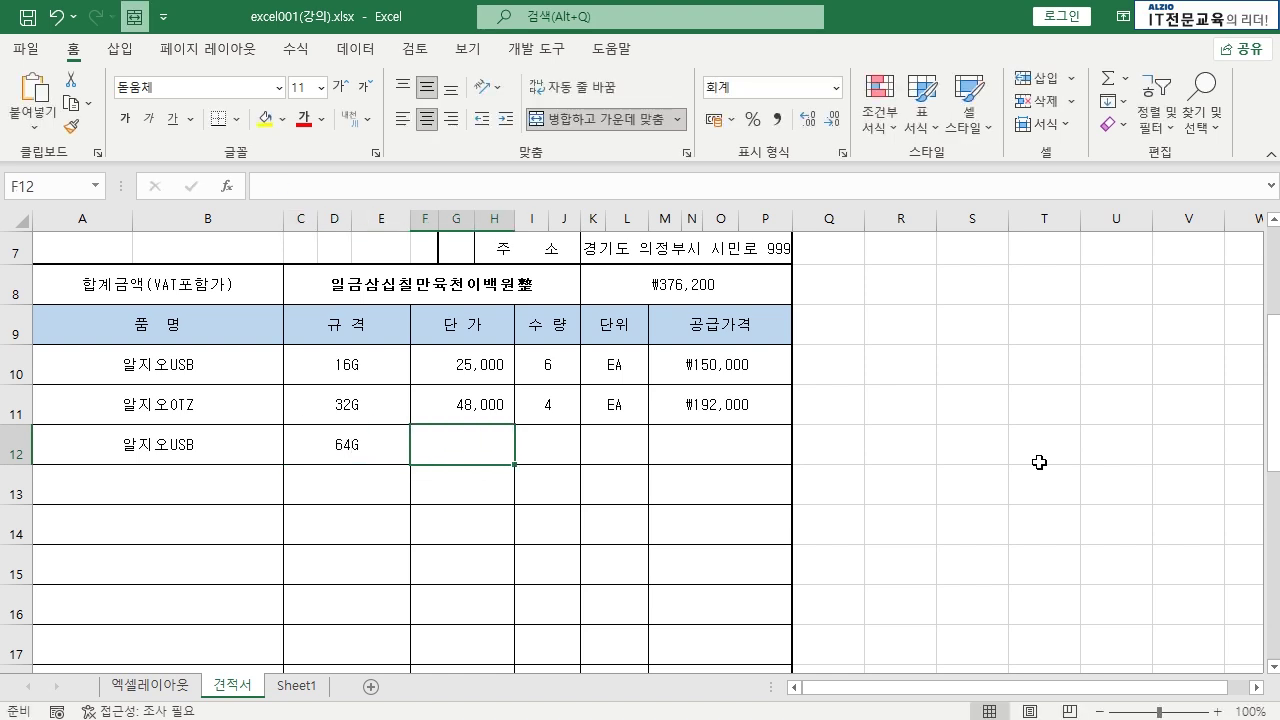
pyautogui.write('60000')
pyautogui.press('Tab')
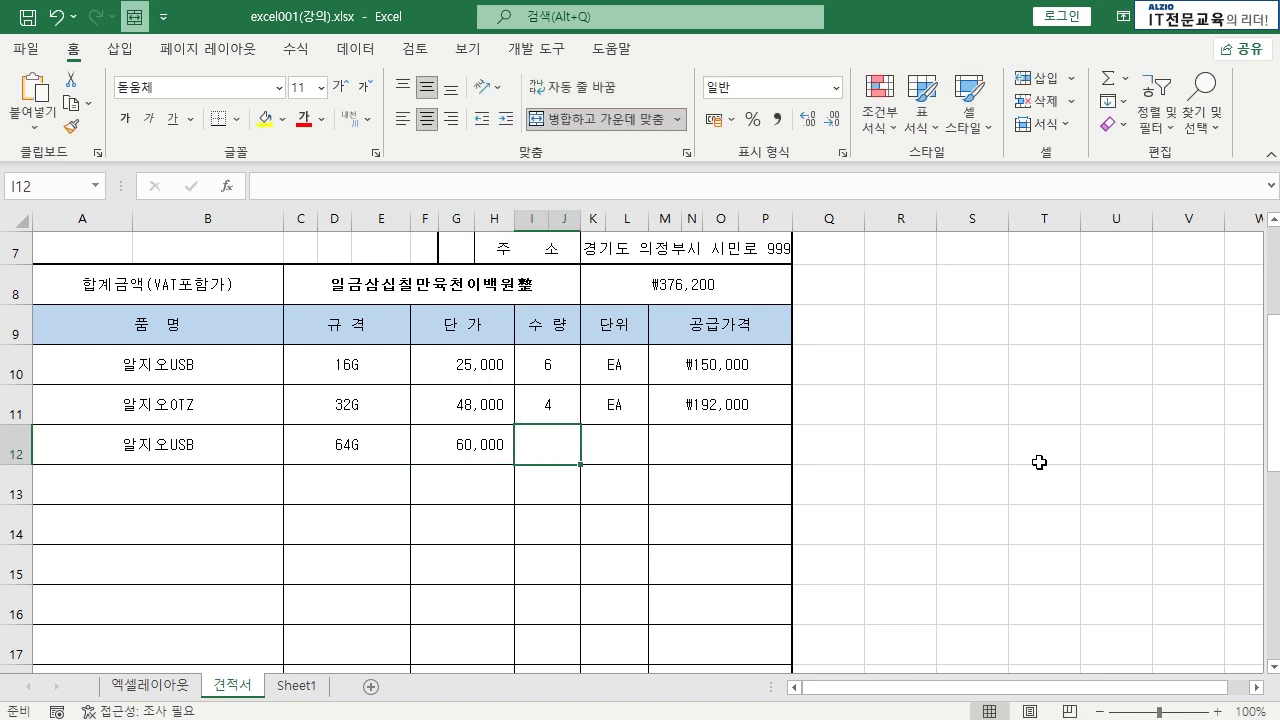
pyautogui.write('10')
pyautogui.press('Tab')
pyautogui.write('EA')
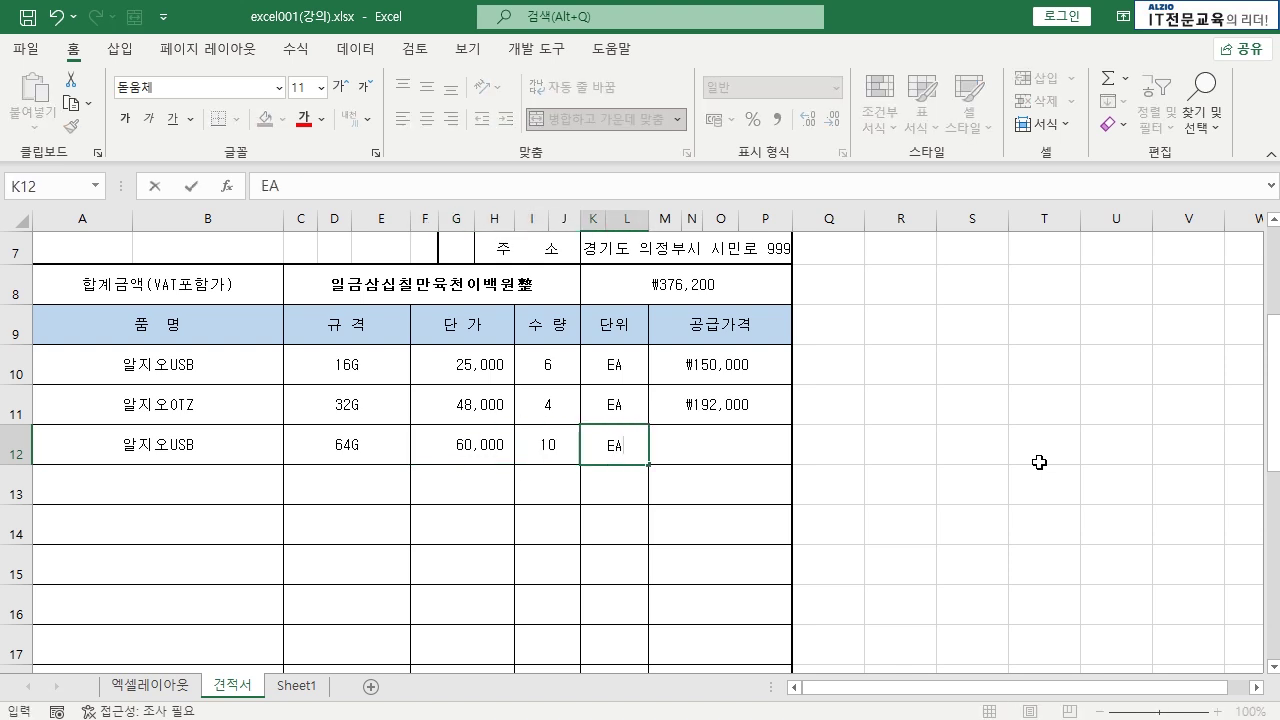
pyautogui.press('Tab')
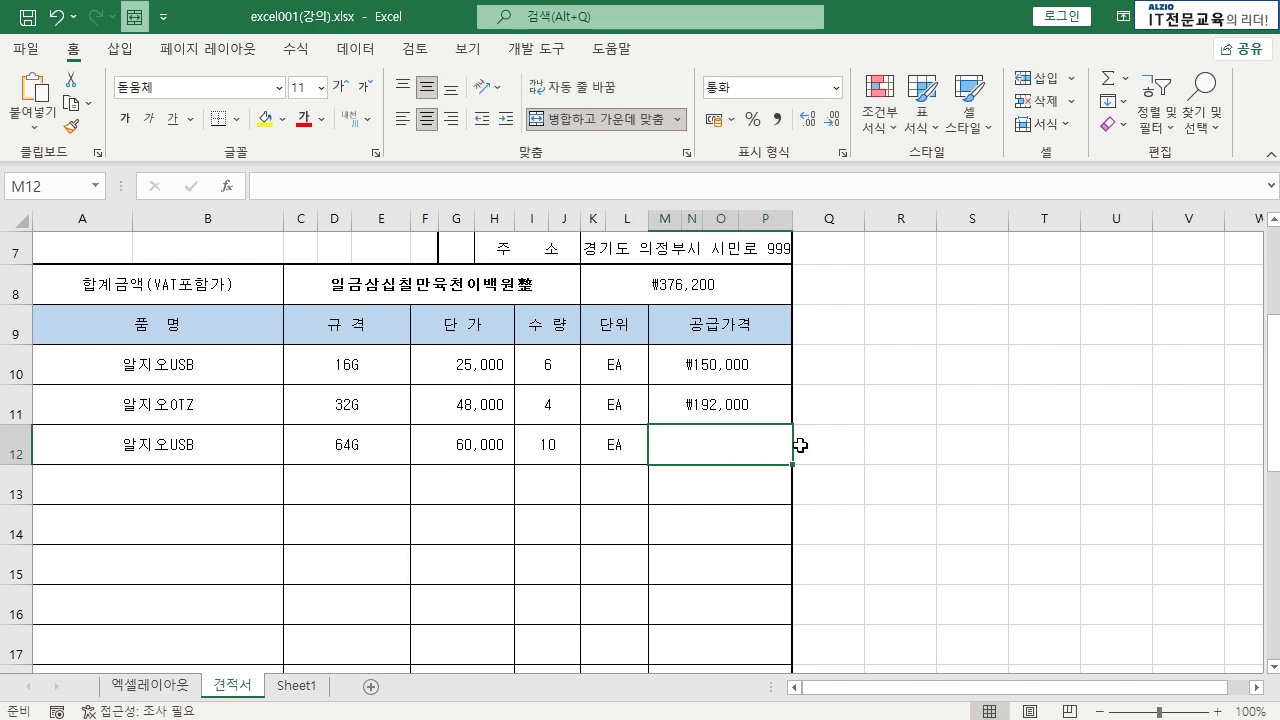
# - Check how the supply price in M11 is calculated and enter the matching formula =F12*I12 in M12
pyautogui.click(737, 400)
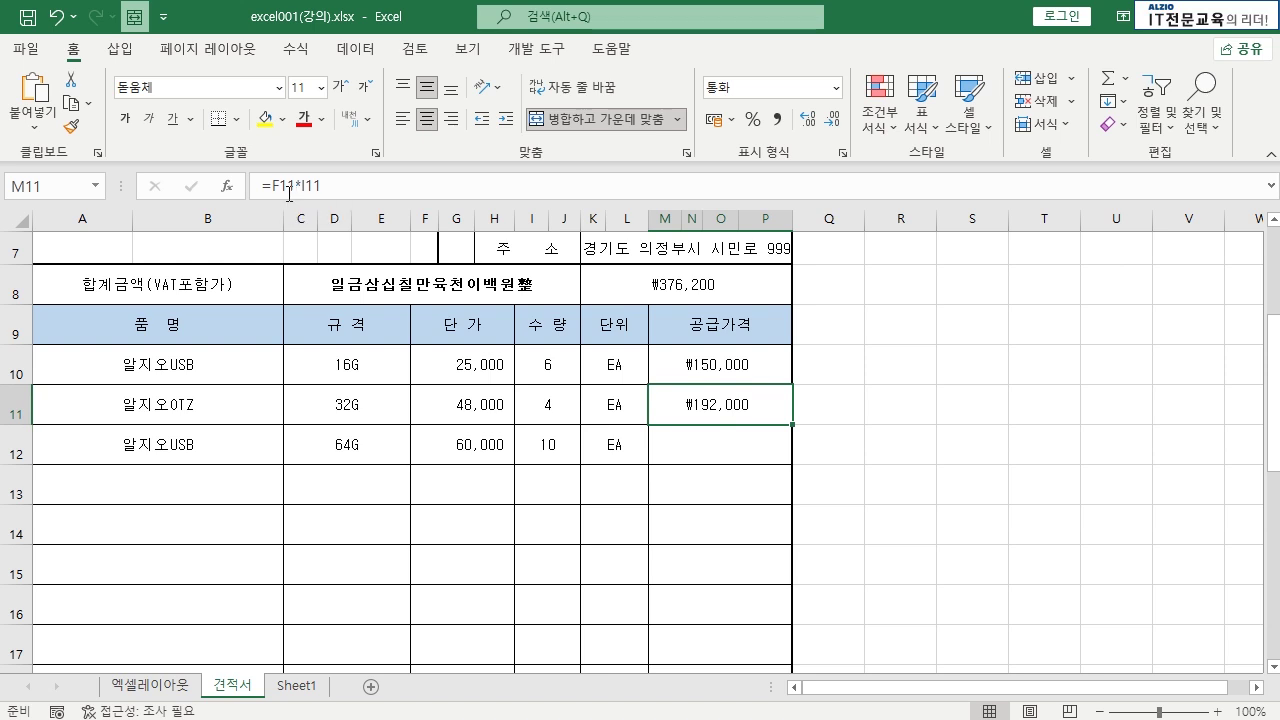
pyautogui.click(462, 406)
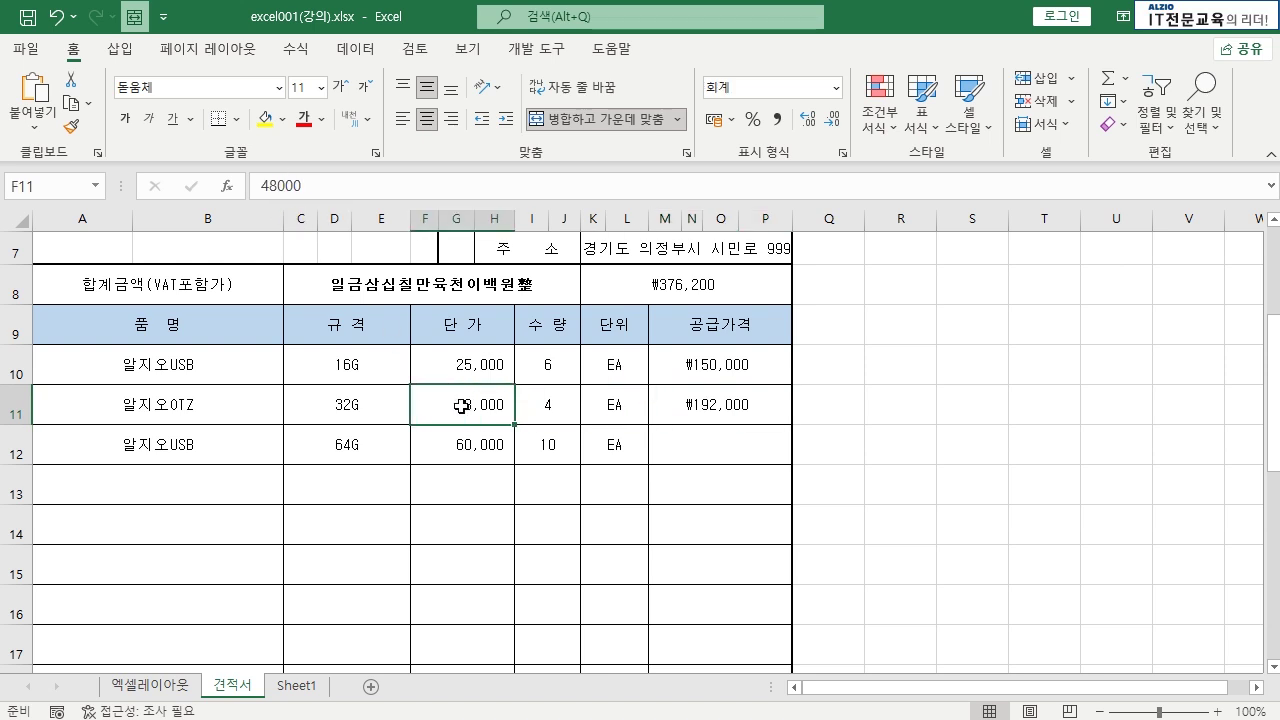
pyautogui.click(532, 415)
pyautogui.click(707, 443)
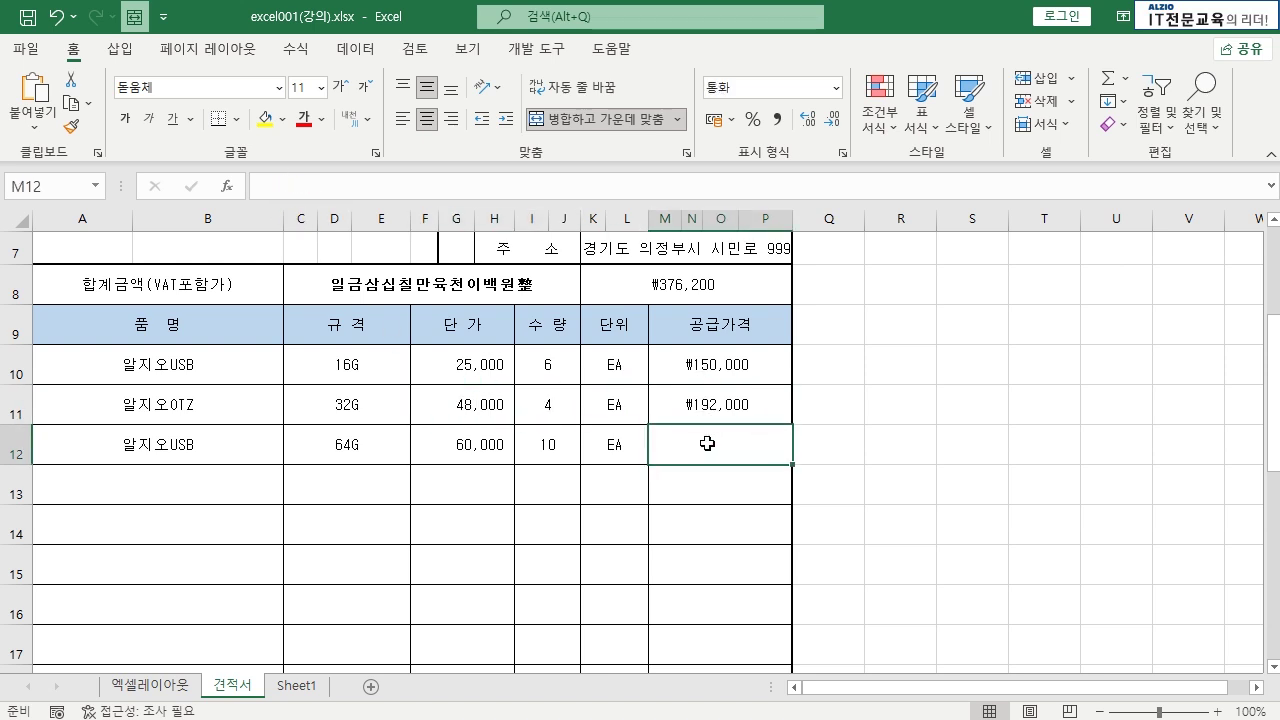
pyautogui.write('=')
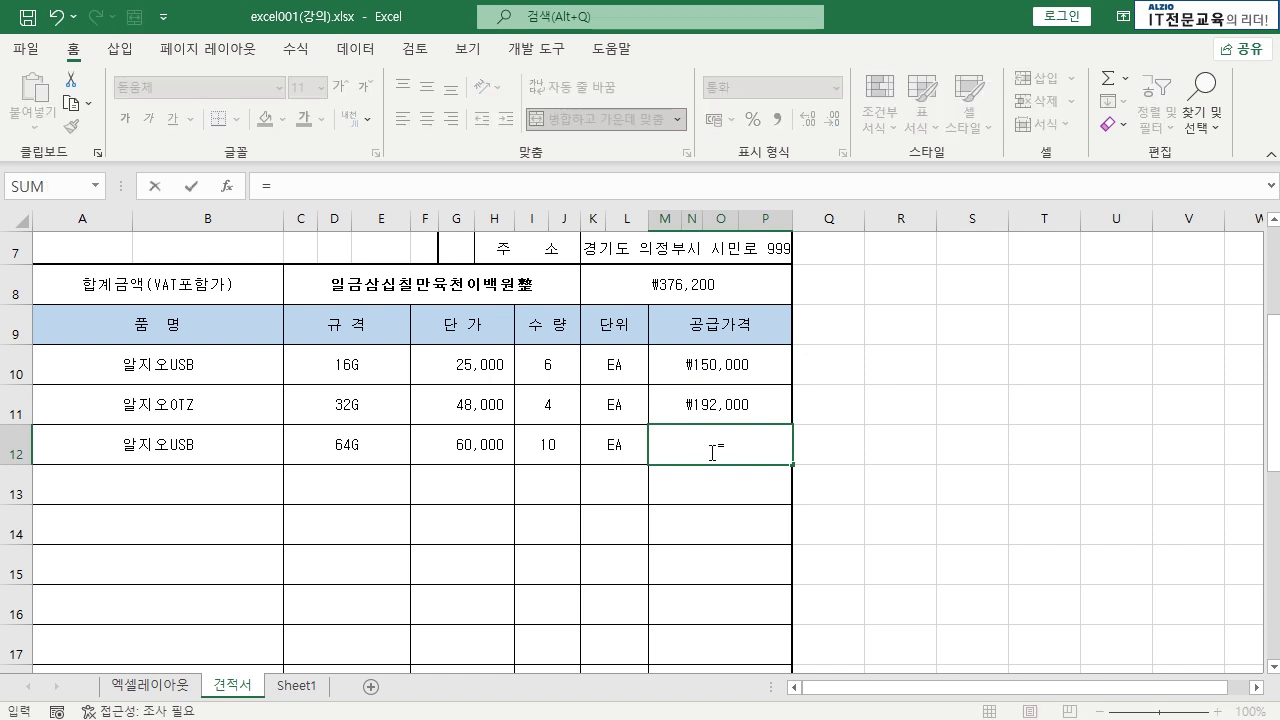
pyautogui.click(482, 451)
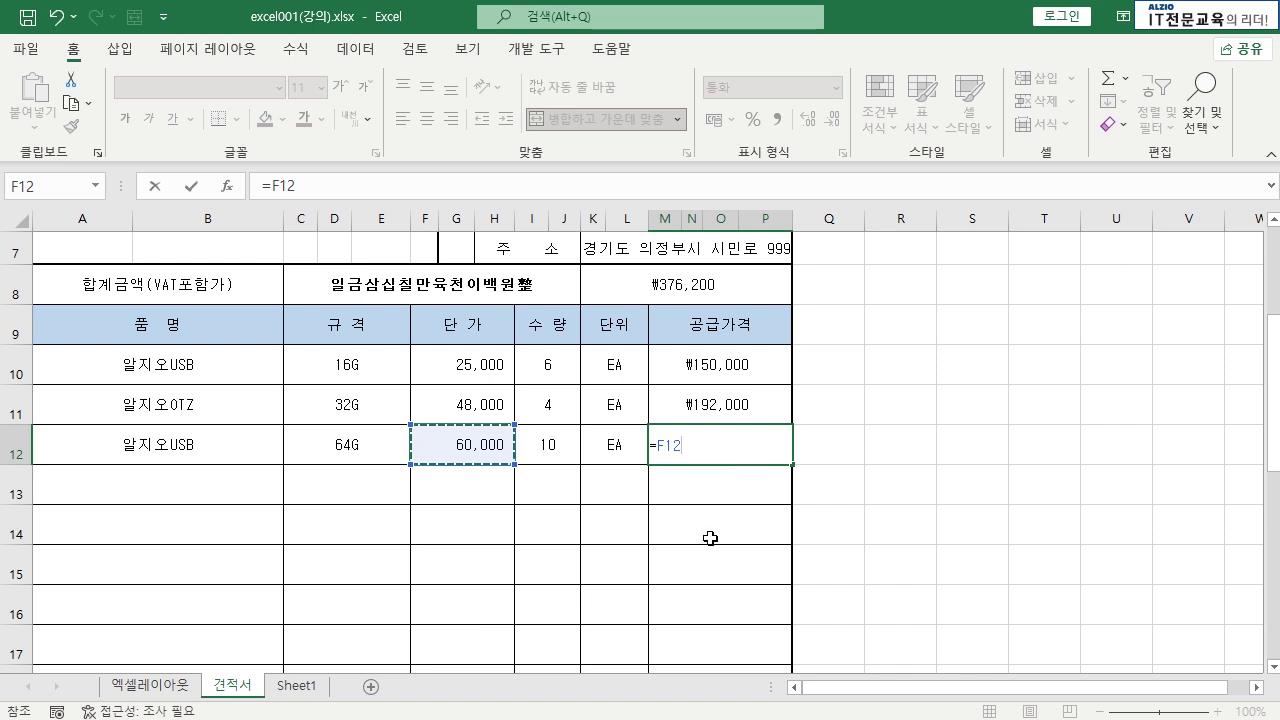
pyautogui.write('*')
pyautogui.click(554, 440)
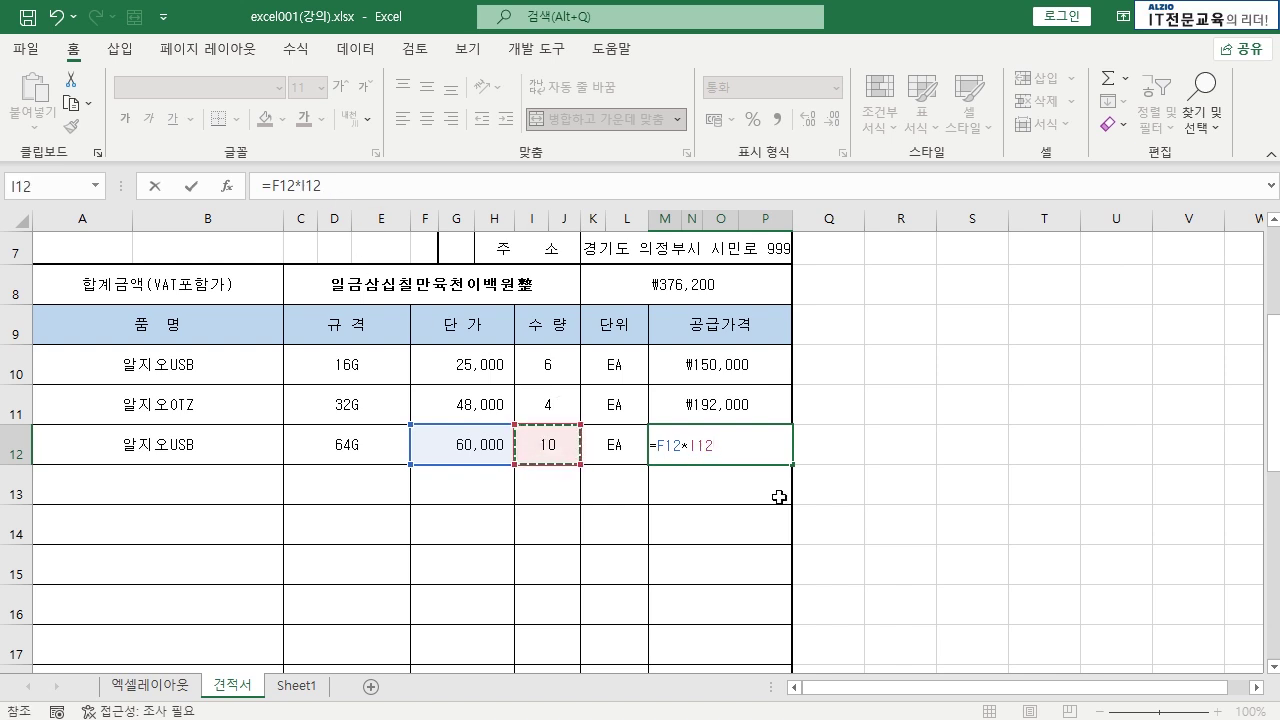
pyautogui.press('Return')
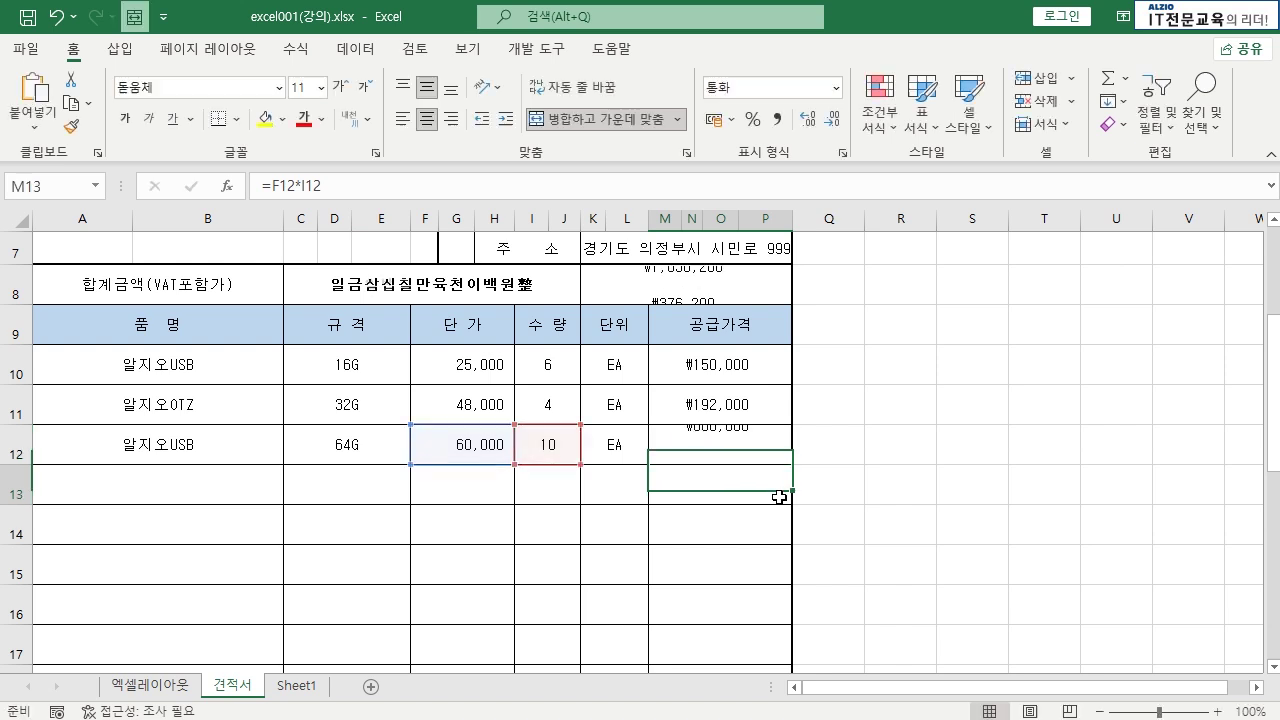
pyautogui.press('Up')
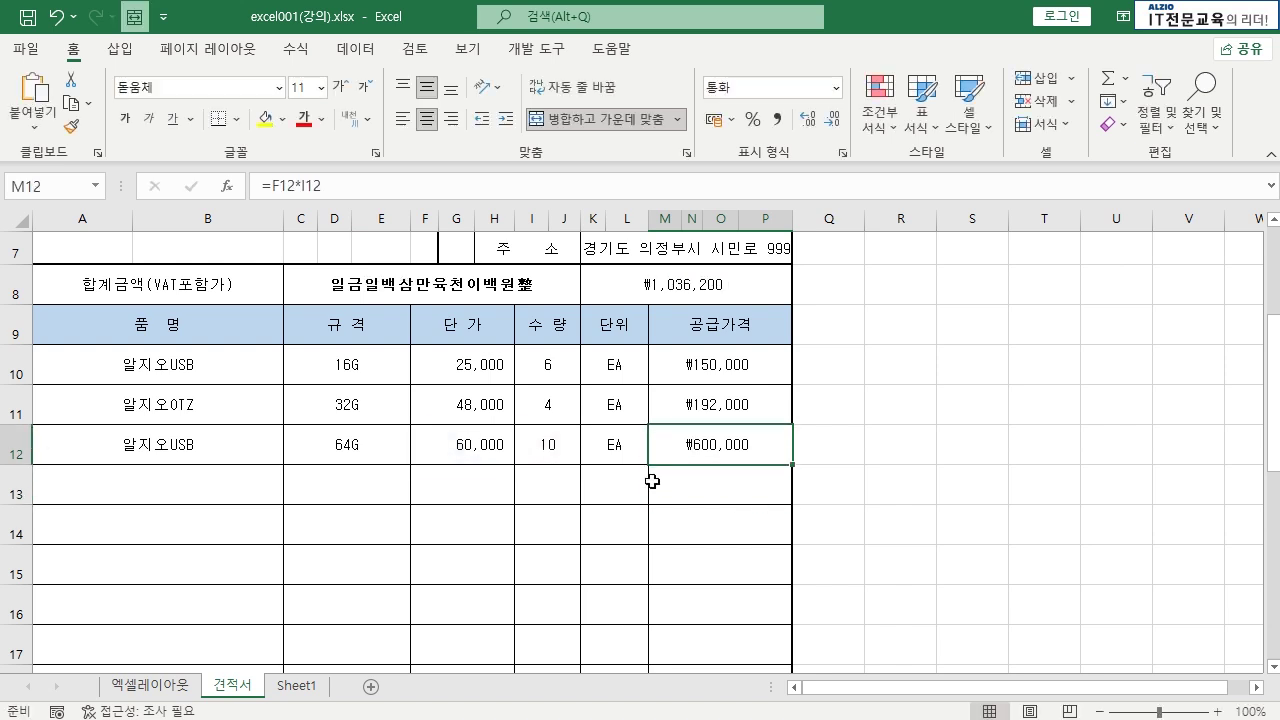
pyautogui.click(548, 450)
pyautogui.click(714, 457)
pyautogui.click(708, 495)
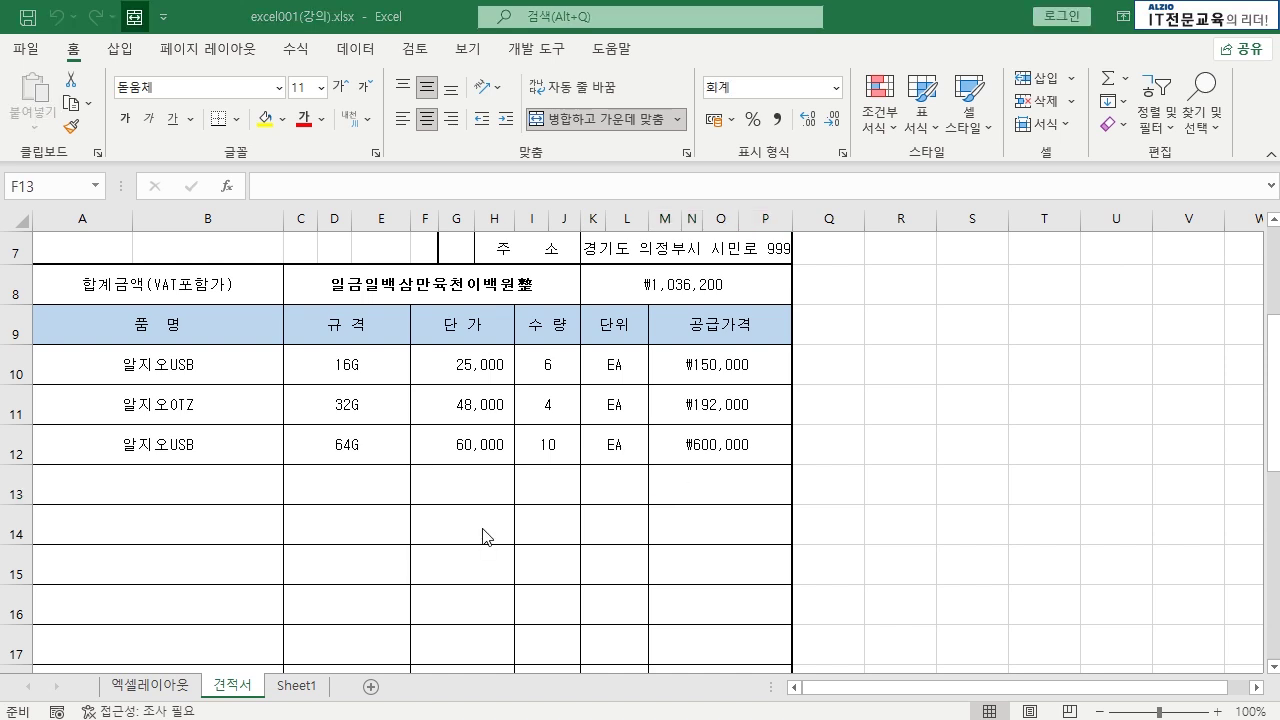
pyautogui.click(370, 488)
pyautogui.click(246, 488)
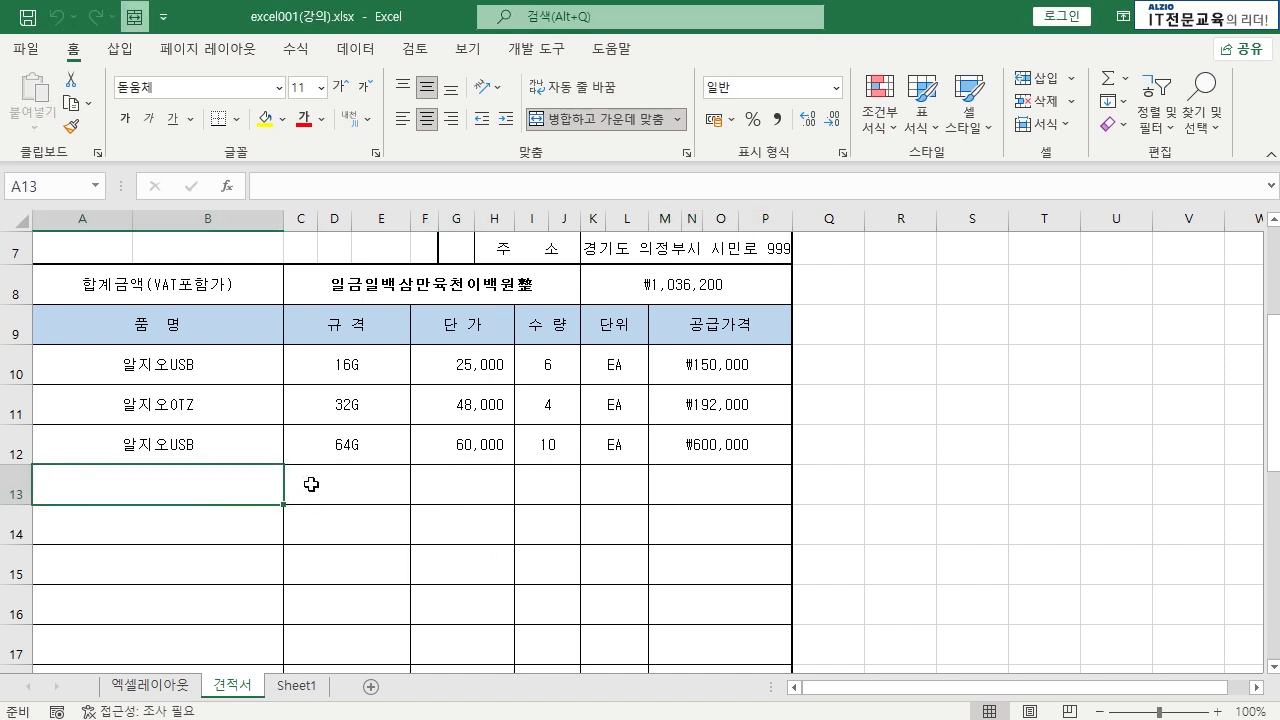
# - Open the Excel options and review the general (일반) settings, including the default font and start-up options
pyautogui.click(27, 48)
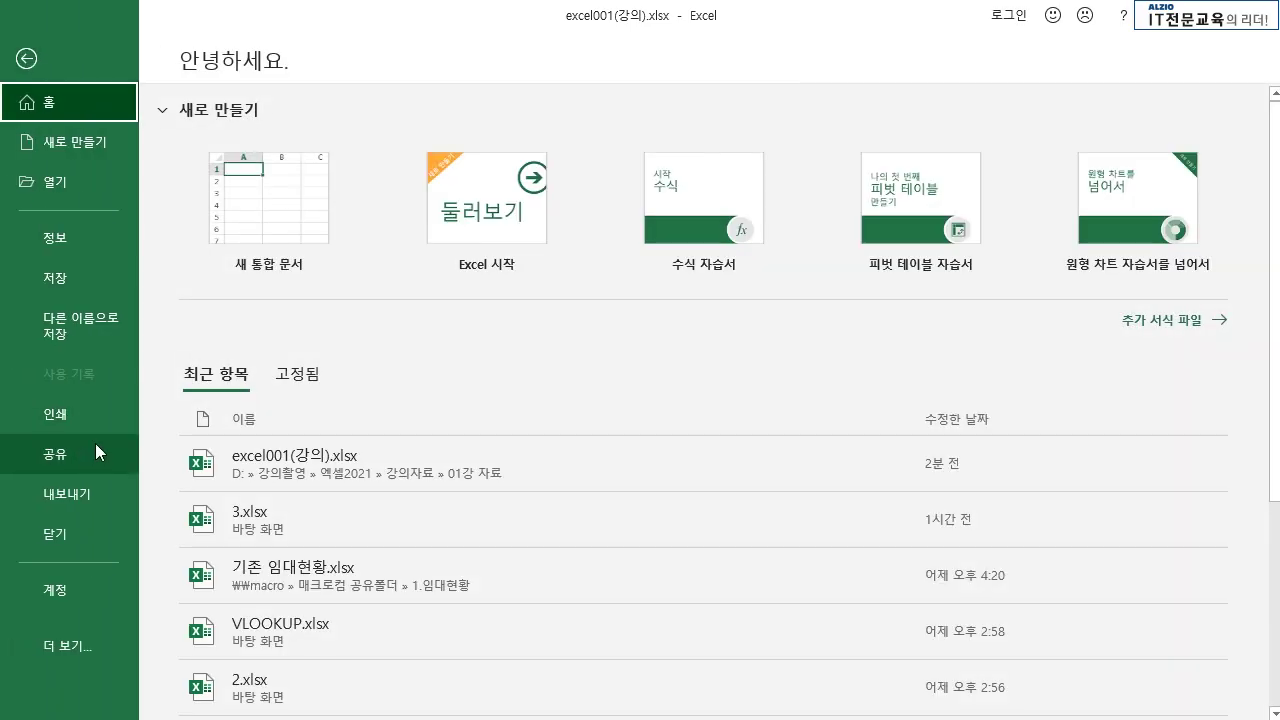
pyautogui.click(62, 645)
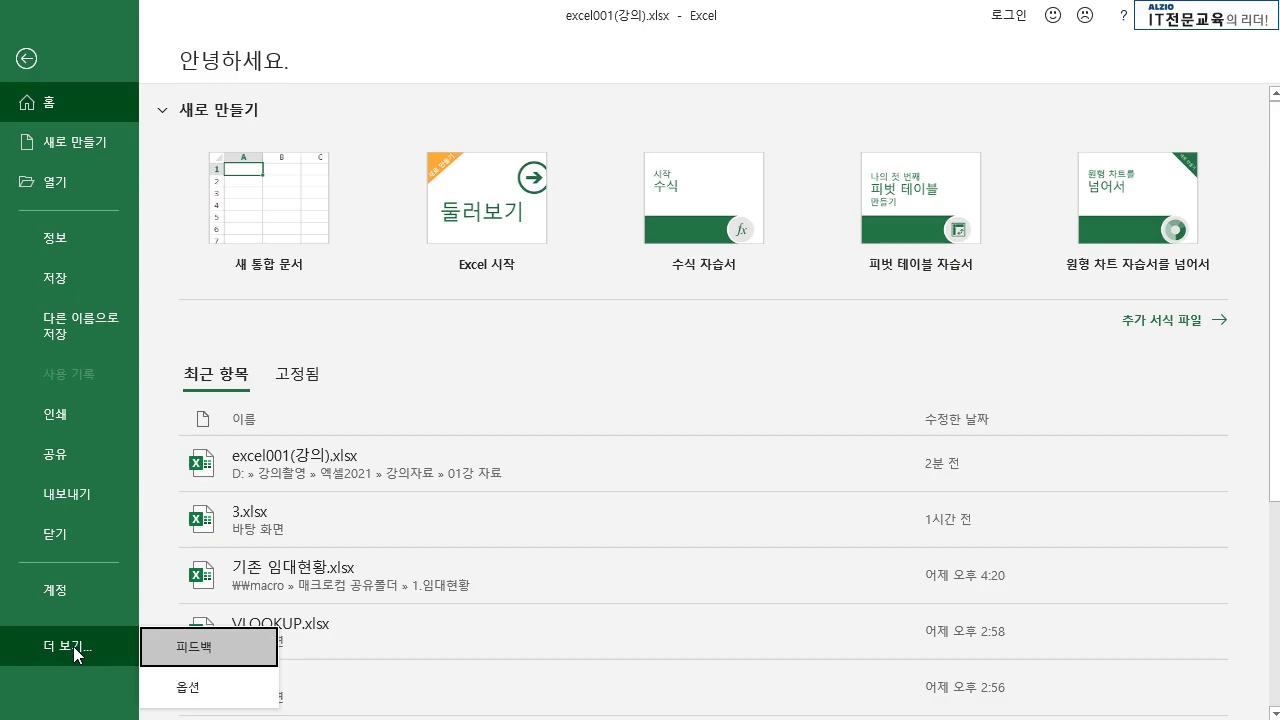
pyautogui.click(190, 687)
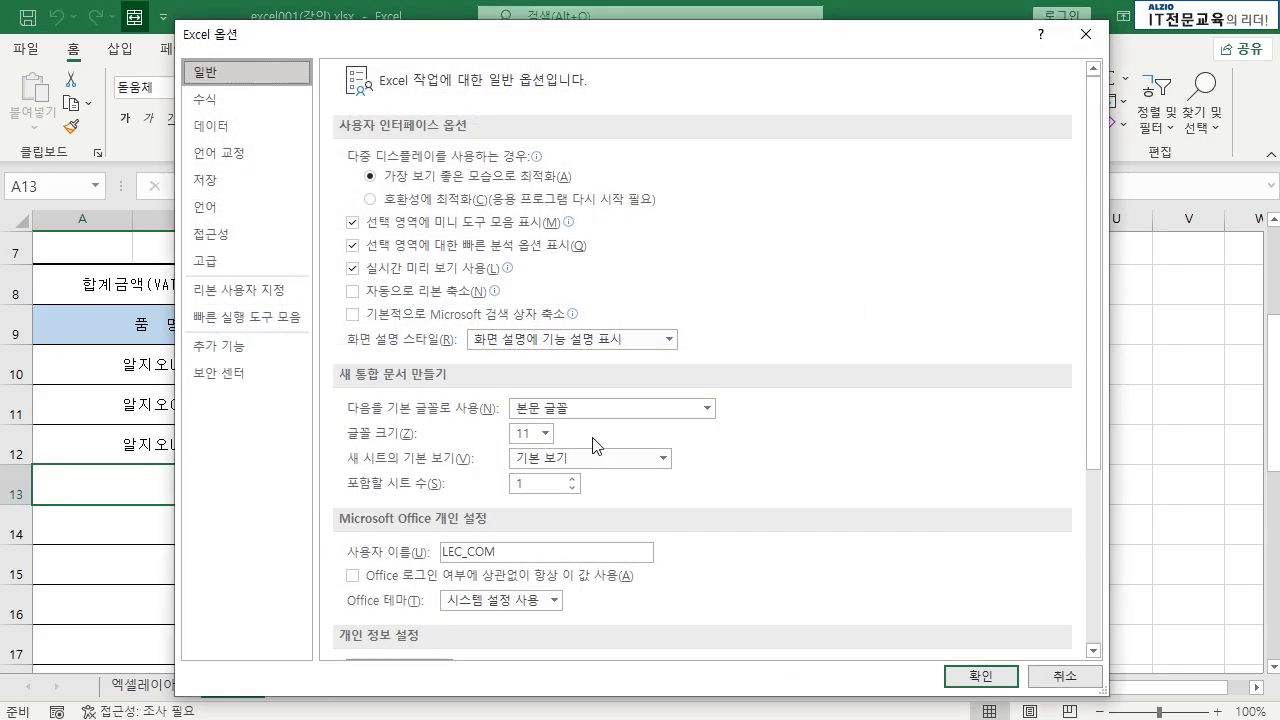
pyautogui.moveTo(328, 45); pyautogui.dragTo(345, 43)
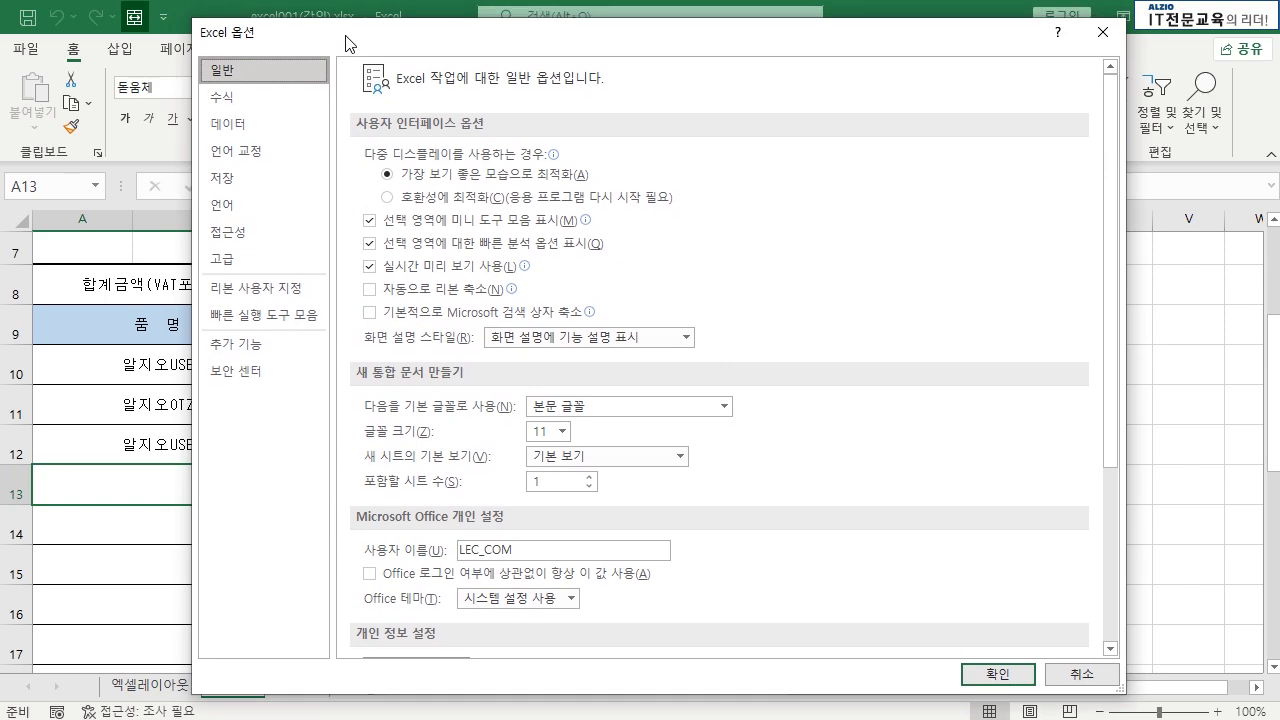
pyautogui.click(282, 98)
pyautogui.click(270, 146)
pyautogui.click(281, 70)
pyautogui.moveTo(628, 220)
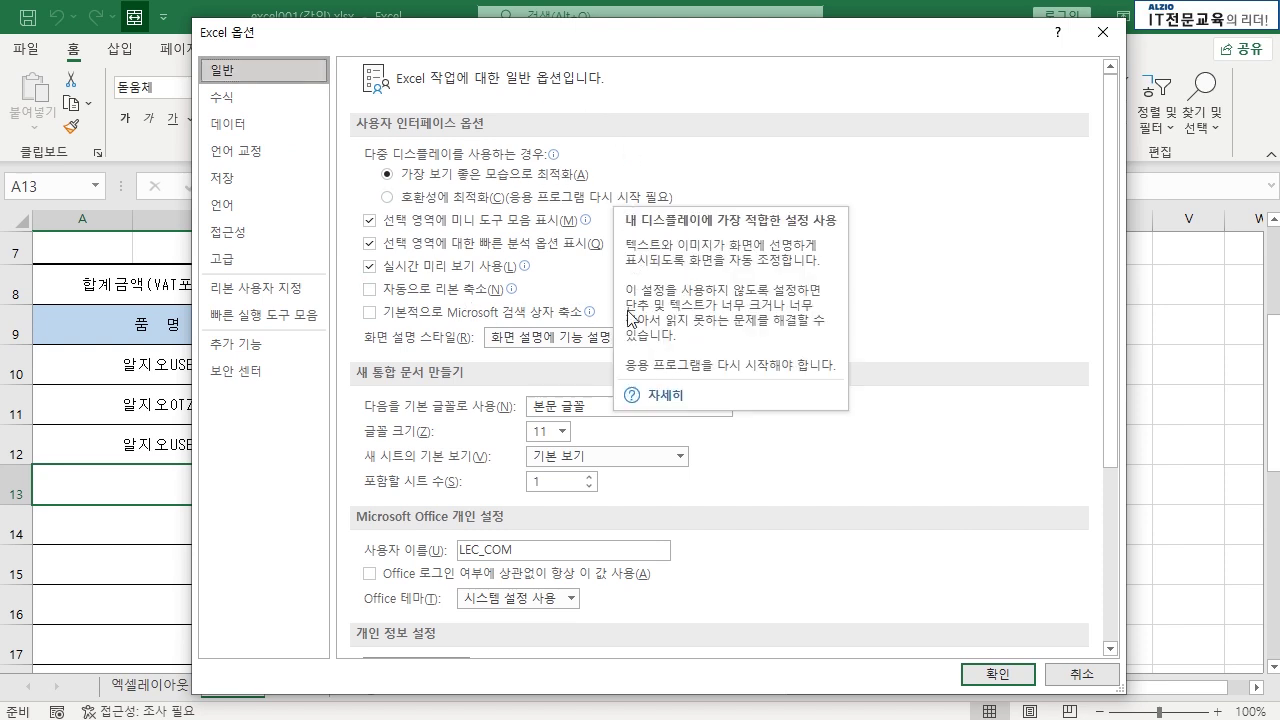
pyautogui.scroll(-1, 476, 468)
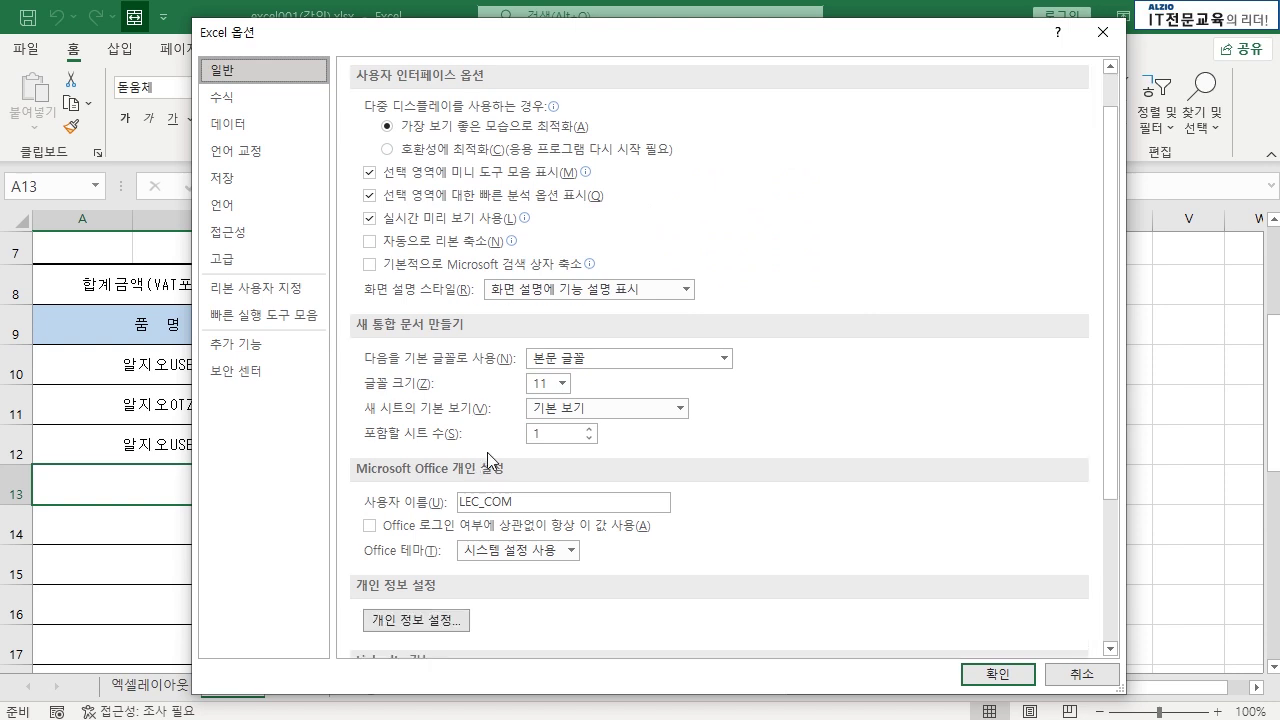
pyautogui.click(658, 363)
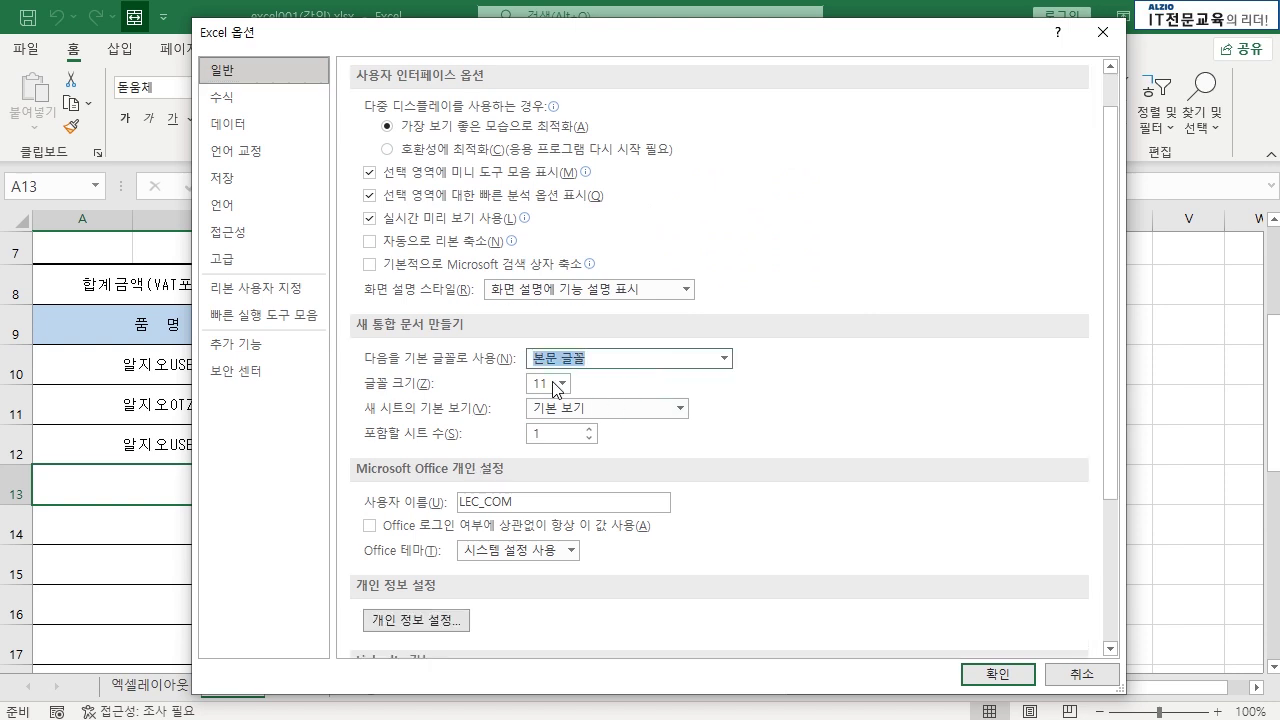
pyautogui.scroll(-3, 610, 430)
pyautogui.scroll(-1, 612, 462)
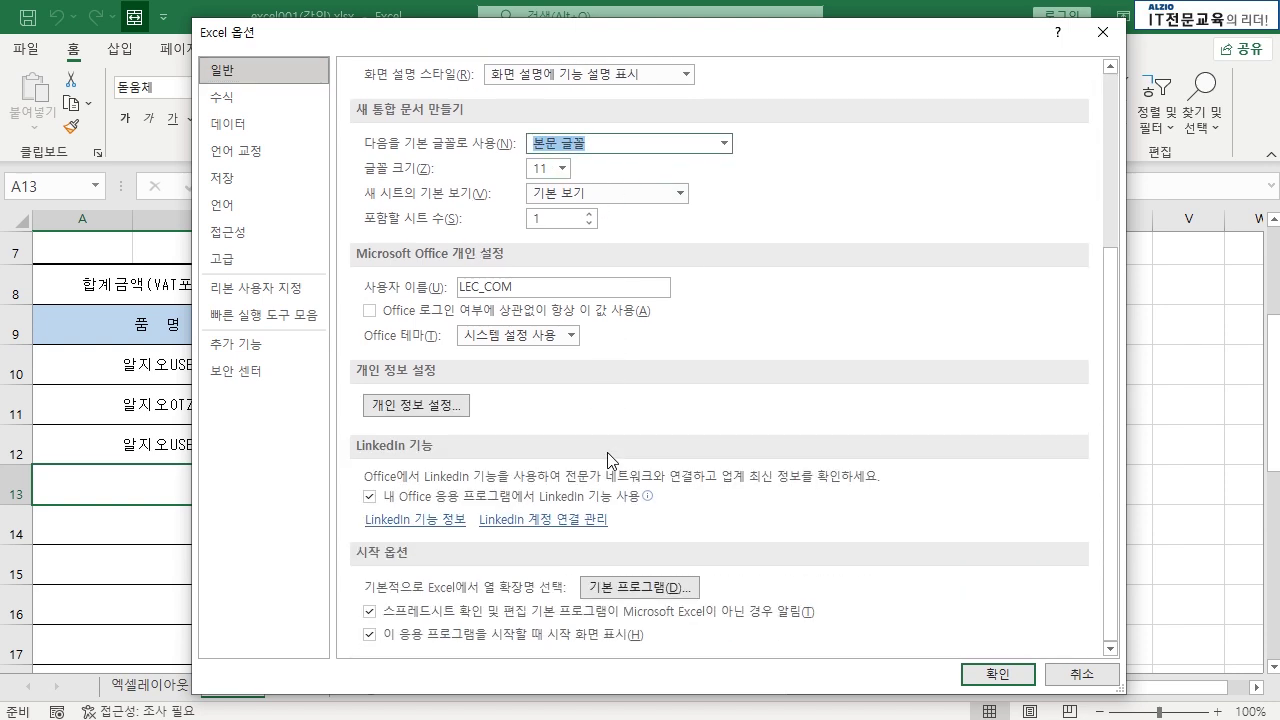
# - Review the formula, data, proofing, save, language, accessibility and advanced option categories, and close the options without changes
pyautogui.click(257, 100)
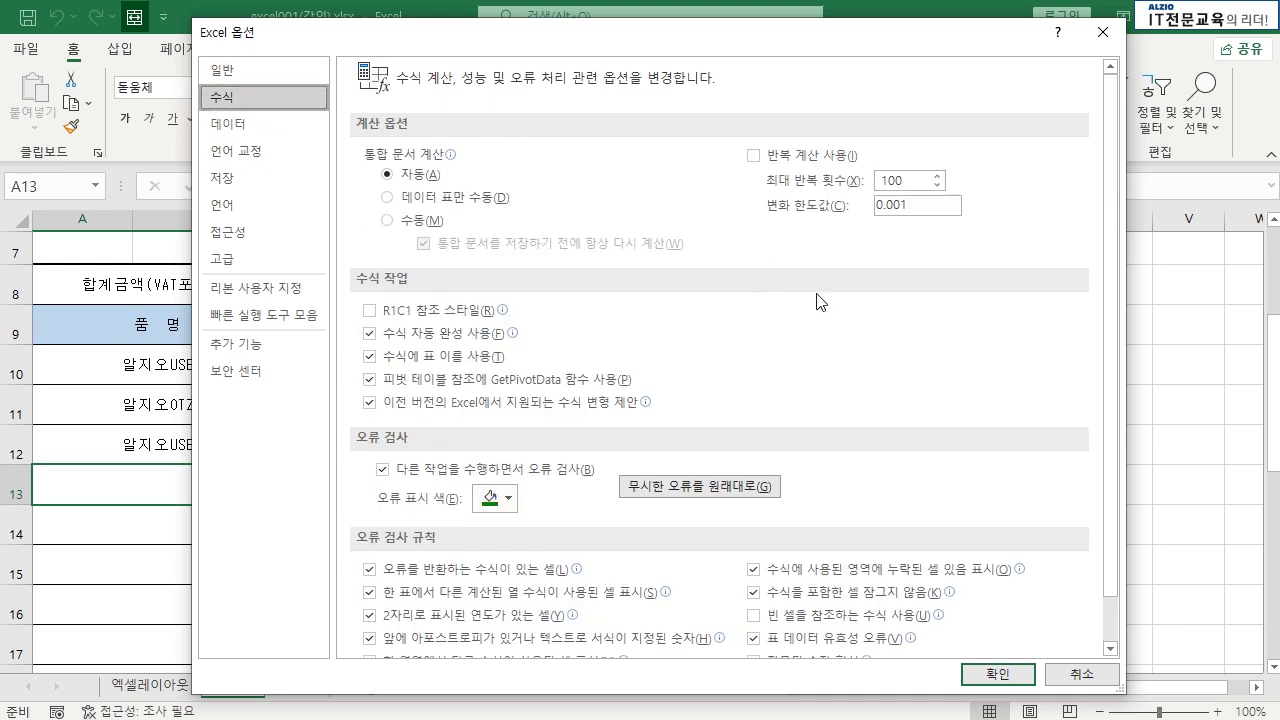
pyautogui.scroll(-1, 708, 243)
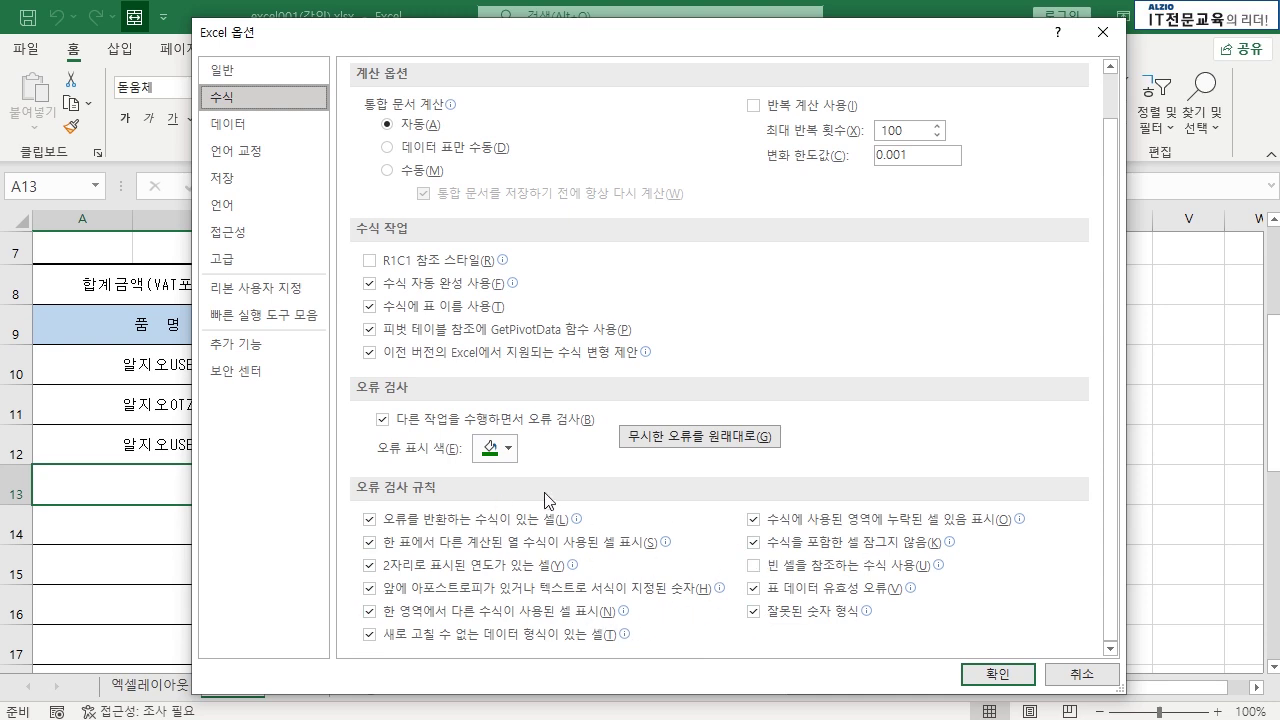
pyautogui.click(257, 124)
pyautogui.click(259, 150)
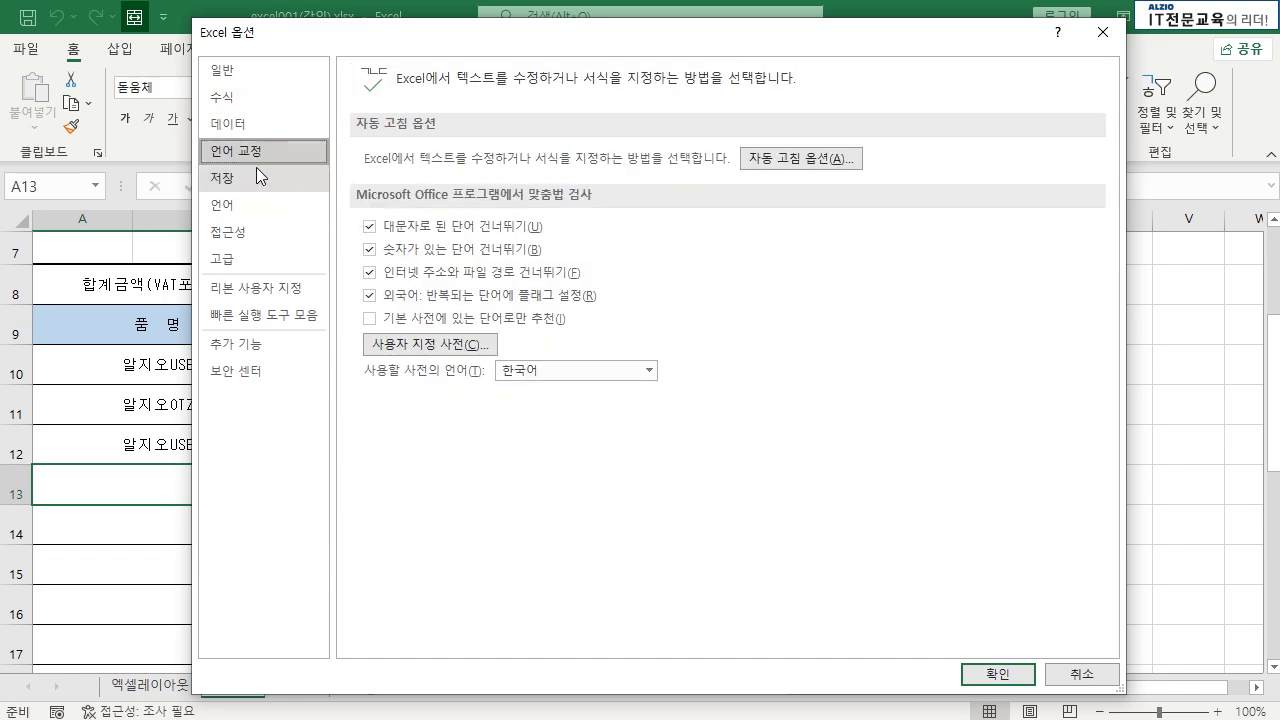
pyautogui.click(252, 185)
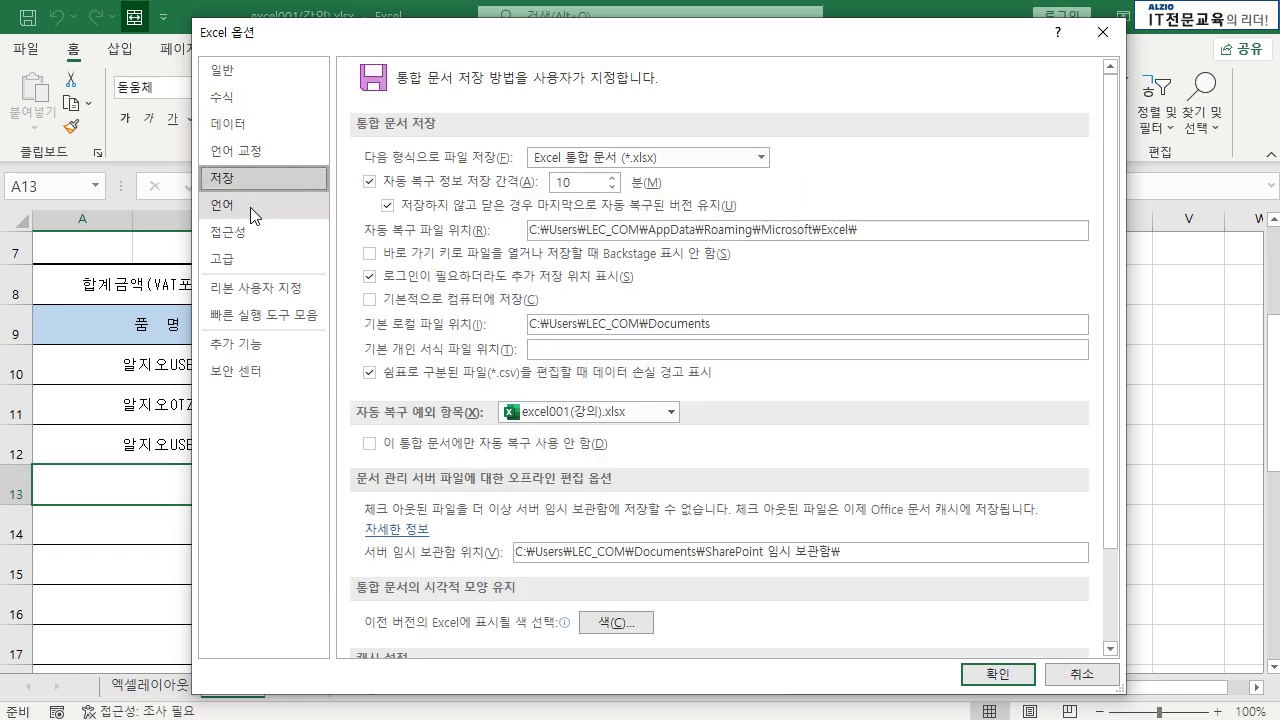
pyautogui.click(239, 205)
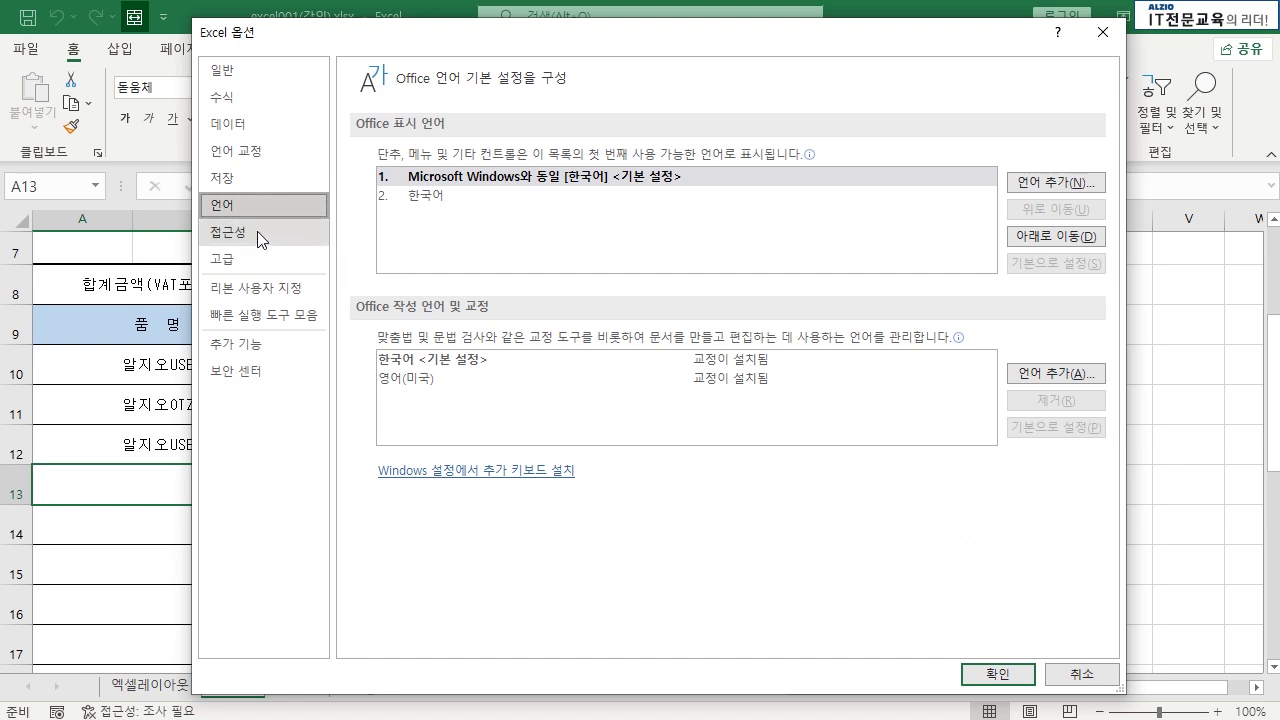
pyautogui.click(250, 232)
pyautogui.click(250, 258)
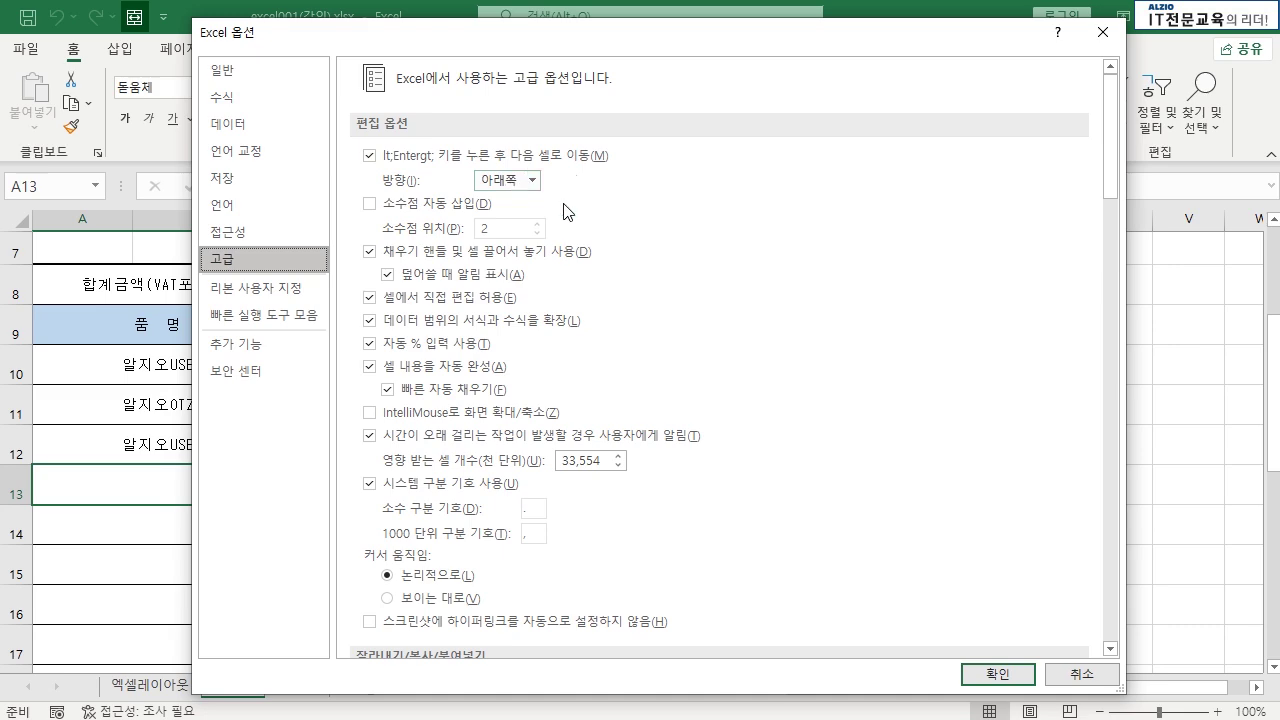
pyautogui.click(1076, 668)
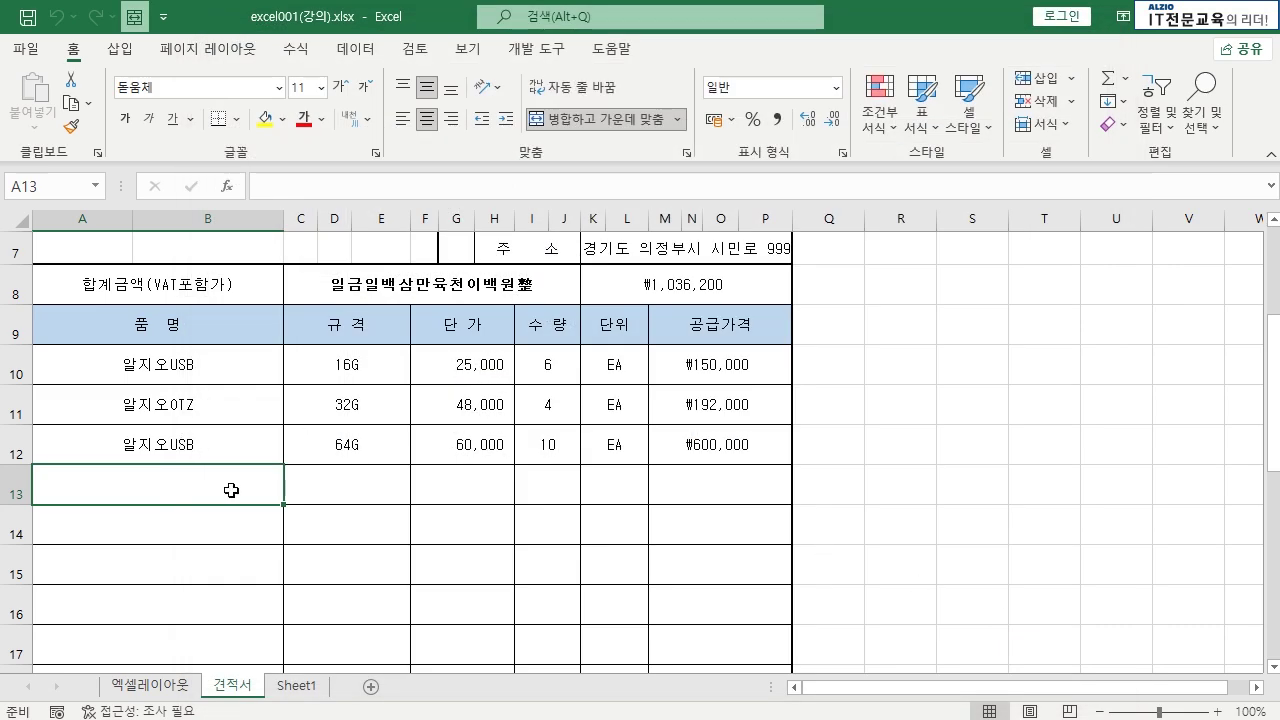
# - Try moving the selection from A12 down to A13 and across to C12, reselecting A12 each time
pyautogui.click(224, 453)
pyautogui.press('Return')
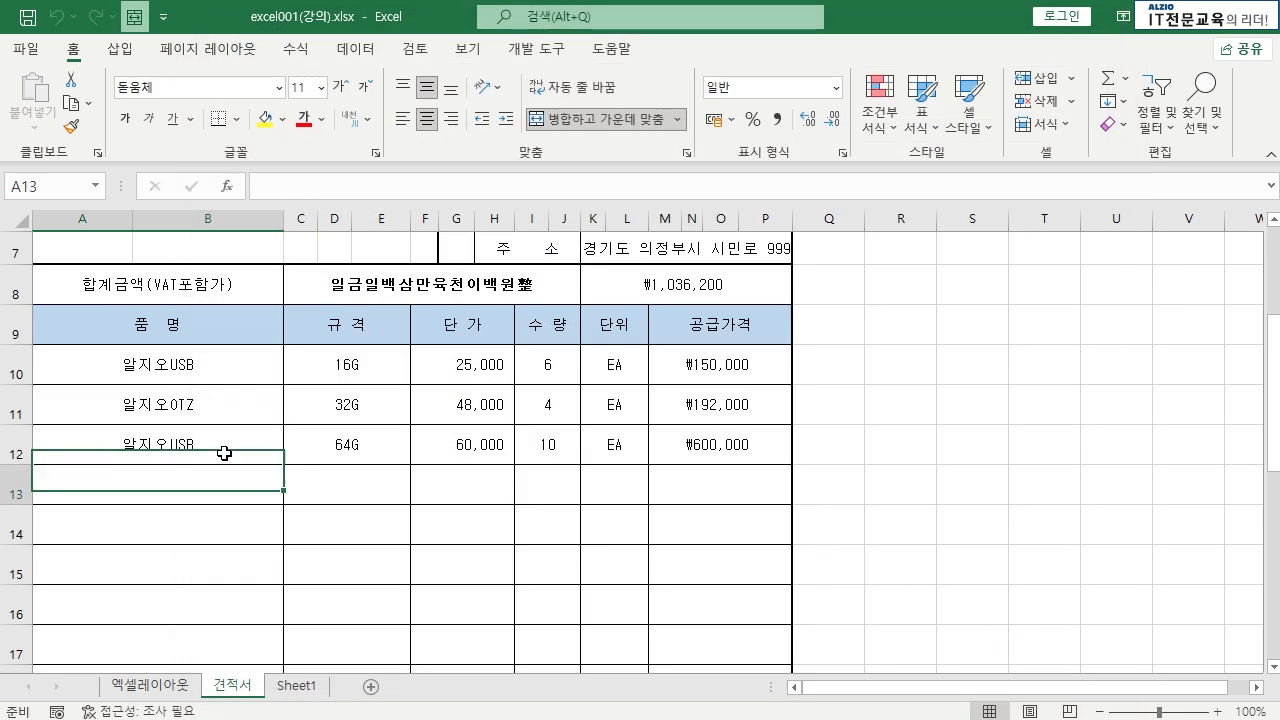
pyautogui.click(224, 453)
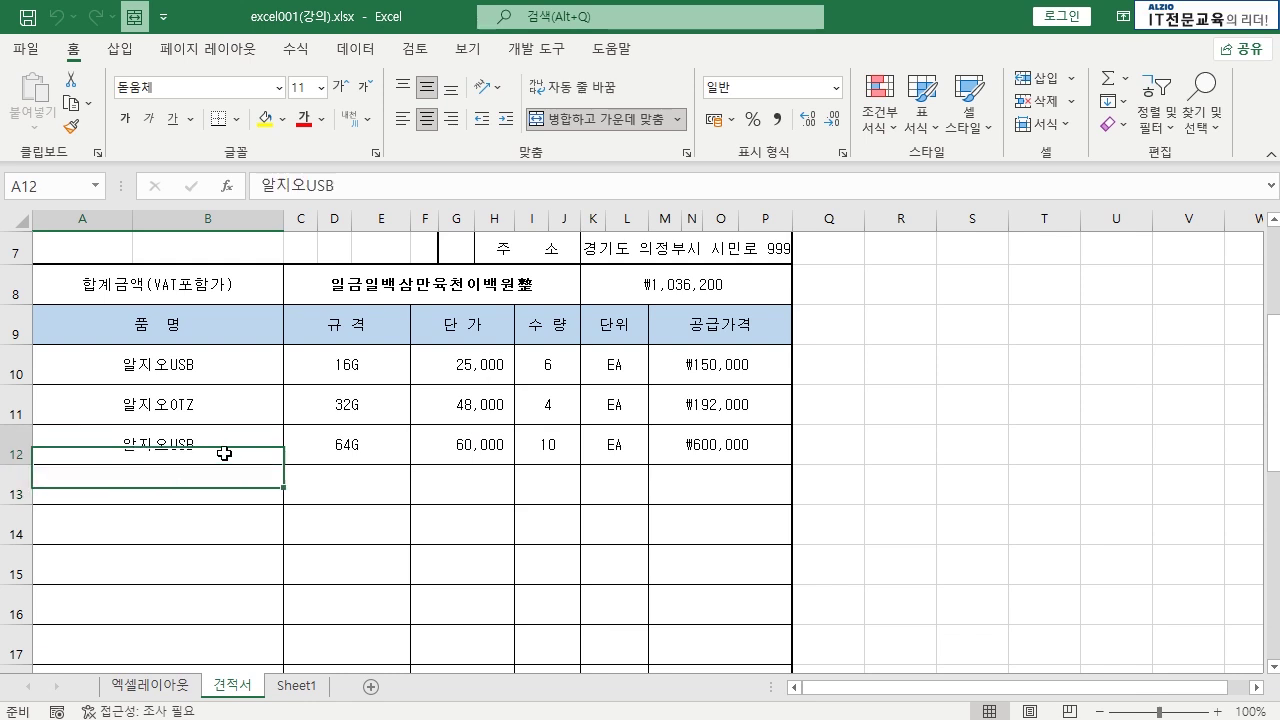
pyautogui.press('Right')
pyautogui.click(224, 453)
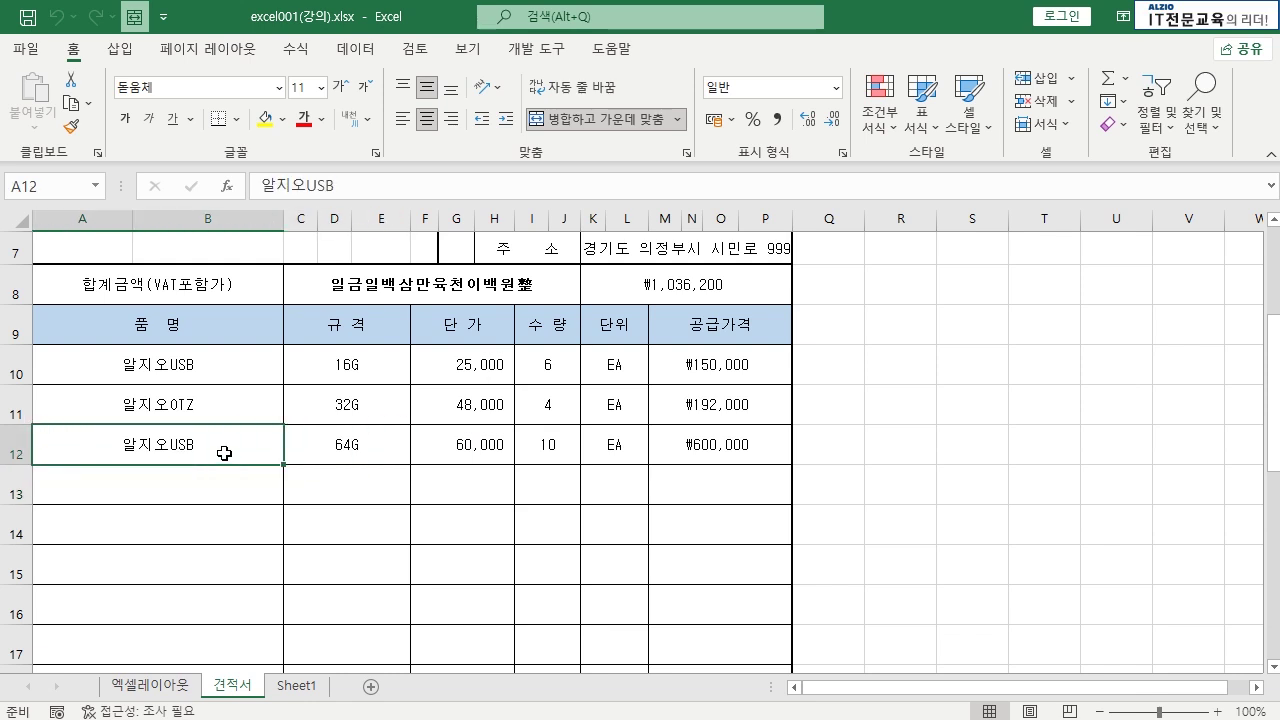
# - Set the direction the selection moves after Enter to 오른쪽 in the advanced Excel options
pyautogui.click(27, 48)
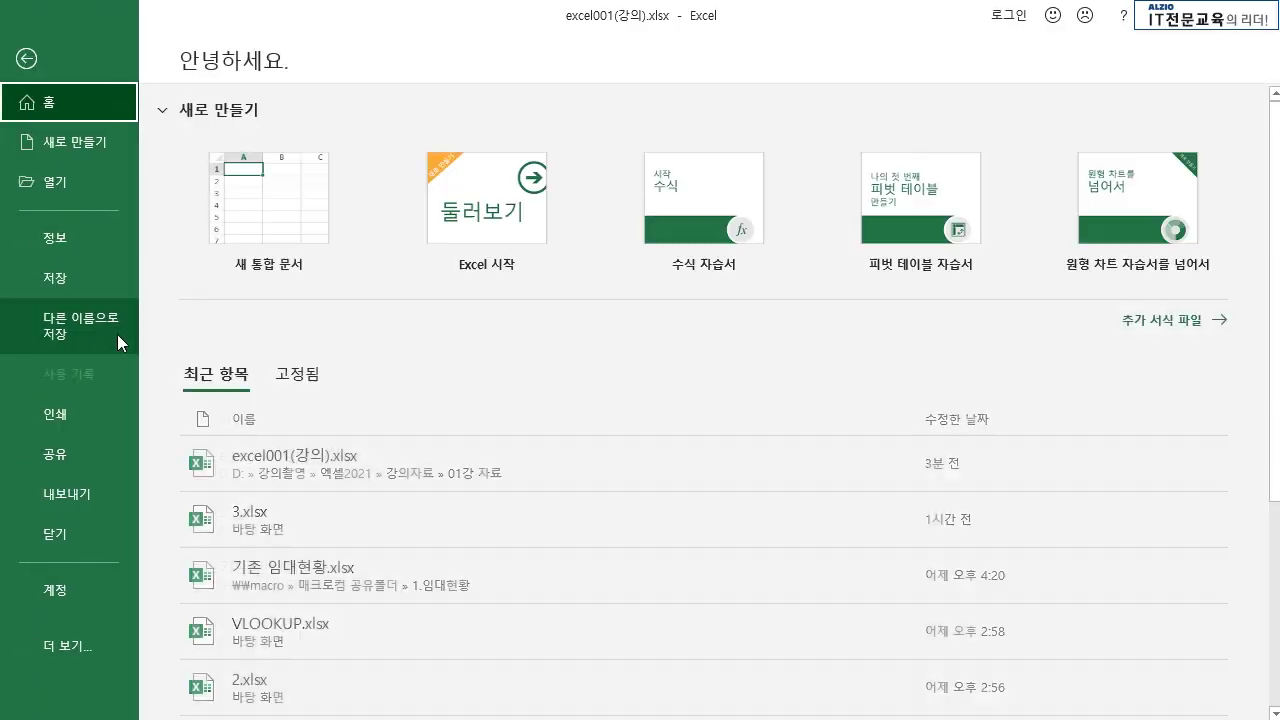
pyautogui.click(32, 648)
pyautogui.click(190, 686)
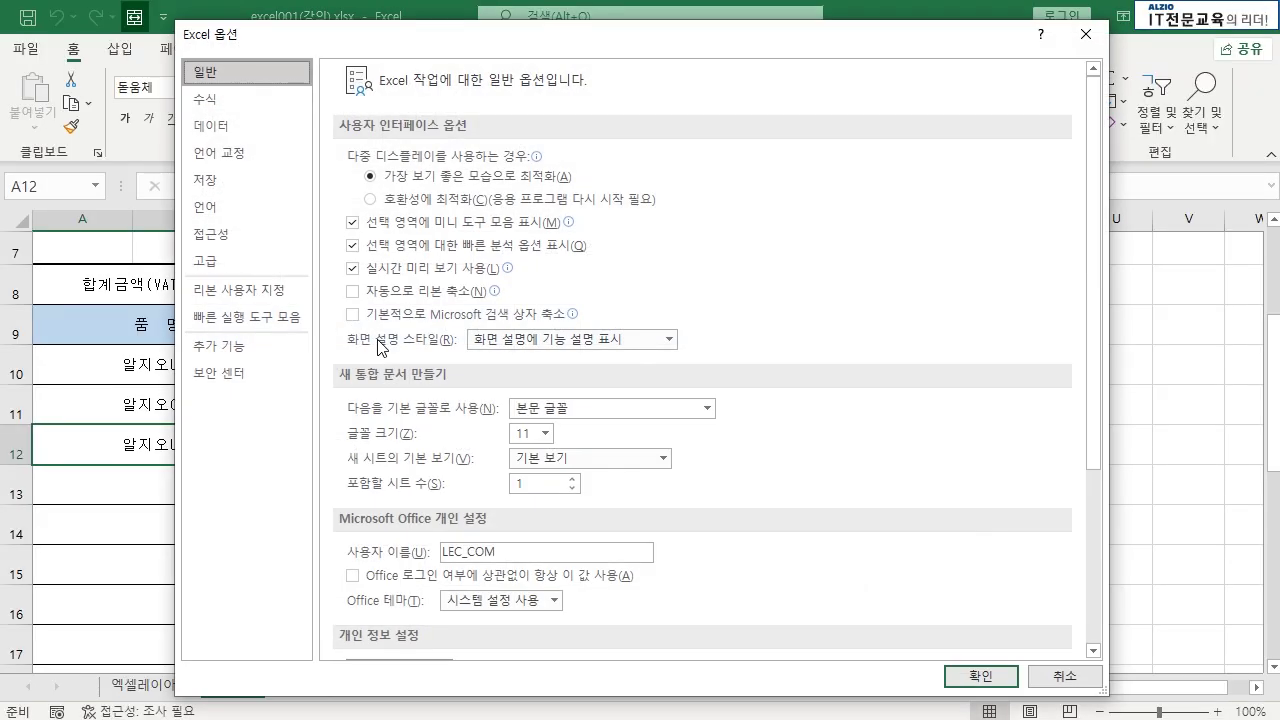
pyautogui.click(256, 256)
pyautogui.click(514, 182)
pyautogui.click(482, 222)
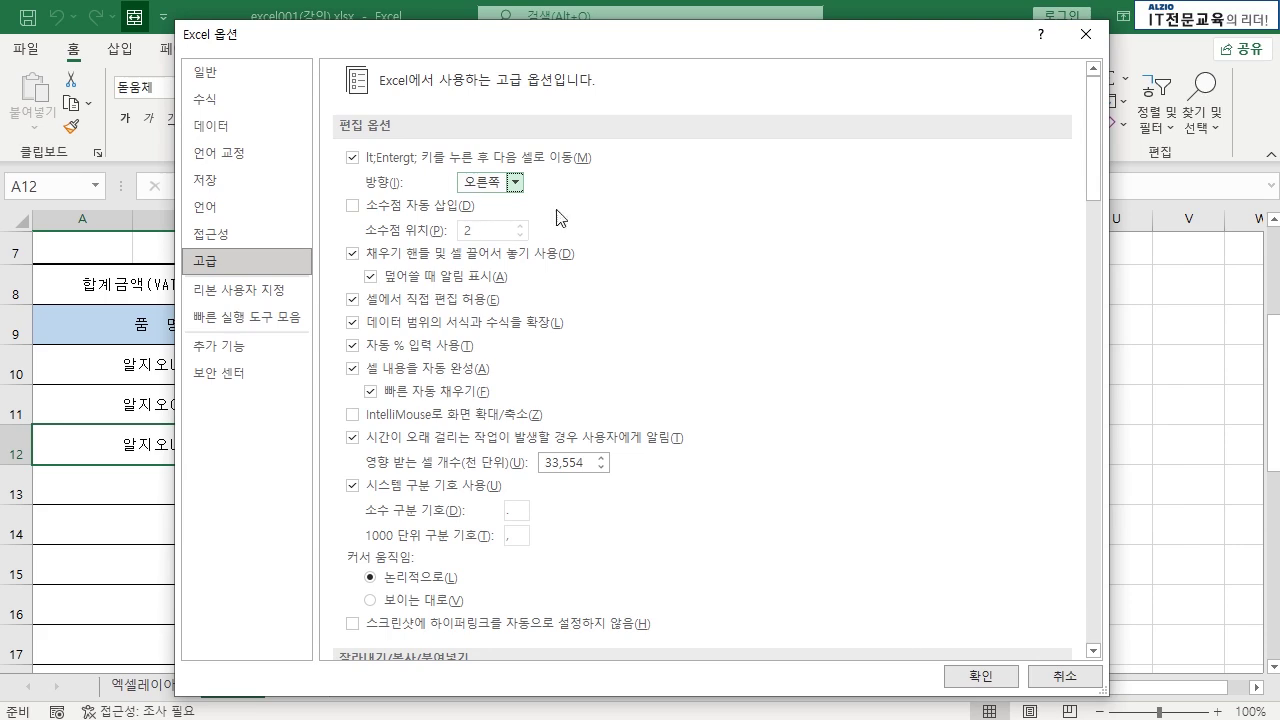
pyautogui.click(982, 676)
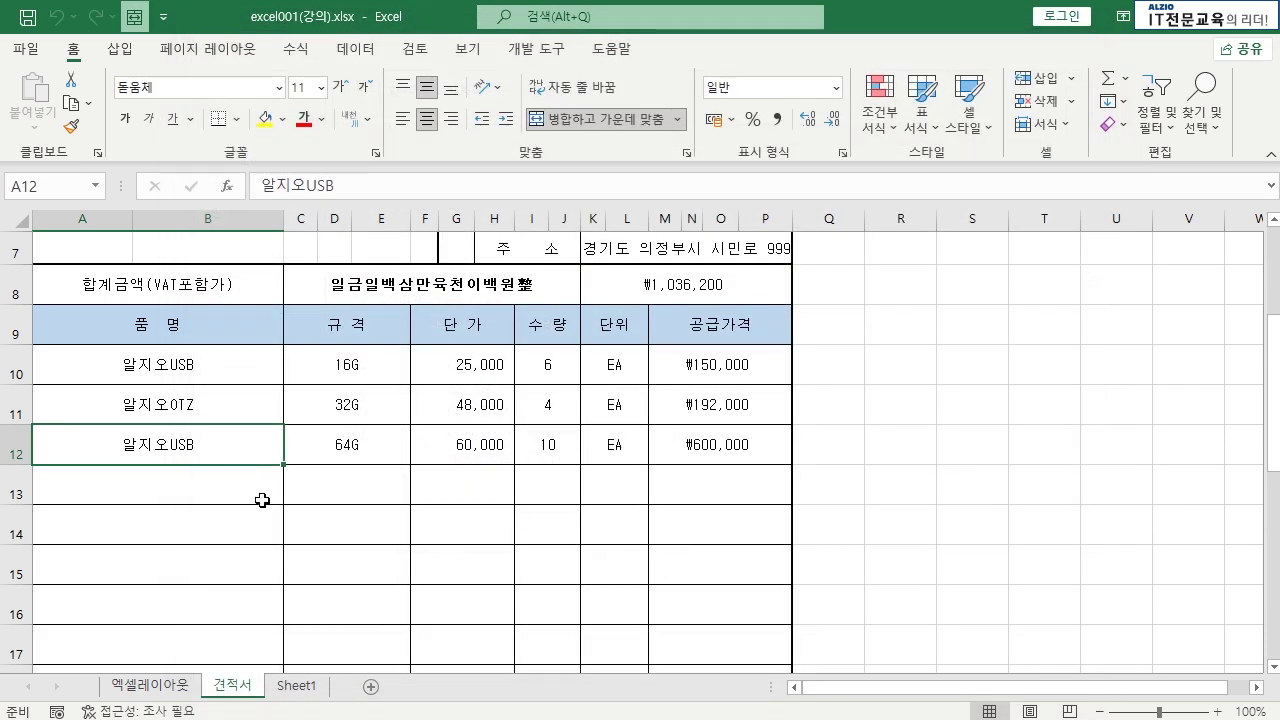
# - Test the Enter direction in row 12 by moving the selection from A12 across to I12 and back to A12
pyautogui.press('Return')
pyautogui.press('Return')
pyautogui.press('Return')
pyautogui.hotkey('shift', 'Return')
pyautogui.hotkey('shift', 'Return')
pyautogui.hotkey('shift', 'Return')
pyautogui.press('Return')
pyautogui.press('Return')
pyautogui.press('Return')
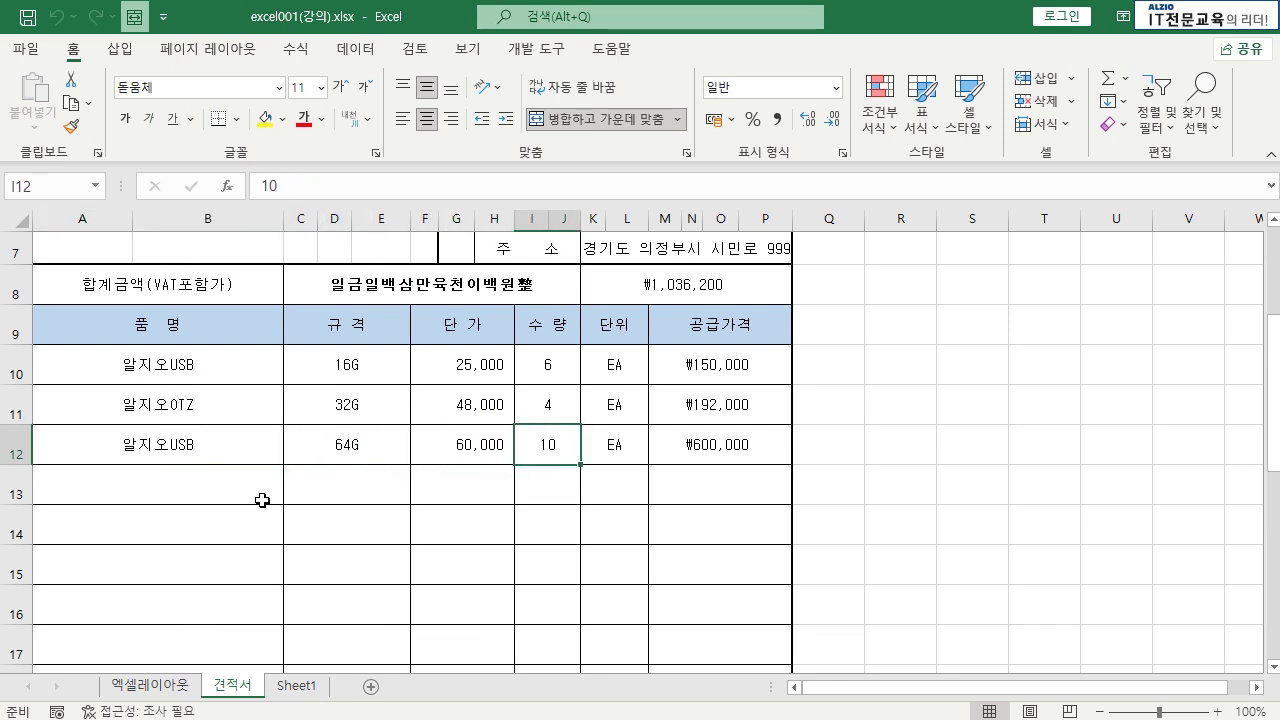
pyautogui.hotkey('shift', 'Return')
pyautogui.hotkey('shift', 'Return')
pyautogui.hotkey('shift', 'Return')
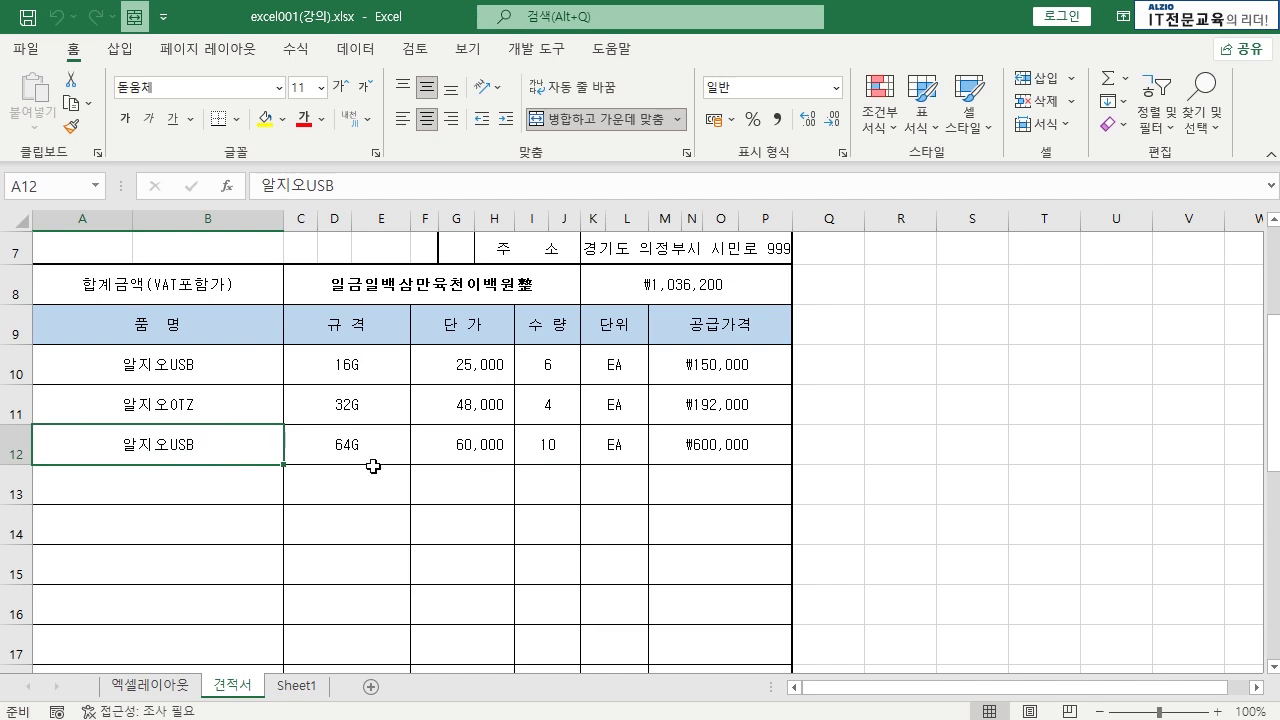
# - Set the Enter direction to 아래쪽 and turn on automatic decimal point insertion (소수점 자동 삽입) in the advanced Excel options
pyautogui.click(27, 48)
pyautogui.click(68, 656)
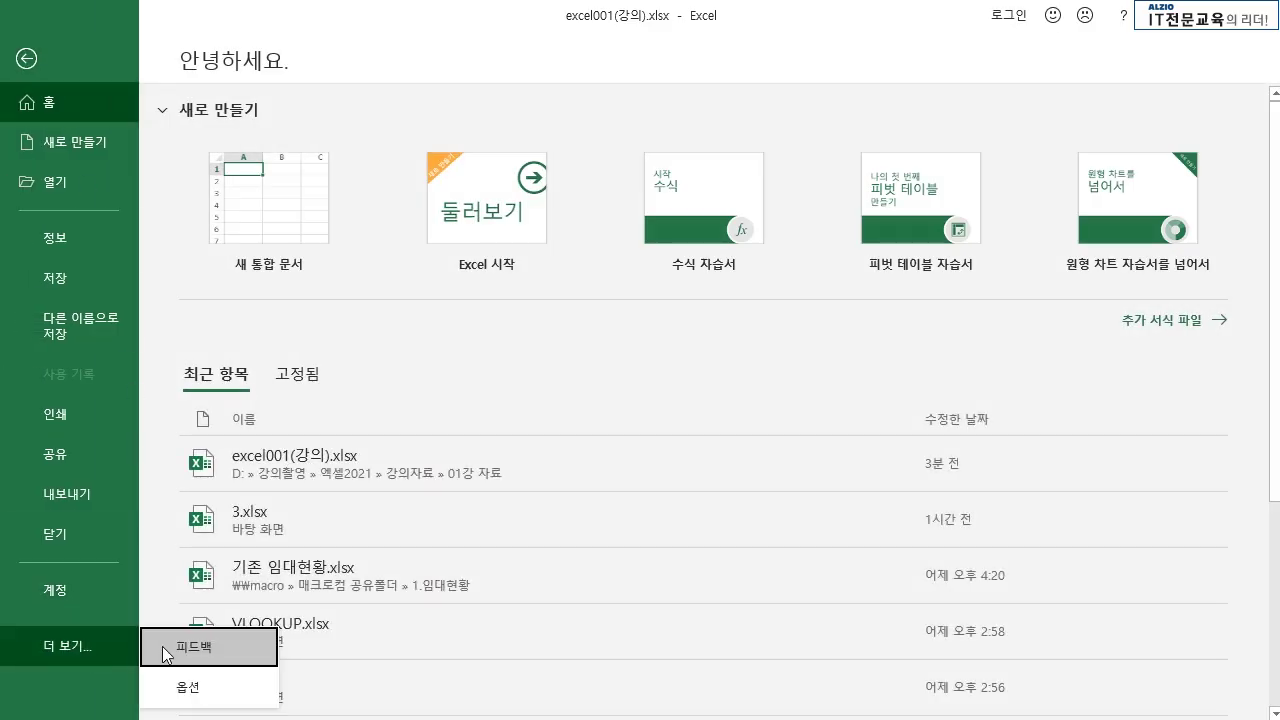
pyautogui.click(172, 686)
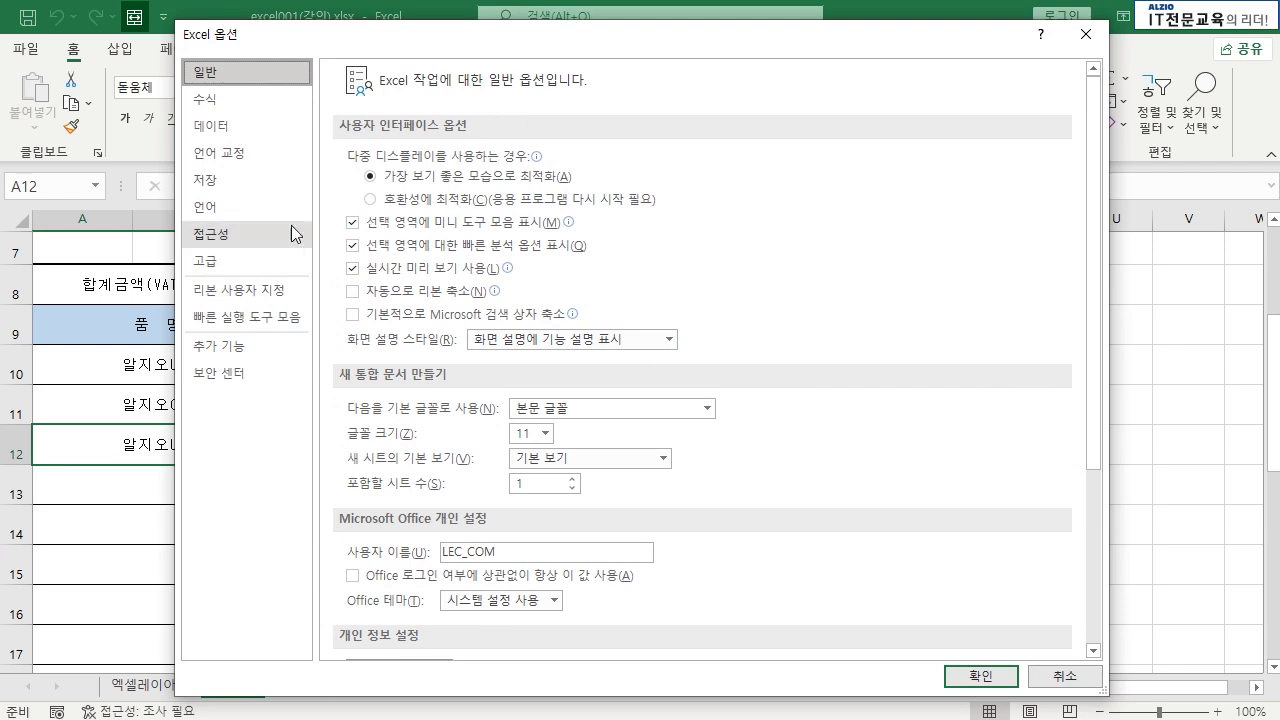
pyautogui.click(228, 262)
pyautogui.click(488, 192)
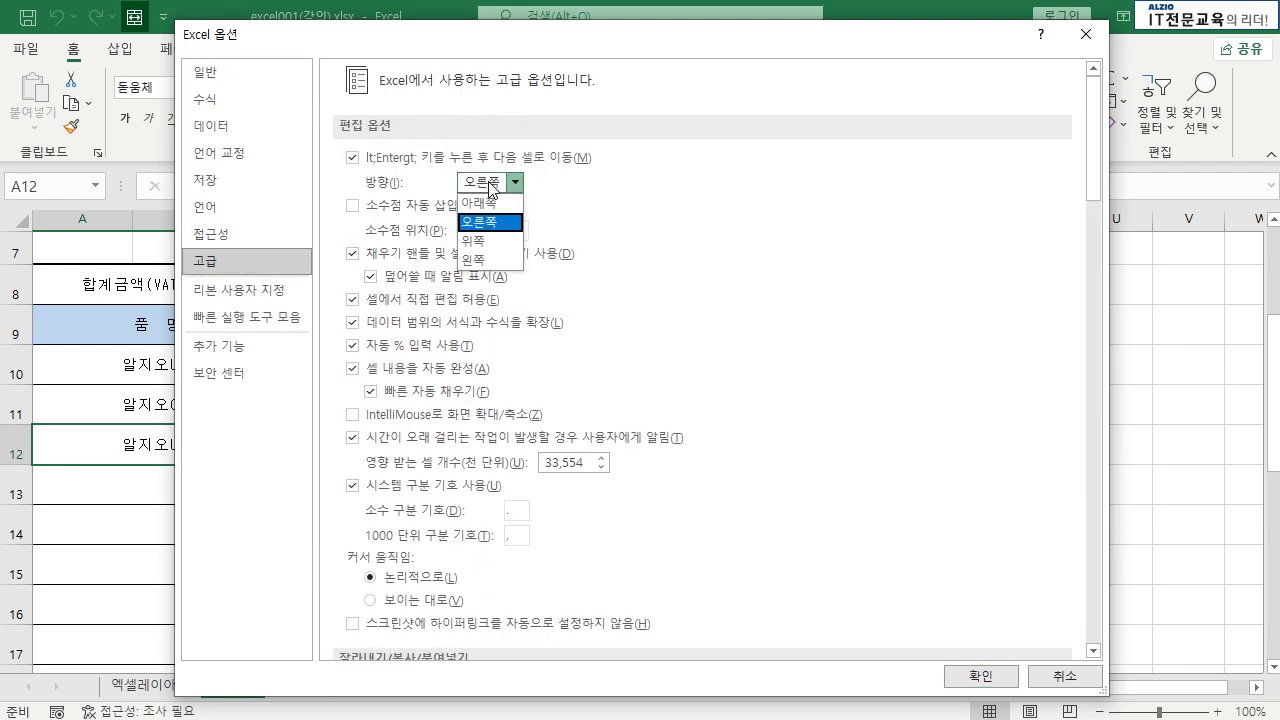
pyautogui.click(480, 204)
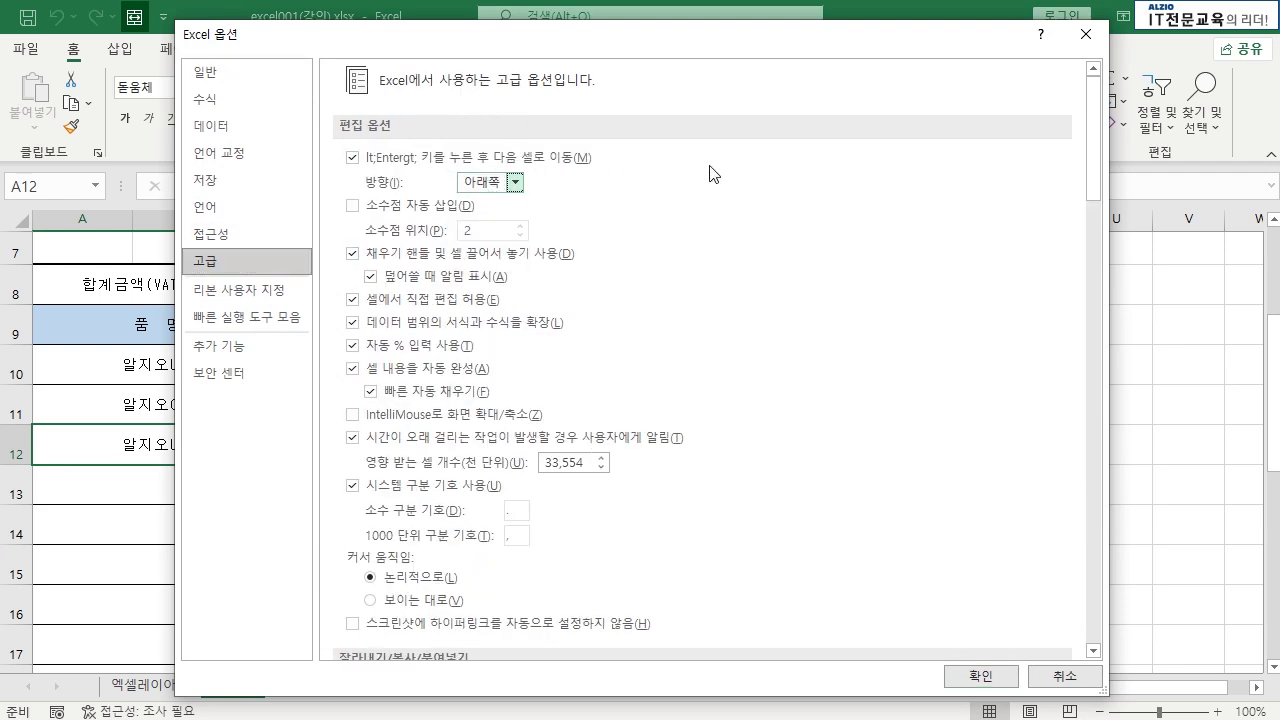
pyautogui.click(420, 207)
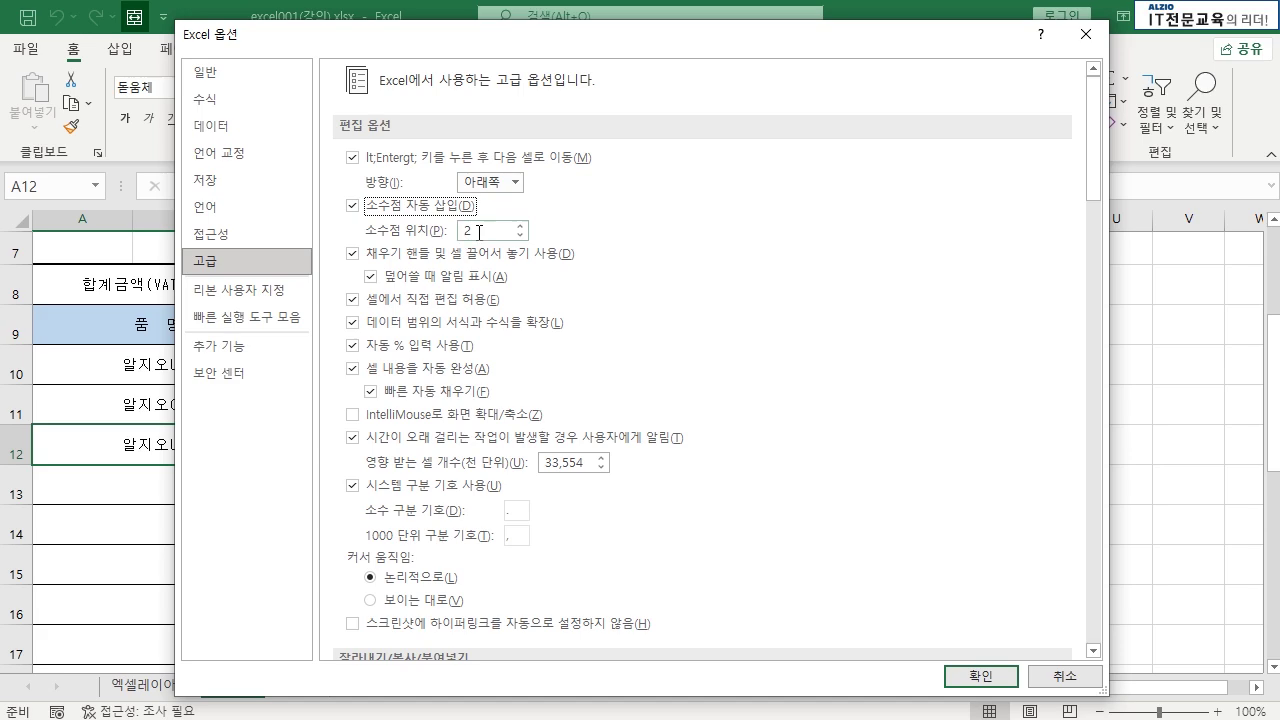
pyautogui.click(983, 677)
# - Enter 5 in F13 and check the stored value in edit mode, leaving it unedited
pyautogui.click(480, 495)
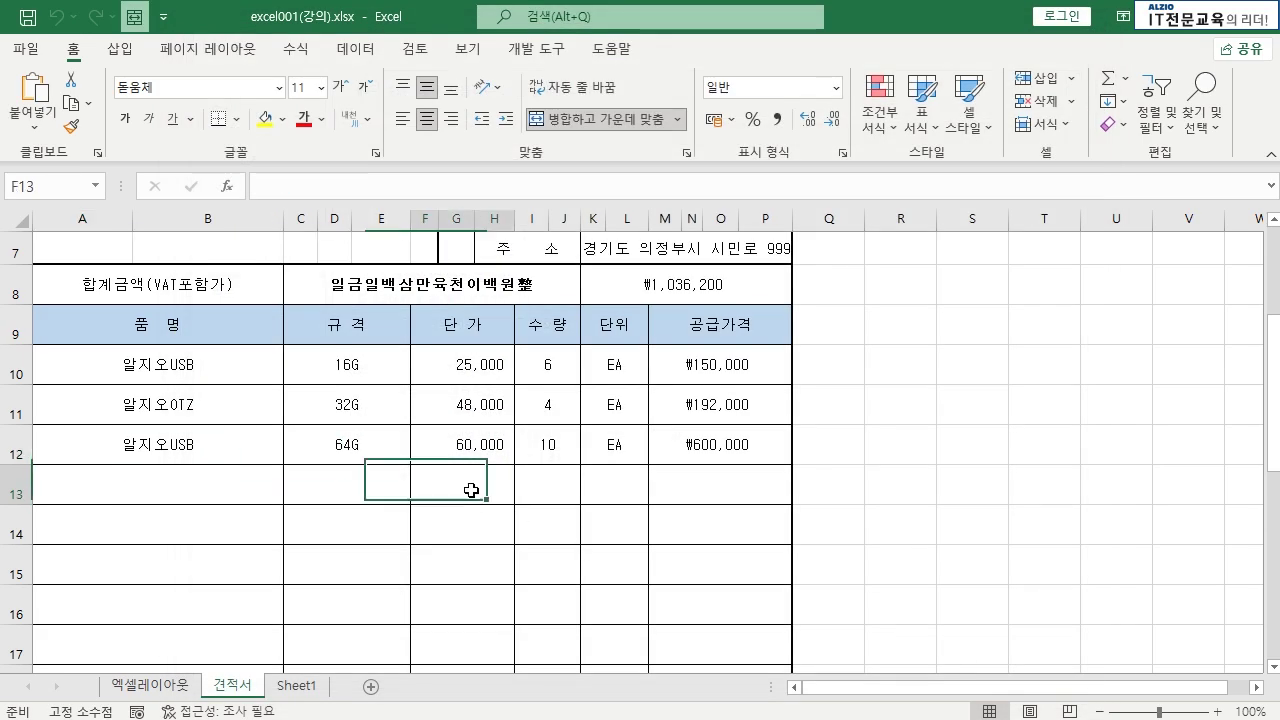
pyautogui.write('5')
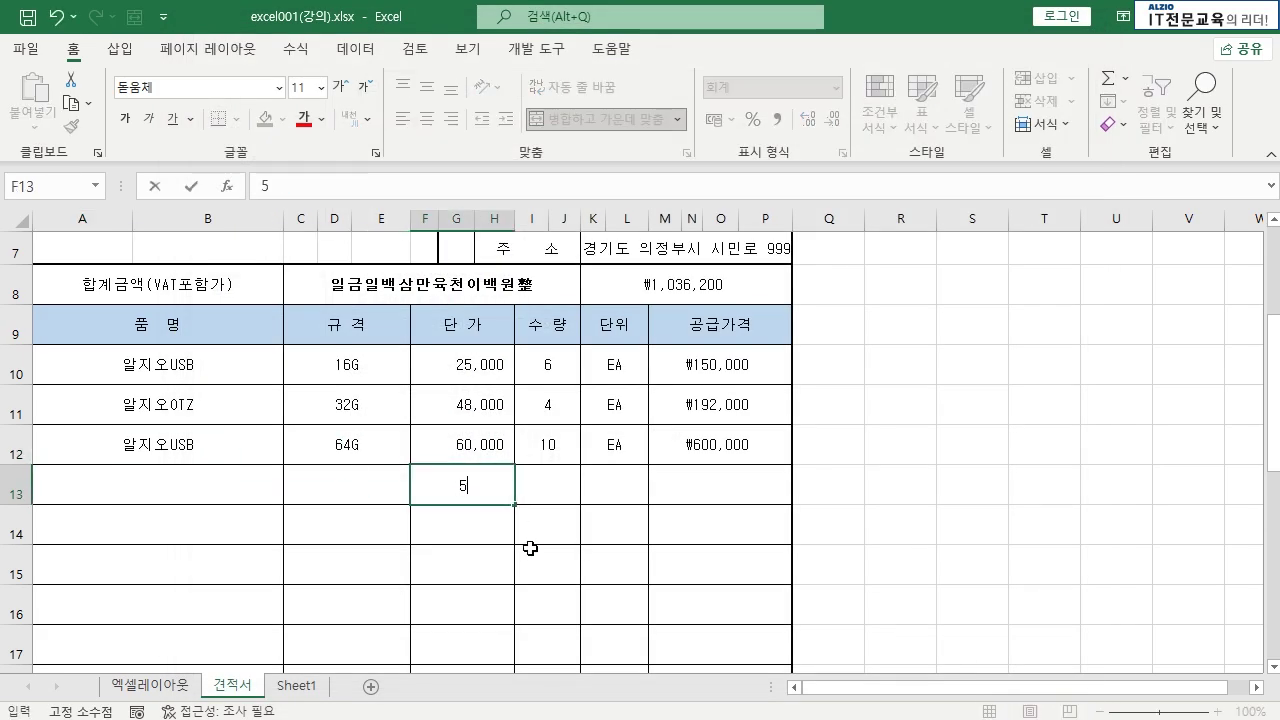
pyautogui.press('Return')
pyautogui.press('Up')
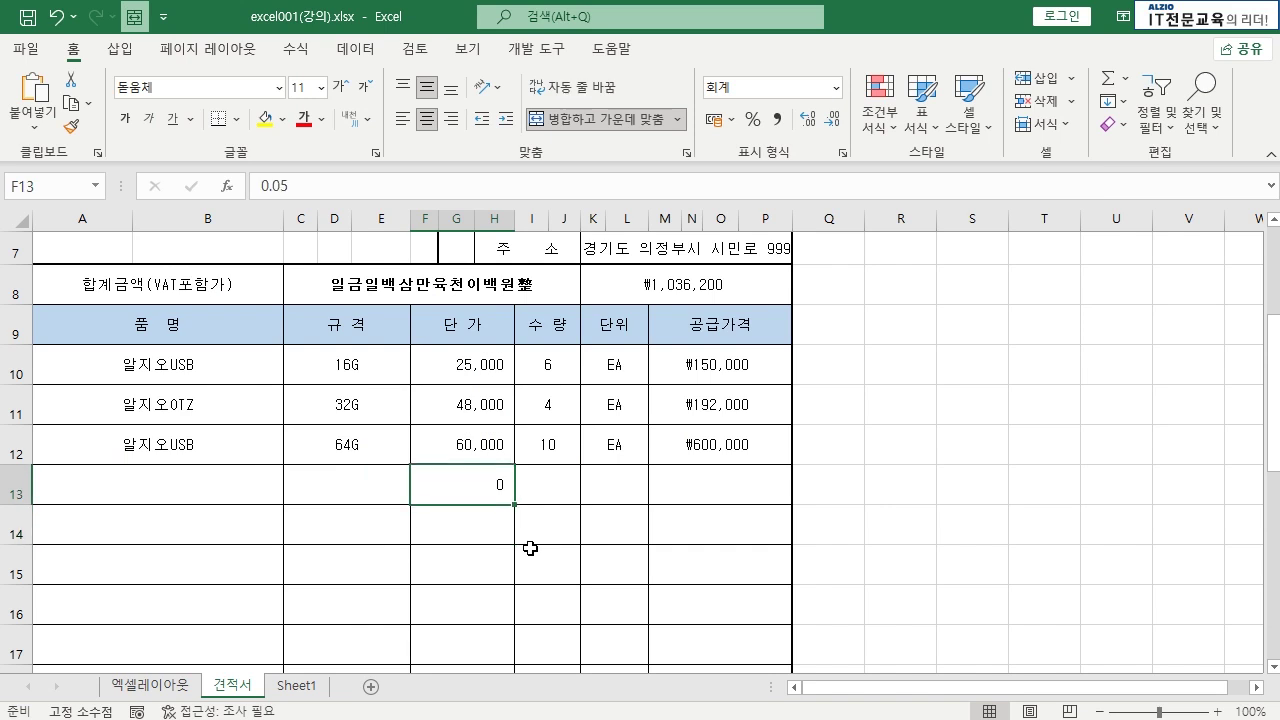
pyautogui.press('F2')
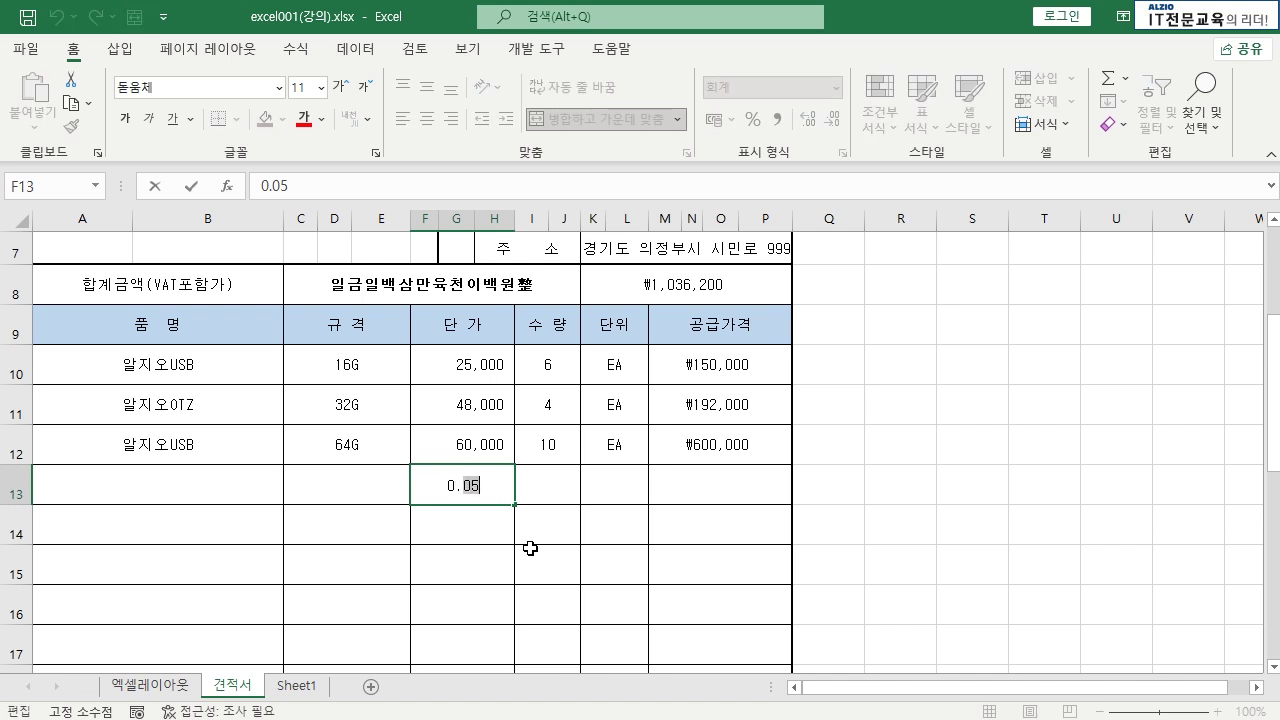
pyautogui.press('Right')
pyautogui.press('Escape')
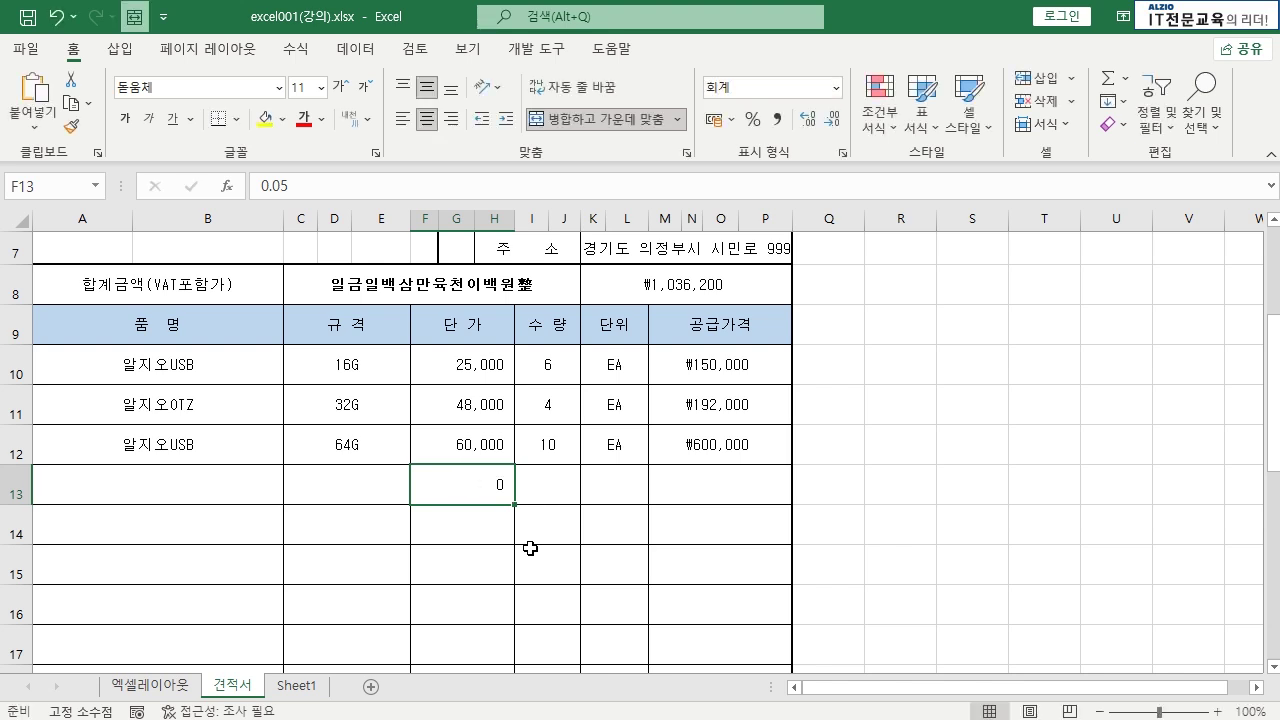
# - Enter 500 in F13 and reselect the cell to check the stored value
pyautogui.write('500')
pyautogui.press('Return')
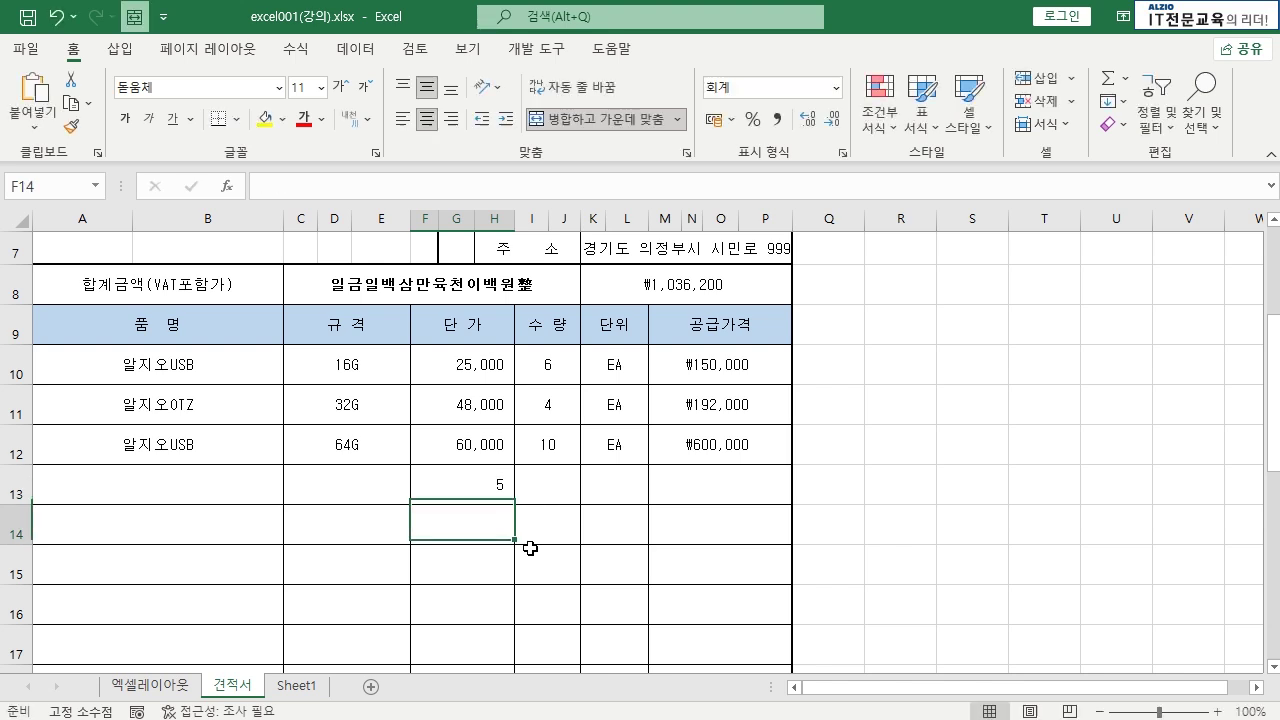
pyautogui.press('Up')
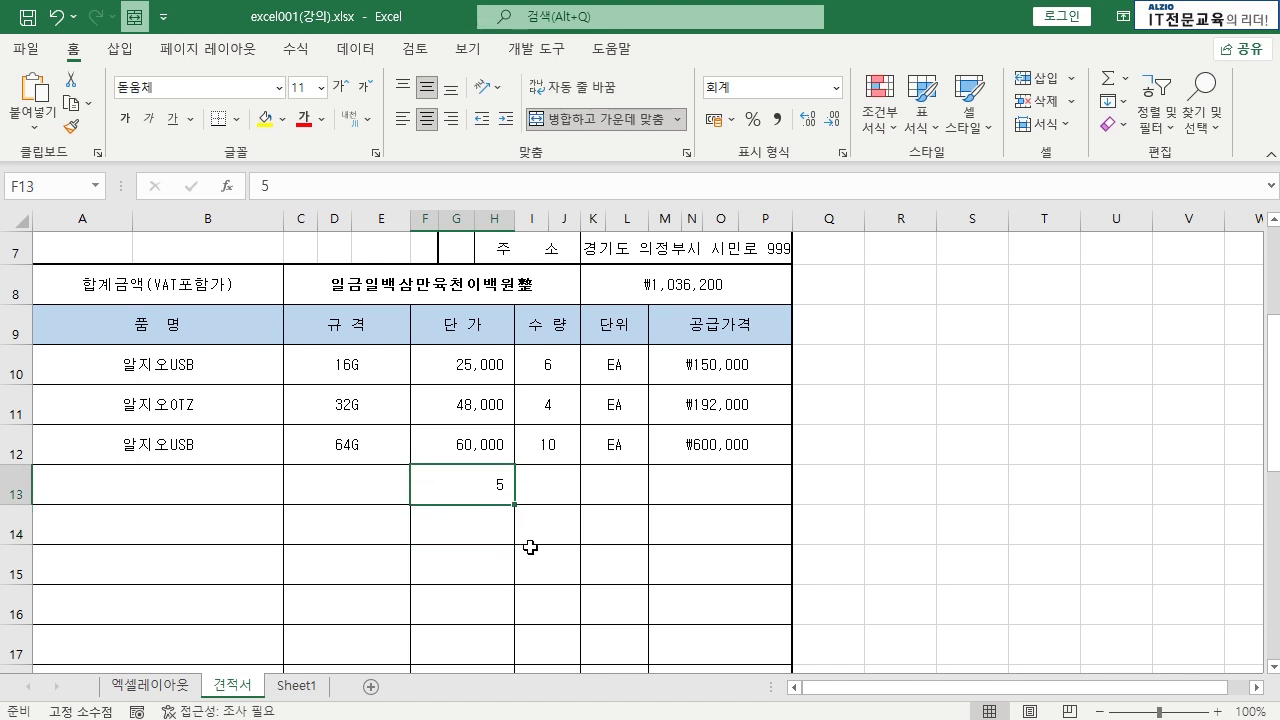
# - Turn off automatic decimal point insertion (소수점 자동 삽입) in the advanced Excel options
pyautogui.click(27, 49)
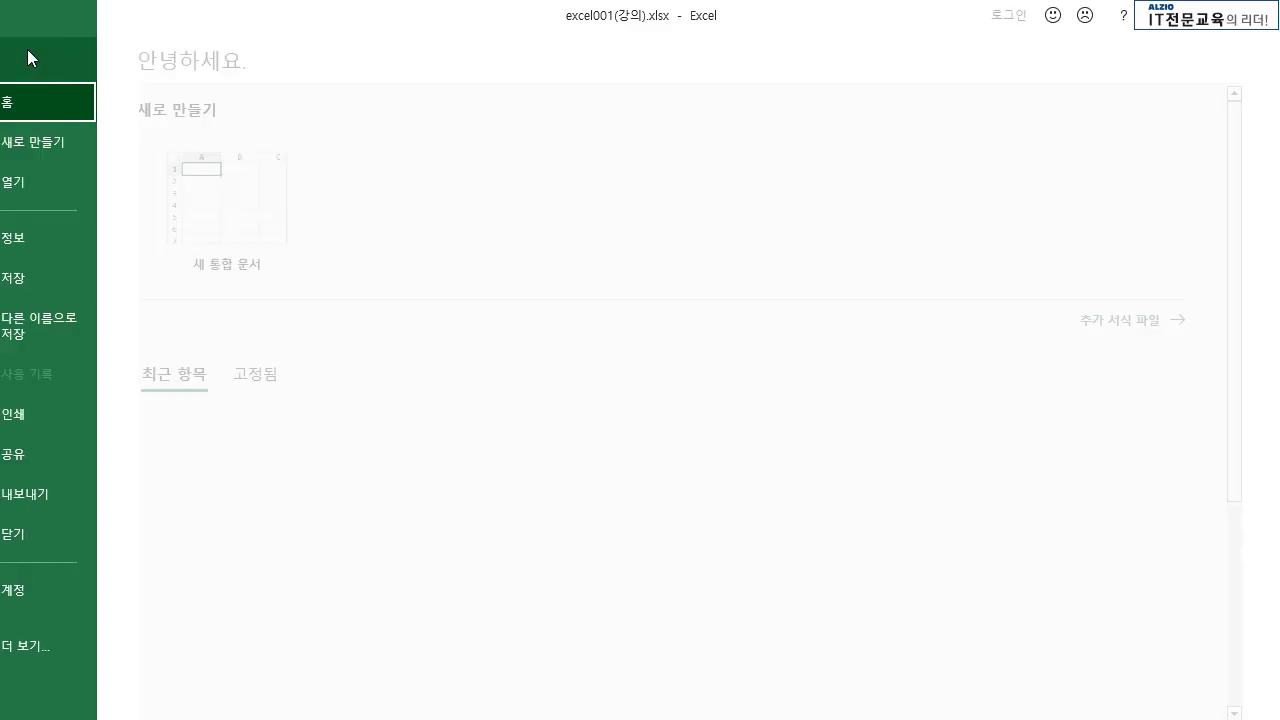
pyautogui.click(68, 648)
pyautogui.click(168, 687)
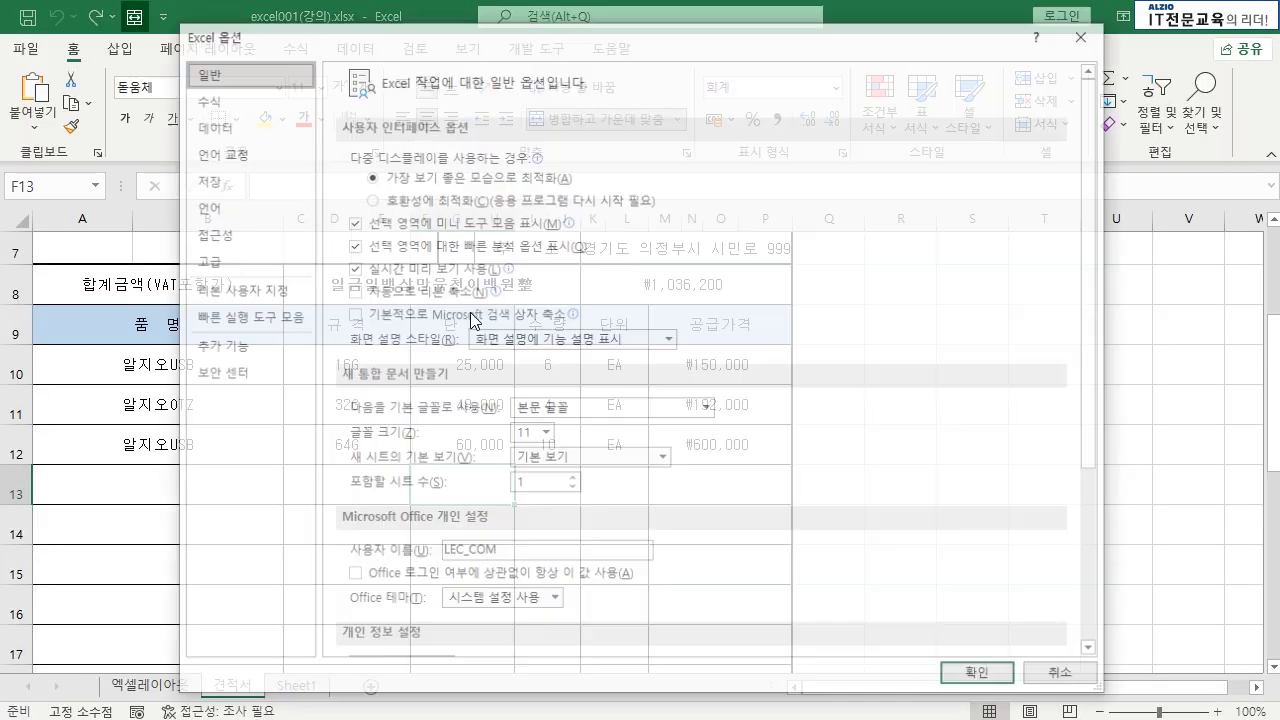
pyautogui.click(205, 260)
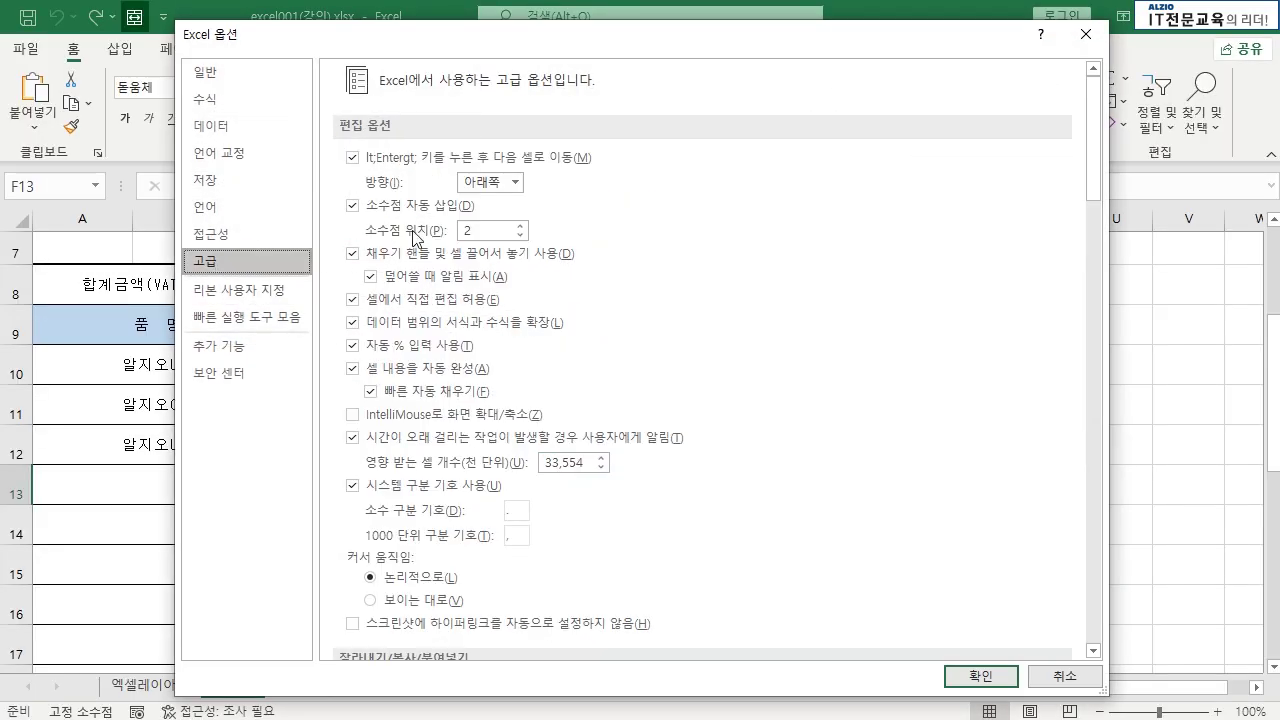
pyautogui.click(439, 207)
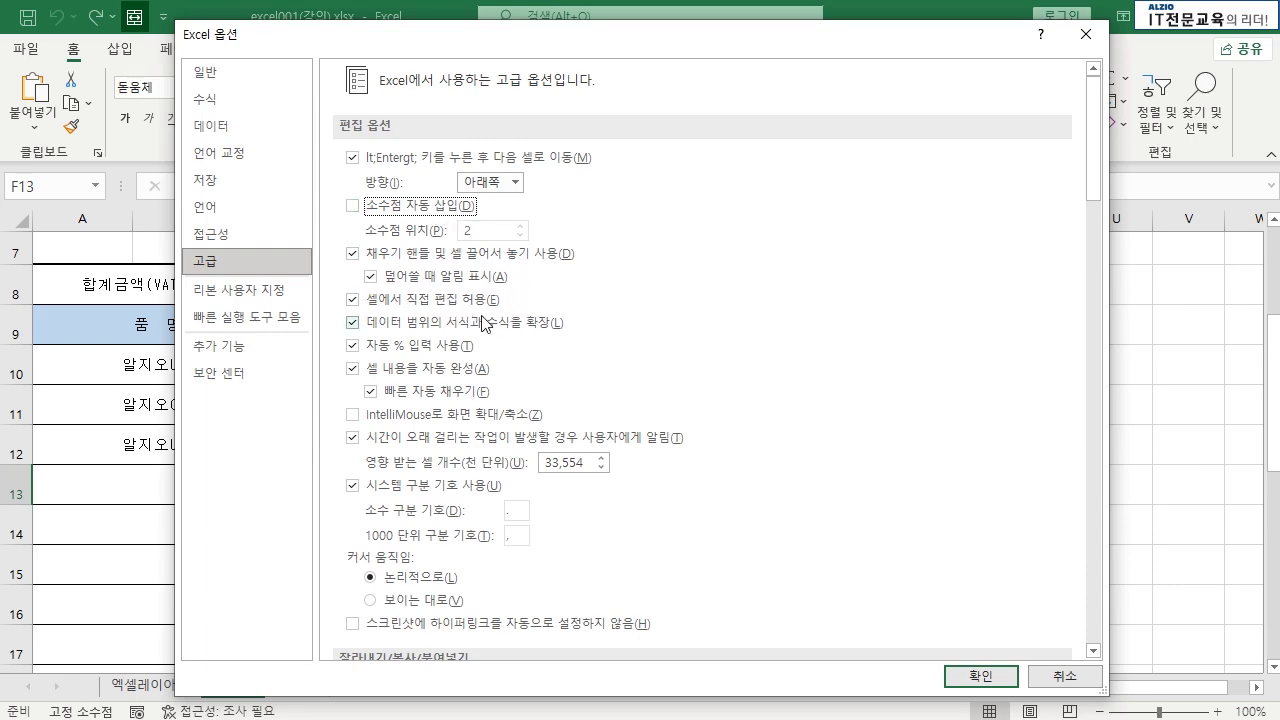
# - Review the remaining advanced options and the ribbon (리본 사용자 지정) and quick access toolbar (빠른 실행 도구 모음) customization categories
pyautogui.scroll(-4, 464, 305)
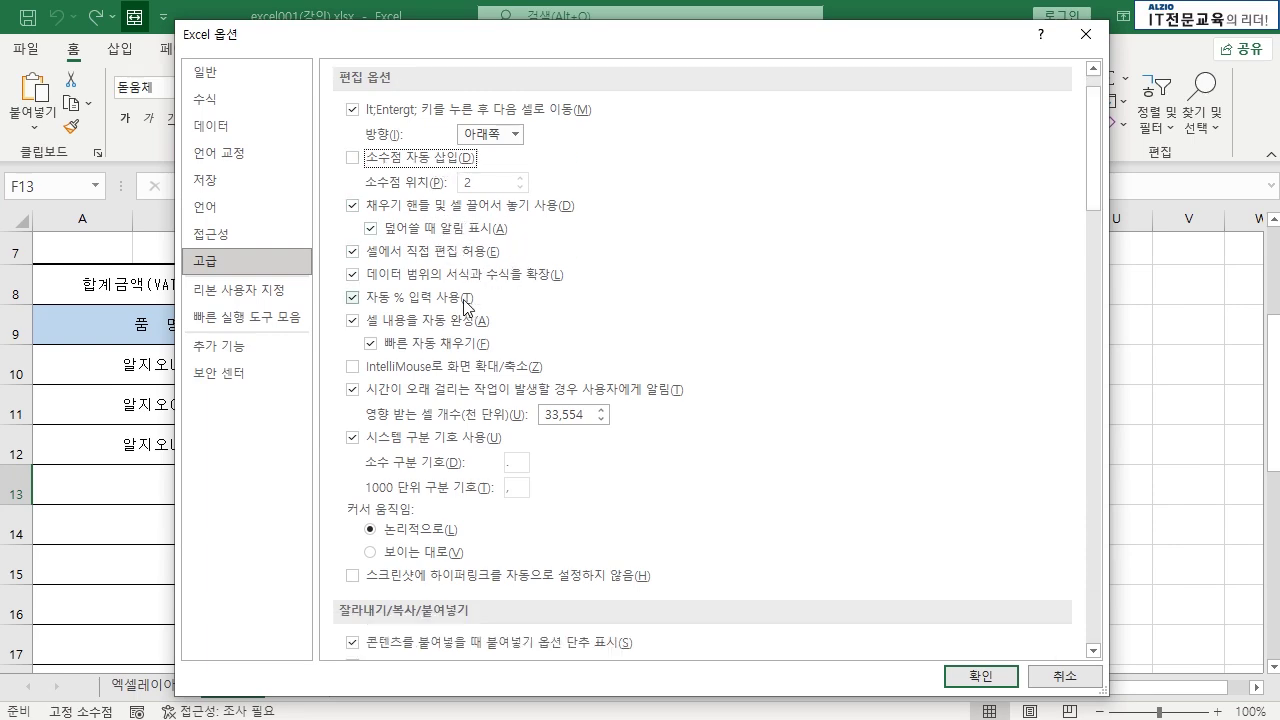
pyautogui.scroll(-12, 463, 307)
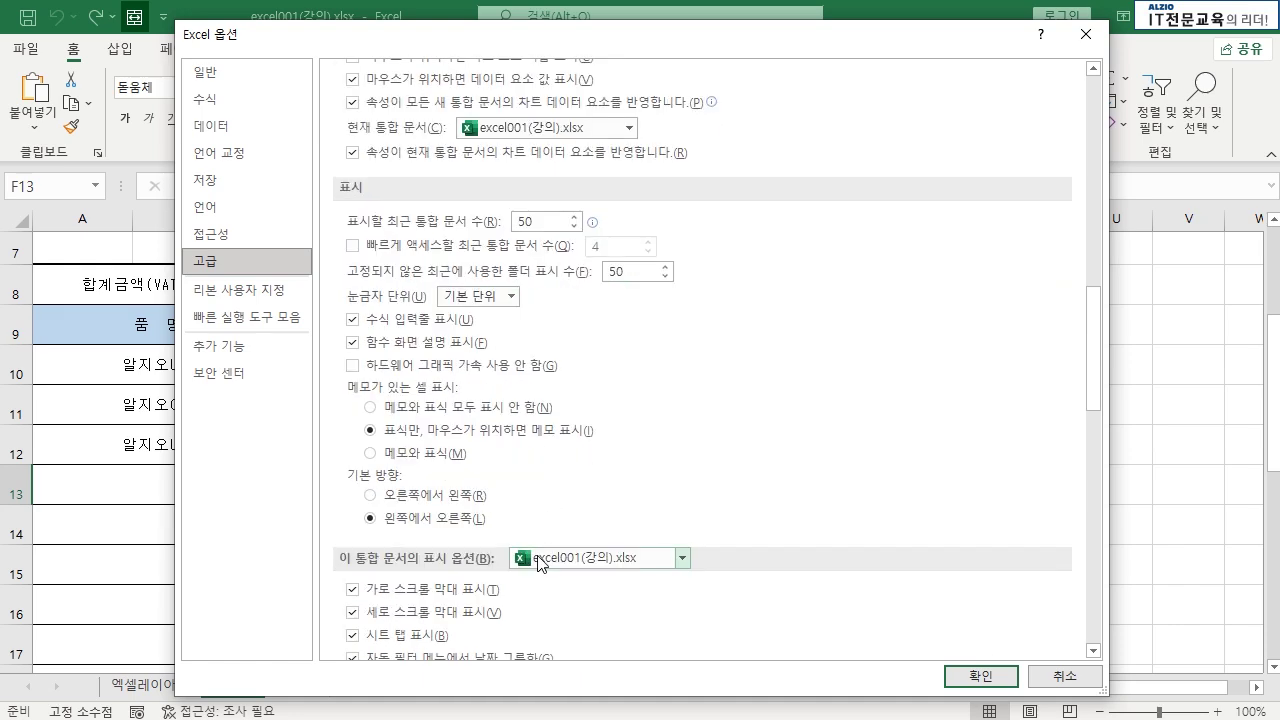
pyautogui.scroll(-12, 537, 563)
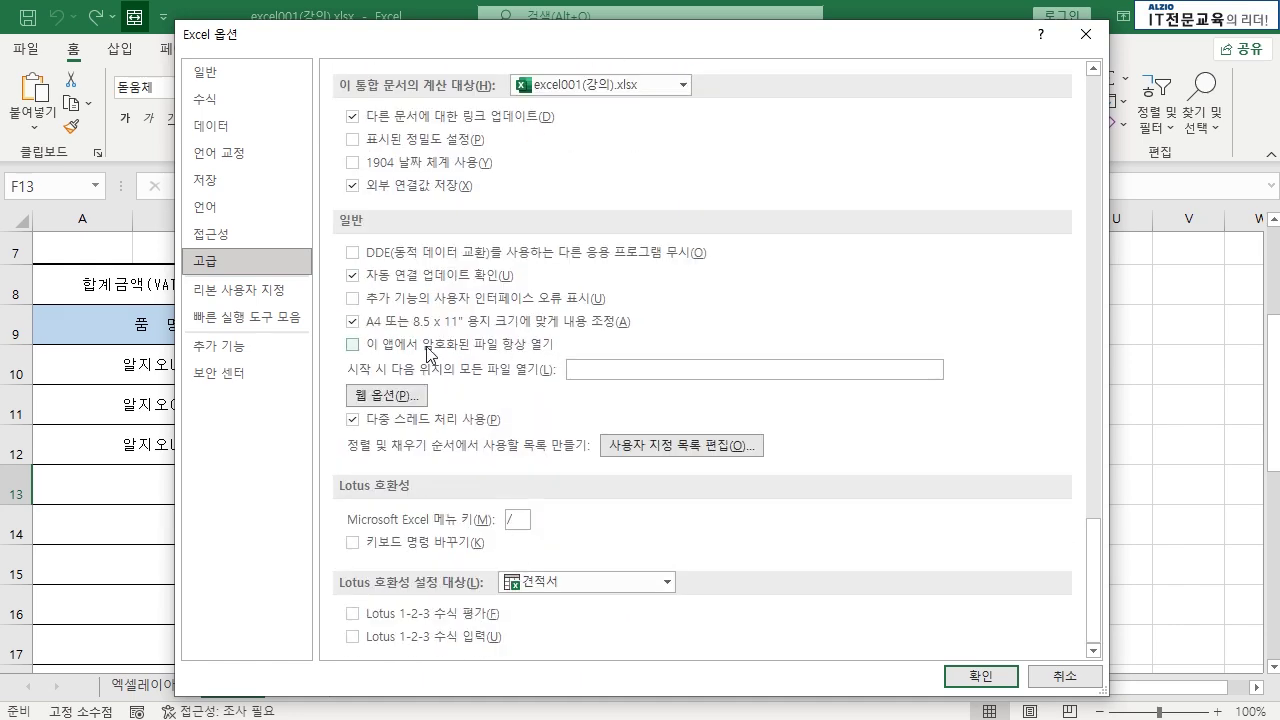
pyautogui.click(263, 292)
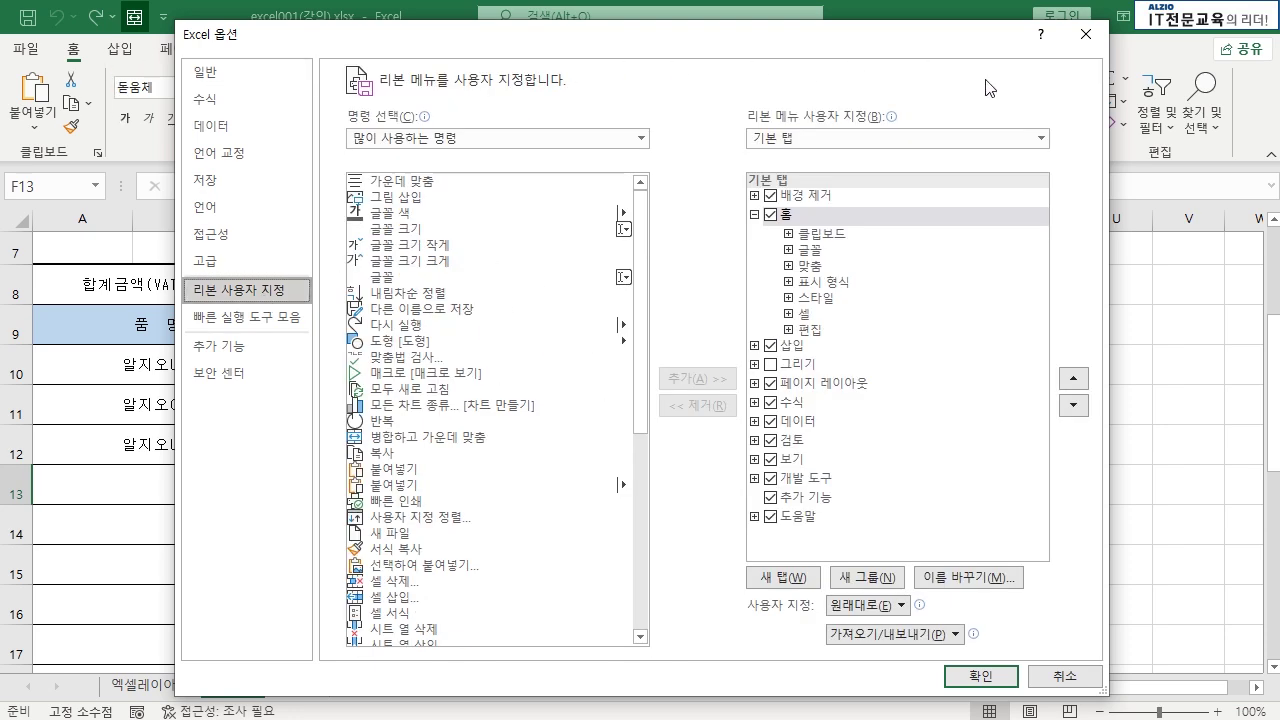
pyautogui.click(256, 320)
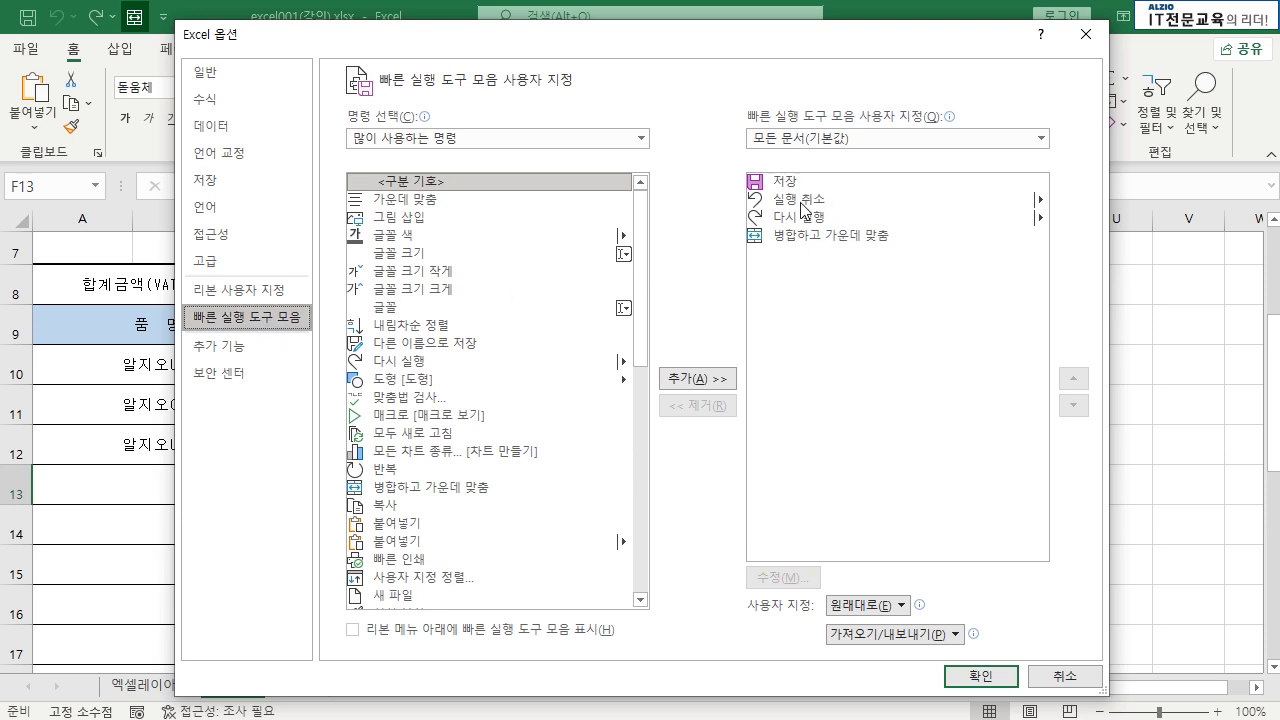
# - Try moving 병합하고 가운데 맞춤 up and back down in the quick access toolbar list, and cancel the options
pyautogui.click(781, 240)
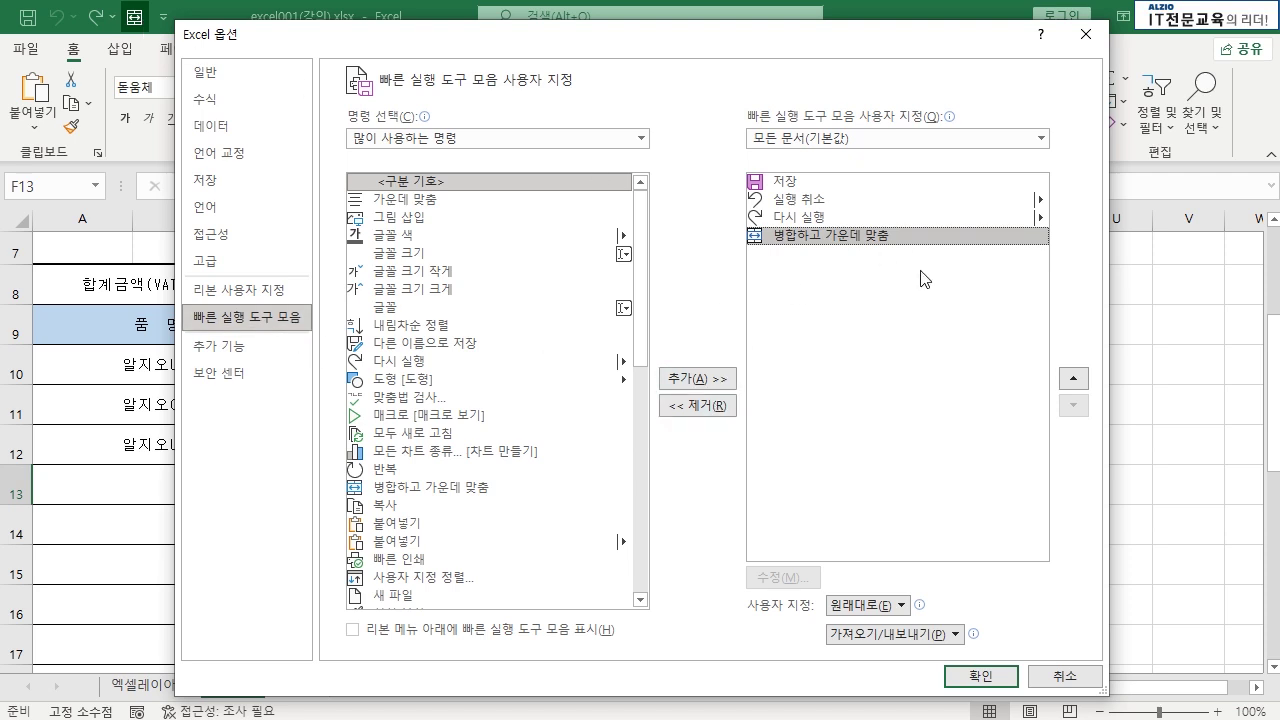
pyautogui.click(1074, 378)
pyautogui.click(1073, 407)
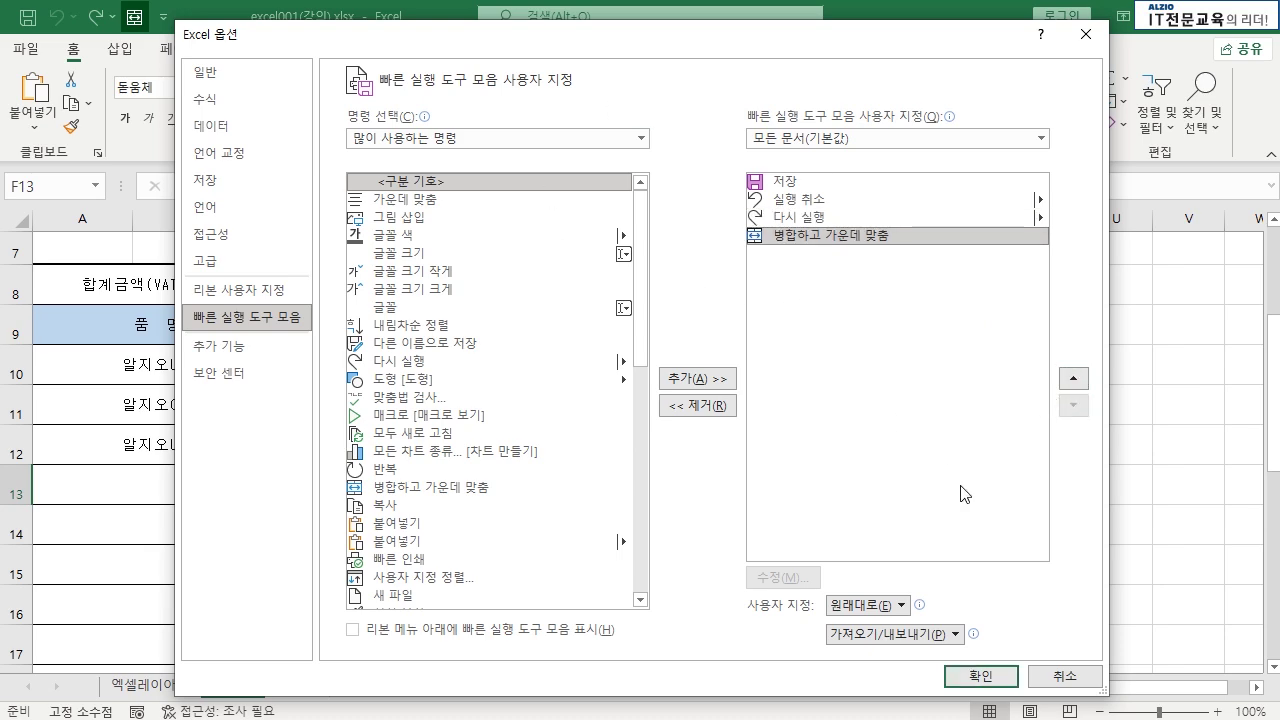
pyautogui.click(1042, 672)
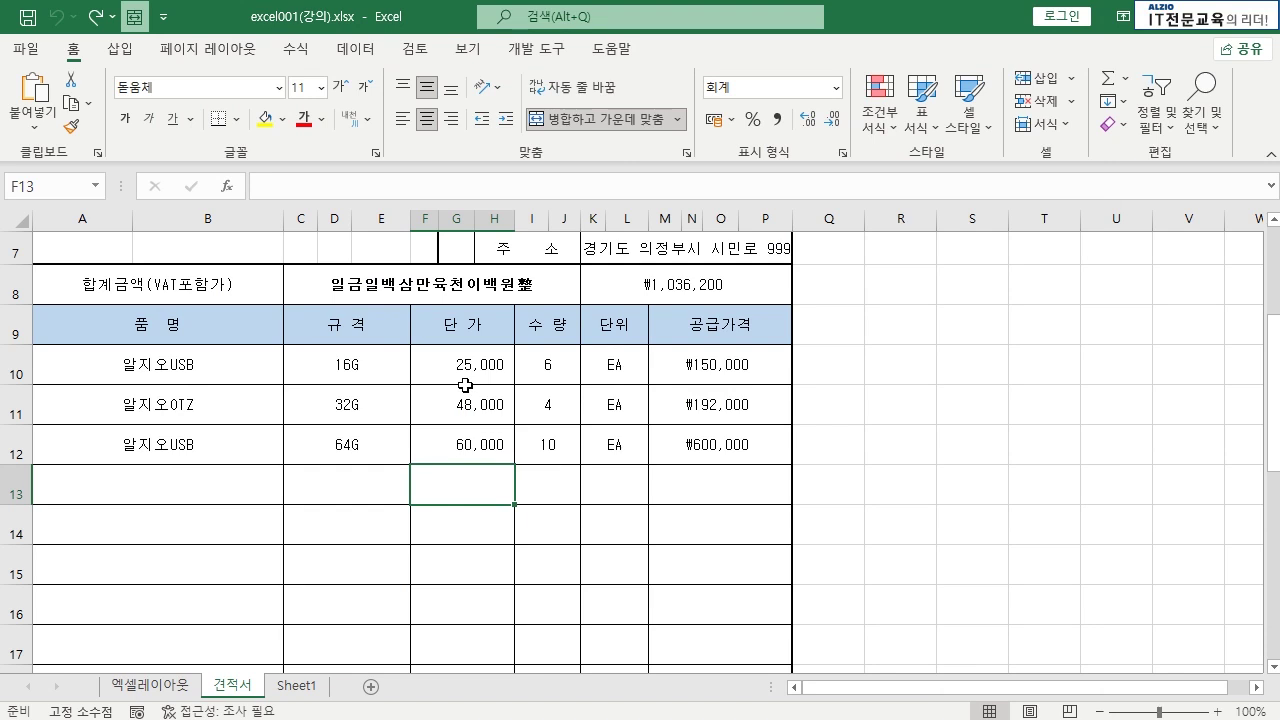
pyautogui.hotkey('ctrl', 'n')
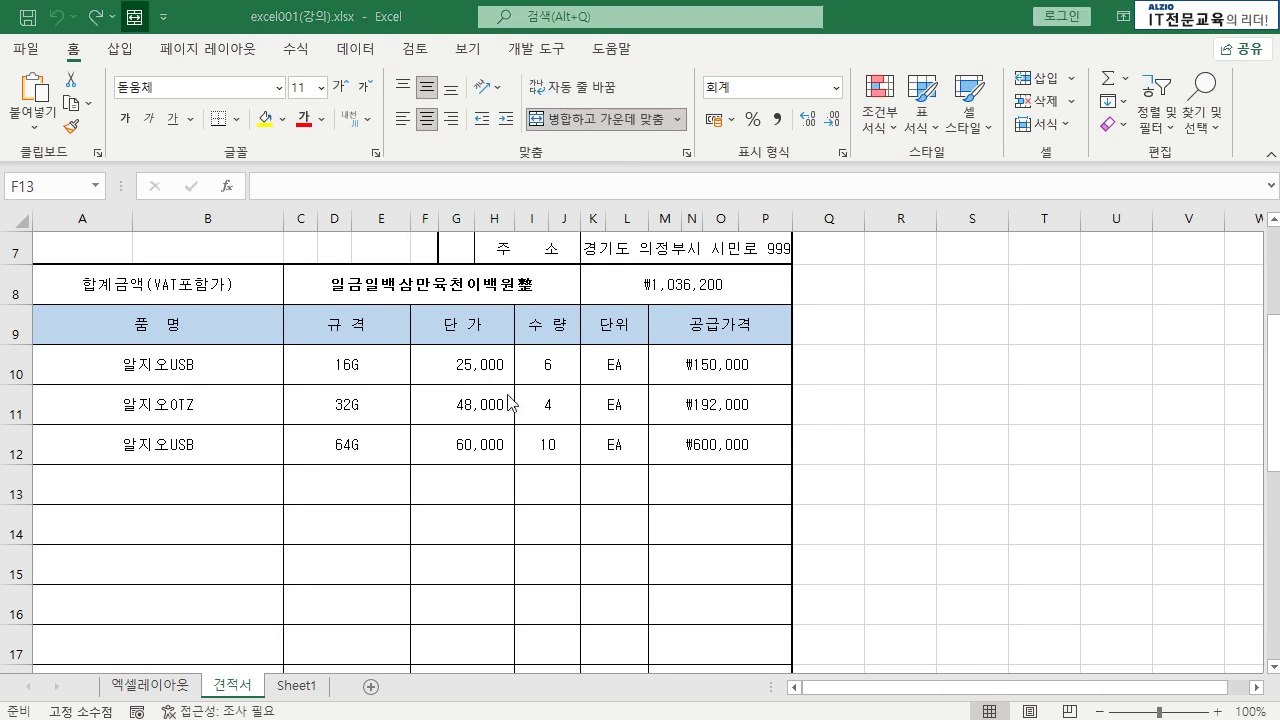
pyautogui.scroll(2, 360, 390)
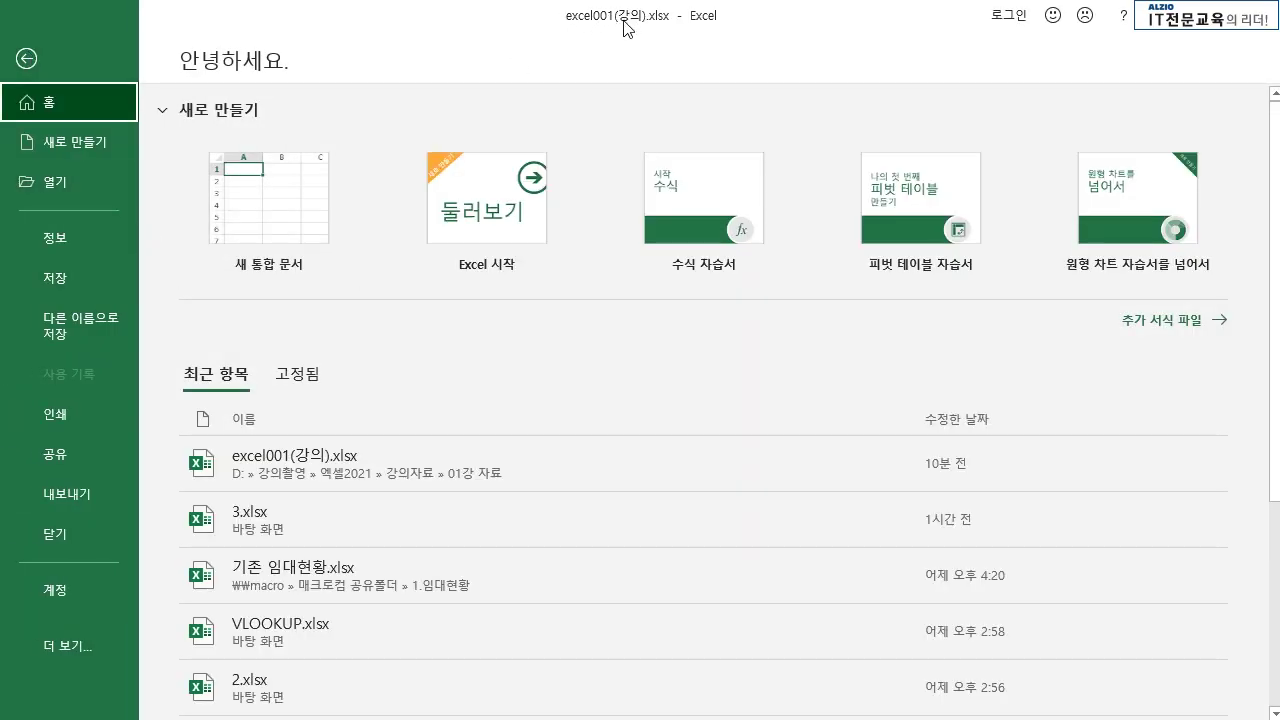
# - Start saving excel001(강의).xlsx under another name and examine the available file types
pyautogui.click(89, 326)
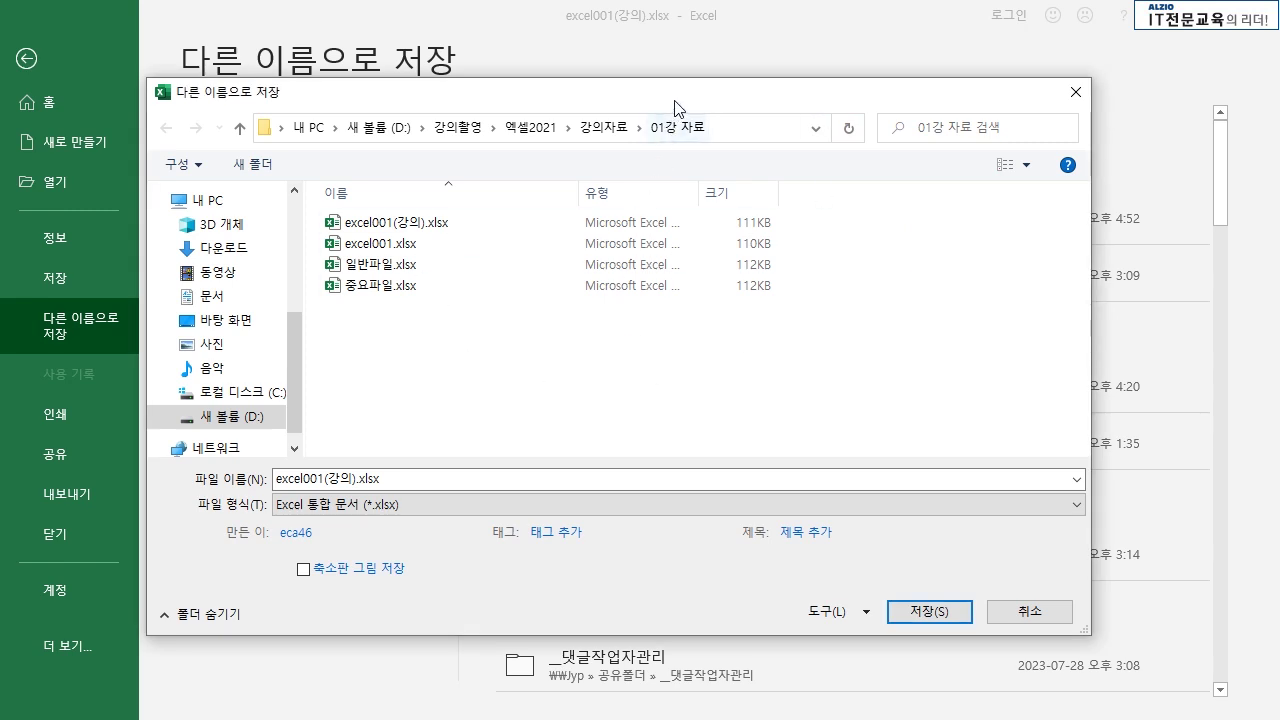
pyautogui.moveTo(670, 100); pyautogui.dragTo(683, 102)
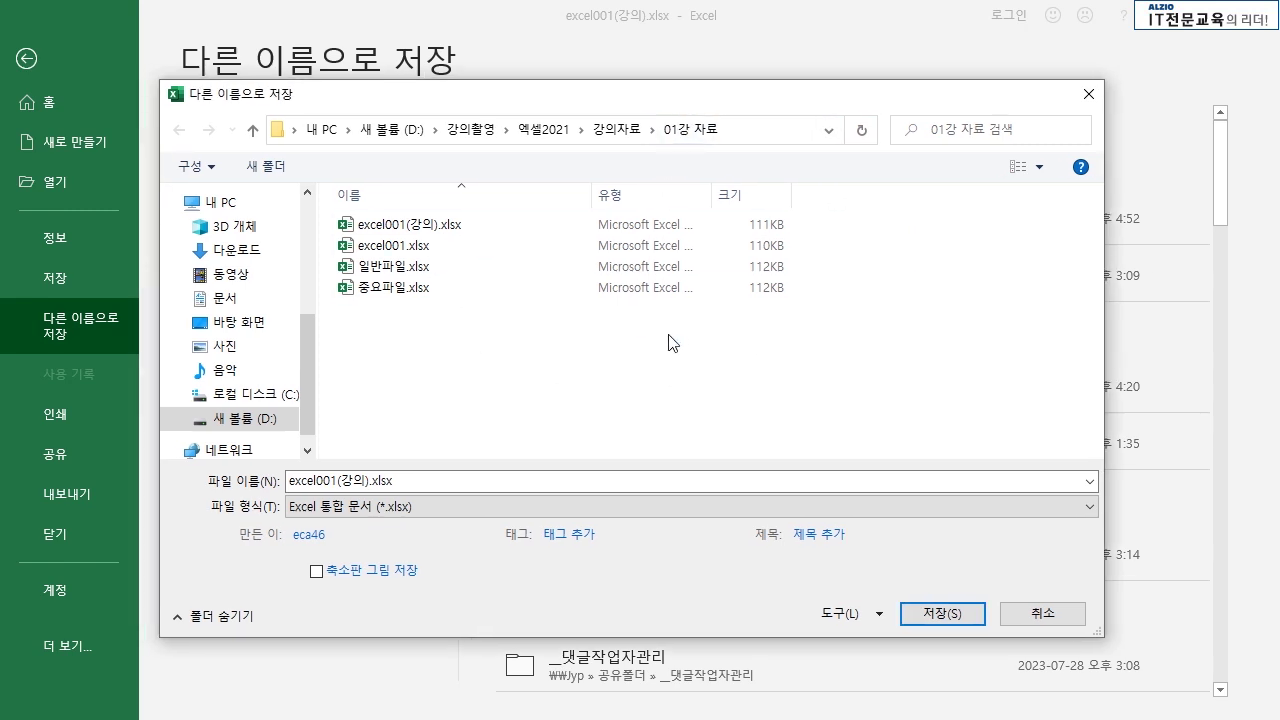
pyautogui.click(398, 510)
pyautogui.click(567, 112)
pyautogui.moveTo(574, 103); pyautogui.dragTo(600, 0)
pyautogui.click(445, 331)
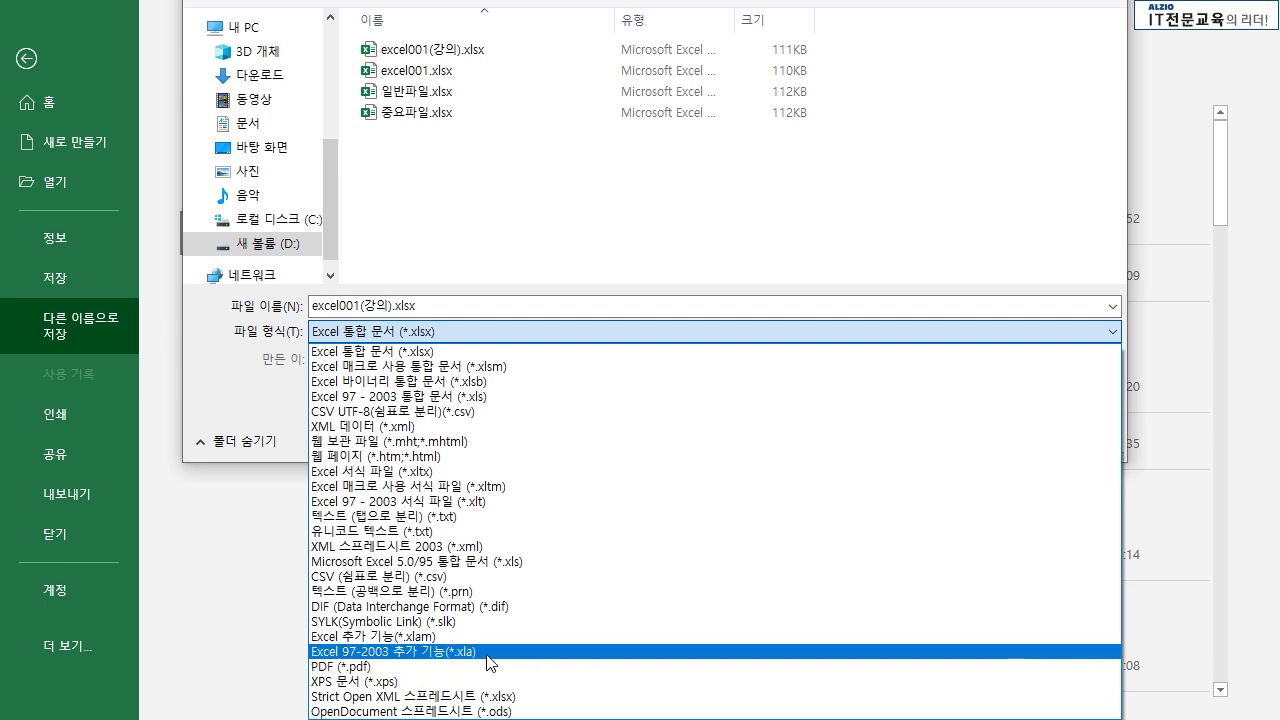
# - Examine the backup, open and write password, and read-only settings in the general save options (일반 옵션), and cancel them
pyautogui.click(598, 251)
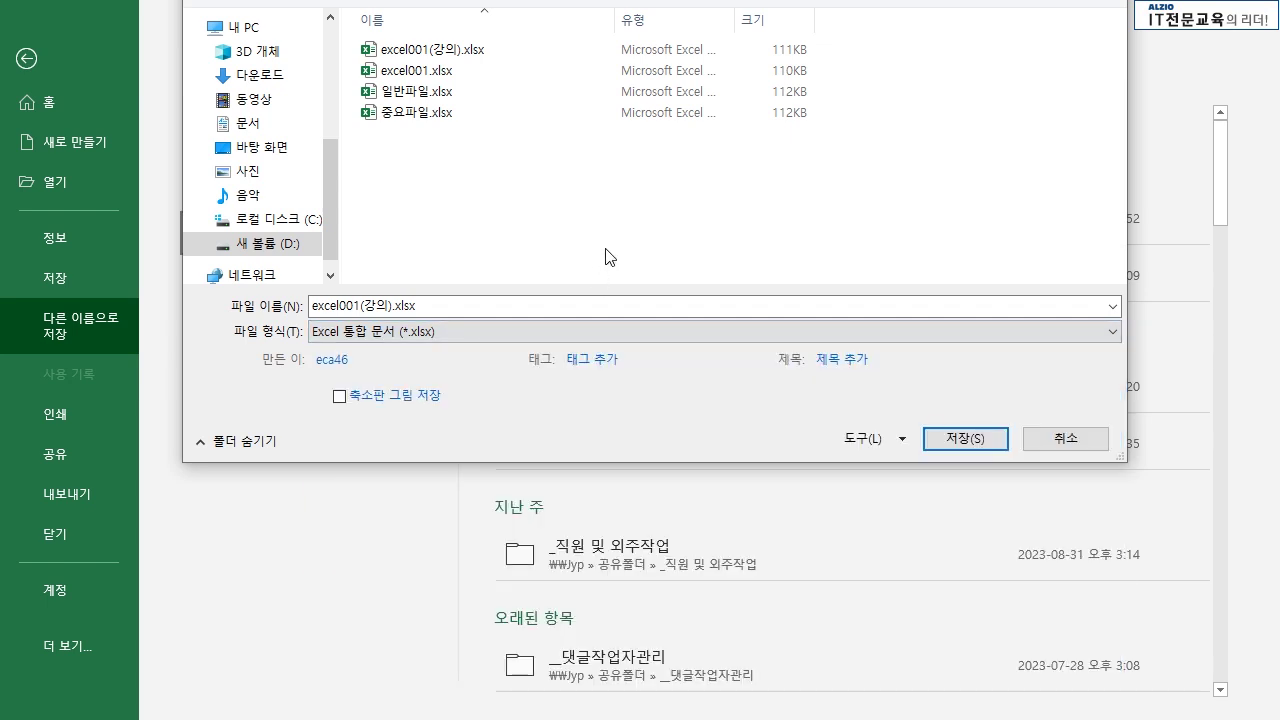
pyautogui.click(866, 446)
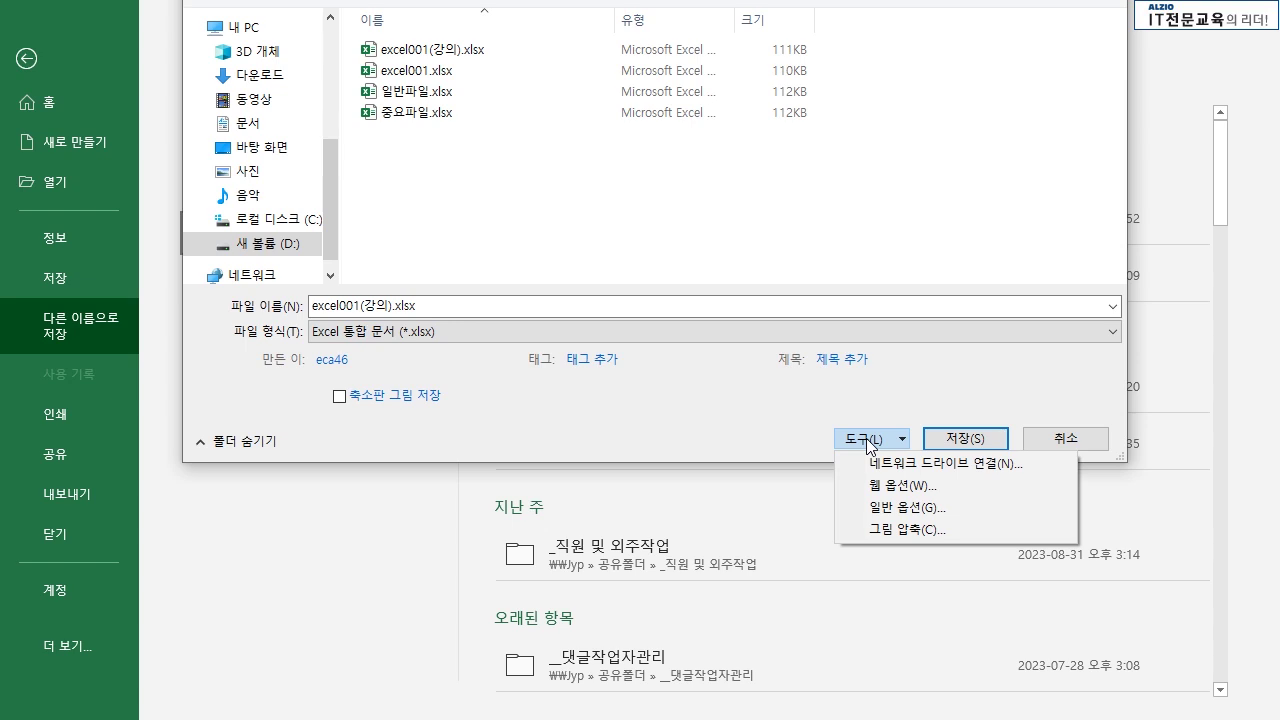
pyautogui.click(889, 515)
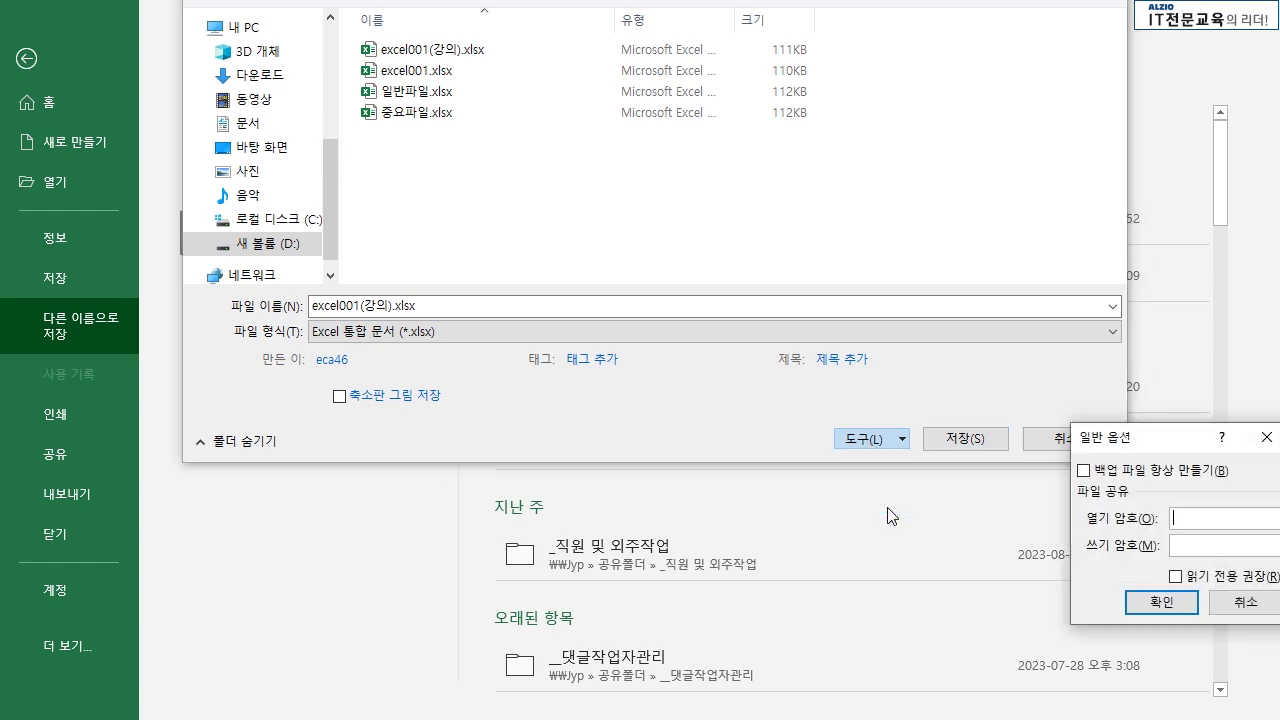
pyautogui.moveTo(1108, 520); pyautogui.dragTo(556, 207)
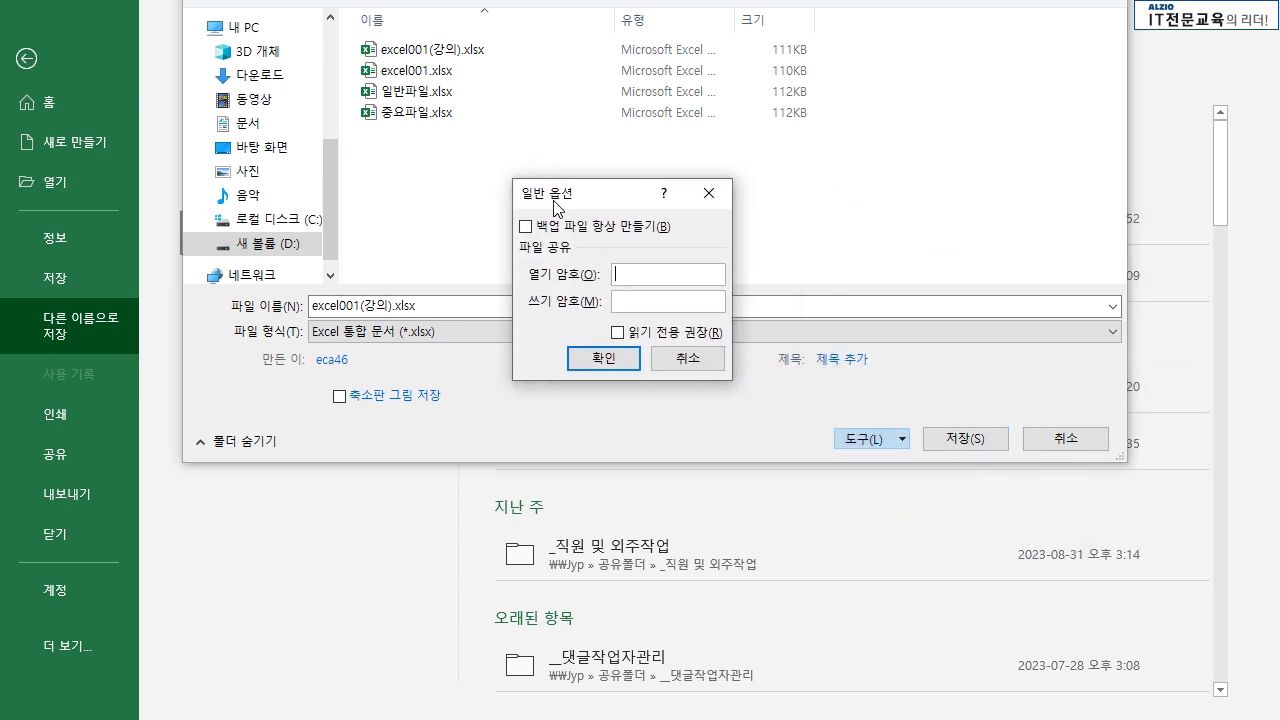
pyautogui.click(626, 296)
pyautogui.click(676, 366)
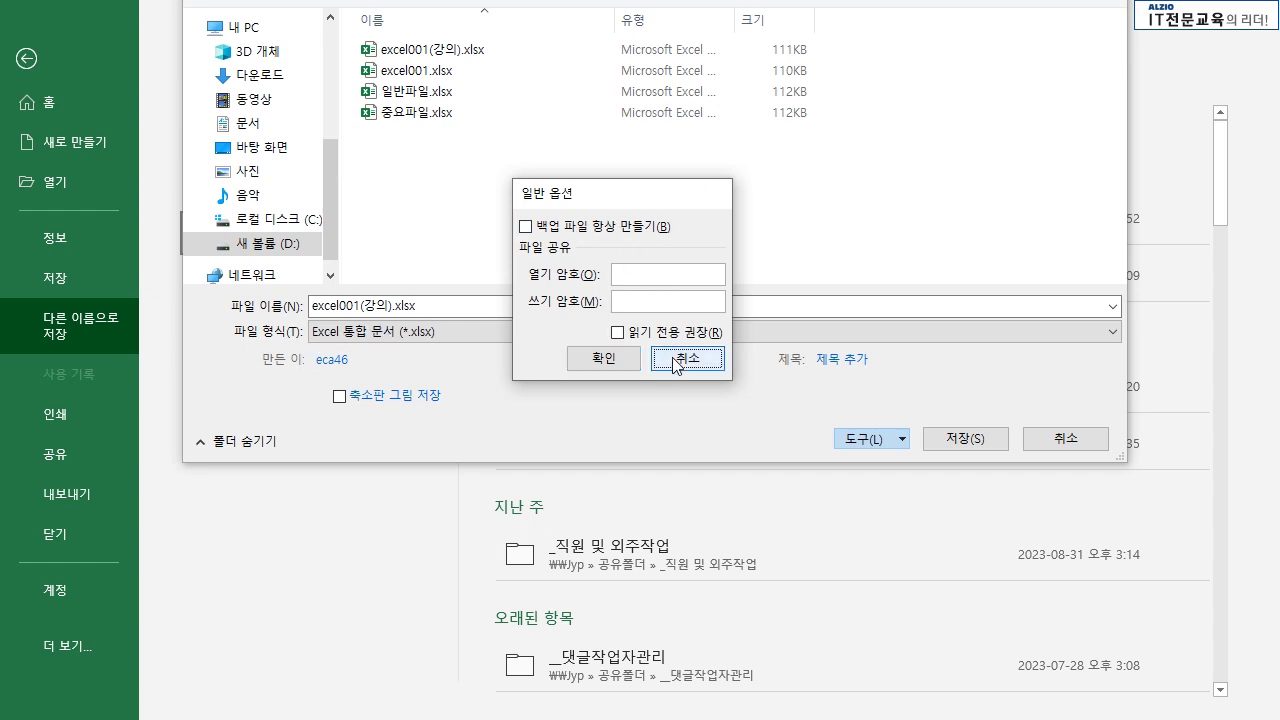
pyautogui.moveTo(657, 0); pyautogui.dragTo(665, 120)
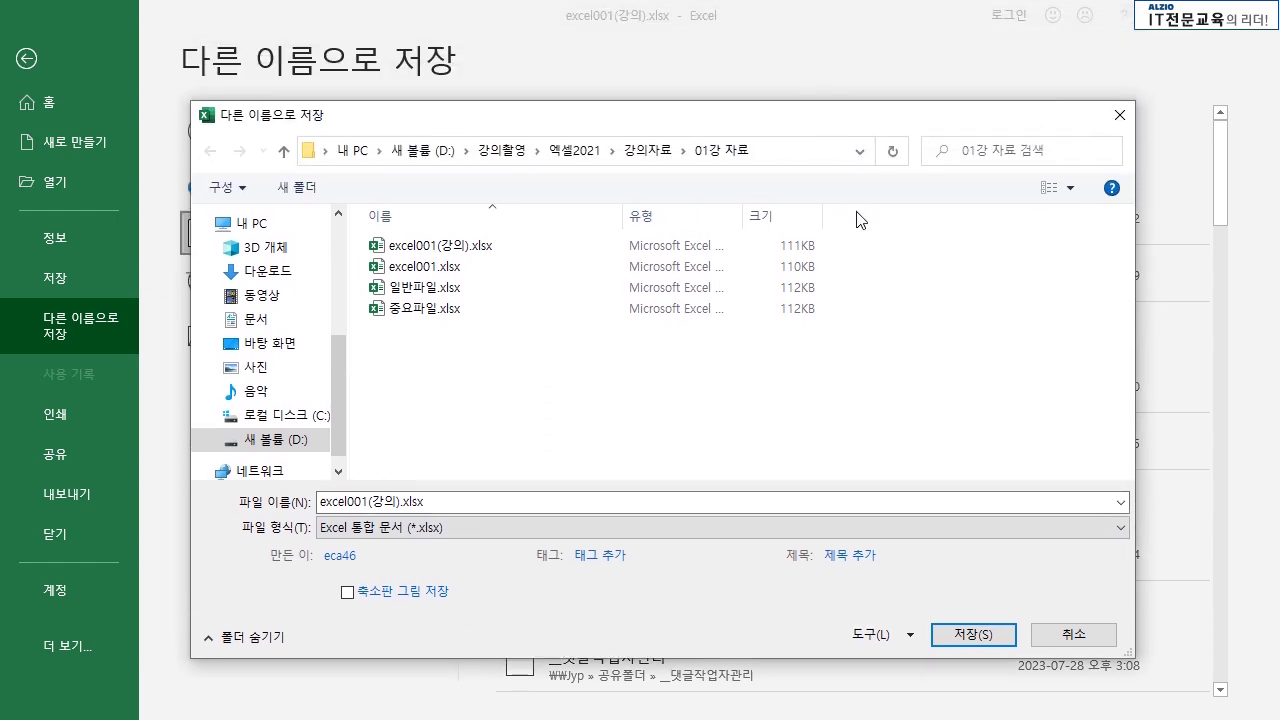